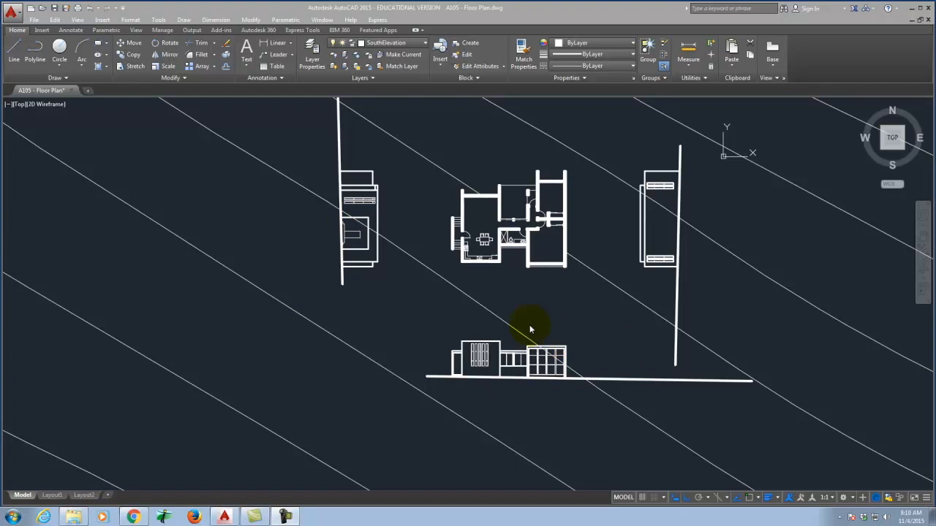
# Step: Switch to the Layout1 sheet and inspect its contour site-plan viewport
pyautogui.click(51, 497)
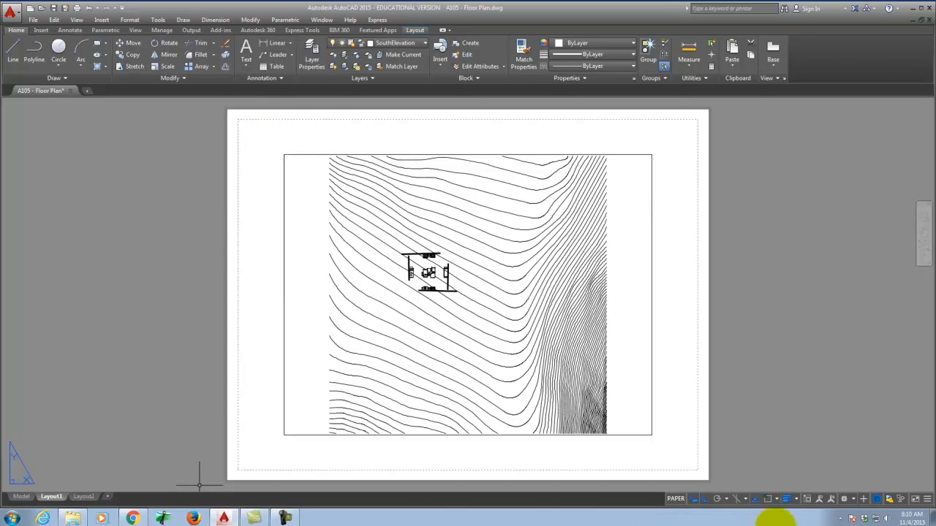
pyautogui.click(638, 155)
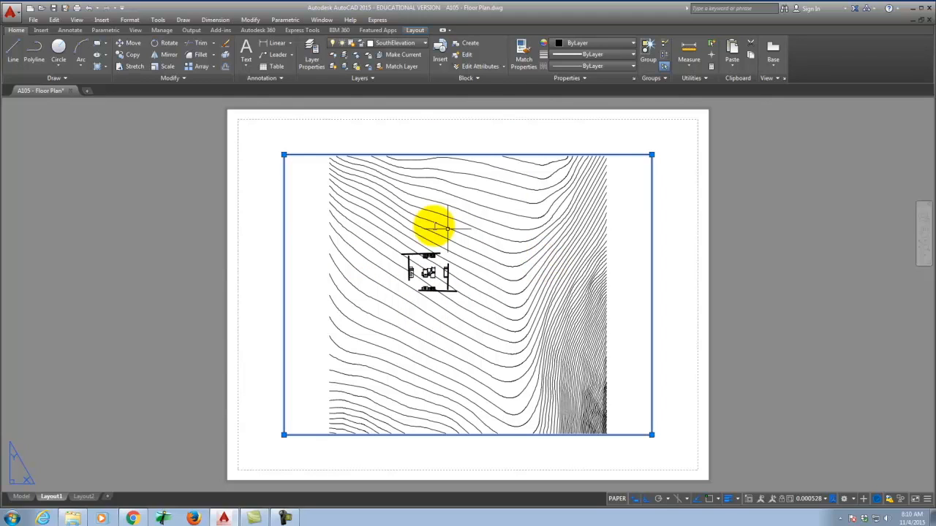
pyautogui.press('Escape')
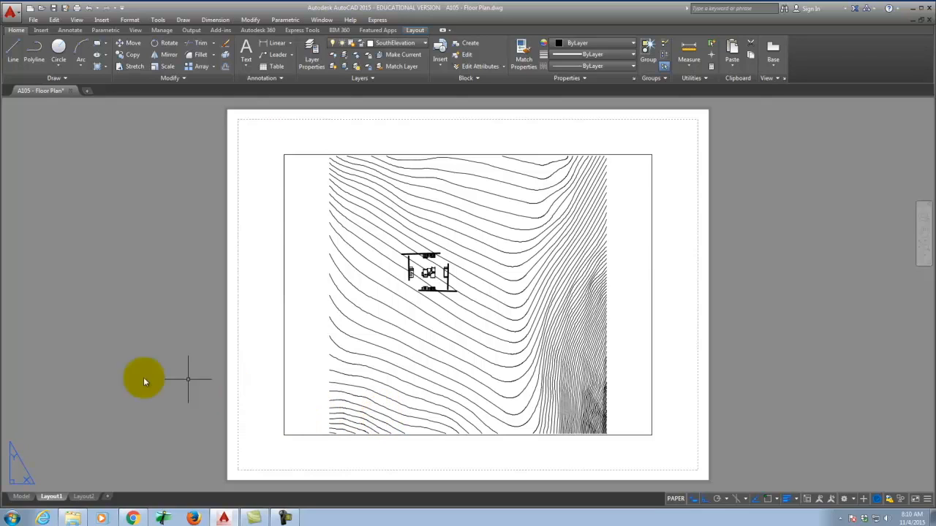
# Step: Open Layout1's Page Setup dialog from the Page Setup Manager and list the available plotters
pyautogui.rightClick(52, 497)
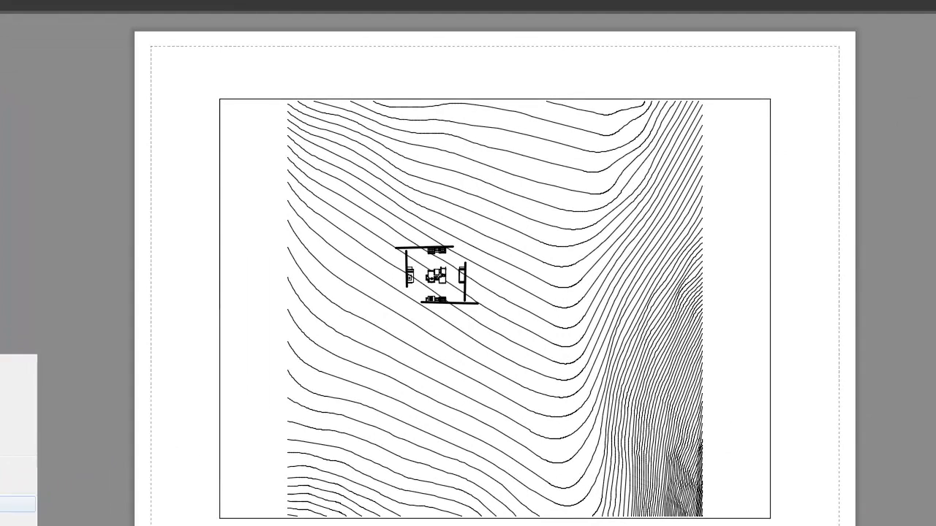
pyautogui.click(19, 504)
pyautogui.moveTo(430, 98); pyautogui.dragTo(412, 123)
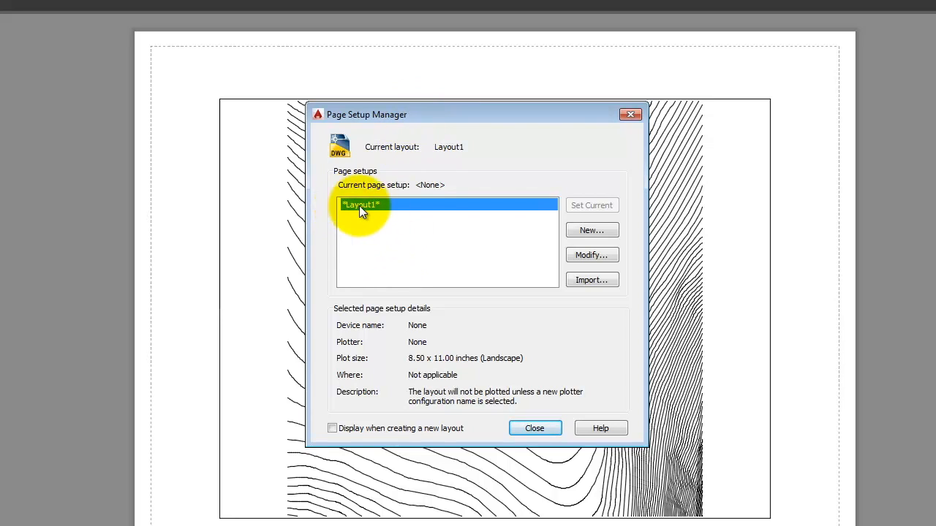
pyautogui.click(592, 256)
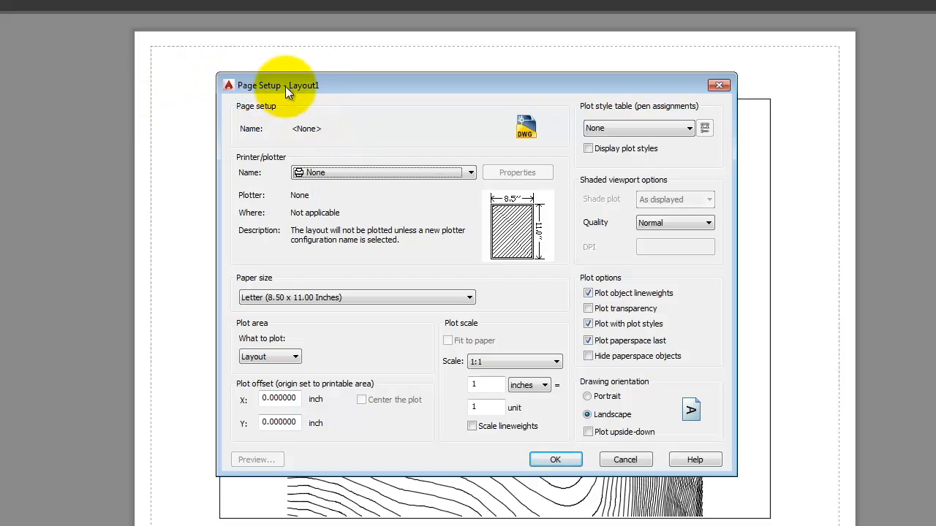
pyautogui.moveTo(285, 86); pyautogui.dragTo(318, 87)
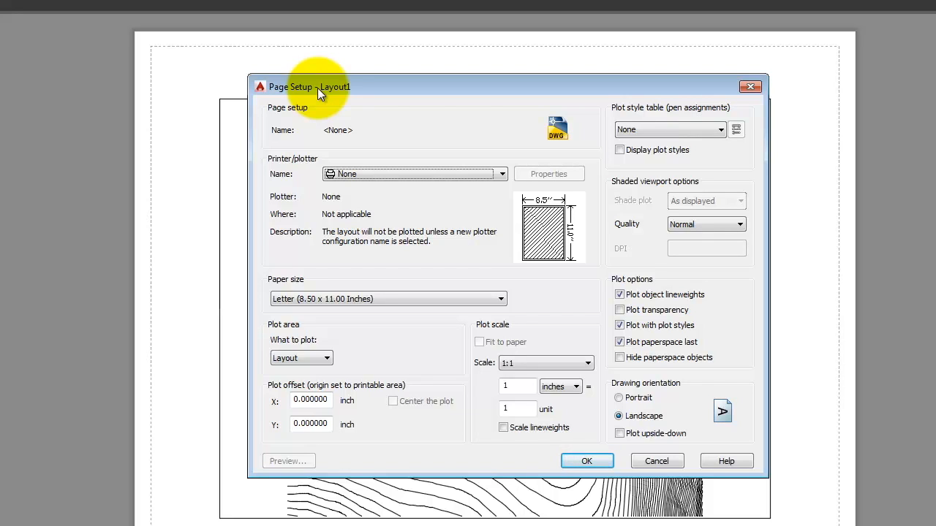
pyautogui.click(381, 174)
pyautogui.moveTo(500, 207); pyautogui.dragTo(501, 241)
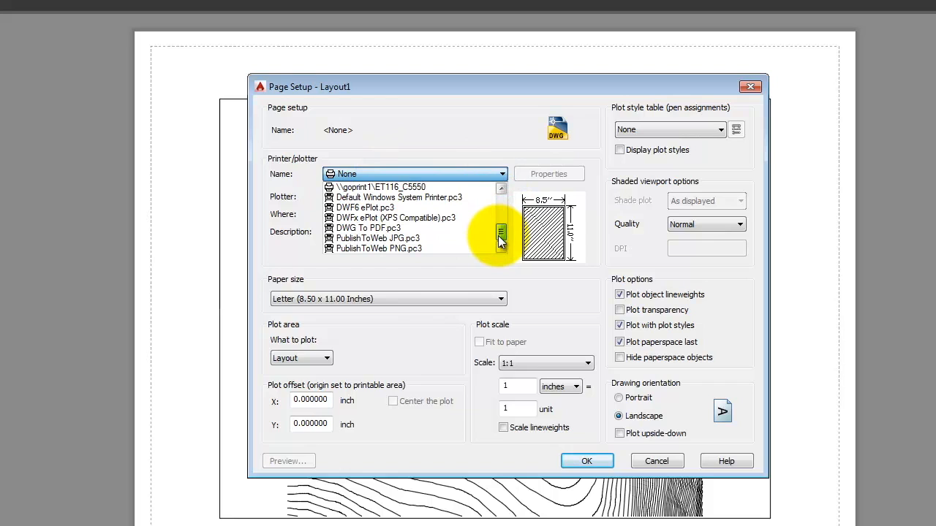
# Step: Use DWG To PDF.pc3, ARCH D 24 x 36 paper, displayed acad.ctb styles, Maximum quality
pyautogui.click(359, 228)
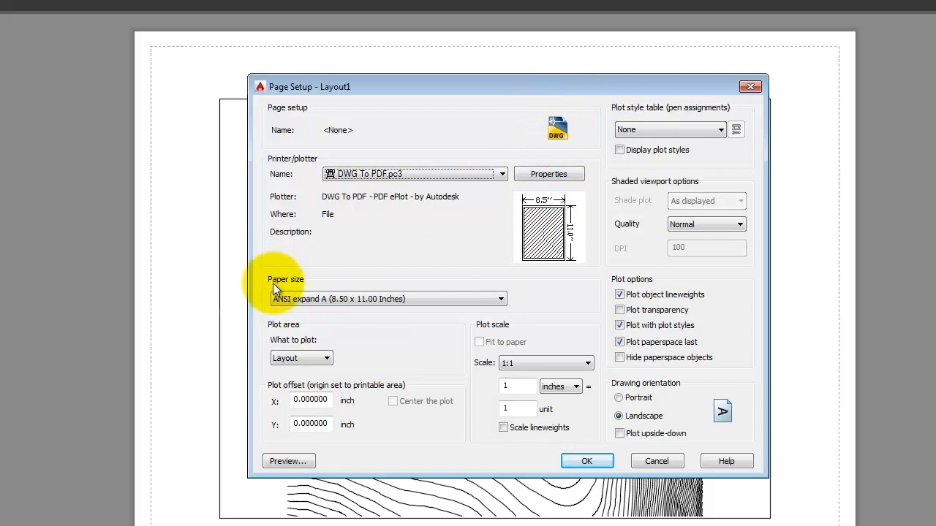
pyautogui.click(433, 299)
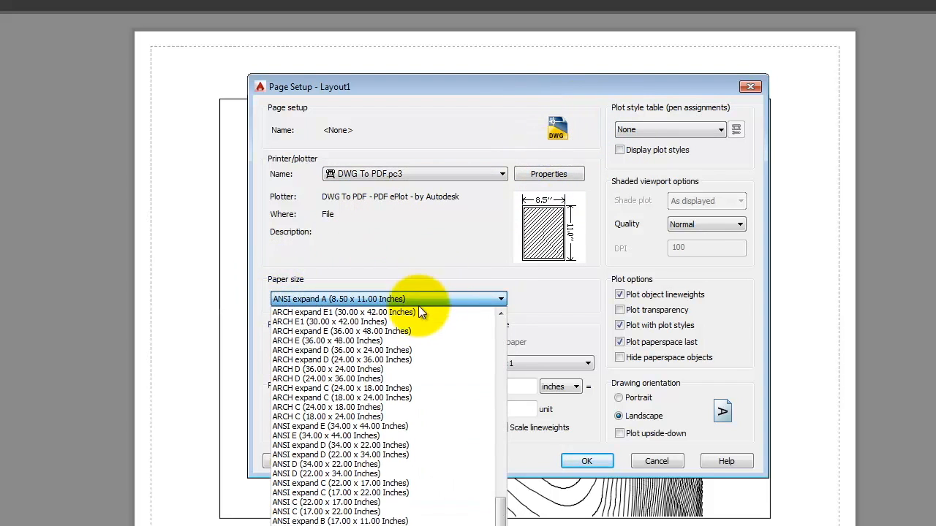
pyautogui.click(381, 380)
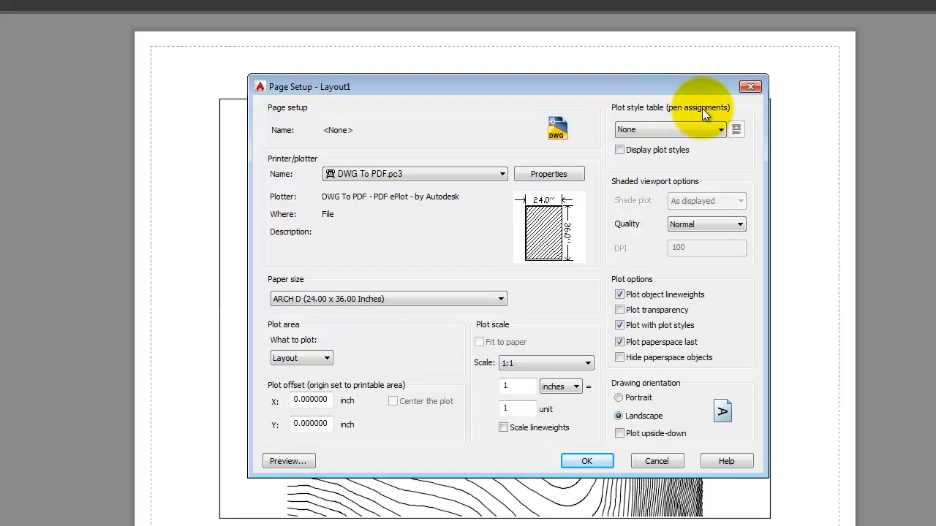
pyautogui.click(659, 129)
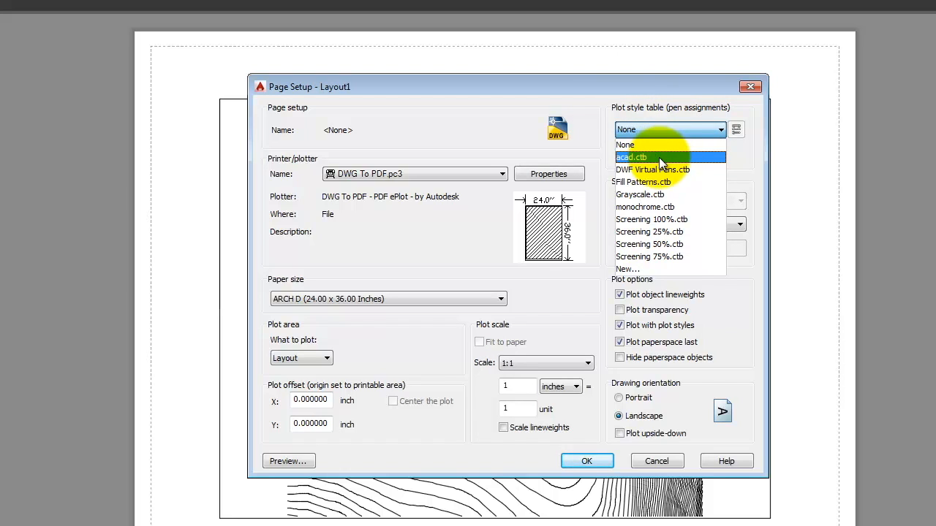
pyautogui.click(658, 157)
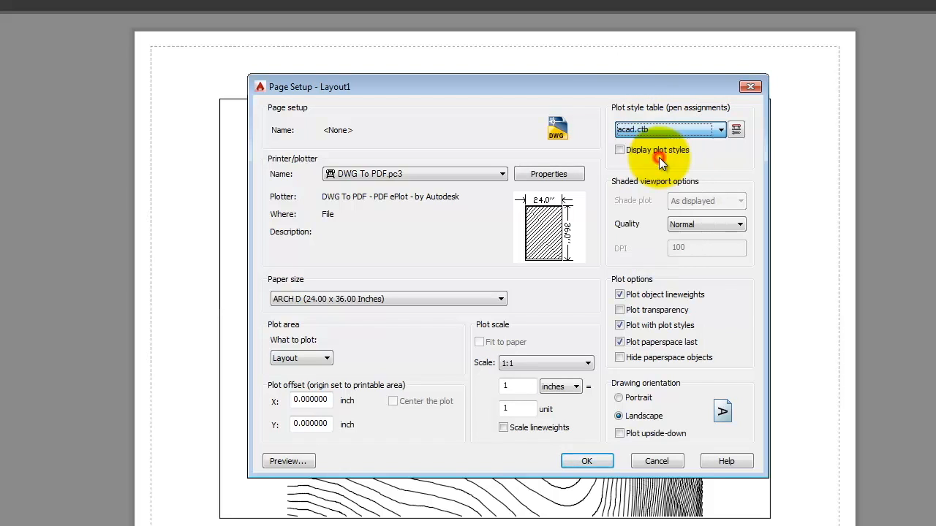
pyautogui.click(620, 151)
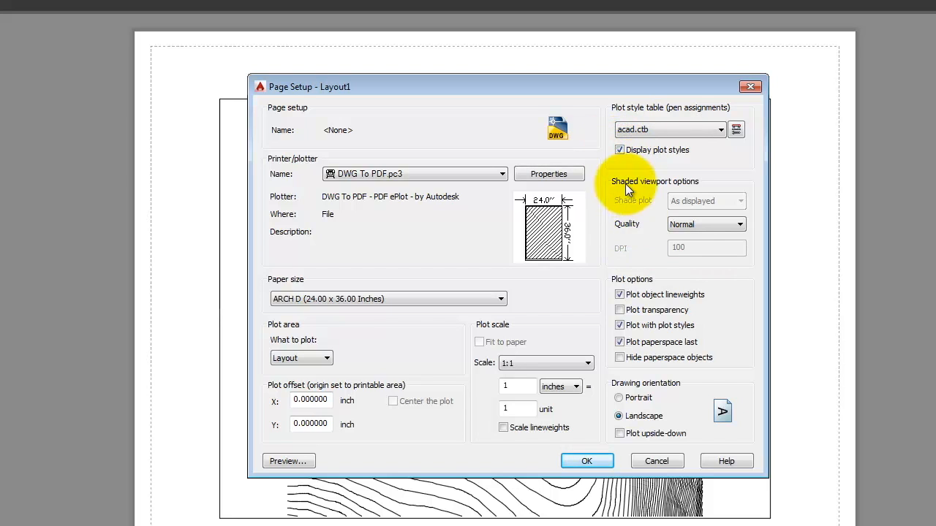
pyautogui.click(694, 224)
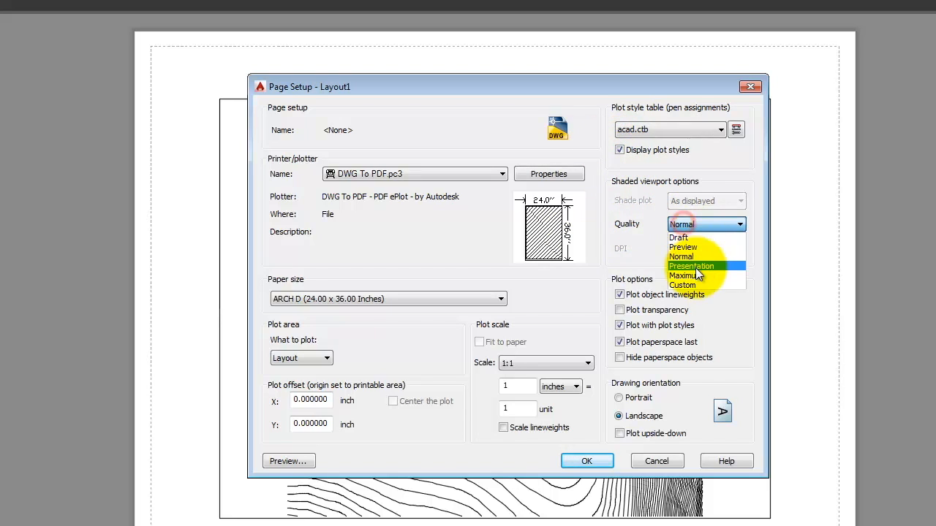
pyautogui.click(694, 277)
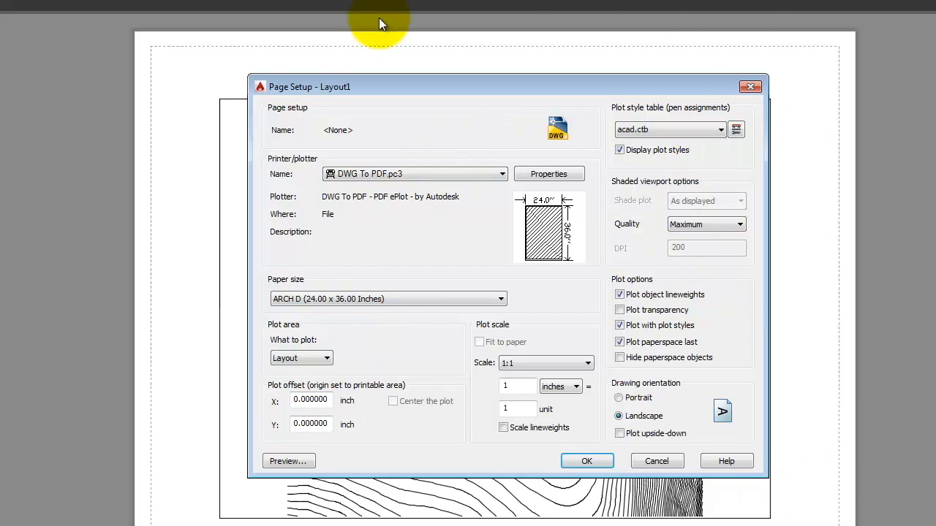
pyautogui.click(593, 462)
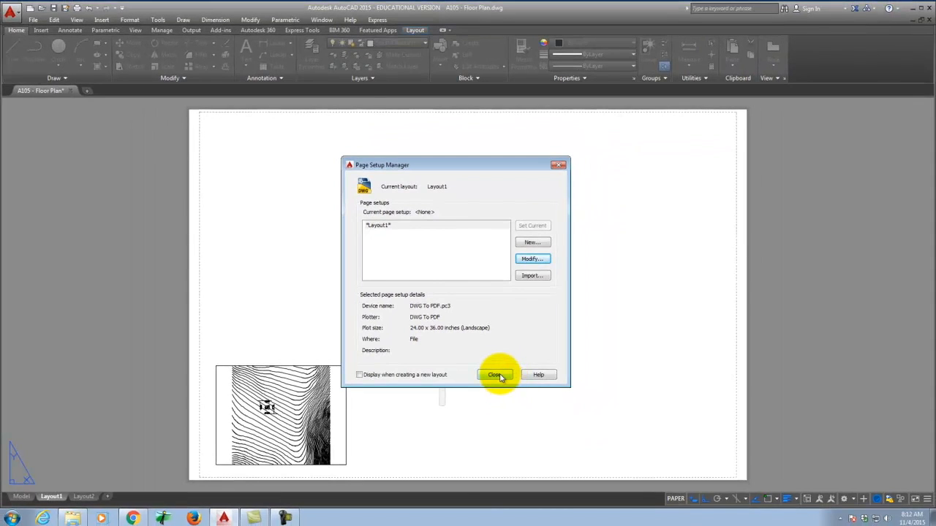
# Step: Close the Page Setup Manager and move the contour viewport straight up onto the ARCH D sheet
pyautogui.click(496, 375)
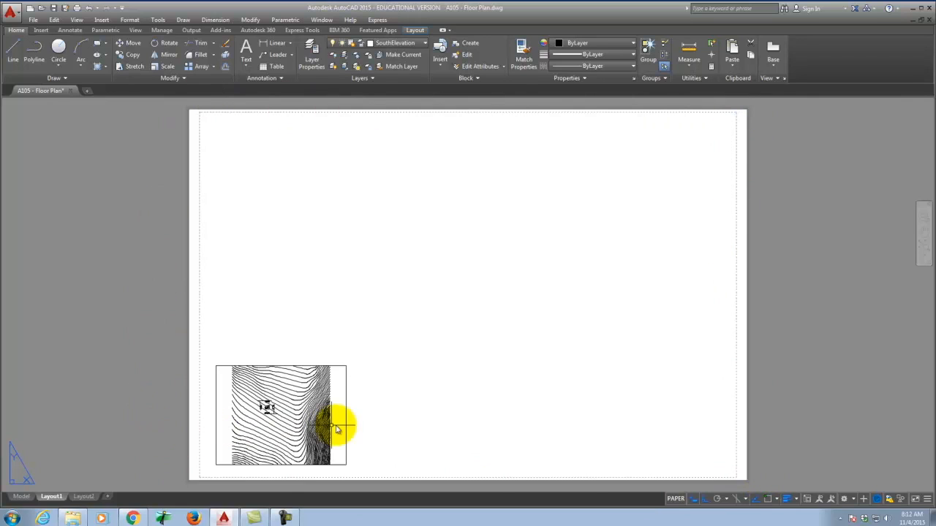
pyautogui.click(346, 386)
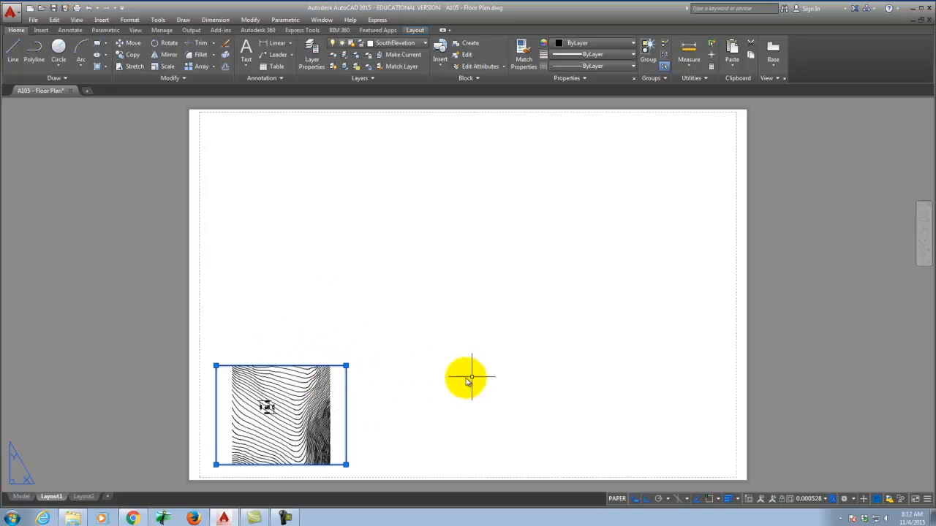
pyautogui.write('mov')
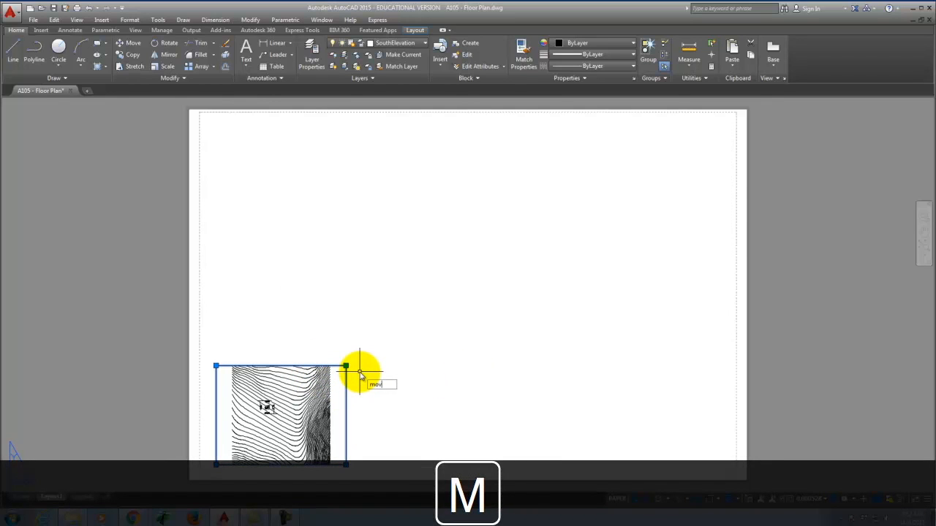
pyautogui.press('Return')
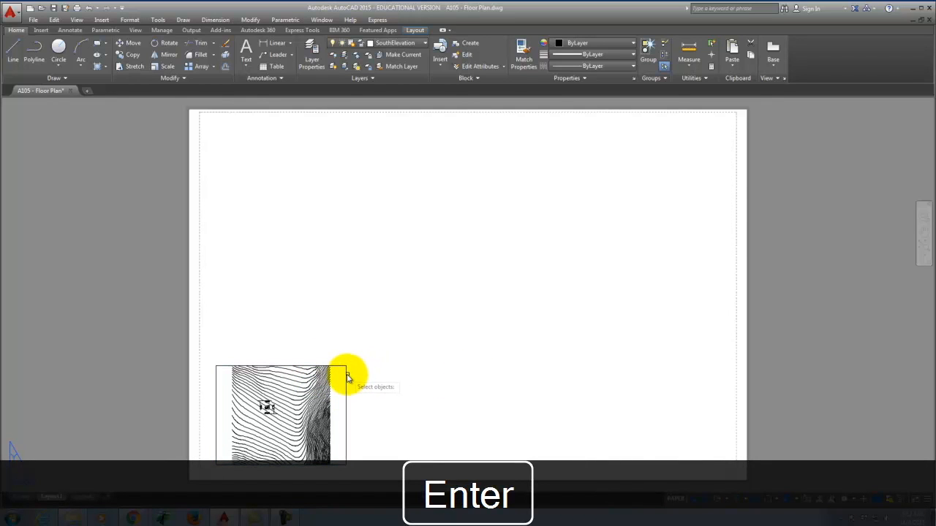
pyautogui.click(346, 374)
pyautogui.press('Return')
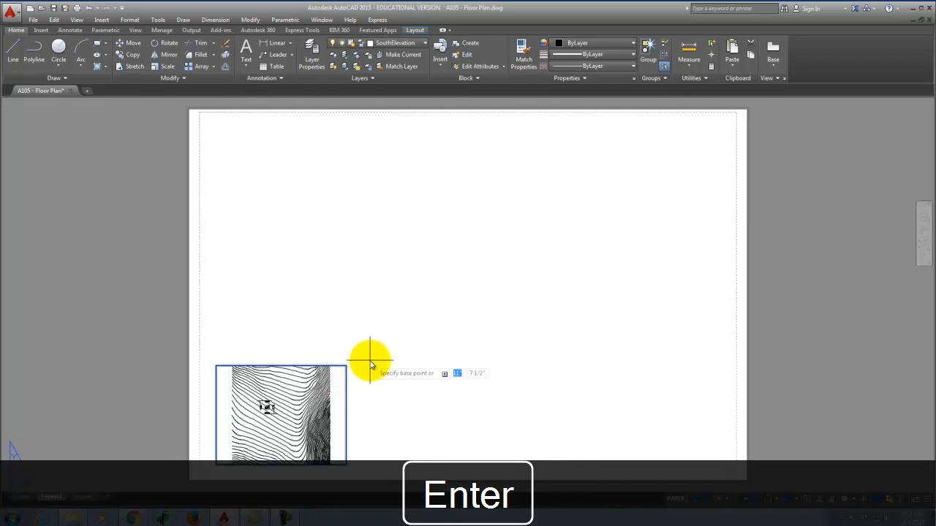
pyautogui.click(386, 403)
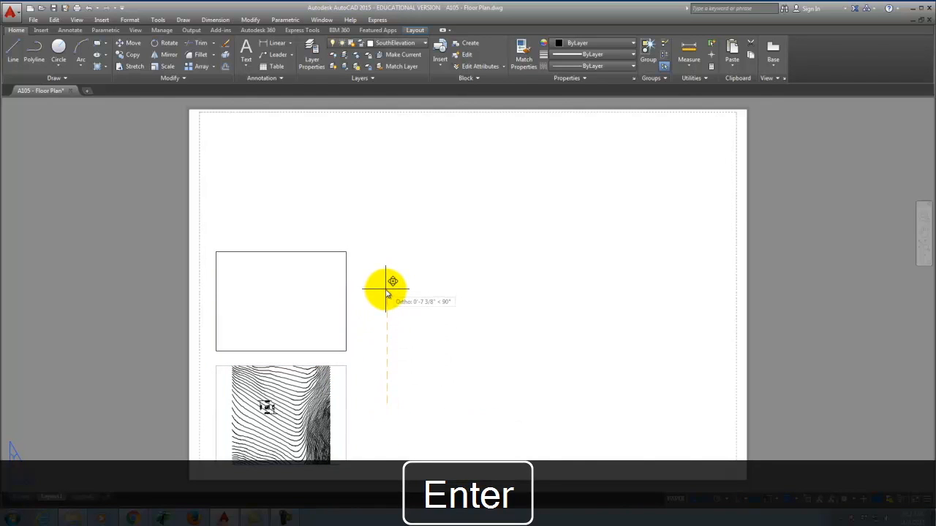
pyautogui.click(386, 290)
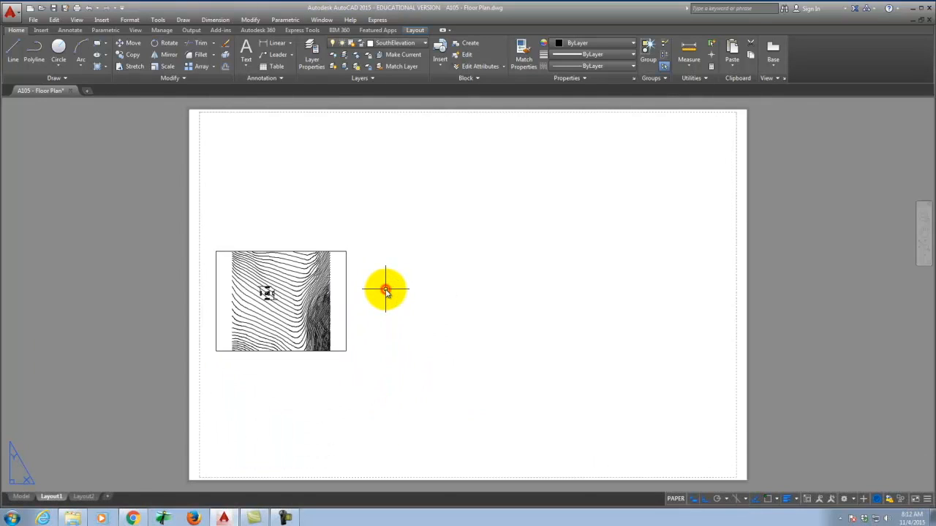
pyautogui.click(250, 20)
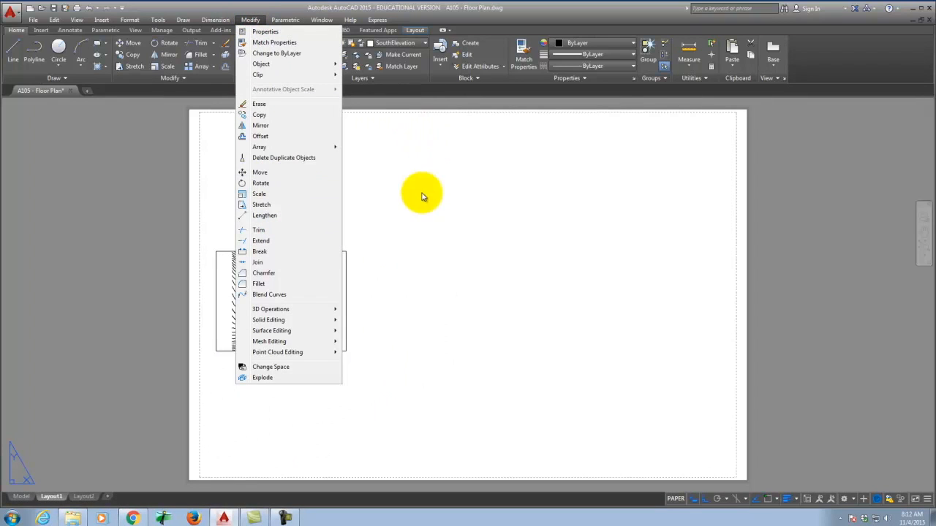
pyautogui.click(488, 213)
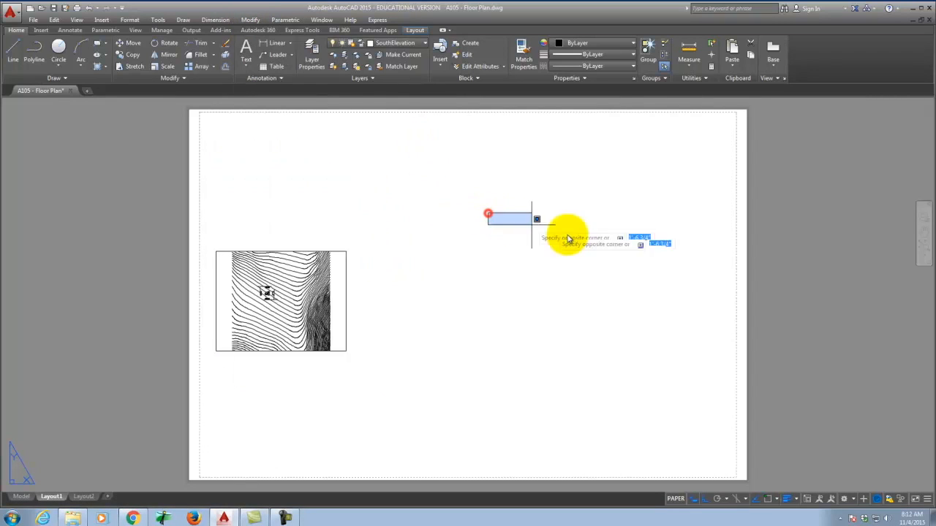
pyautogui.click(519, 253)
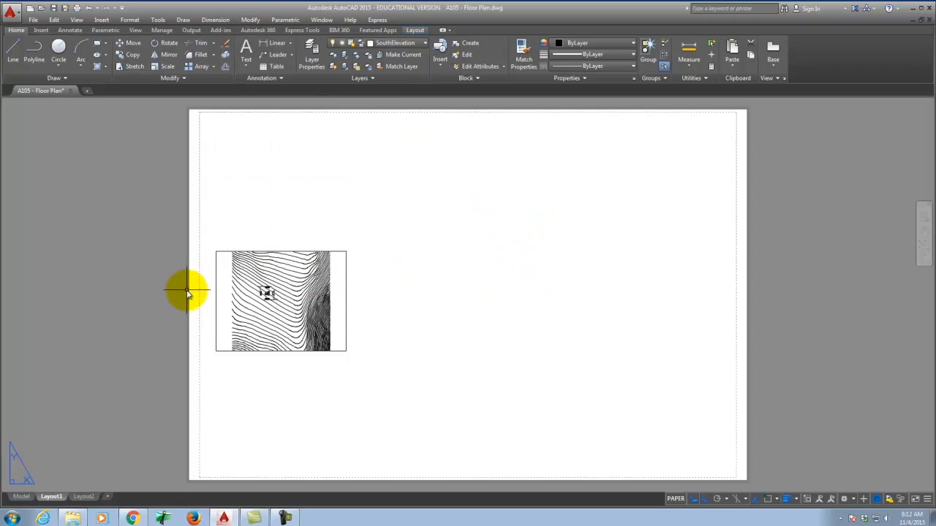
pyautogui.scroll(5, 187, 292)
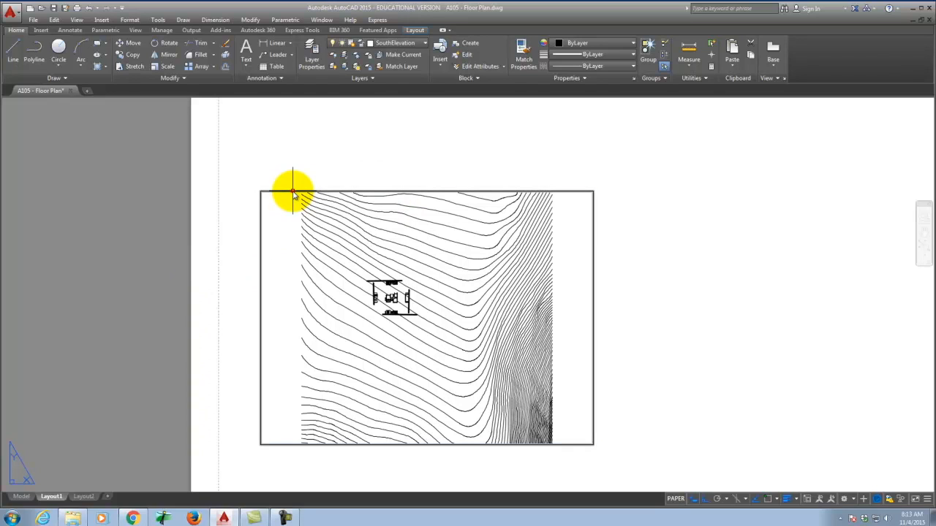
pyautogui.click(293, 193)
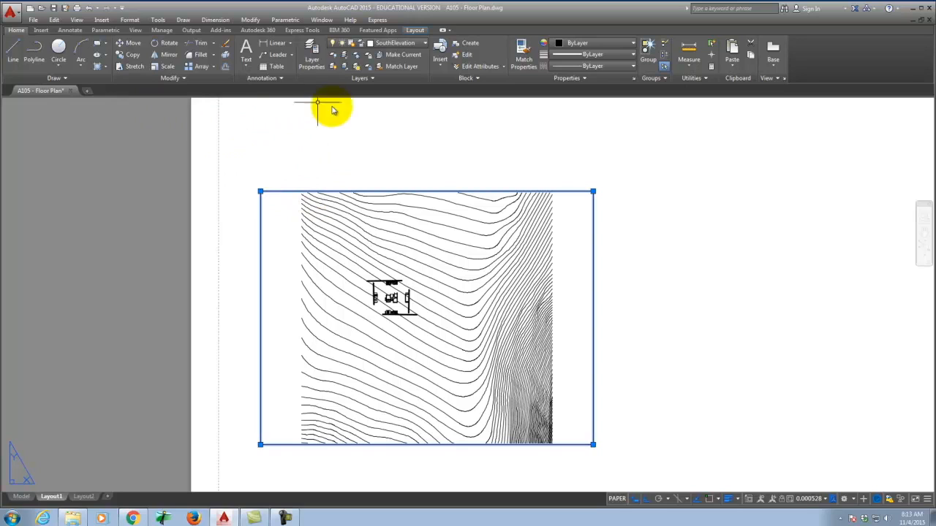
pyautogui.click(322, 19)
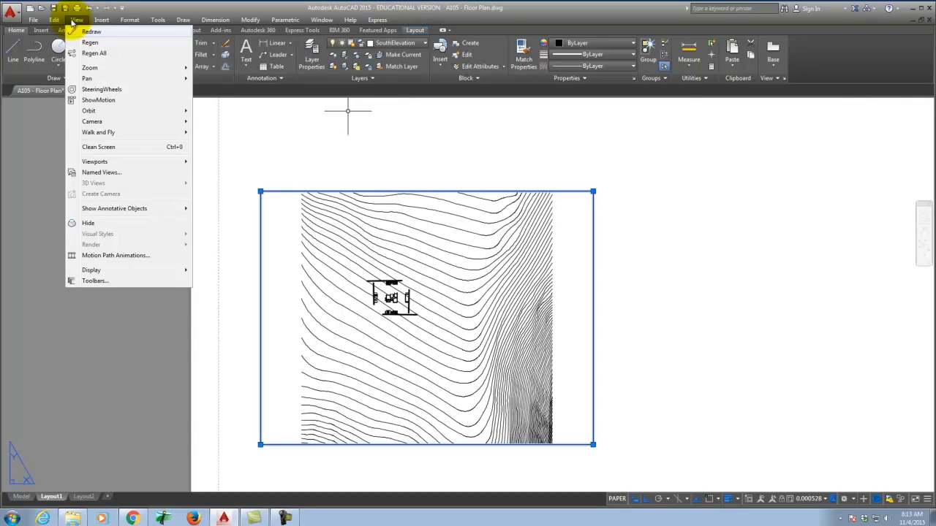
pyautogui.moveTo(111, 19)
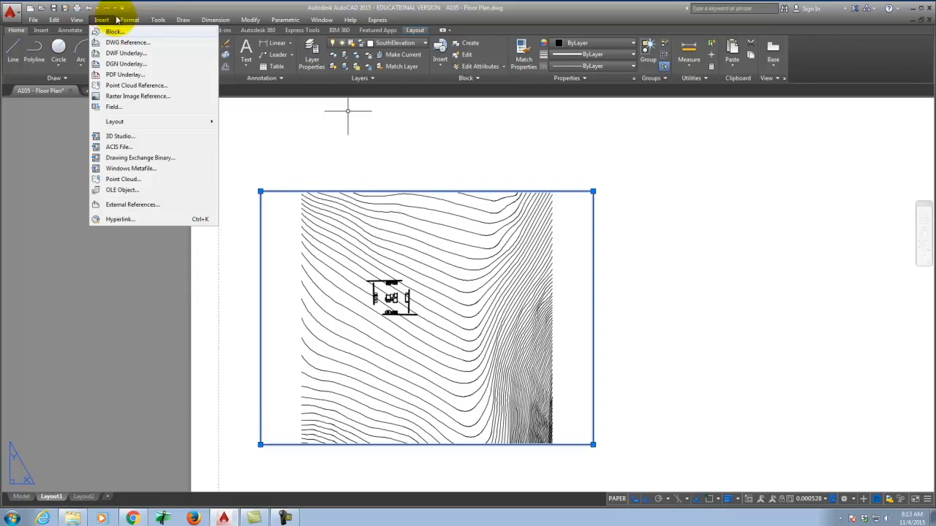
pyautogui.moveTo(159, 20)
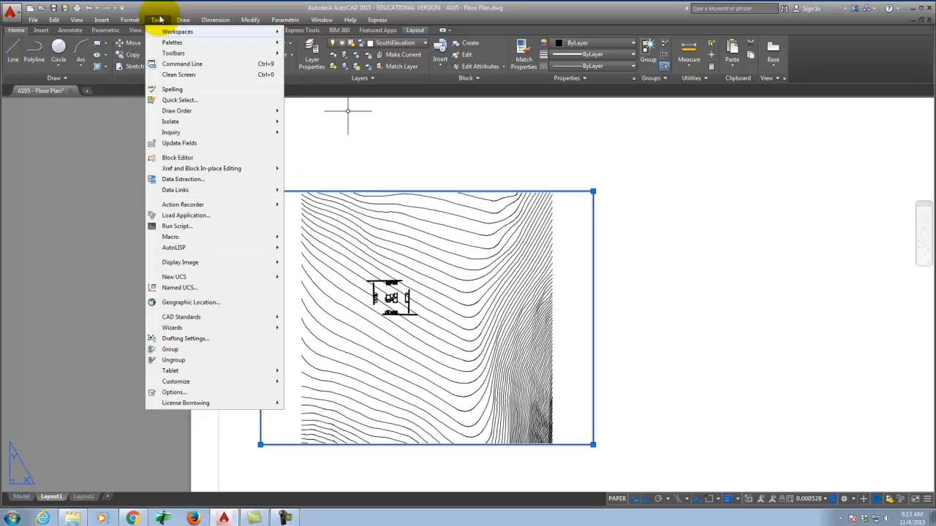
pyautogui.moveTo(251, 21)
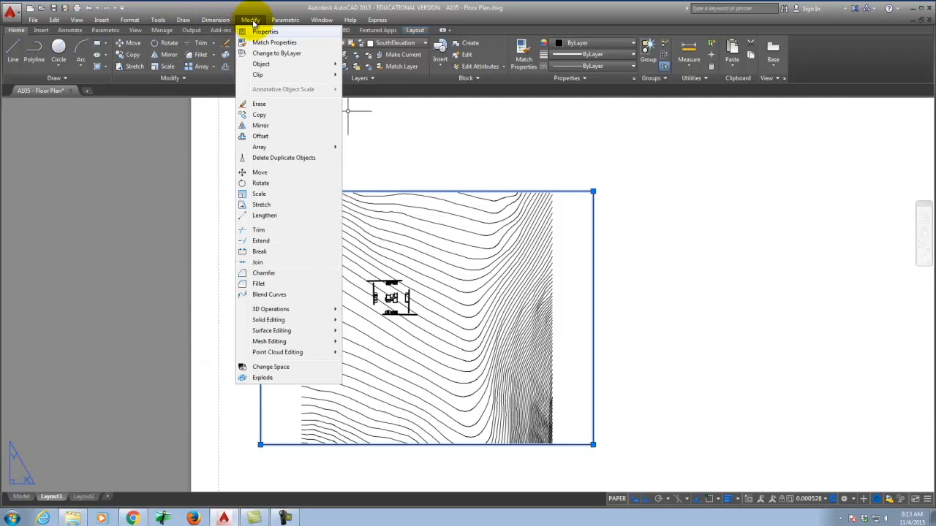
pyautogui.moveTo(286, 20)
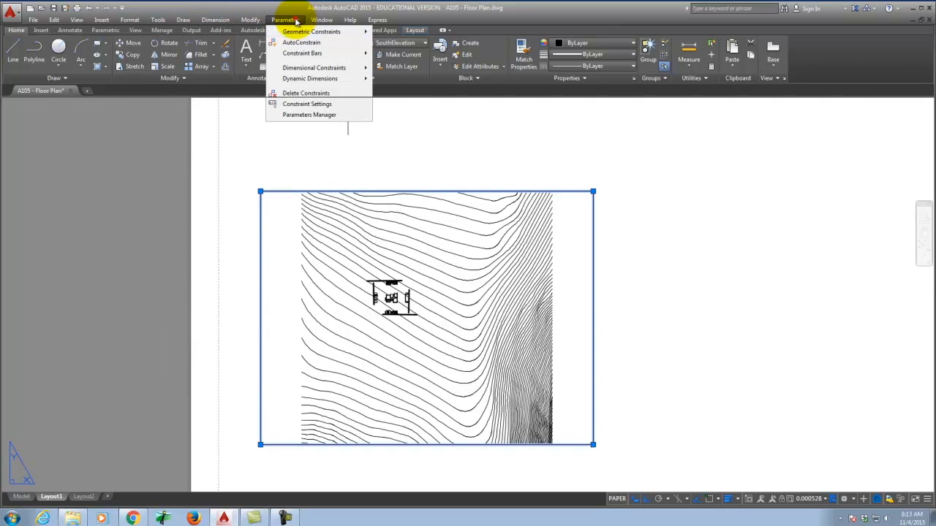
# Step: Open the Properties palette for the selected viewport and place it beside the sheet
pyautogui.click(296, 21)
pyautogui.press('p')
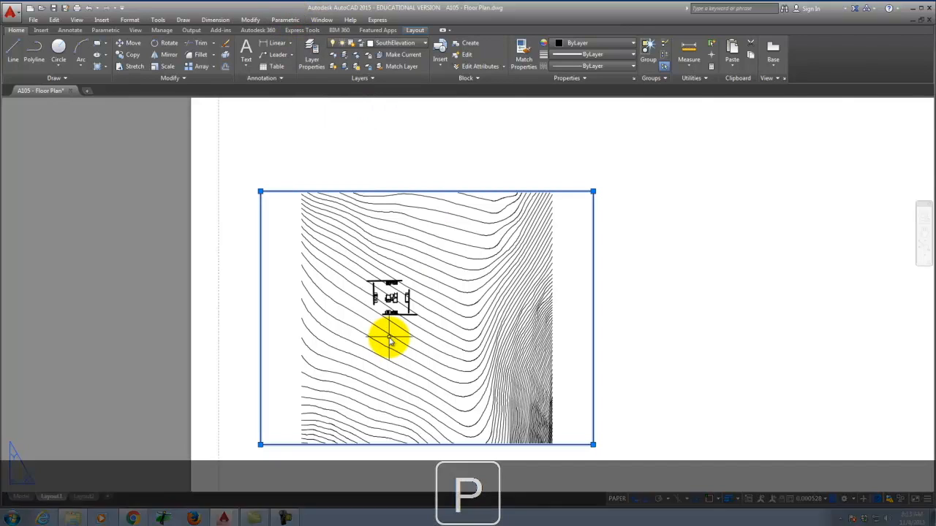
pyautogui.press('Return')
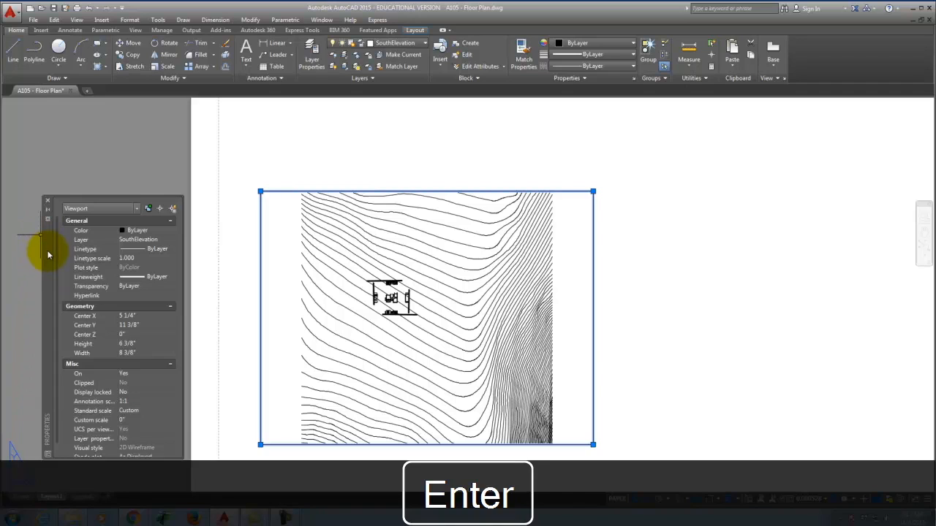
pyautogui.moveTo(45, 256); pyautogui.dragTo(35, 215)
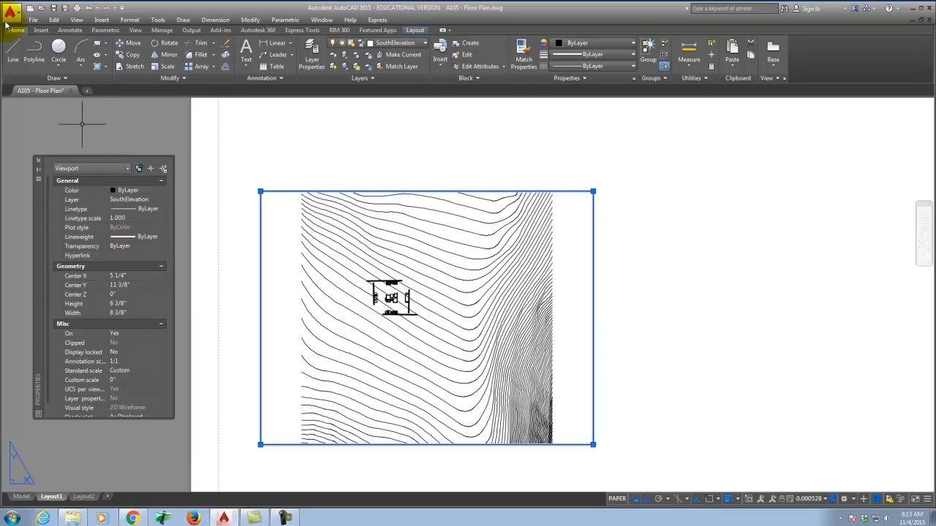
pyautogui.click(13, 52)
# Step: Draw a 2 7/8" horizontal line to the right of the viewport
pyautogui.click(645, 182)
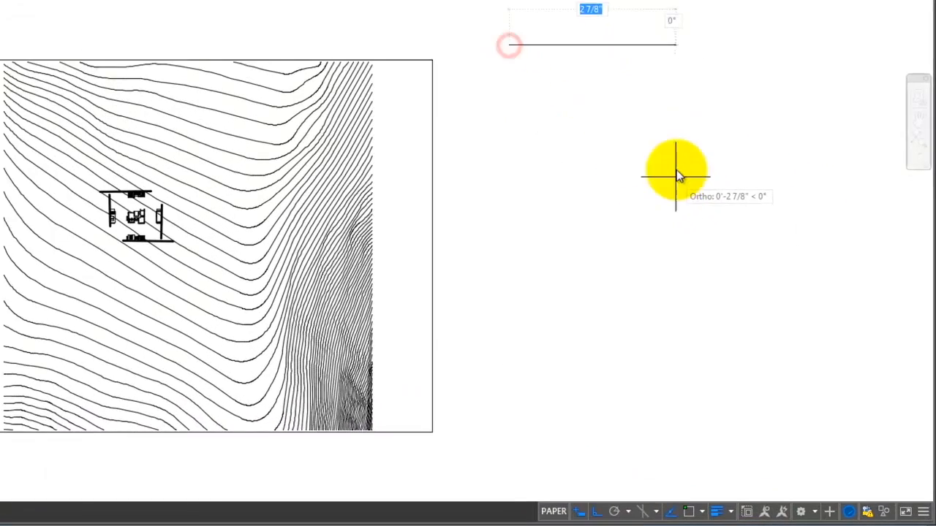
pyautogui.click(676, 176)
pyautogui.rightClick(677, 167)
# Step: Select the new line and try to delete it with the Delete key
pyautogui.click(627, 45)
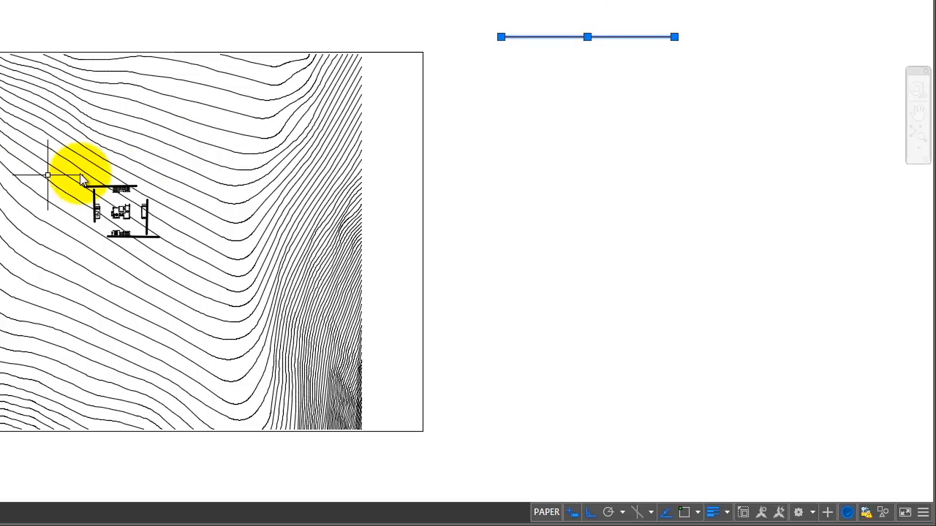
pyautogui.press('Delete')
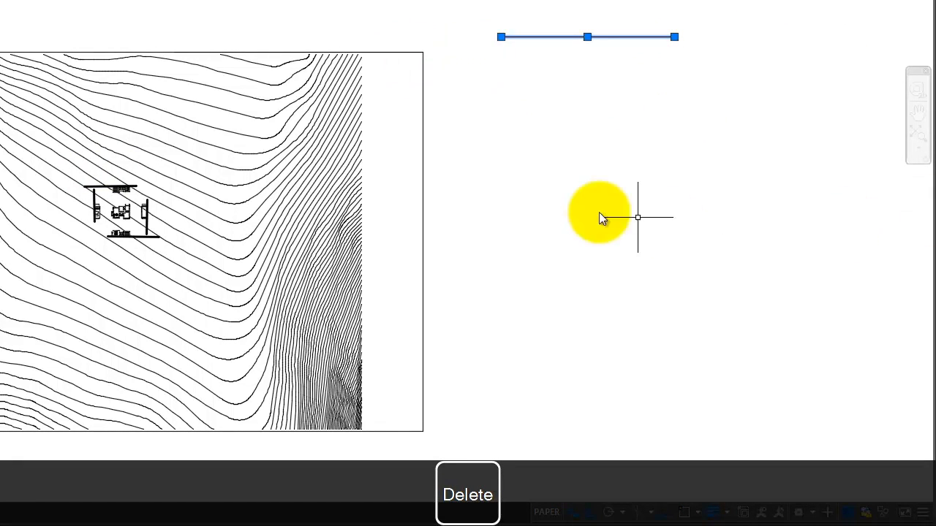
pyautogui.press('Escape')
pyautogui.click(618, 72)
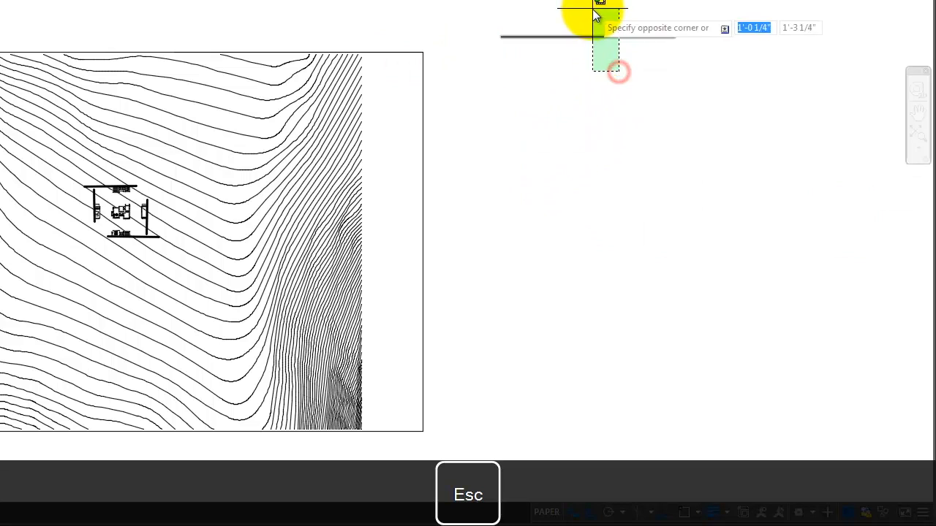
pyautogui.click(593, 10)
pyautogui.press('Delete')
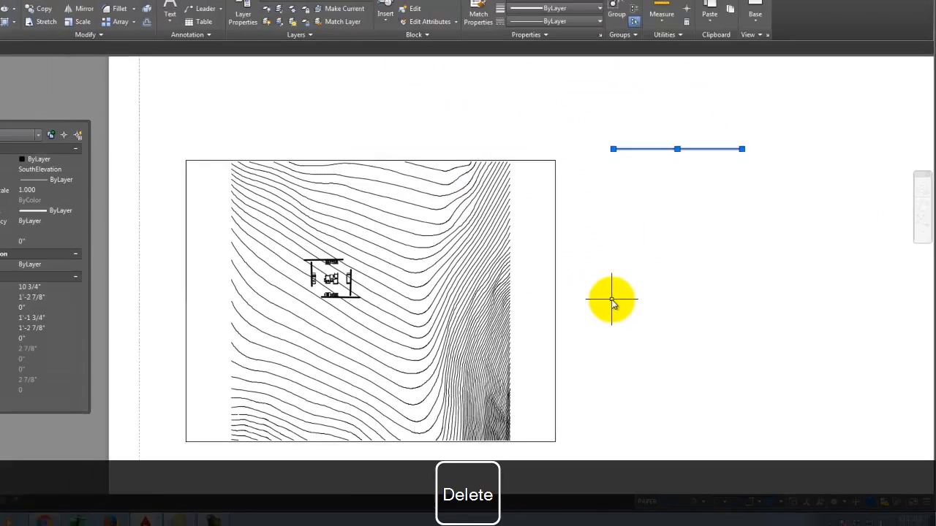
# Step: Erase the stray 2 7/8" horizontal line with the E command
pyautogui.write('e')
pyautogui.press('Return')
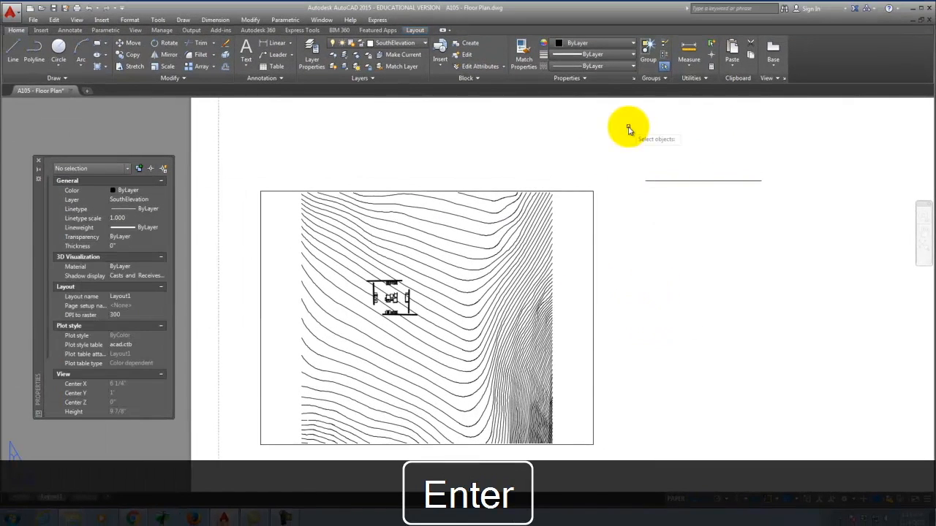
pyautogui.press('Escape')
pyautogui.click(680, 181)
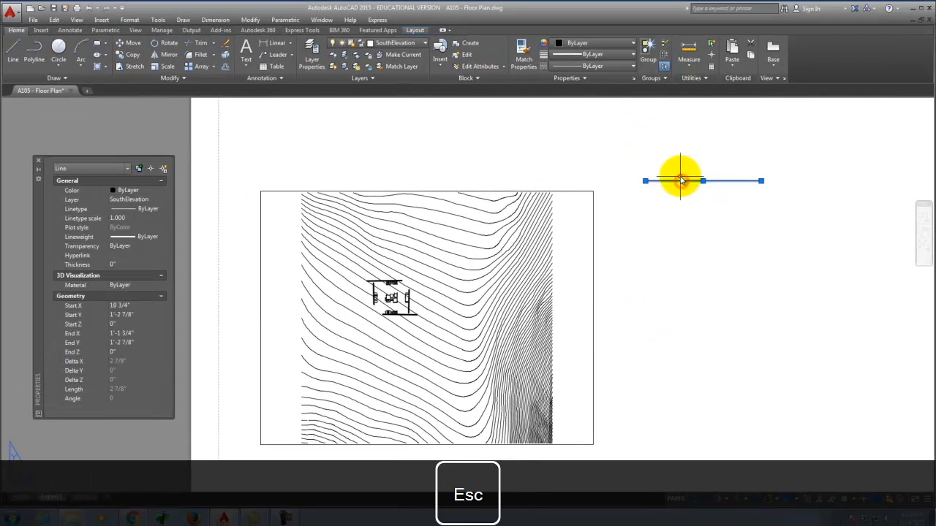
pyautogui.write('erase')
pyautogui.press('Return')
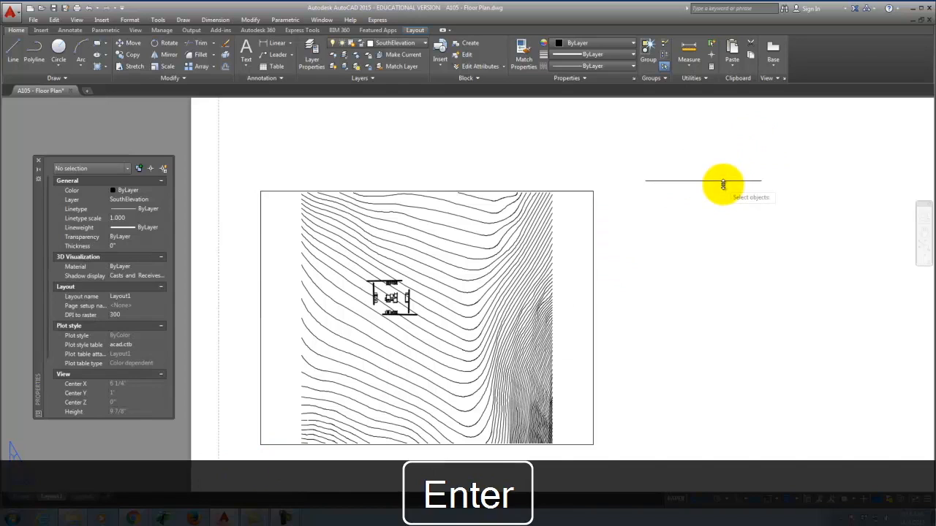
pyautogui.click(724, 181)
pyautogui.press('Return')
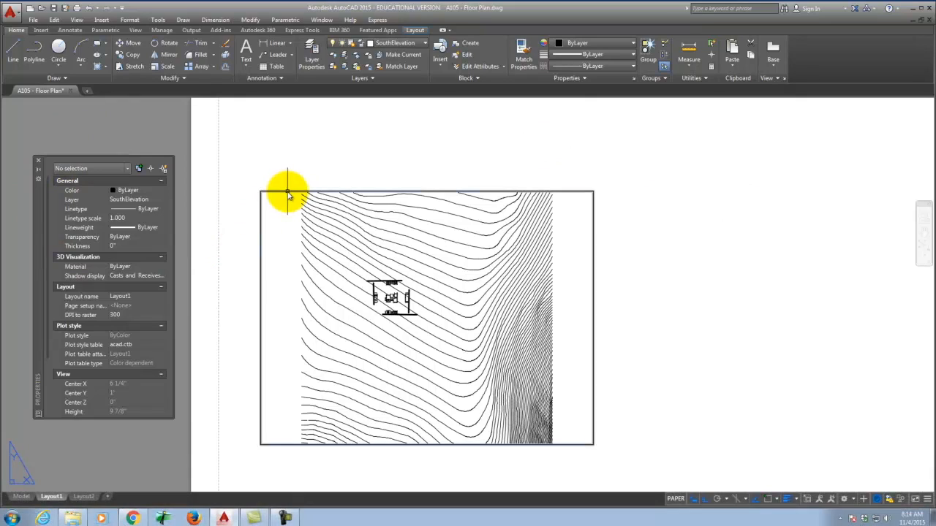
# Step: Select the contour viewport and pick 1/64" = 1'-0" as its standard scale in Properties
pyautogui.click(286, 192)
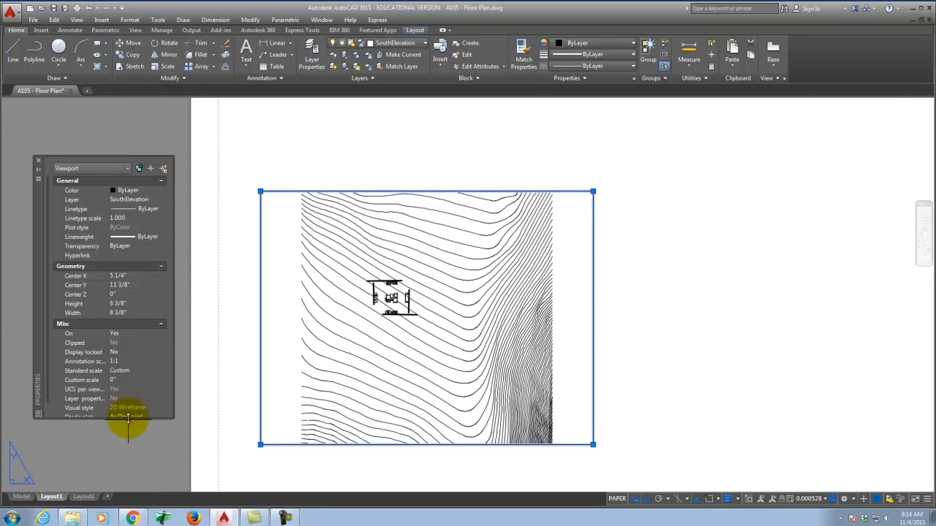
pyautogui.moveTo(128, 418); pyautogui.dragTo(129, 464)
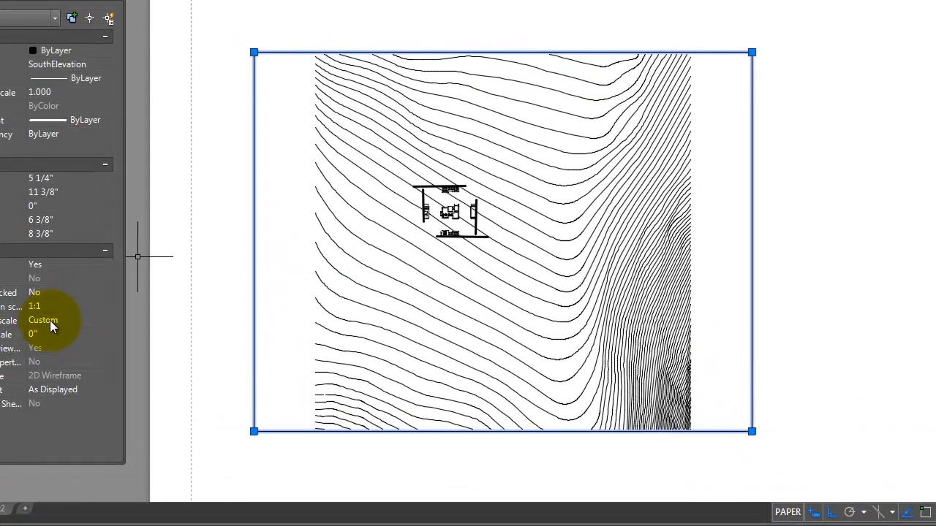
pyautogui.click(110, 372)
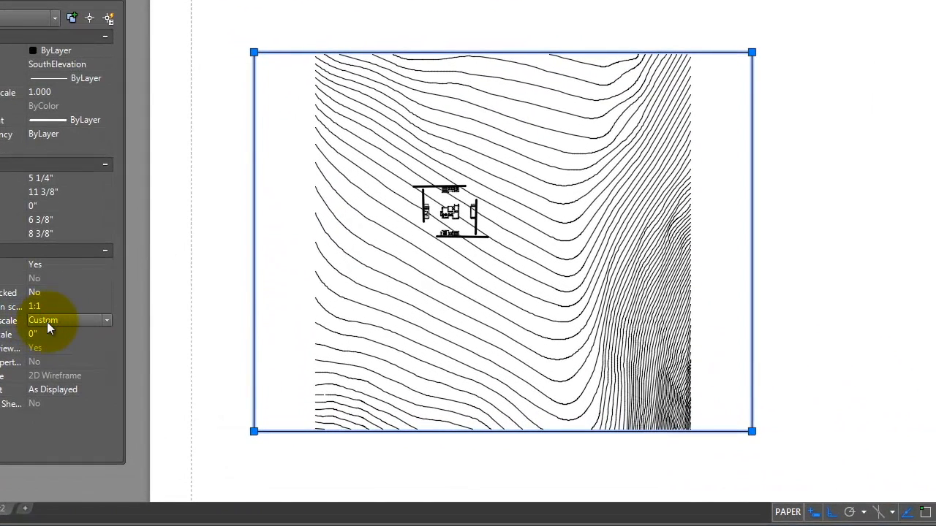
pyautogui.click(47, 322)
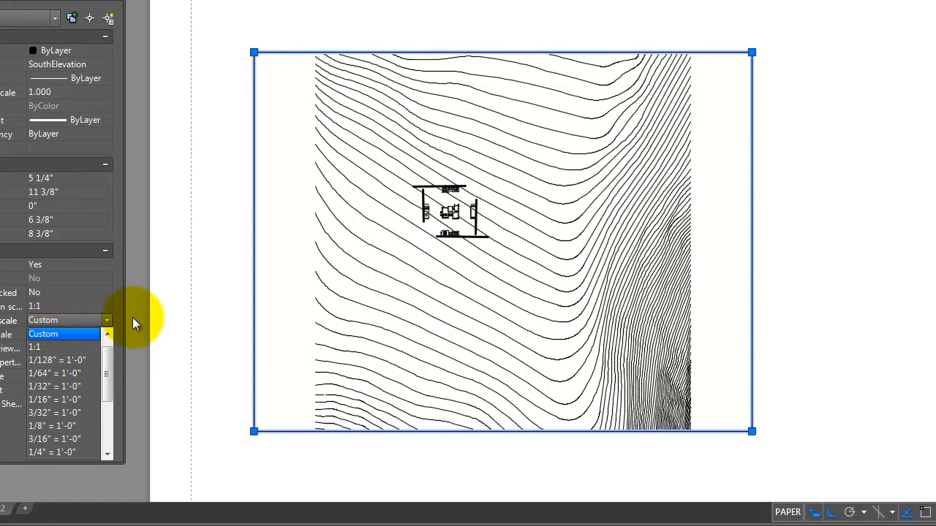
pyautogui.moveTo(110, 364); pyautogui.dragTo(109, 382)
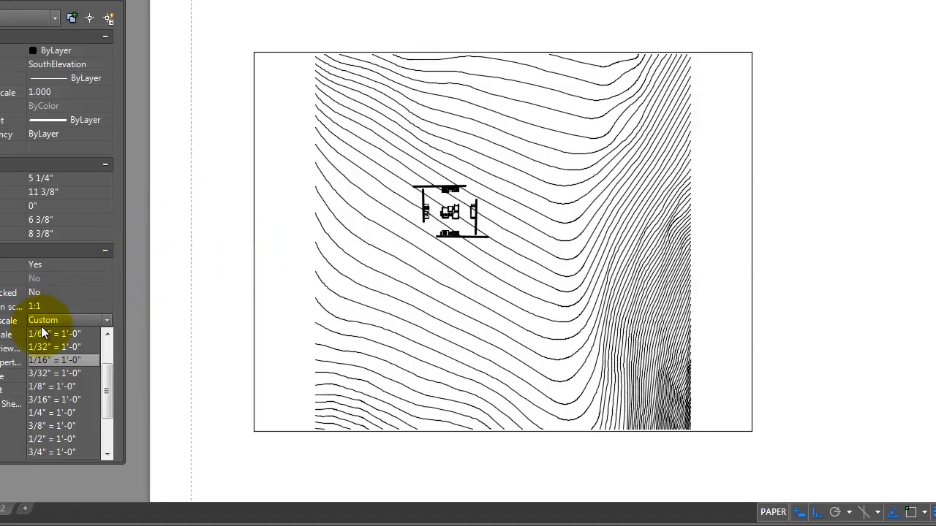
pyautogui.click(59, 361)
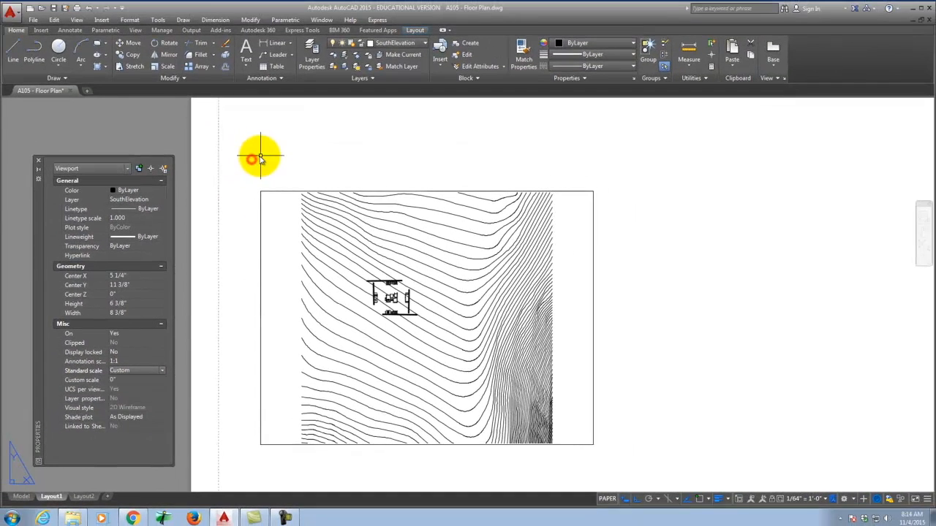
# Step: Stretch the viewport's corner grips to 1'-8 1/4" wide by 1'-1 1/2" high
pyautogui.scroll(-4, 222, 255)
pyautogui.click(358, 240)
pyautogui.scroll(-4, 314, 358)
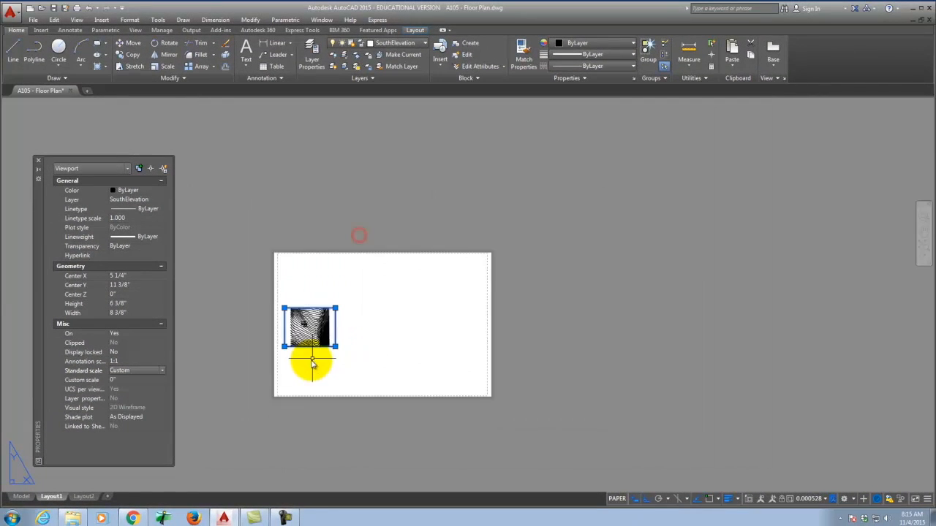
pyautogui.click(358, 264)
pyautogui.click(406, 346)
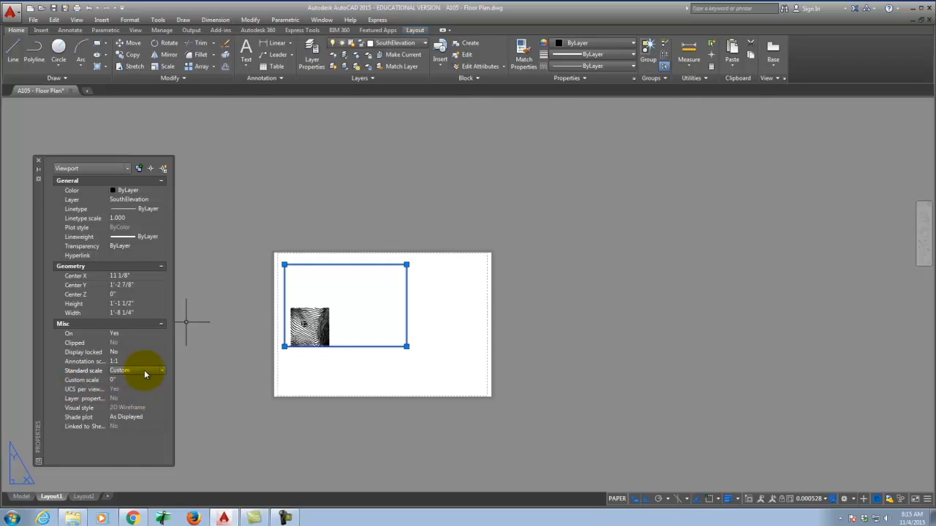
# Step: Set the viewport's standard scale to 1/4" = 1'-0" in Properties
pyautogui.click(144, 370)
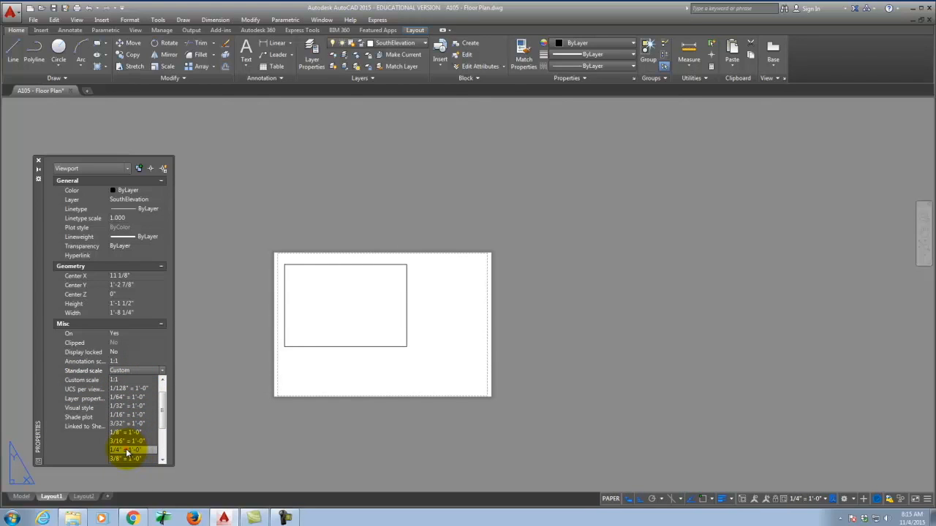
pyautogui.click(126, 451)
pyautogui.click(323, 312)
pyautogui.press('Escape')
pyautogui.scroll(3, 321, 328)
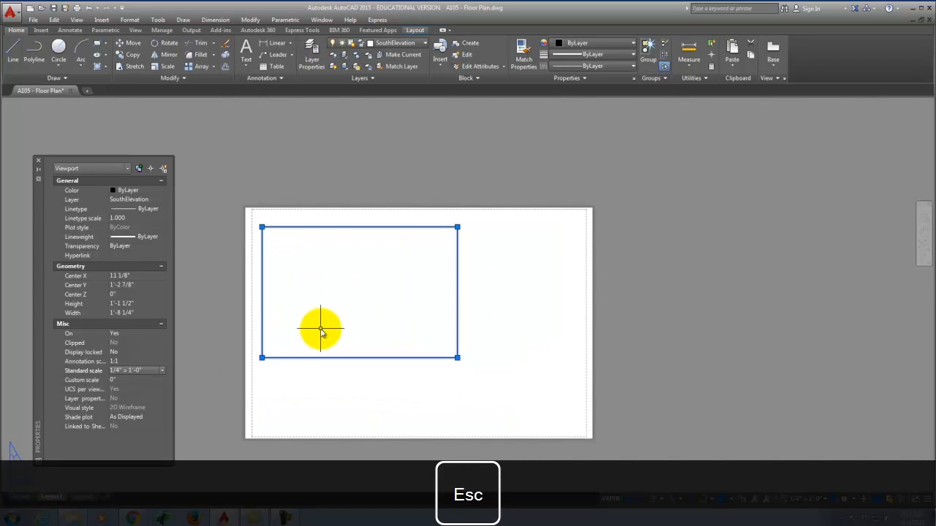
# Step: Zoom to extents inside the viewport so the whole drawing fits
pyautogui.scroll(2, 321, 330)
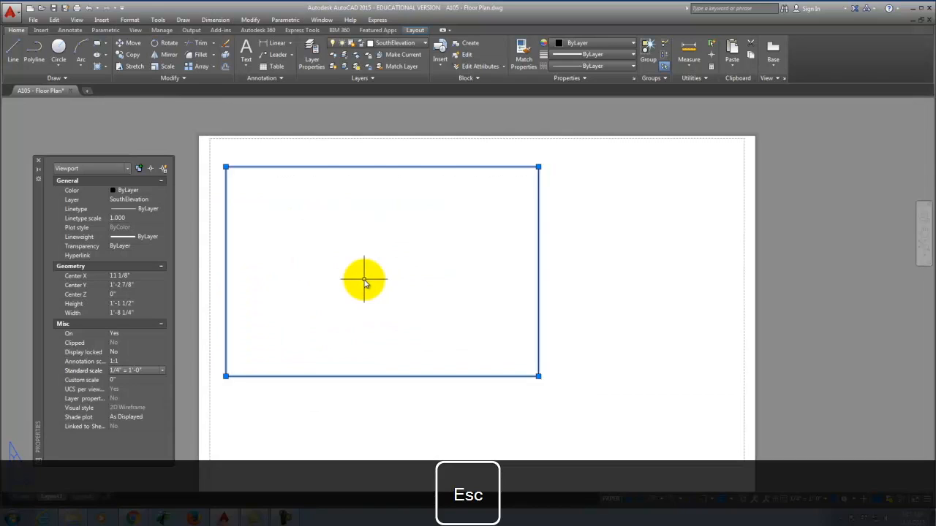
pyautogui.doubleClick(337, 280)
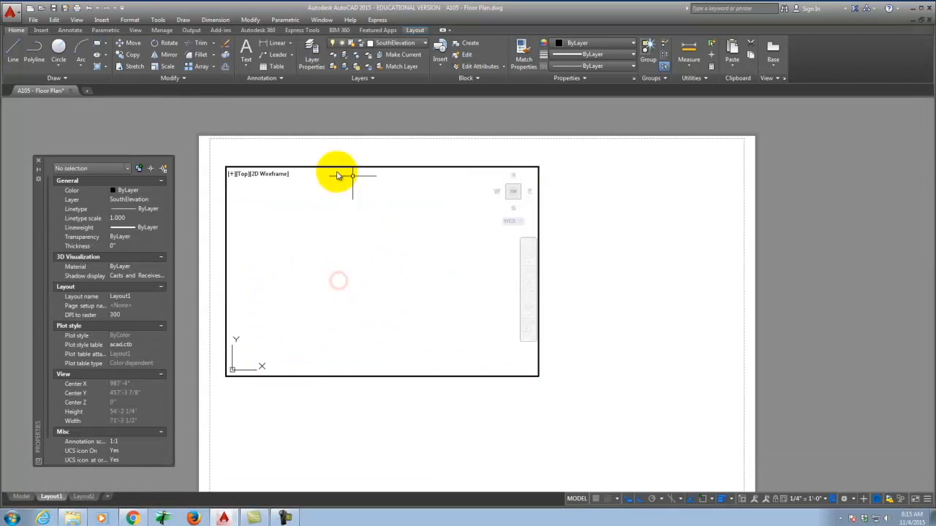
pyautogui.write('z')
pyautogui.press('Return')
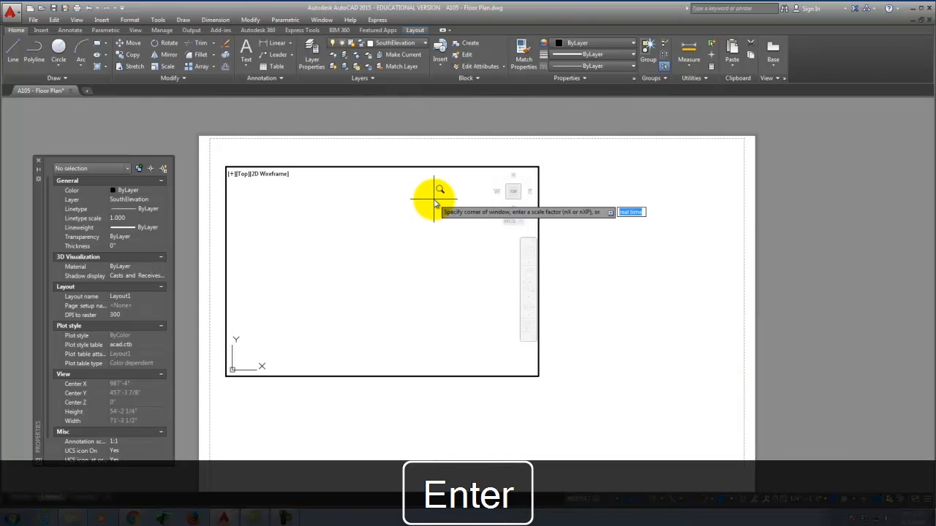
pyautogui.write('e')
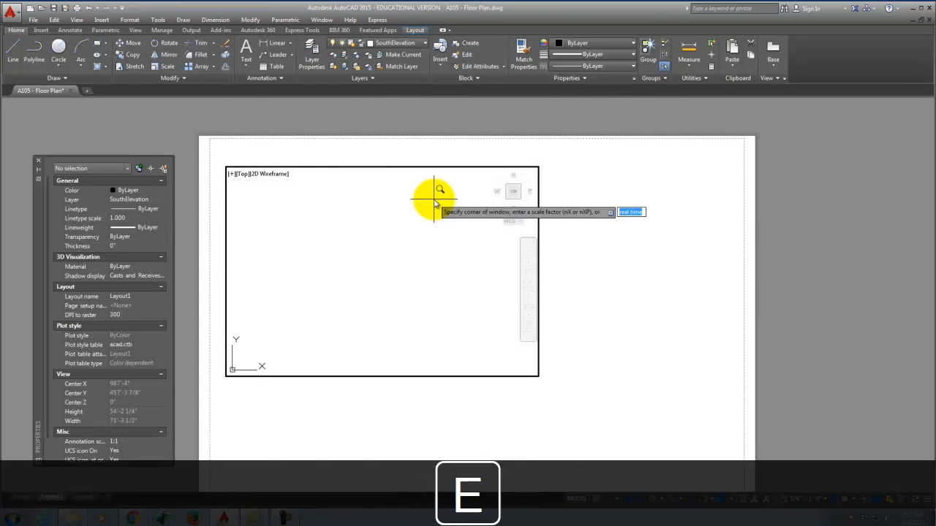
pyautogui.press('Return')
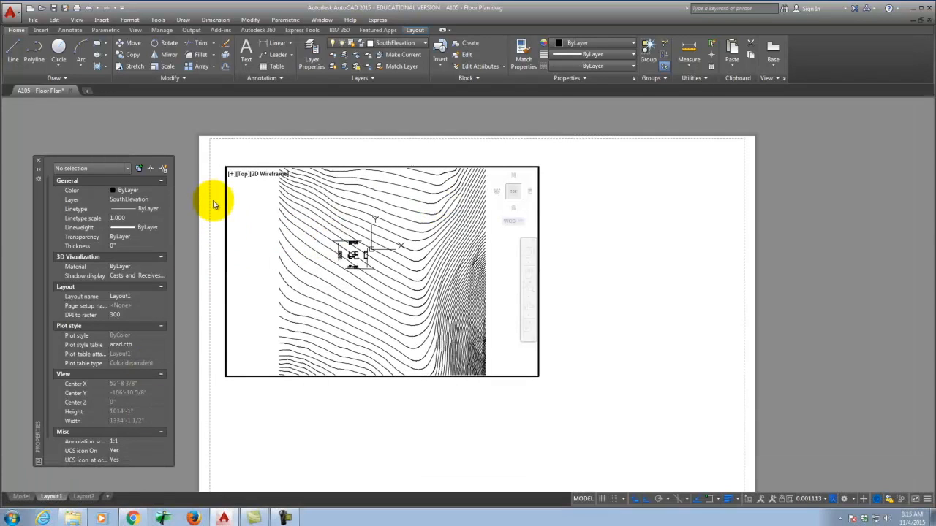
# Step: Return to paper space and apply the 1/4" = 1'-0" standard scale to the viewport
pyautogui.doubleClick(216, 155)
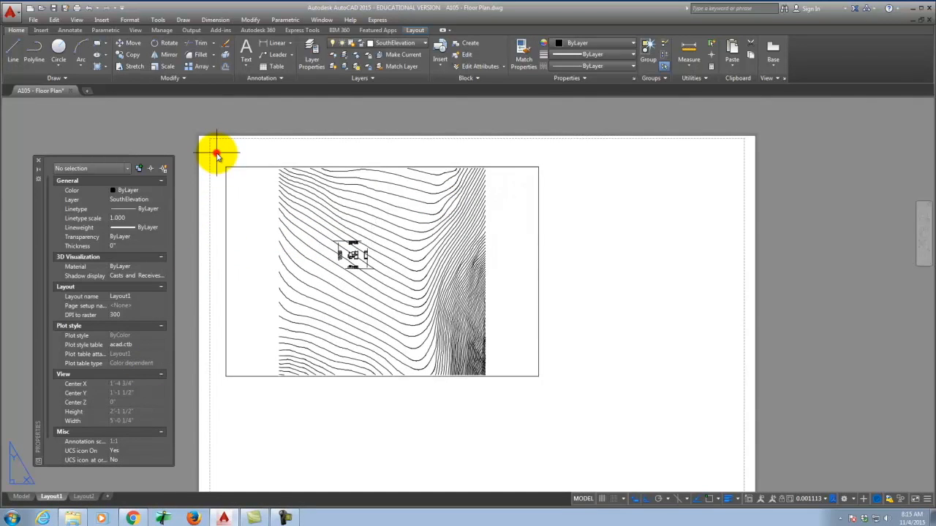
pyautogui.click(226, 191)
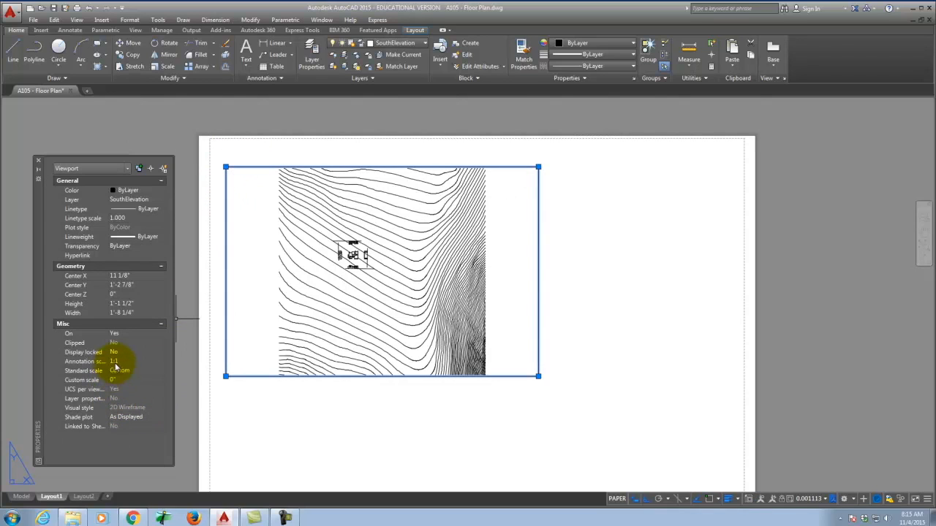
pyautogui.click(142, 373)
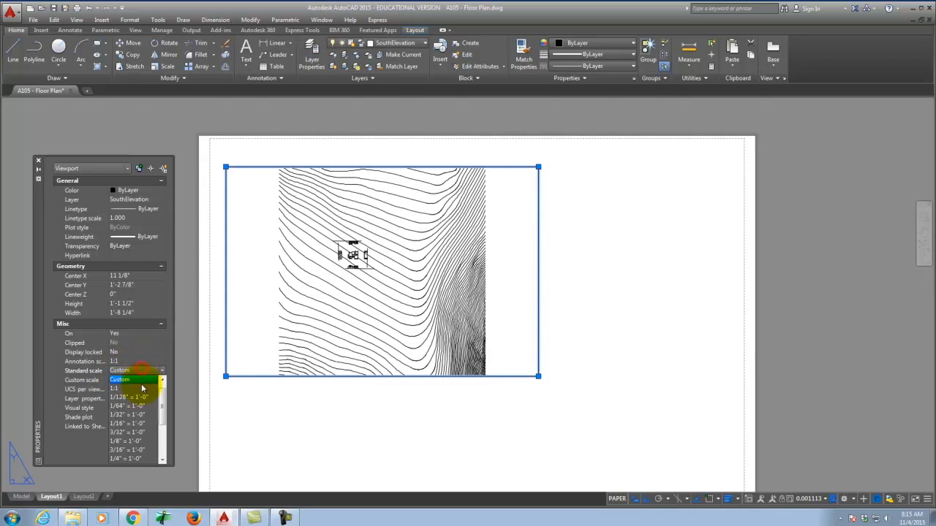
pyautogui.click(137, 460)
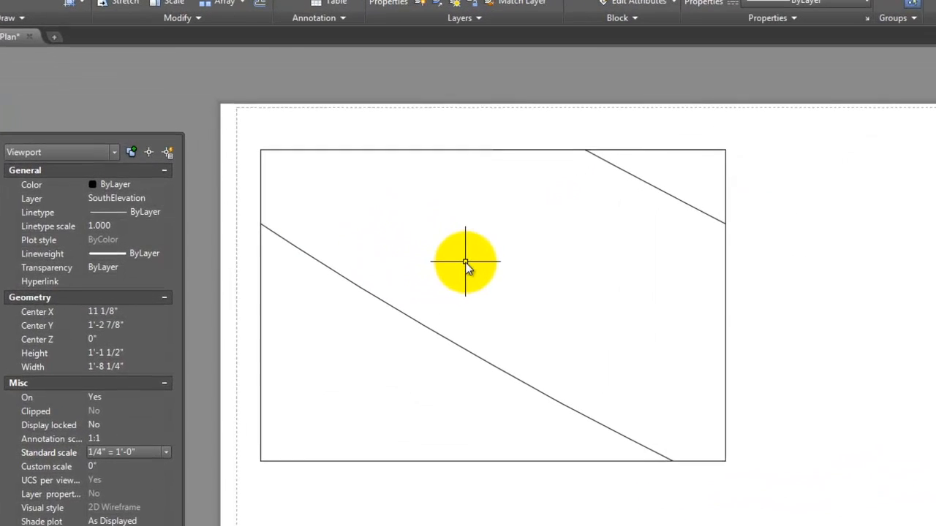
# Step: Pan inside the Layout1 viewport until the floor plan sits centred, then return to paper space
pyautogui.doubleClick(361, 243)
pyautogui.press('p')
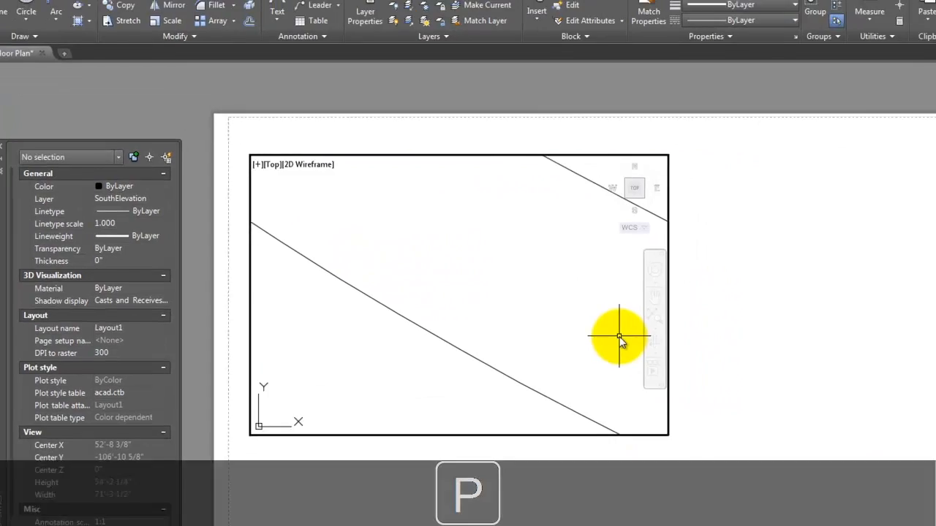
pyautogui.press('Return')
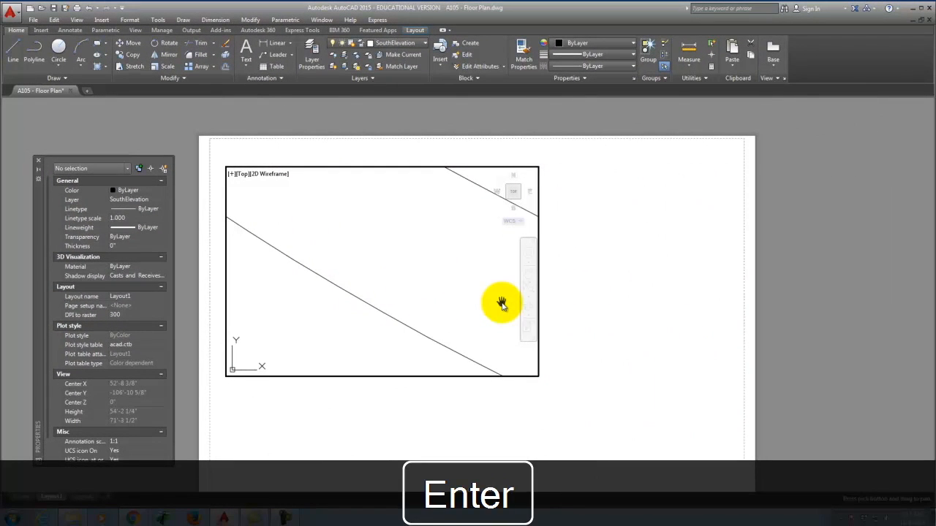
pyautogui.moveTo(295, 197)
pyautogui.mouseDown()
pyautogui.moveTo(351, 254)
pyautogui.moveTo(553, 378)
pyautogui.moveTo(541, 351)
pyautogui.mouseUp()
pyautogui.moveTo(454, 281)
pyautogui.mouseDown()
pyautogui.moveTo(286, 322)
pyautogui.moveTo(412, 378)
pyautogui.moveTo(604, 376)
pyautogui.mouseUp()
pyautogui.moveTo(328, 277); pyautogui.dragTo(416, 268)
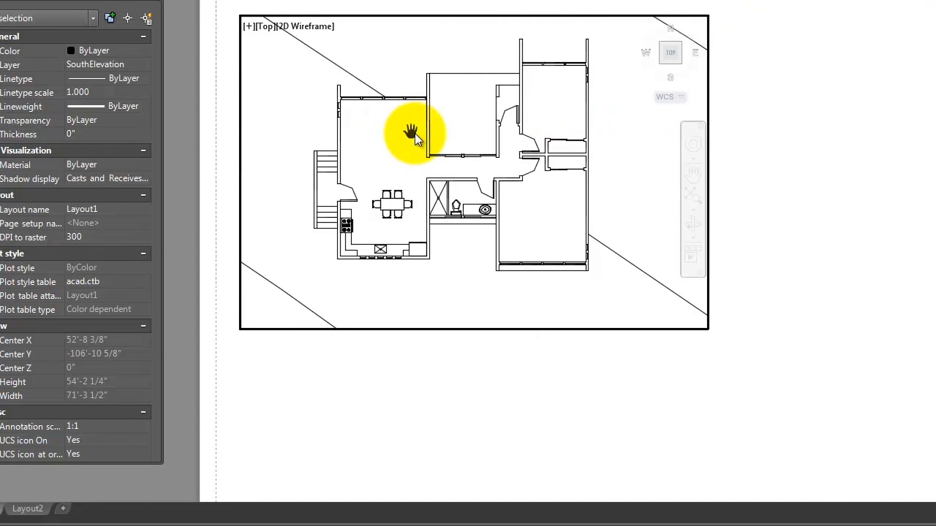
pyautogui.press('Escape')
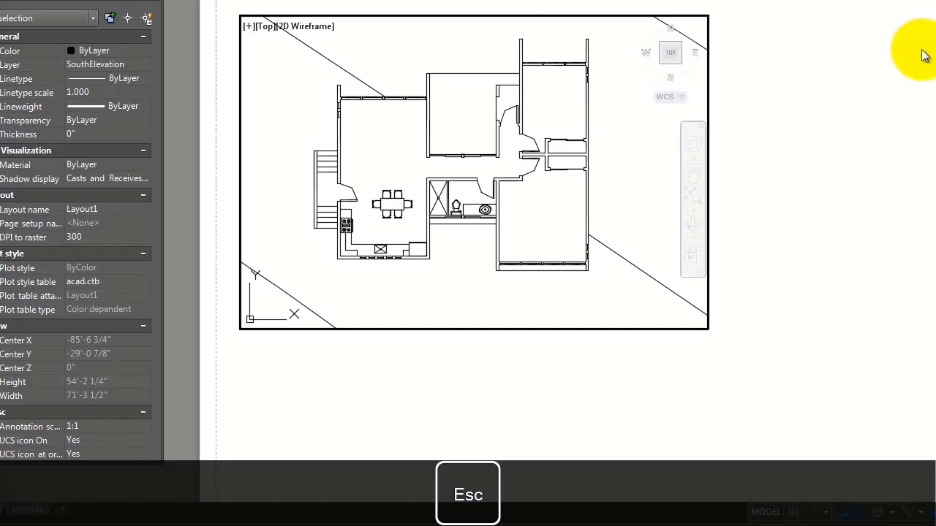
pyautogui.doubleClick(864, 51)
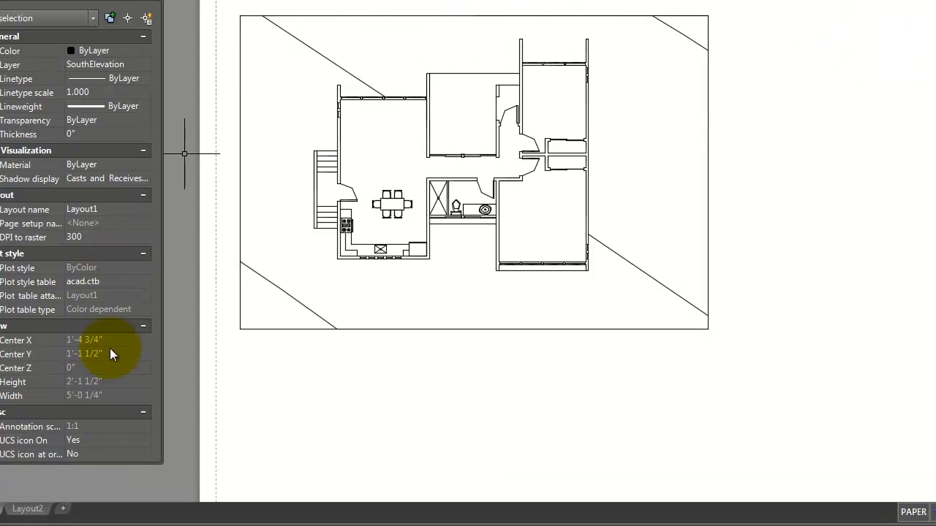
# Step: Set the floor-plan viewport's Display locked option and test it by zooming inside the viewport
pyautogui.click(240, 51)
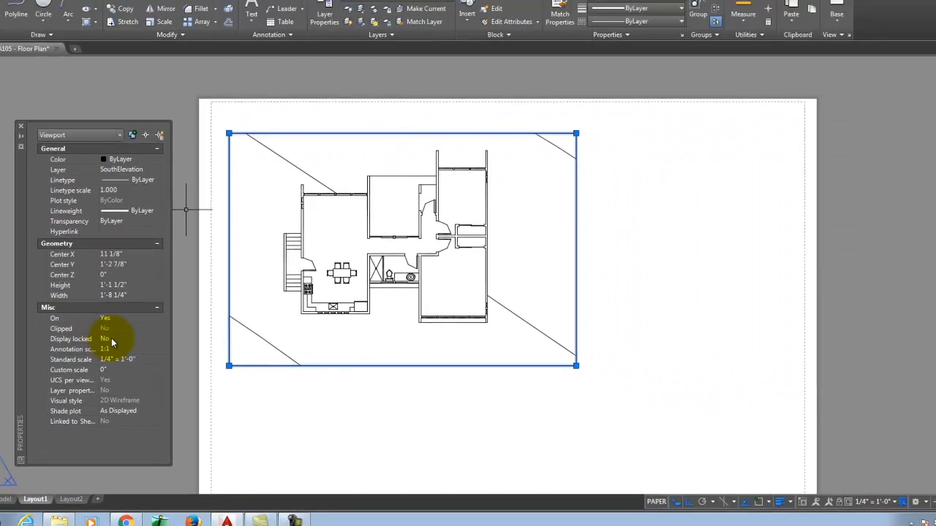
pyautogui.click(85, 297)
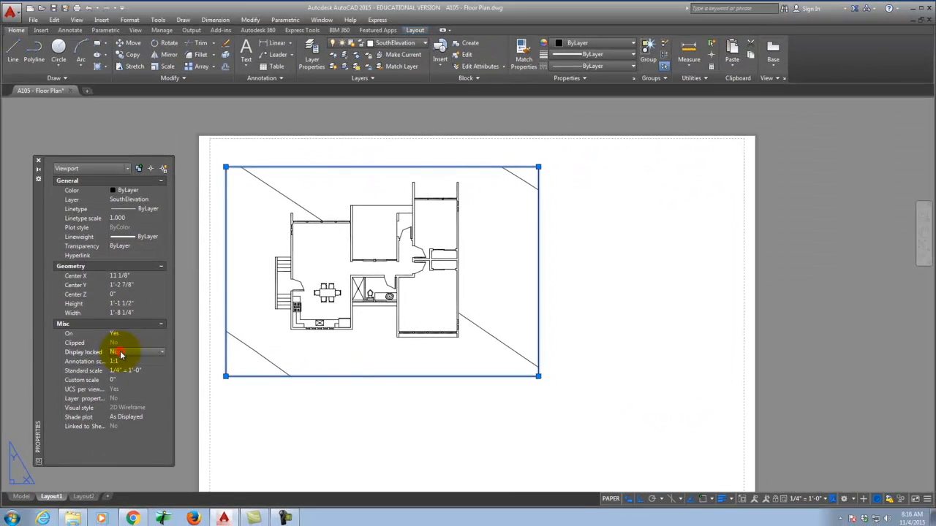
pyautogui.click(133, 362)
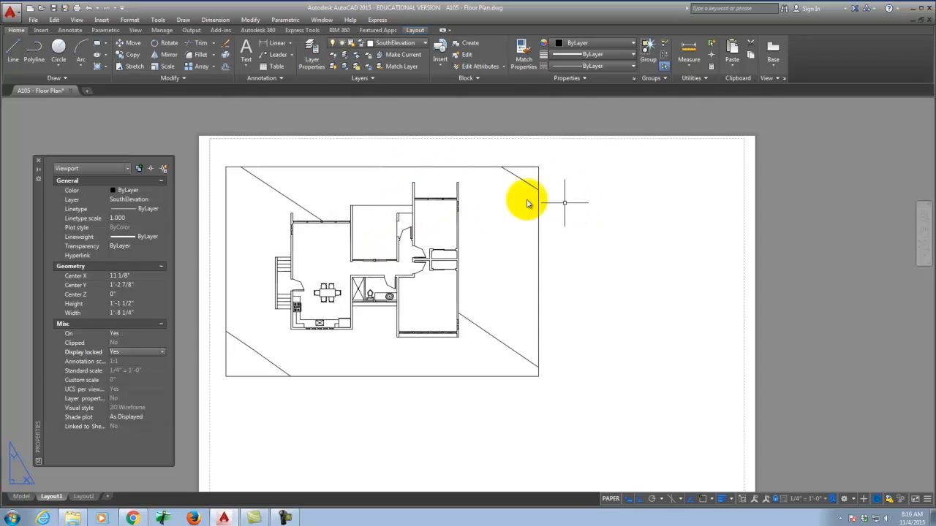
pyautogui.doubleClick(489, 220)
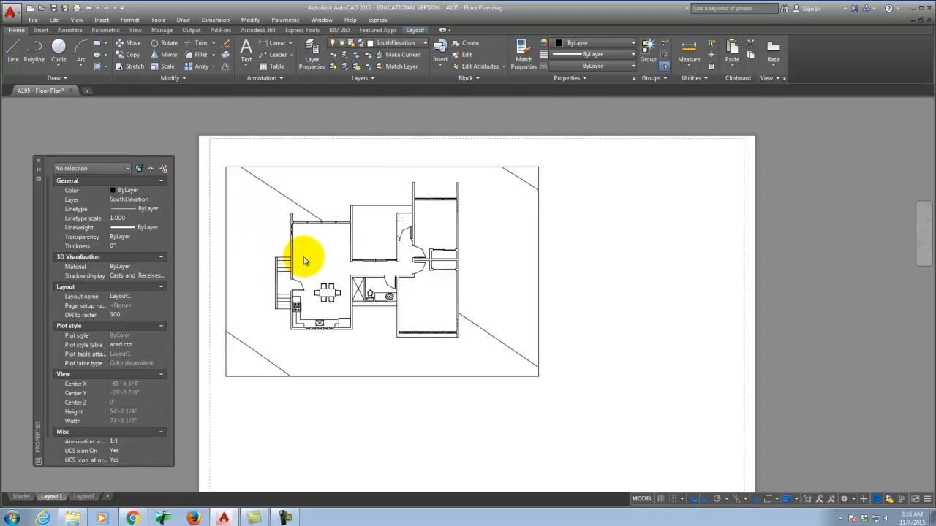
pyautogui.scroll(4, 304, 260)
pyautogui.scroll(-3, 304, 259)
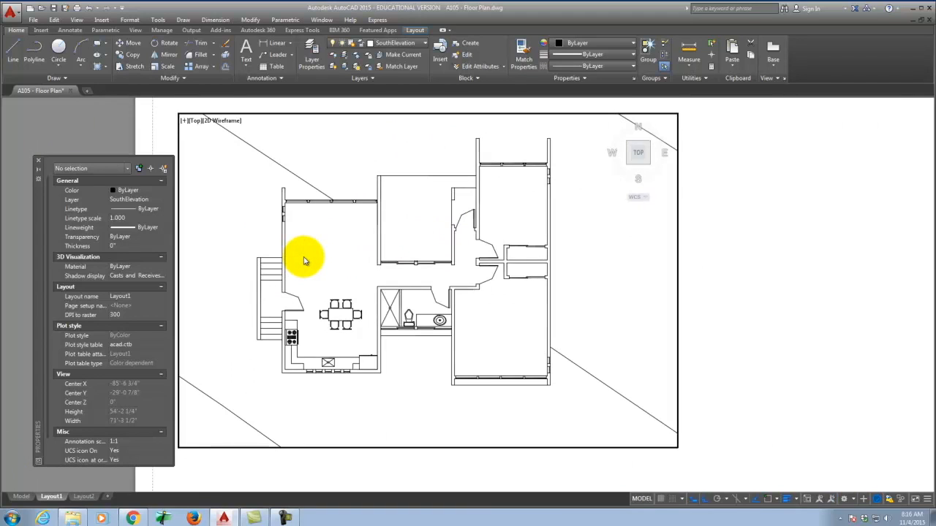
pyautogui.scroll(-2, 304, 260)
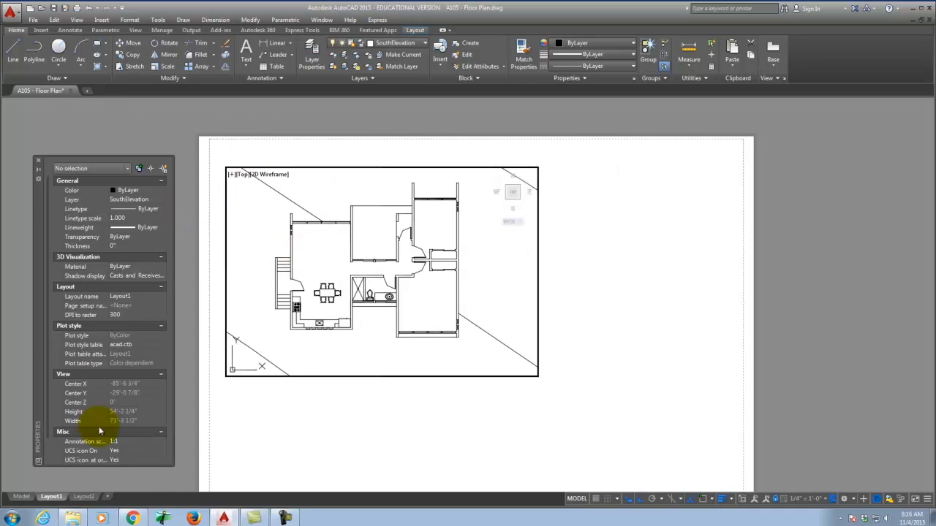
pyautogui.doubleClick(324, 389)
# Step: Change the display lock setting again, undo the accidental zoom with Ctrl+Z, and reselect the viewport
pyautogui.click(334, 376)
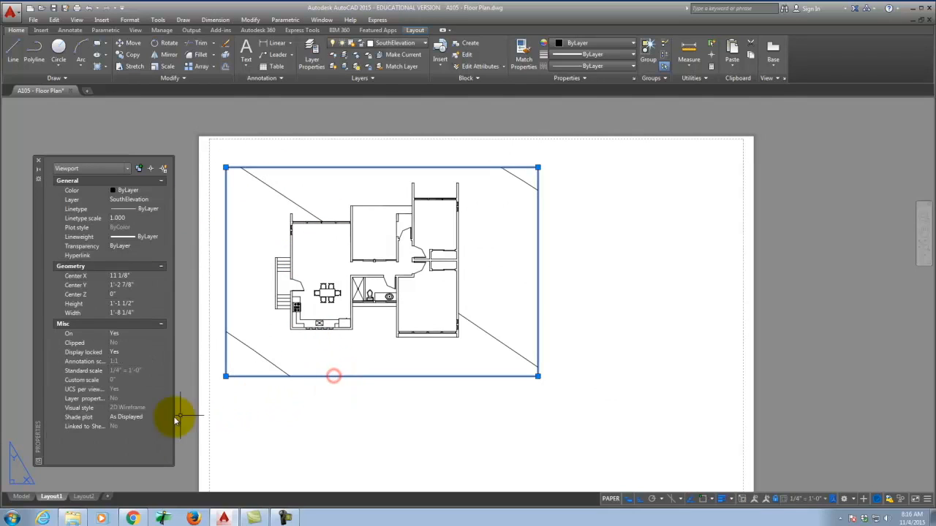
pyautogui.click(139, 358)
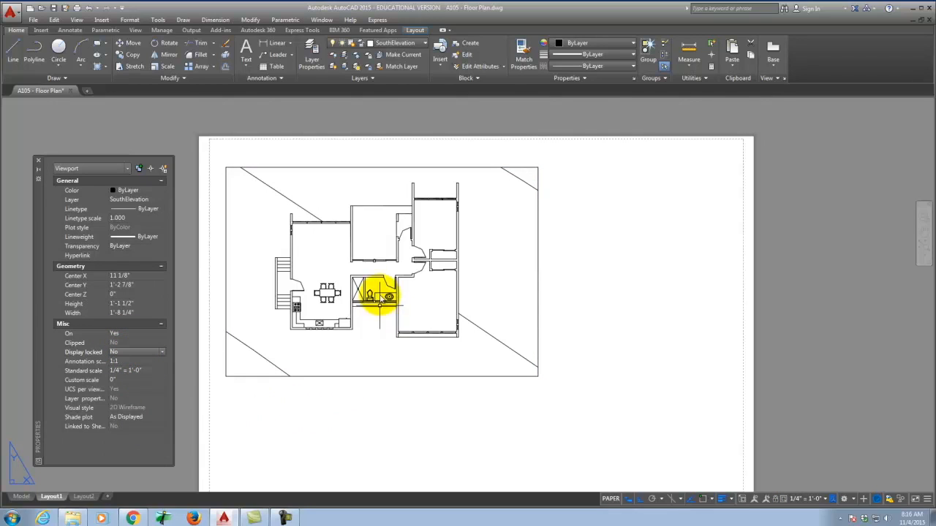
pyautogui.doubleClick(373, 271)
pyautogui.scroll(4, 373, 272)
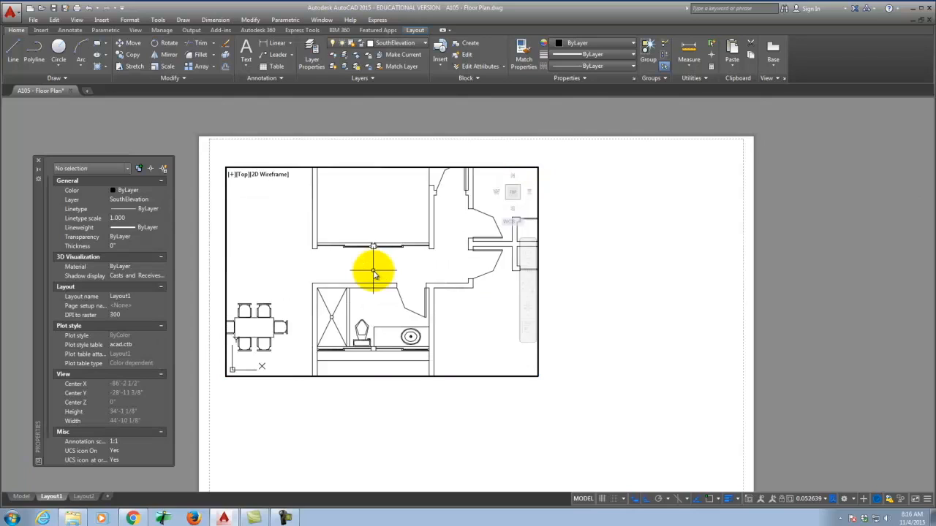
pyautogui.scroll(-2, 373, 271)
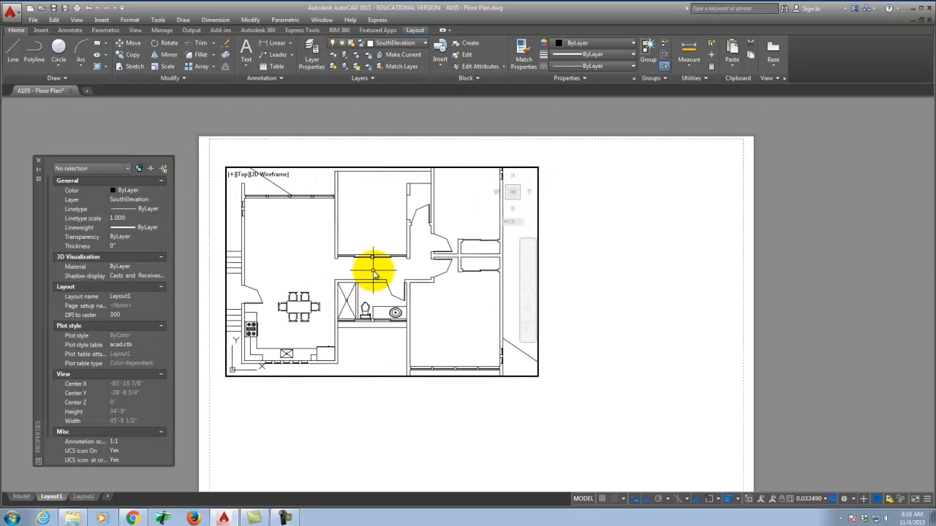
pyautogui.scroll(2, 373, 272)
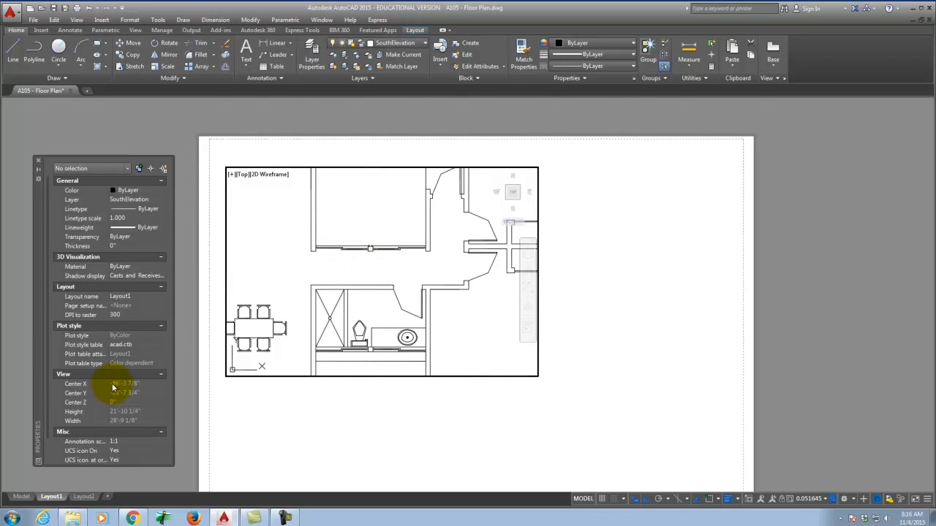
pyautogui.doubleClick(336, 402)
pyautogui.hotkey('ctrl', 'z')
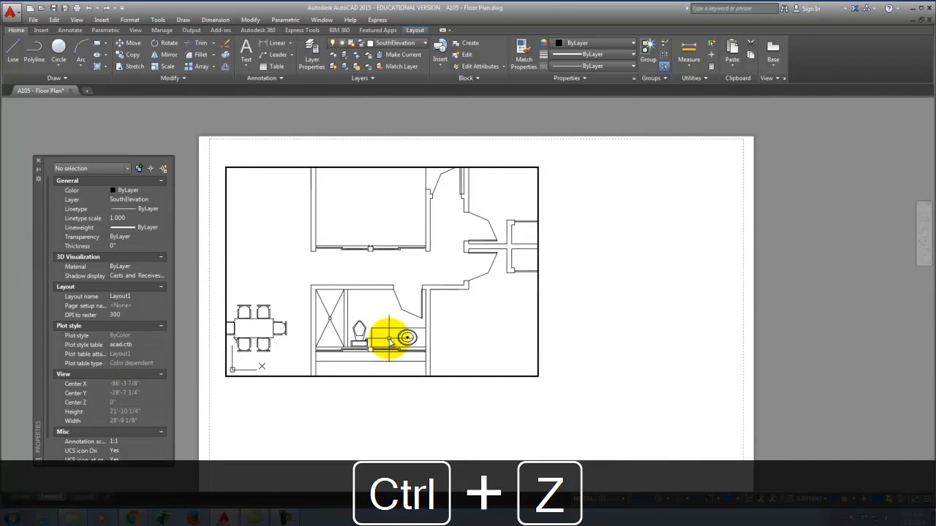
pyautogui.hotkey('ctrl', 'z')
pyautogui.doubleClick(386, 412)
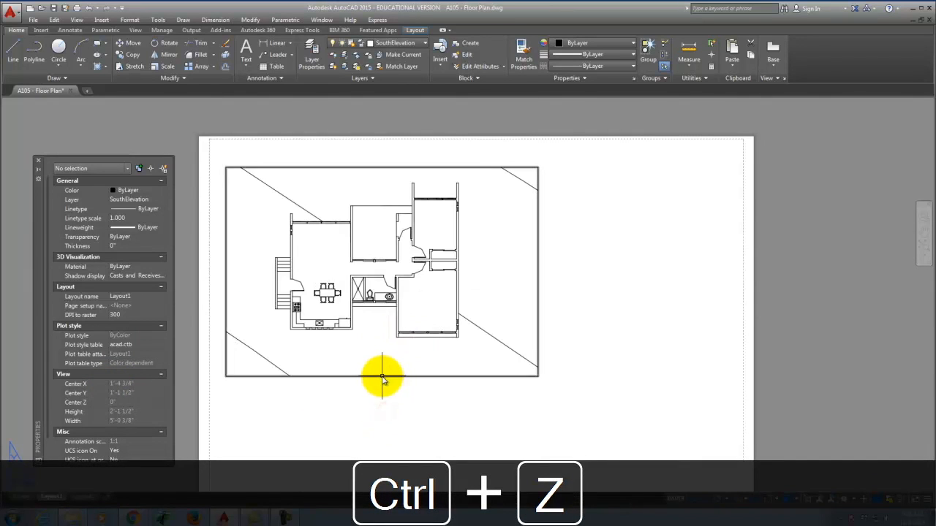
pyautogui.click(382, 377)
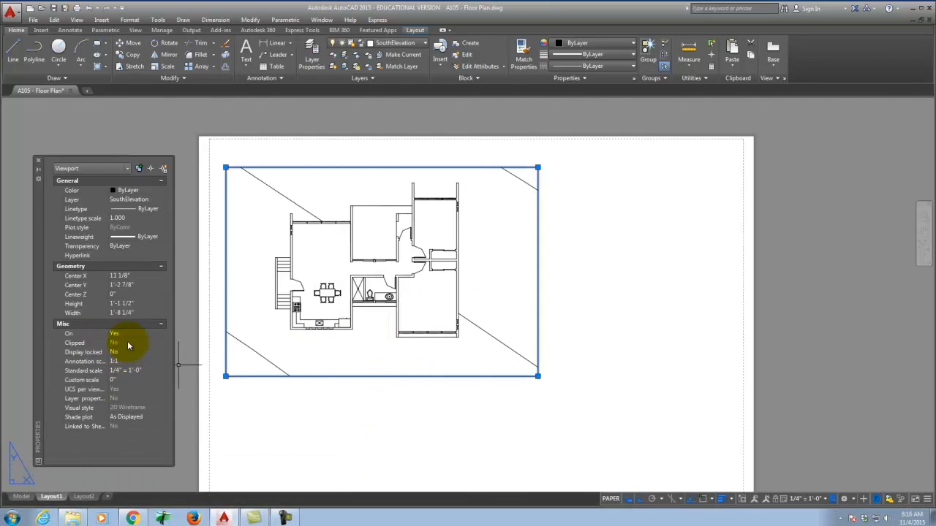
# Step: Set Display locked to Yes for the floor-plan viewport and reselect it to confirm
pyautogui.click(145, 358)
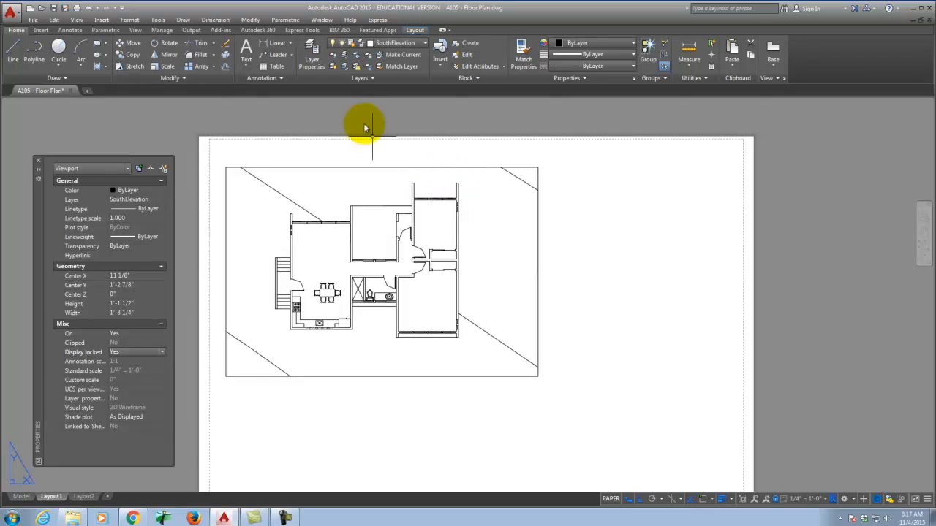
pyautogui.click(268, 168)
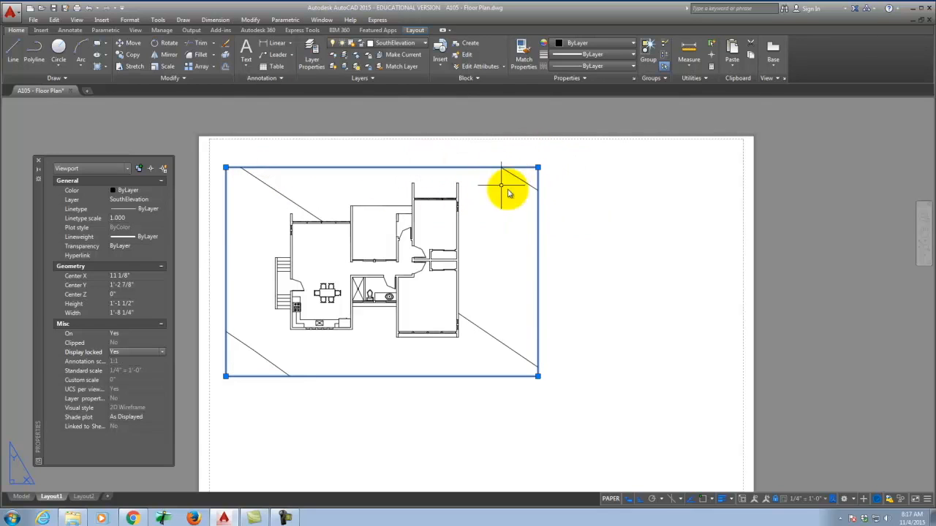
pyautogui.press('Escape')
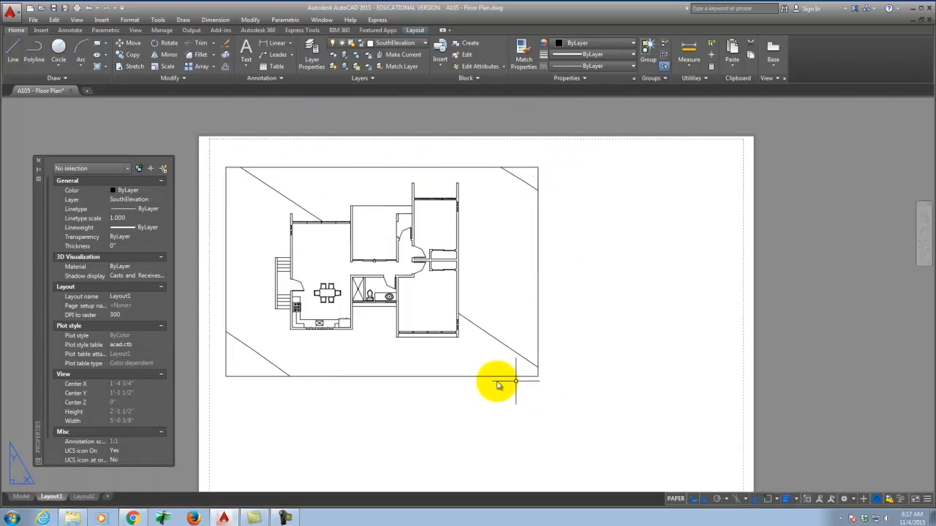
pyautogui.click(270, 169)
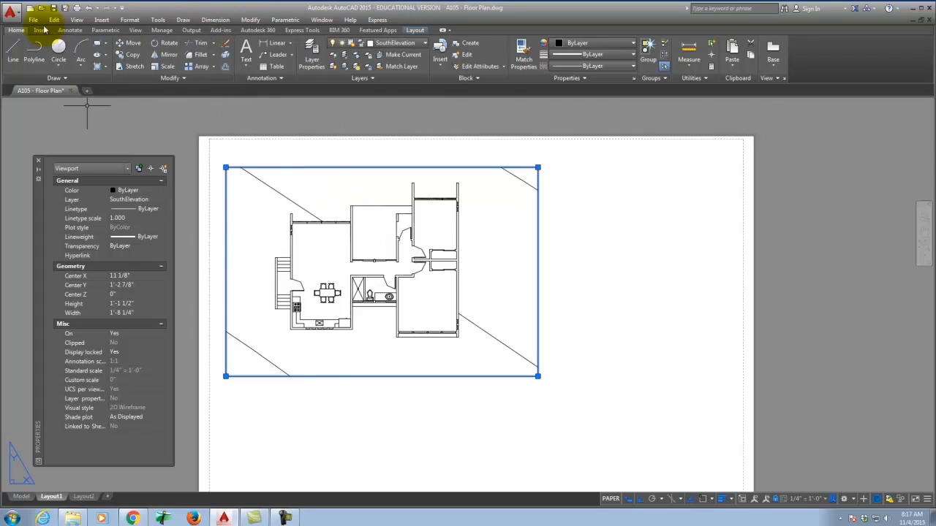
# Step: Create a NoPrint layer with plotting turned off and colour green, then close the layer manager
pyautogui.click(312, 55)
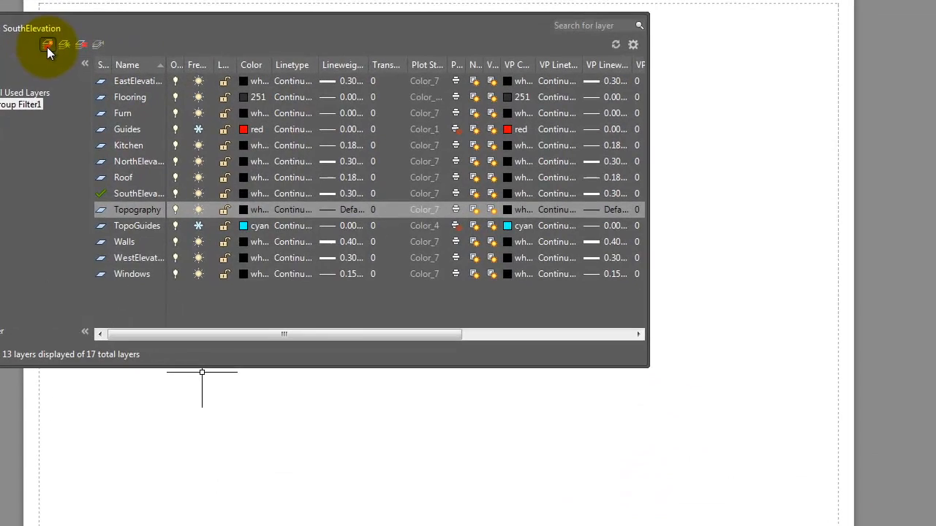
pyautogui.click(215, 167)
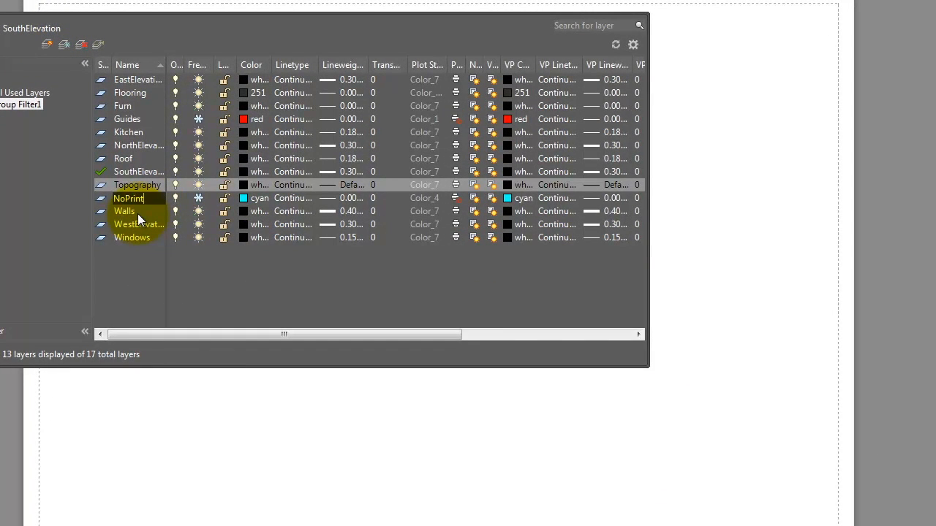
pyautogui.press('Return')
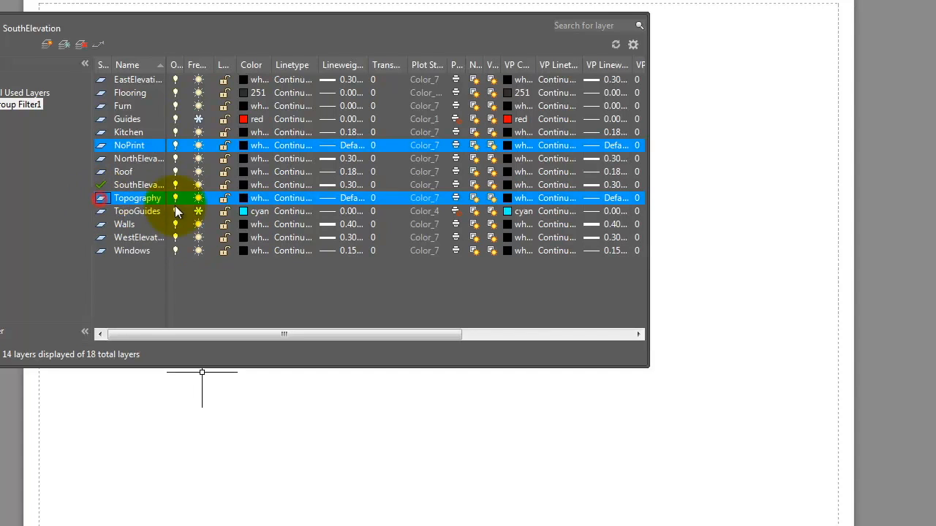
pyautogui.click(133, 146)
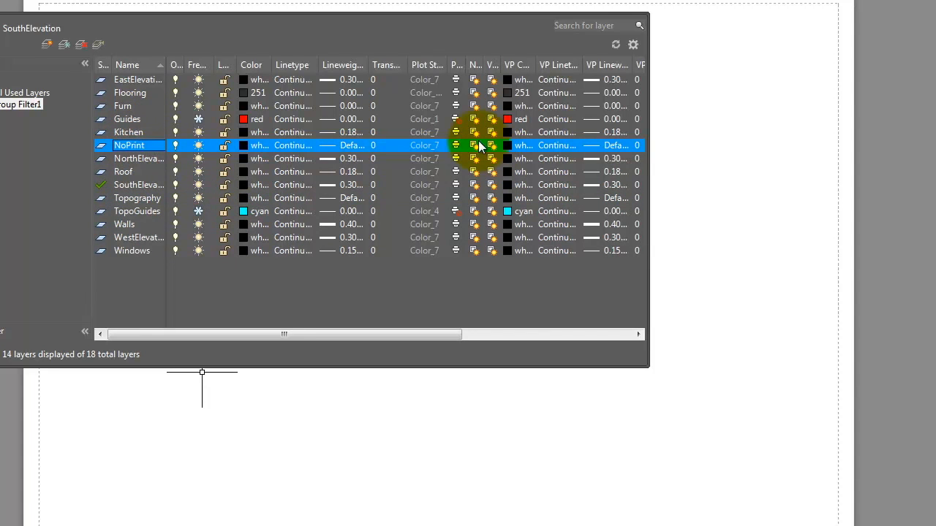
pyautogui.click(455, 145)
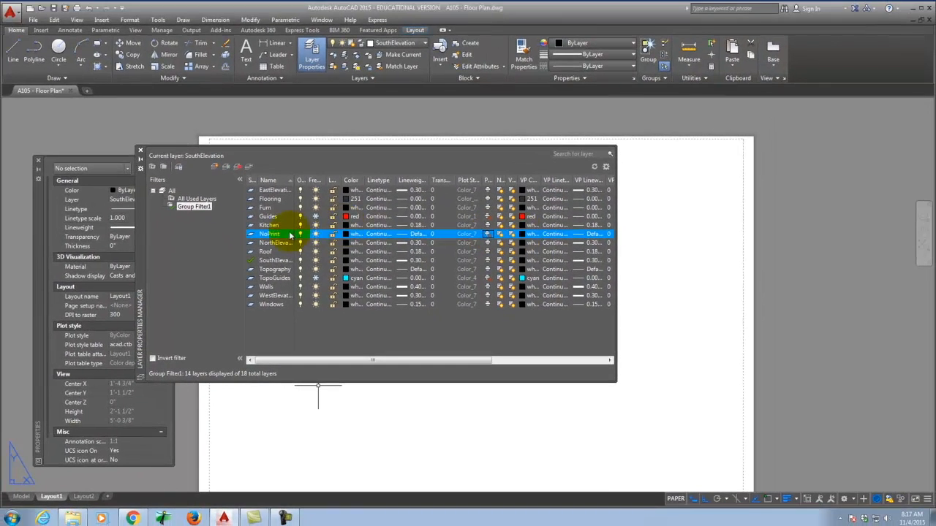
pyautogui.click(322, 214)
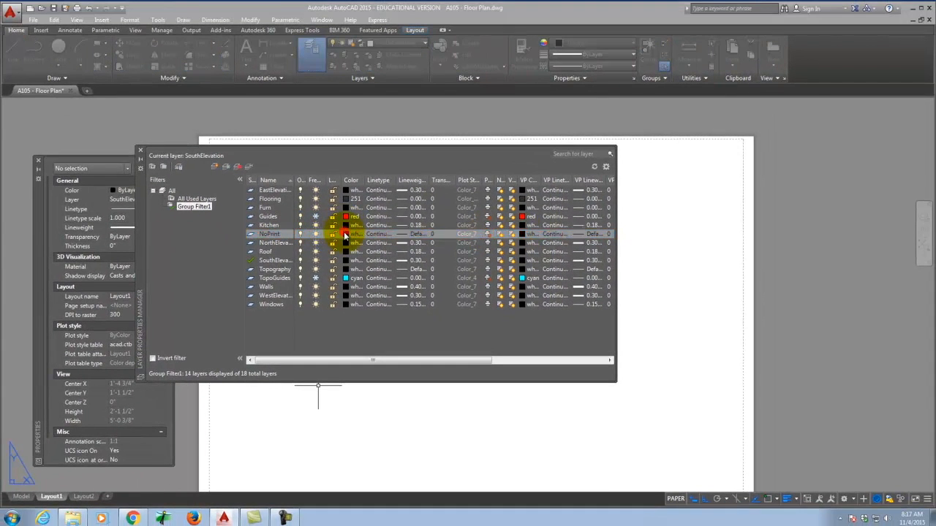
pyautogui.click(409, 280)
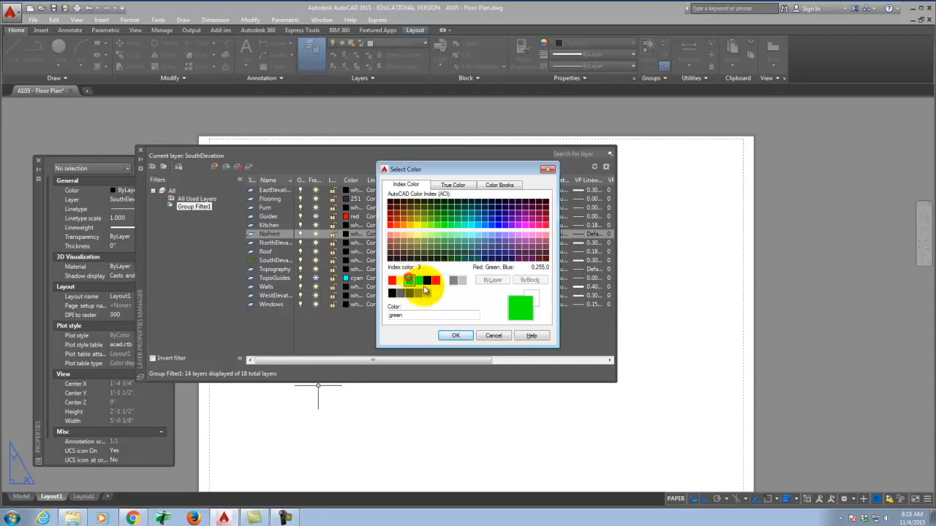
pyautogui.click(464, 335)
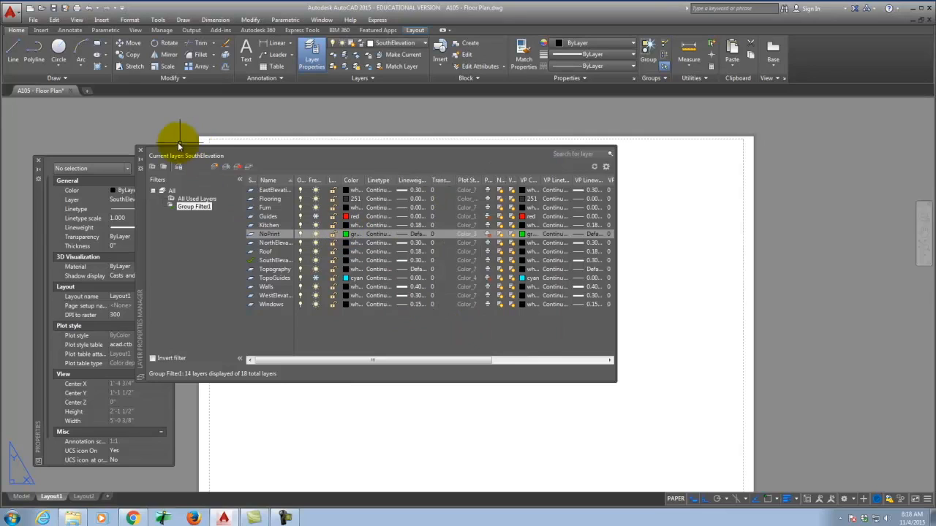
pyautogui.click(141, 151)
pyautogui.click(364, 168)
pyautogui.click(391, 44)
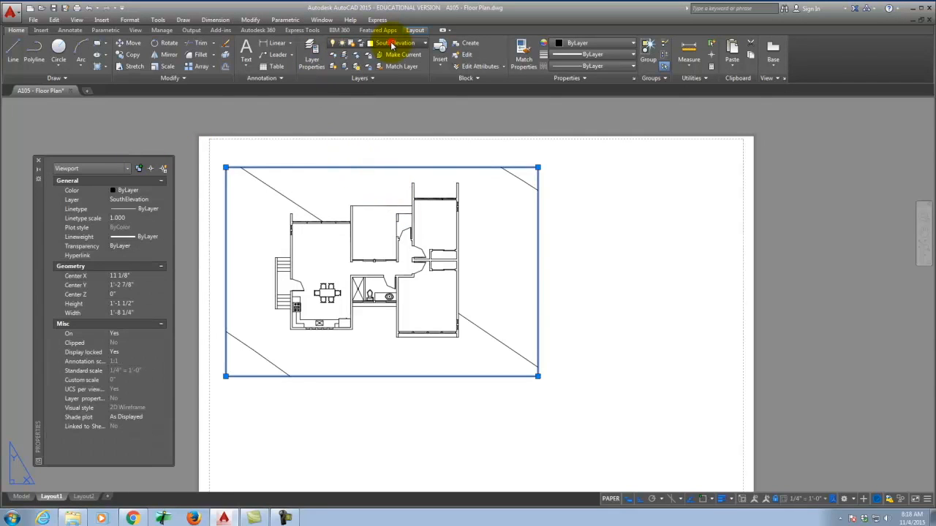
# Step: Make NoPrint the current layer and select the floor-plan viewport
pyautogui.press('Escape')
pyautogui.click(415, 119)
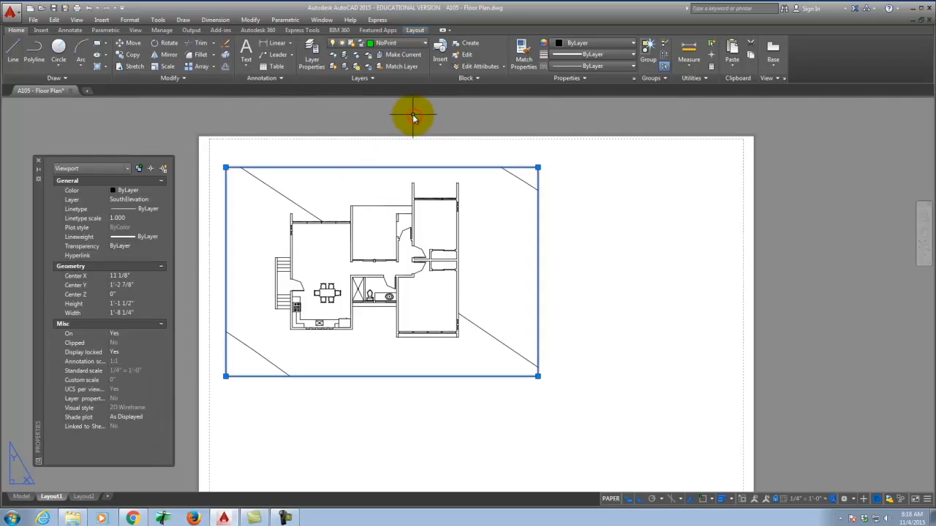
pyautogui.press('Escape')
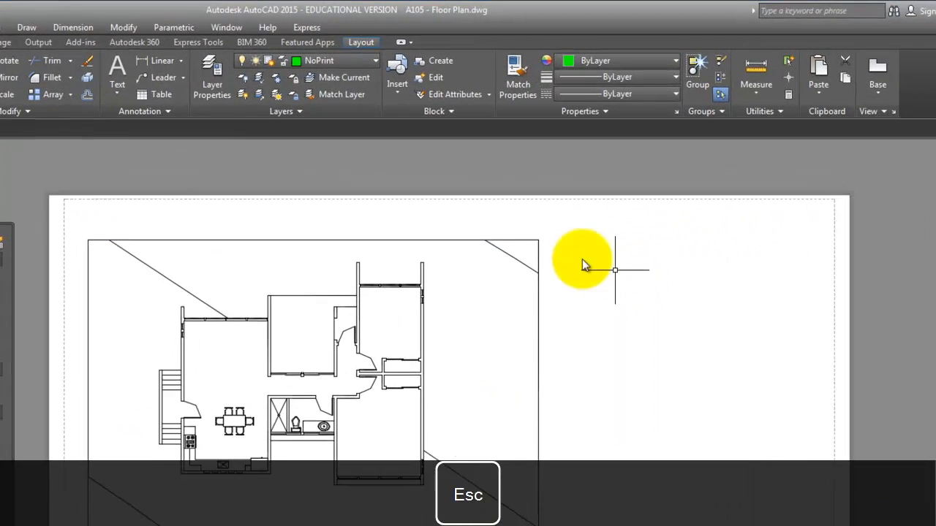
pyautogui.click(367, 182)
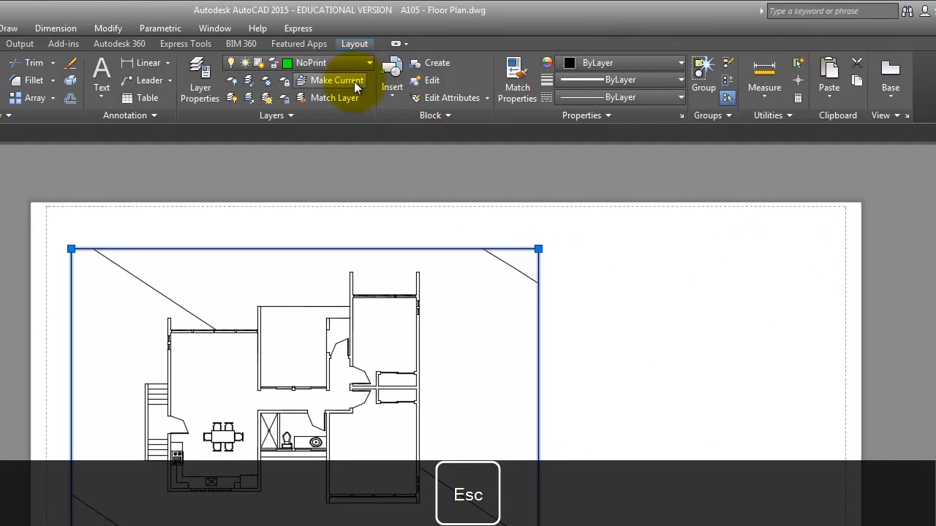
pyautogui.press('Escape')
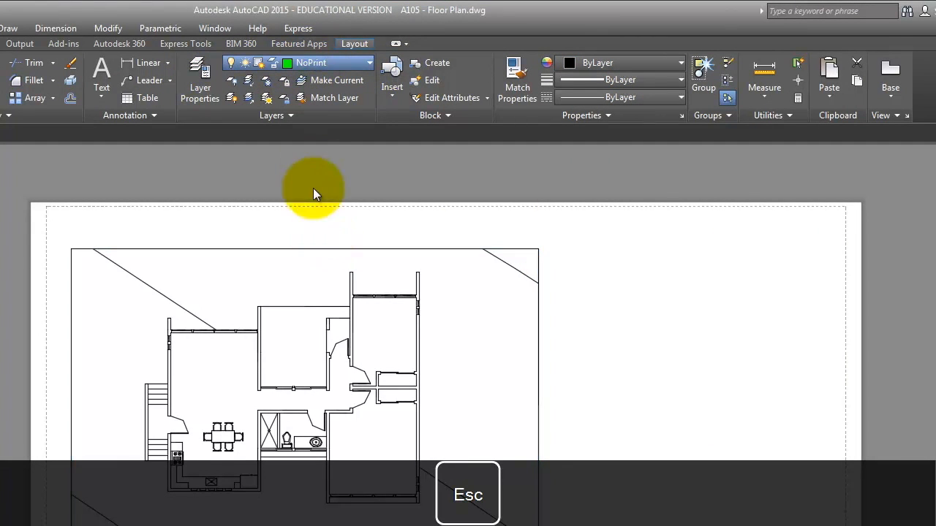
pyautogui.click(295, 245)
pyautogui.click(326, 66)
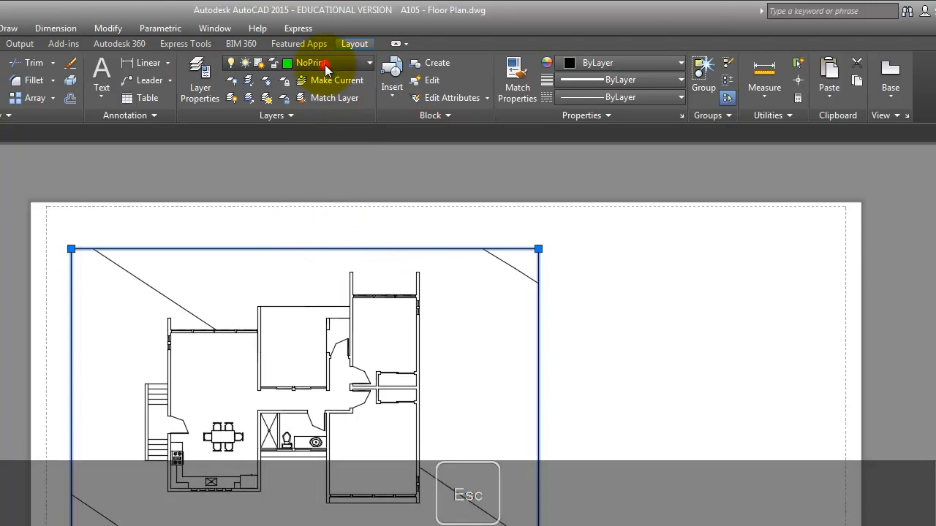
pyautogui.click(316, 173)
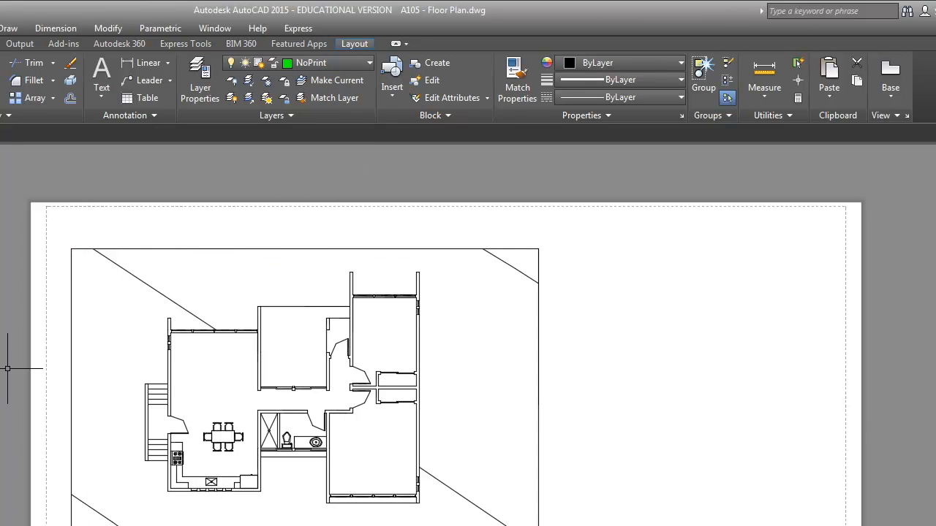
pyautogui.click(73, 250)
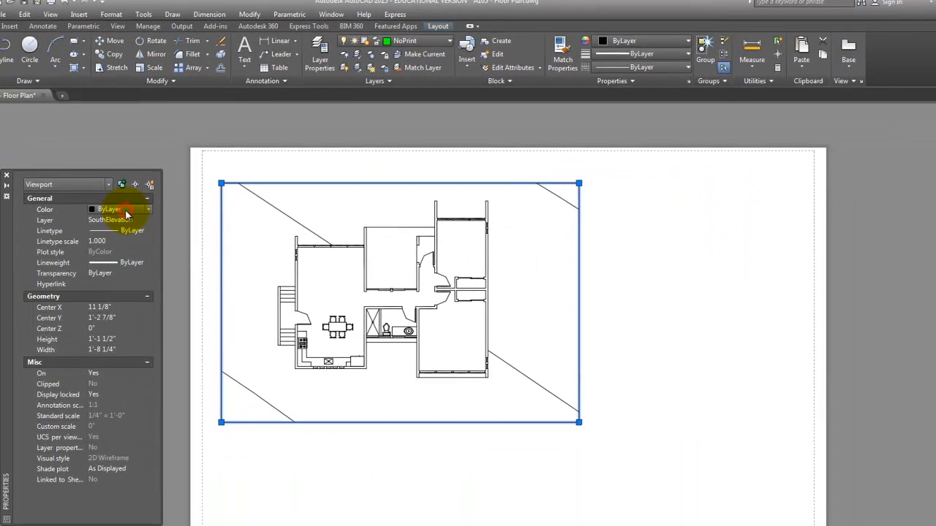
# Step: Set the viewport's colour to ByLayer and move its frame onto the NoPrint layer
pyautogui.click(130, 212)
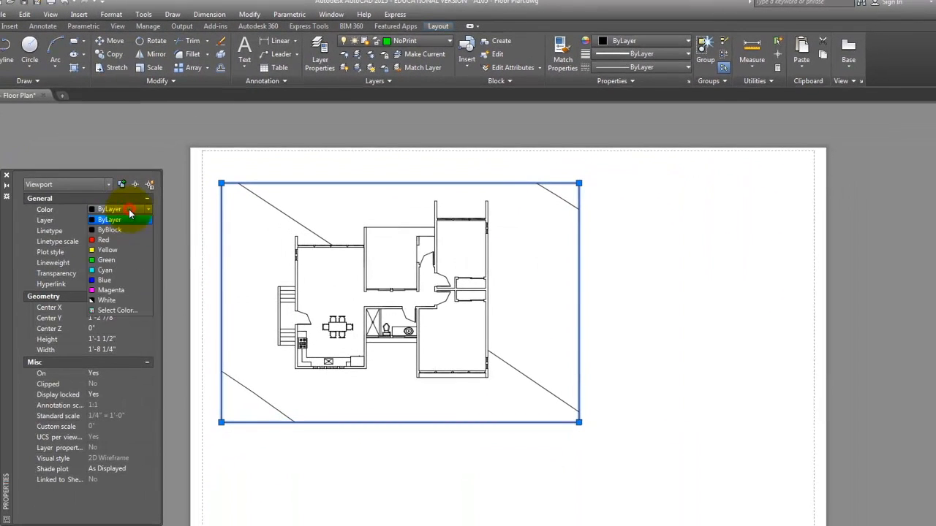
pyautogui.click(106, 260)
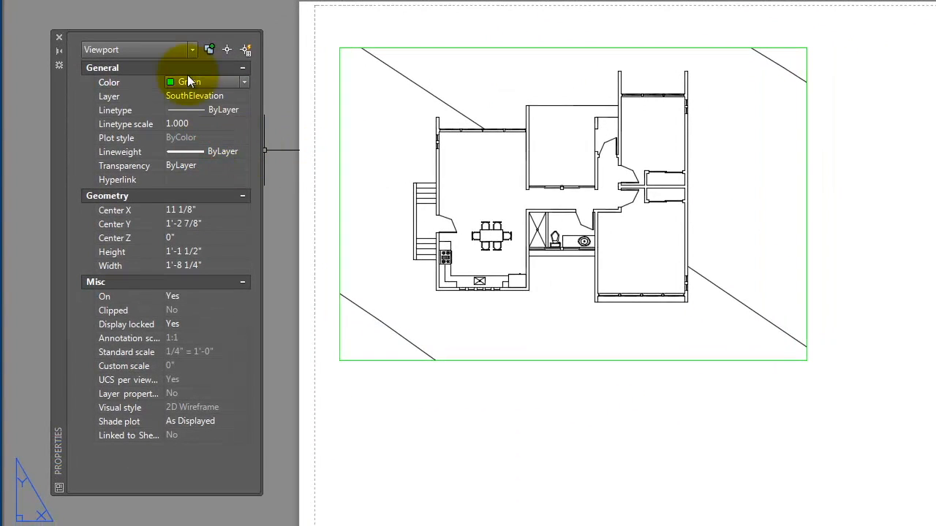
pyautogui.click(188, 81)
pyautogui.click(192, 94)
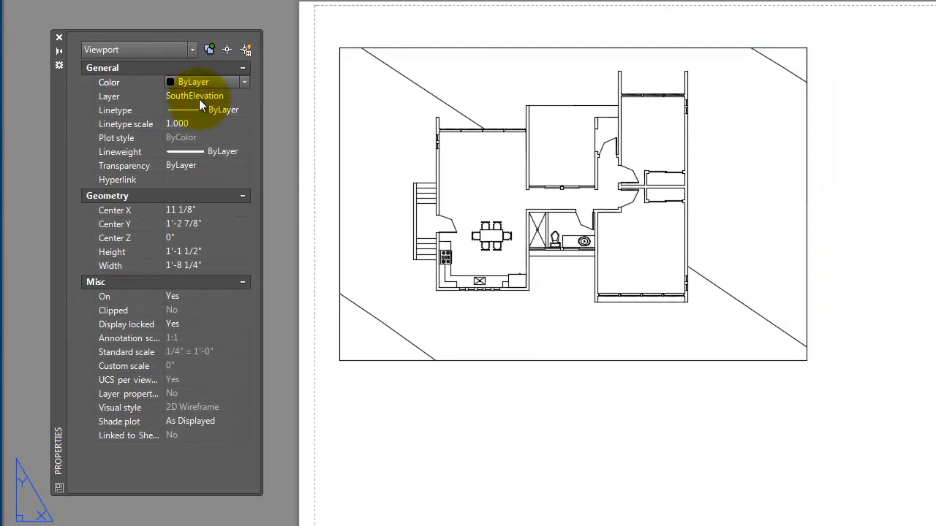
pyautogui.click(236, 95)
pyautogui.click(245, 95)
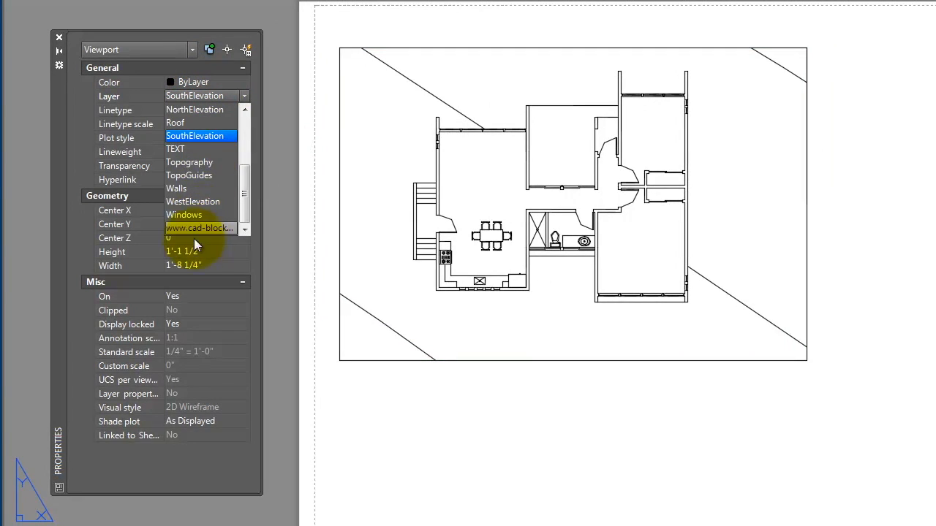
pyautogui.moveTo(245, 177); pyautogui.dragTo(256, 141)
pyautogui.click(168, 204)
pyautogui.press('Escape')
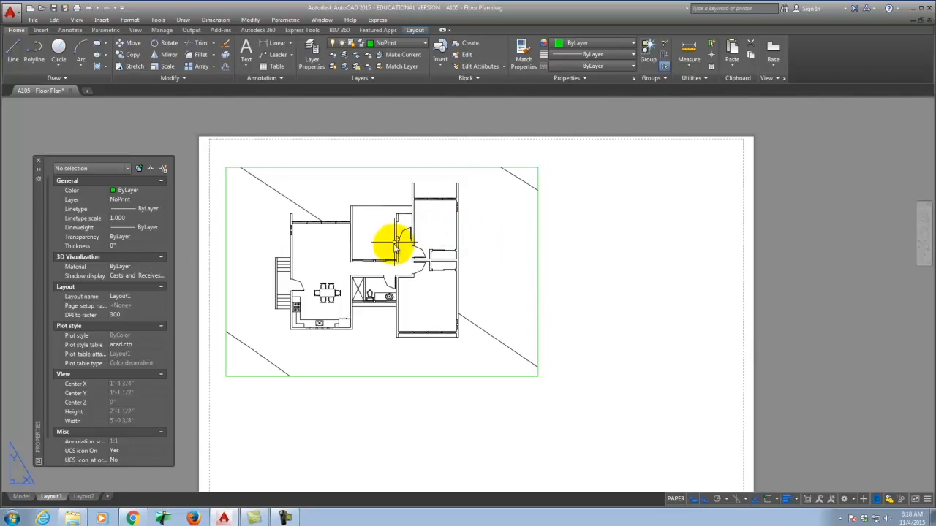
# Step: Zoom the layout, switch to the View ribbon tab, and cancel any active command
pyautogui.scroll(-1, 376, 232)
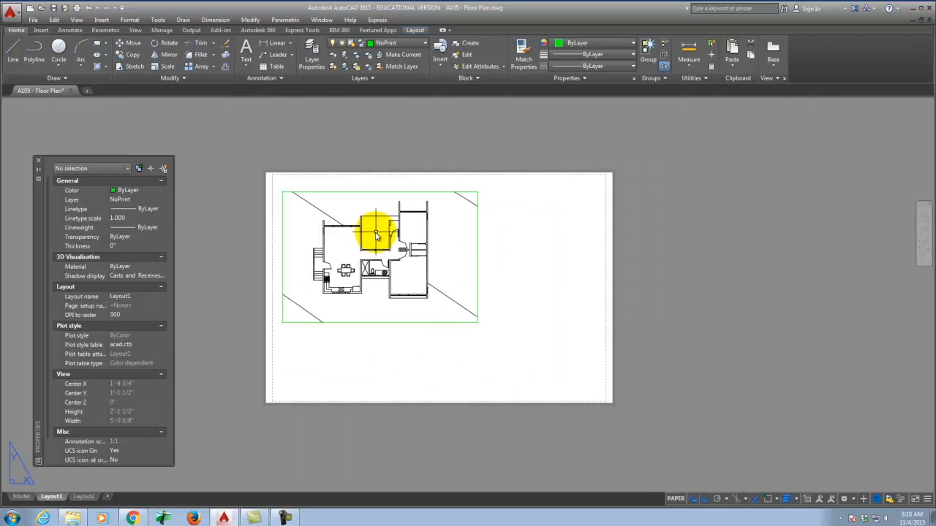
pyautogui.scroll(1, 321, 302)
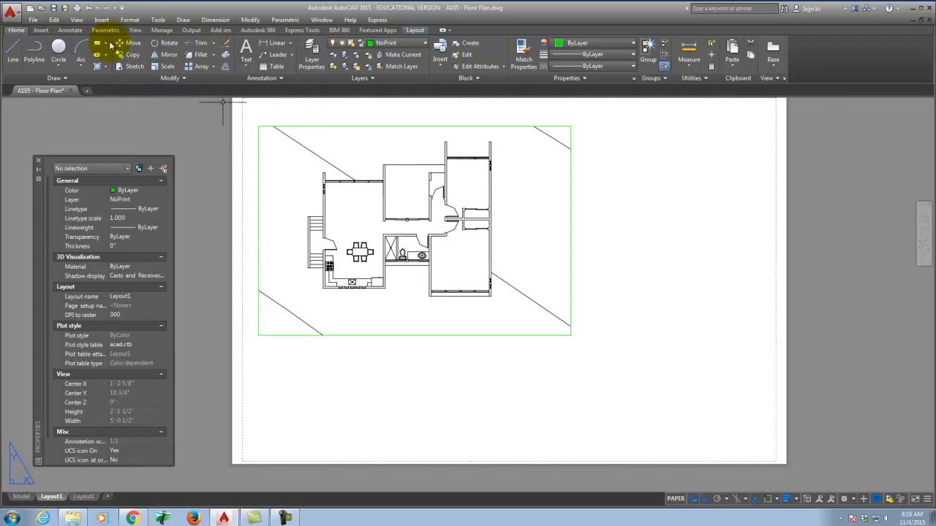
pyautogui.click(136, 31)
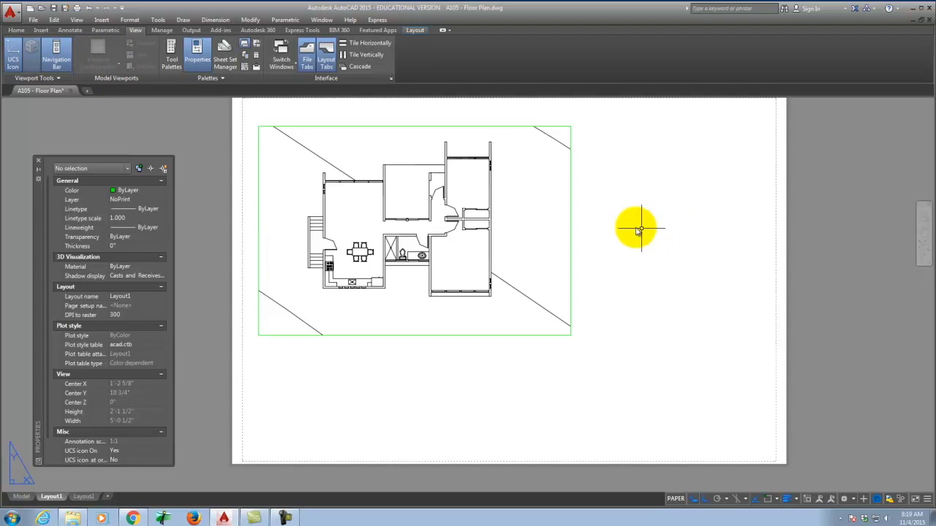
pyautogui.press('Escape')
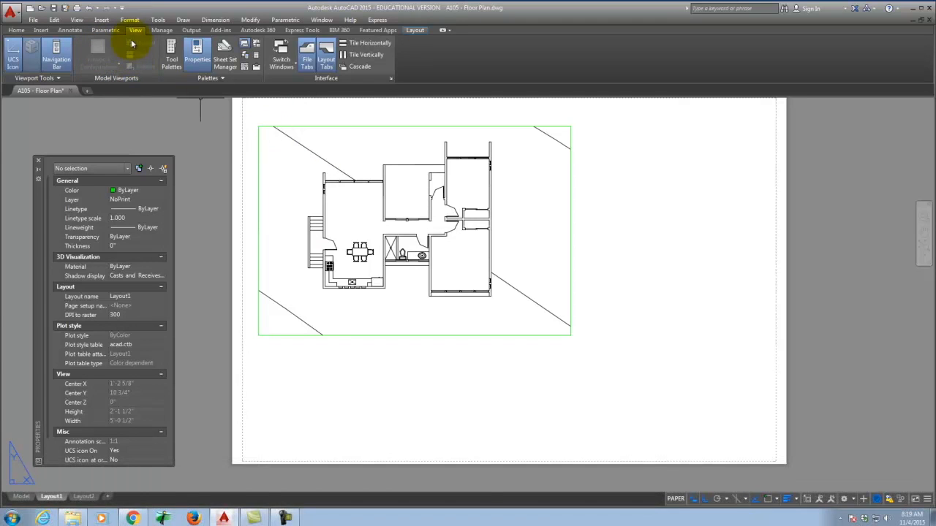
pyautogui.write('viewport')
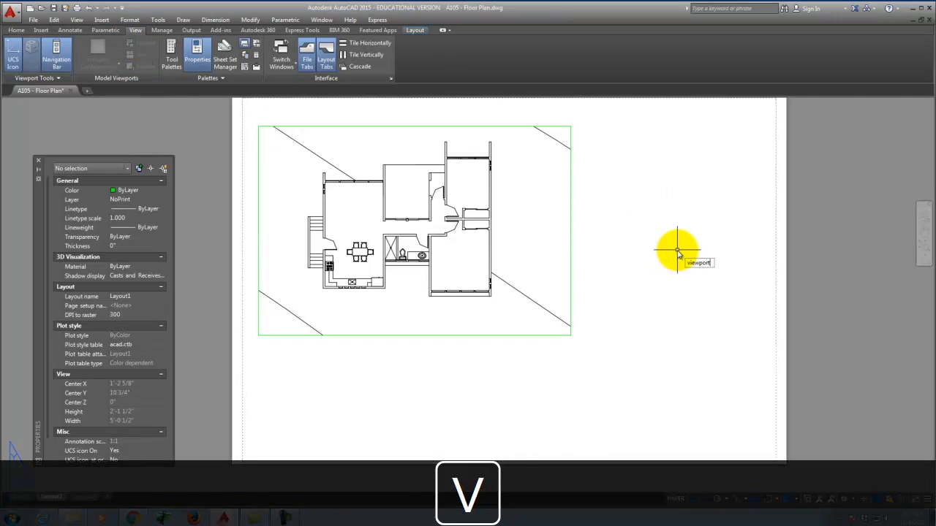
pyautogui.press('Return')
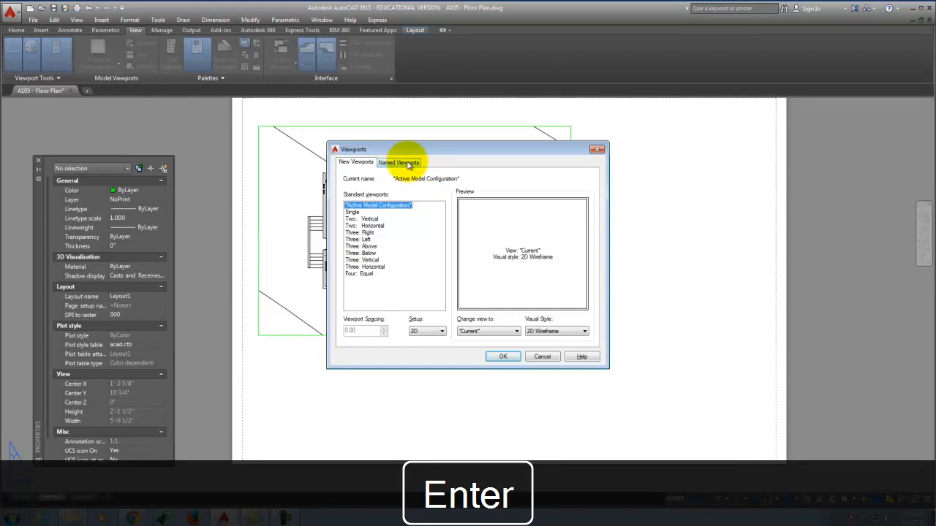
pyautogui.moveTo(372, 153); pyautogui.dragTo(402, 152)
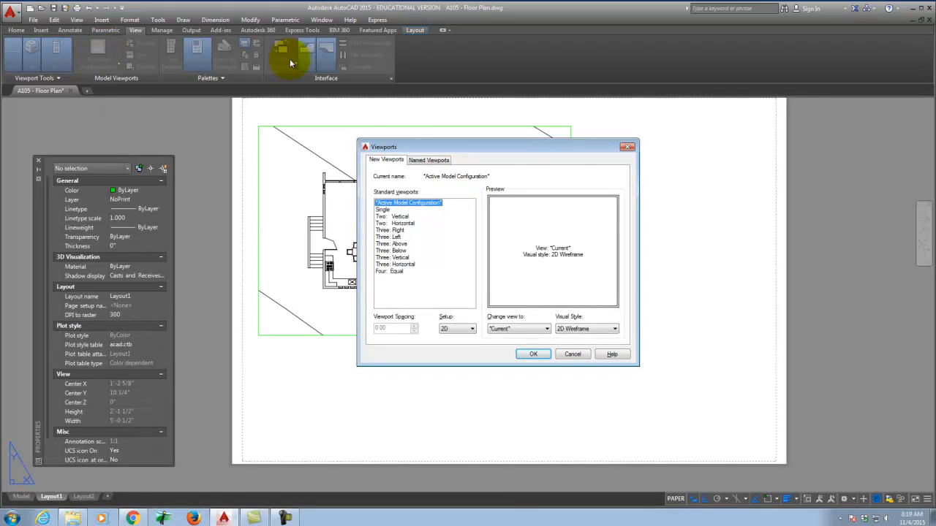
pyautogui.click(383, 210)
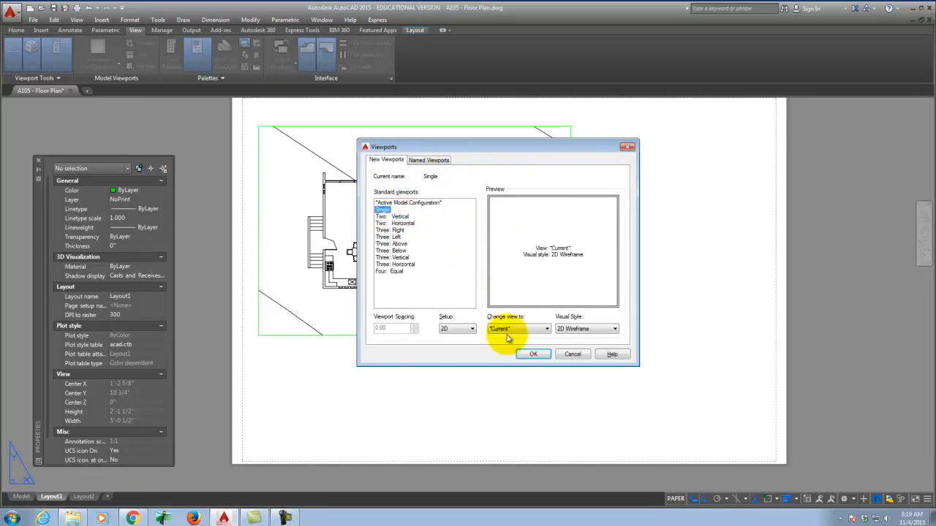
pyautogui.click(534, 355)
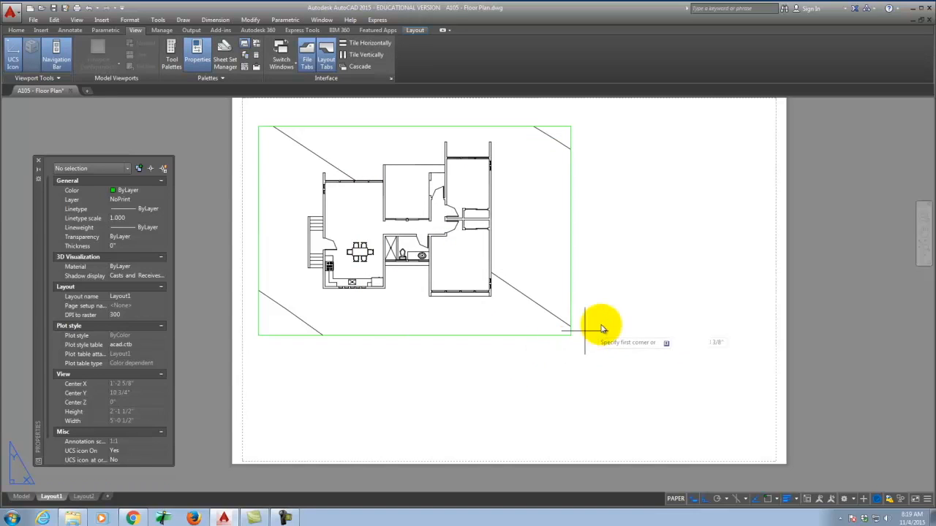
pyautogui.click(598, 165)
pyautogui.click(759, 249)
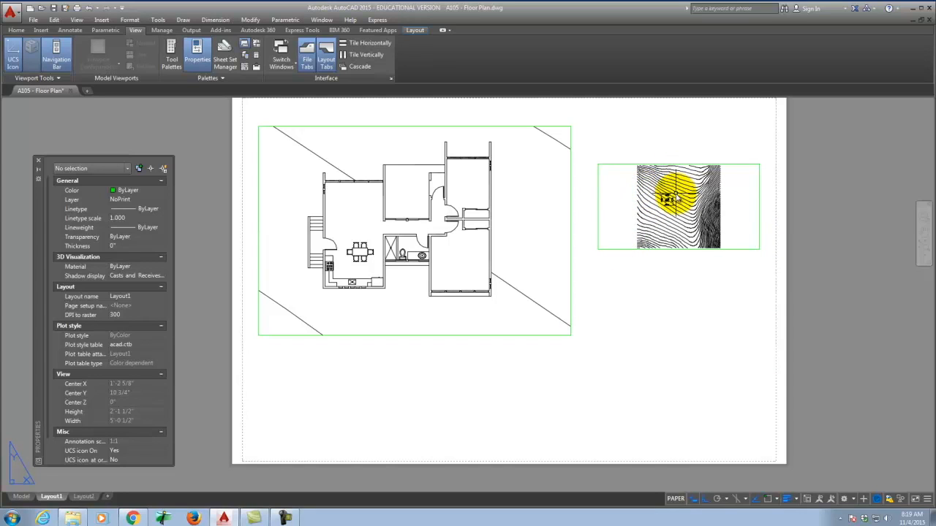
pyautogui.scroll(2, 673, 195)
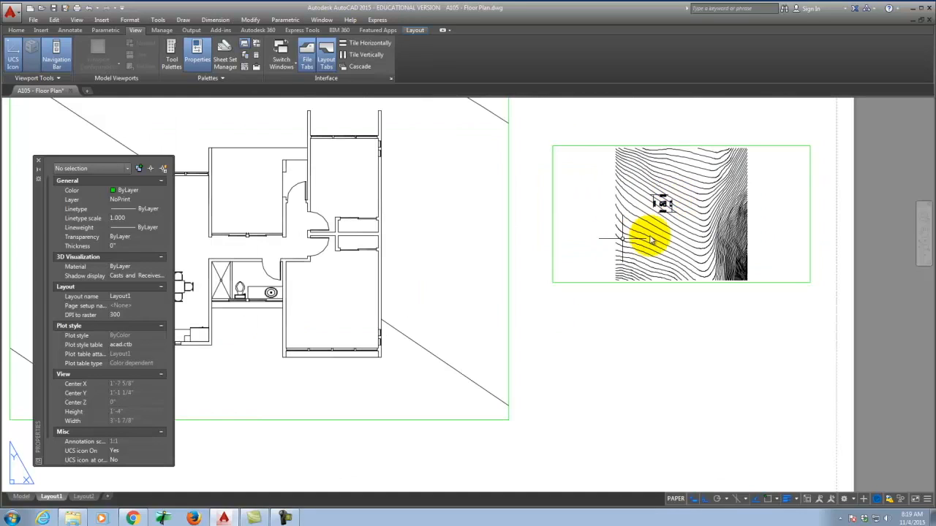
pyautogui.click(572, 283)
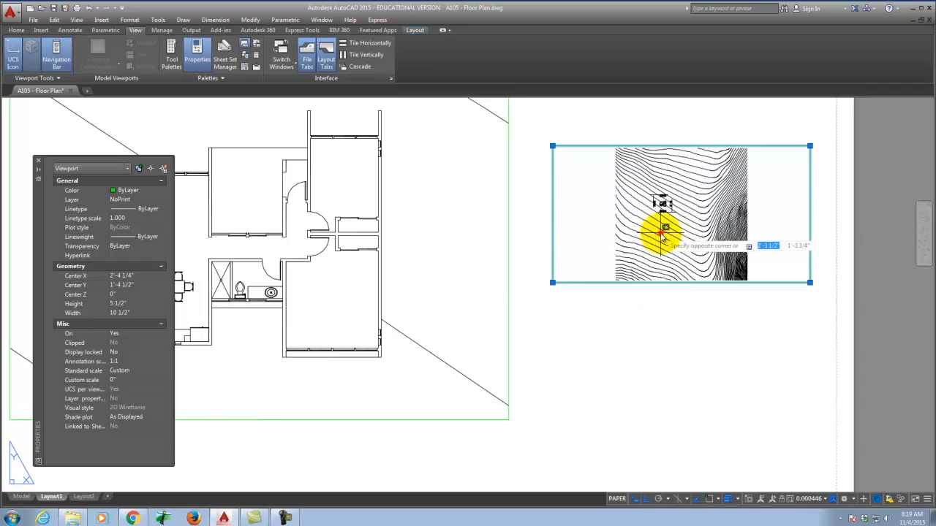
# Step: Zoom the right viewport to the elevation and set its standard scale to 1/4" = 1'-0"
pyautogui.doubleClick(658, 216)
pyautogui.scroll(-6, 660, 205)
pyautogui.scroll(5, 680, 265)
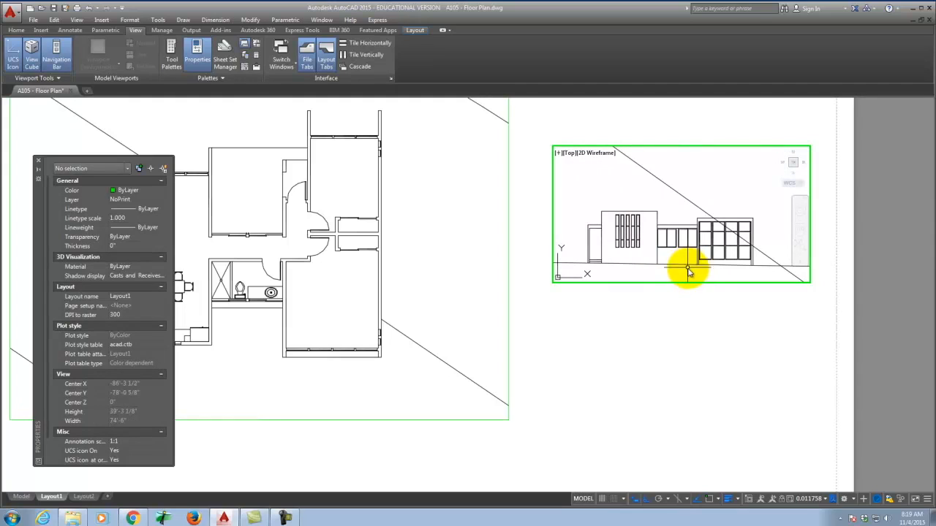
pyautogui.doubleClick(674, 331)
pyautogui.click(673, 283)
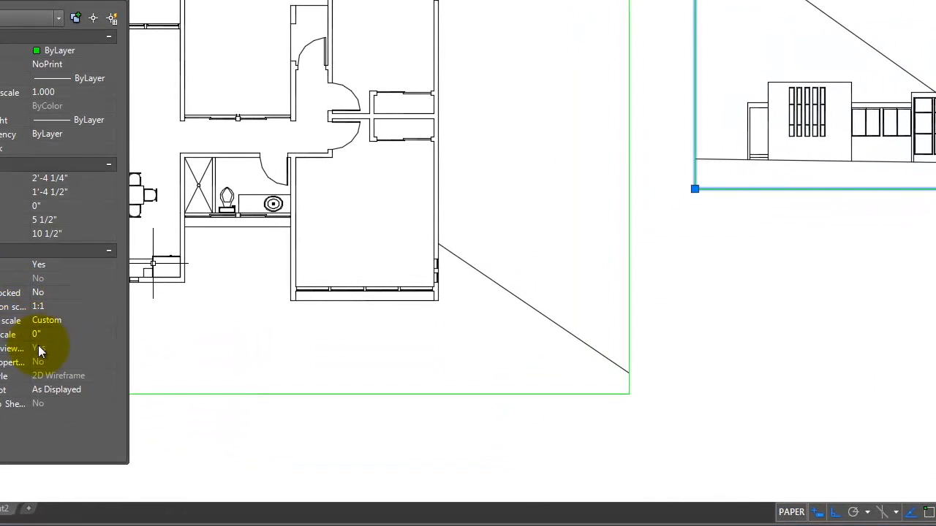
pyautogui.click(61, 318)
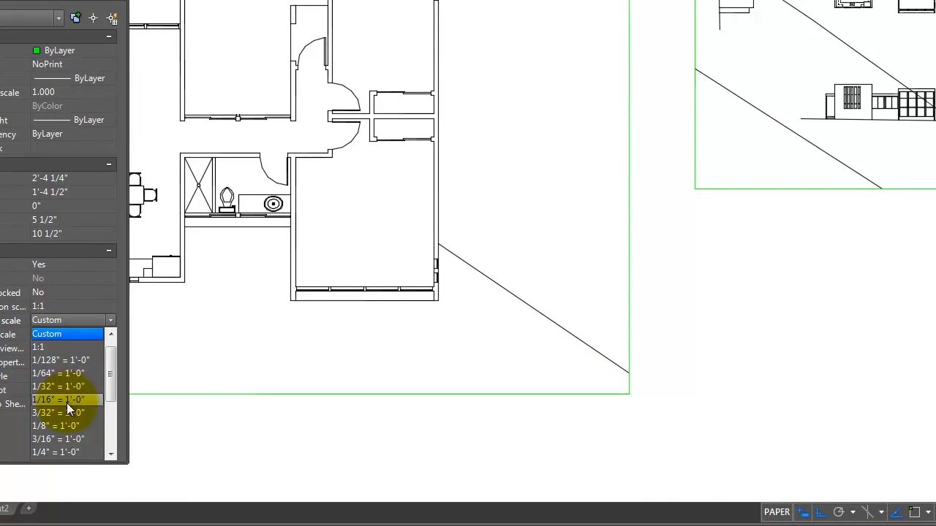
pyautogui.click(65, 452)
# Step: Stretch the viewport's corner grips so it frames the elevation at 8" high
pyautogui.scroll(-2, 478, 135)
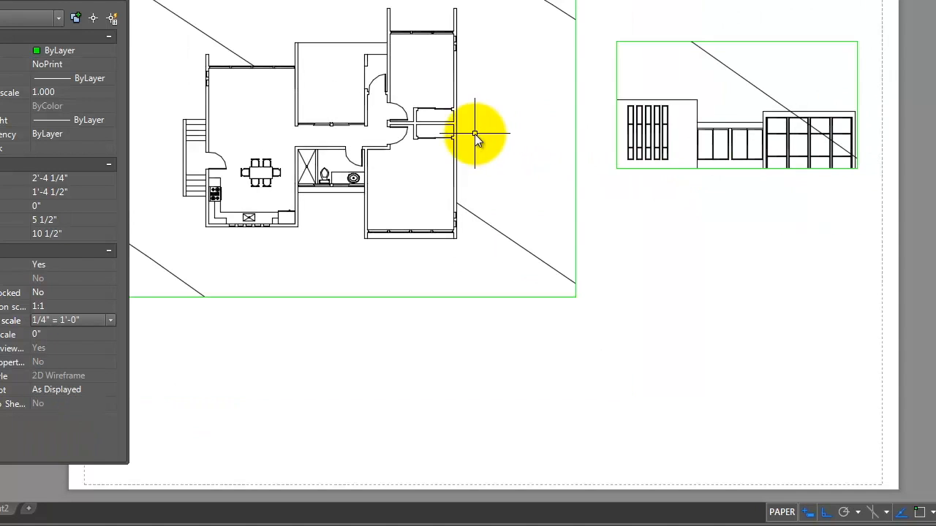
pyautogui.click(669, 168)
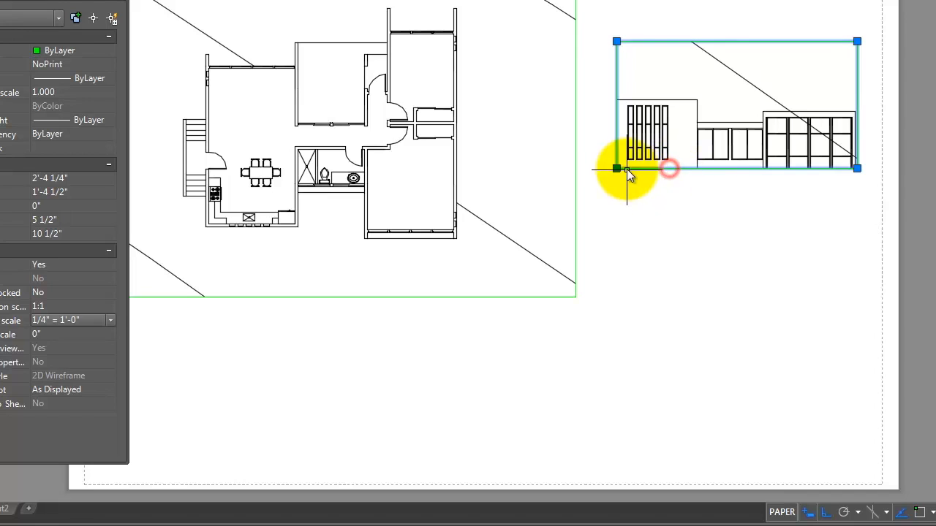
pyautogui.click(617, 169)
pyautogui.click(616, 224)
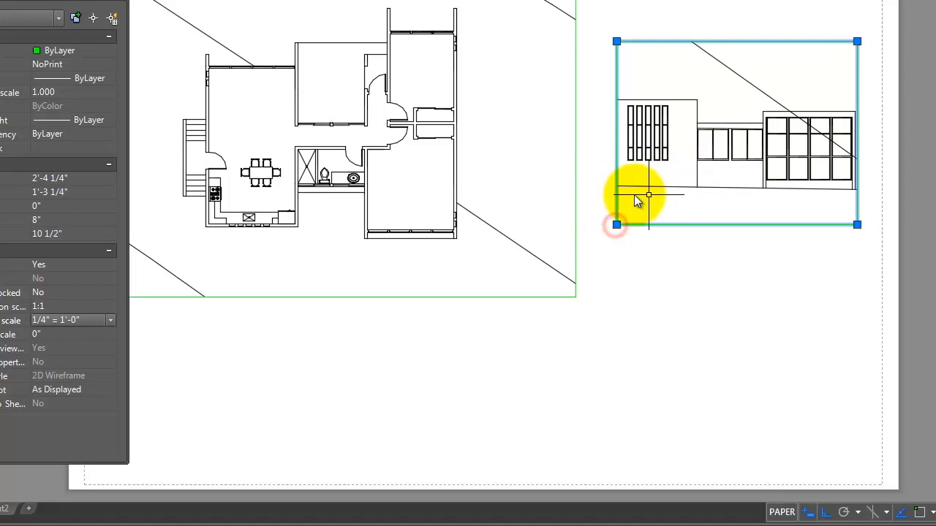
pyautogui.click(532, 207)
pyautogui.click(531, 224)
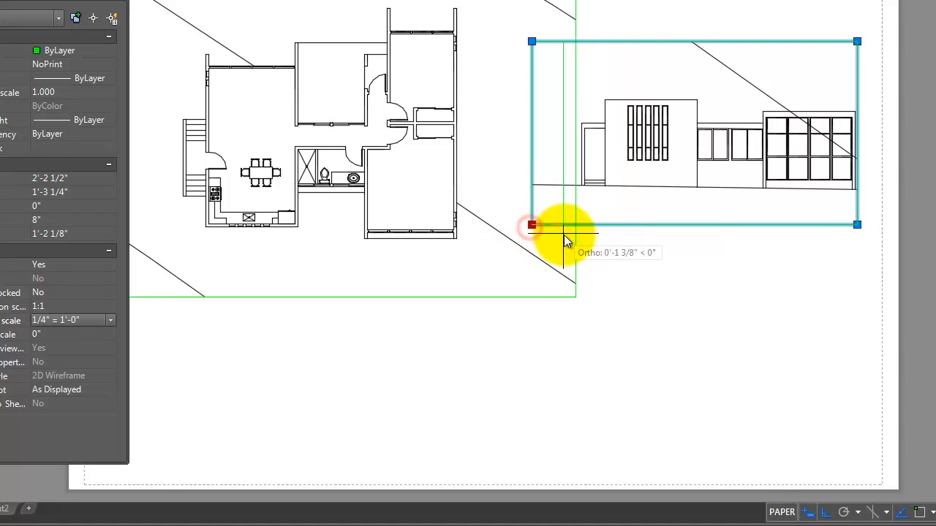
pyautogui.click(562, 232)
# Step: Stretch the bottom-right grip to widen the elevation viewport slightly
pyautogui.click(857, 225)
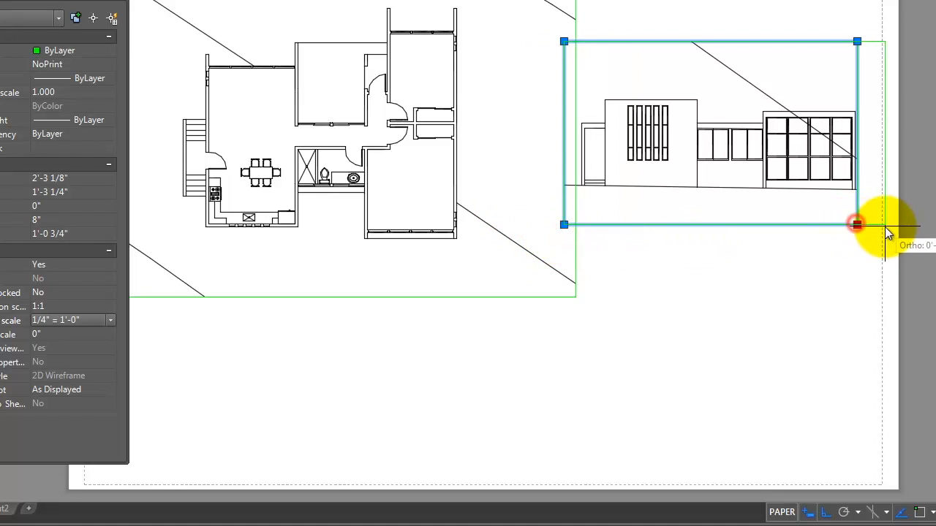
pyautogui.click(886, 225)
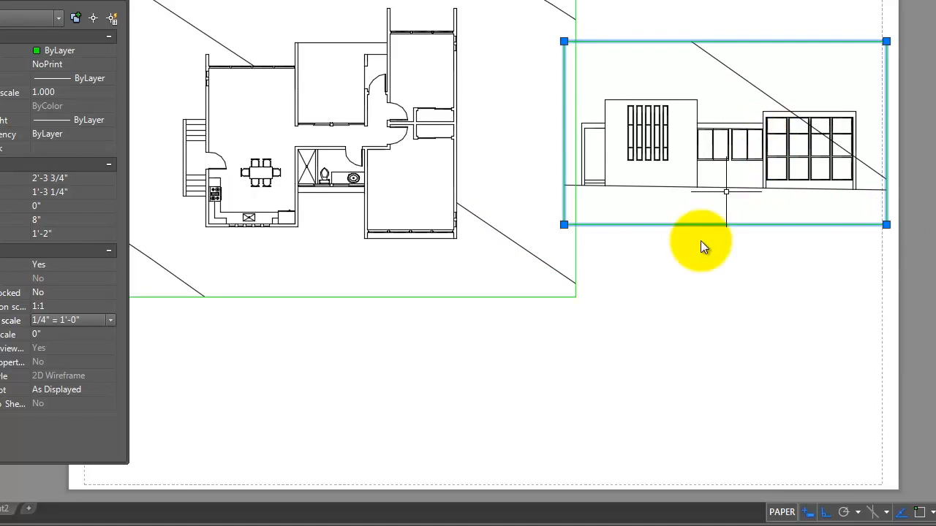
pyautogui.press('Escape')
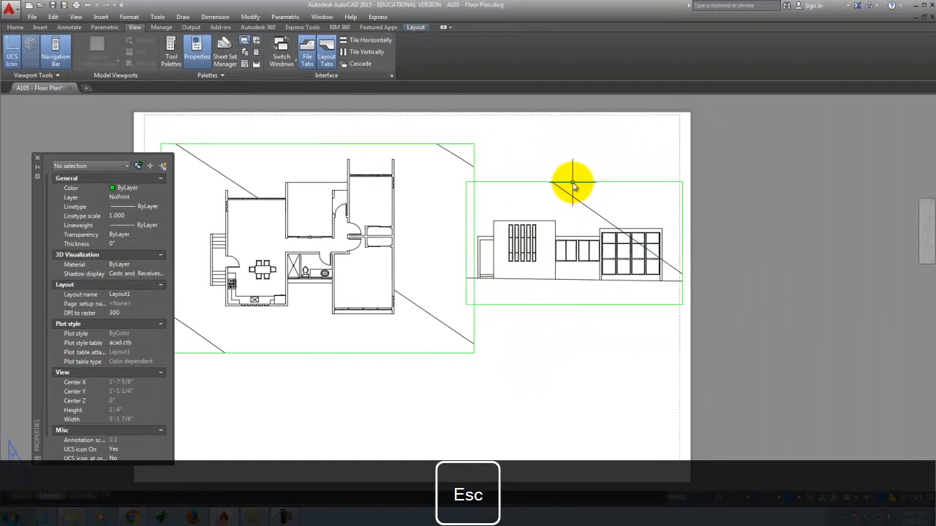
# Step: Move the elevation viewport to sit directly below the floor plan viewport
pyautogui.click(656, 104)
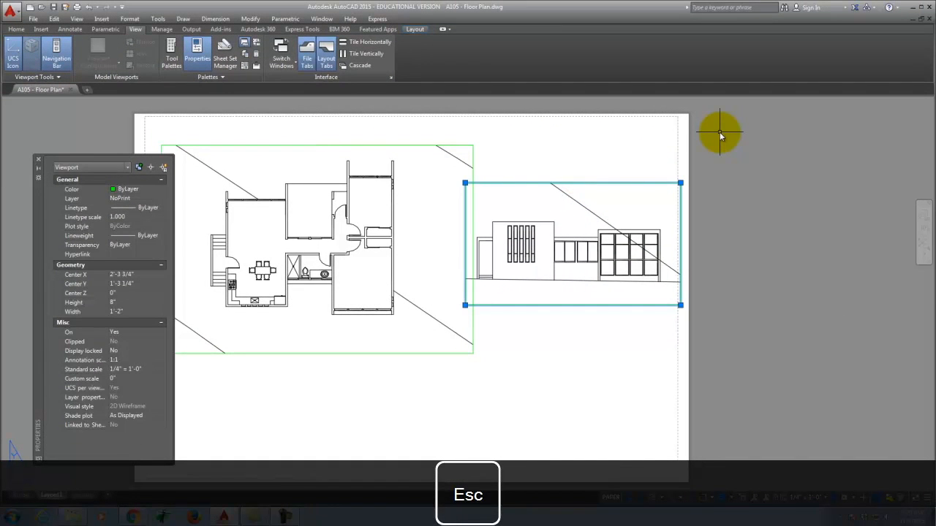
pyautogui.press('Return')
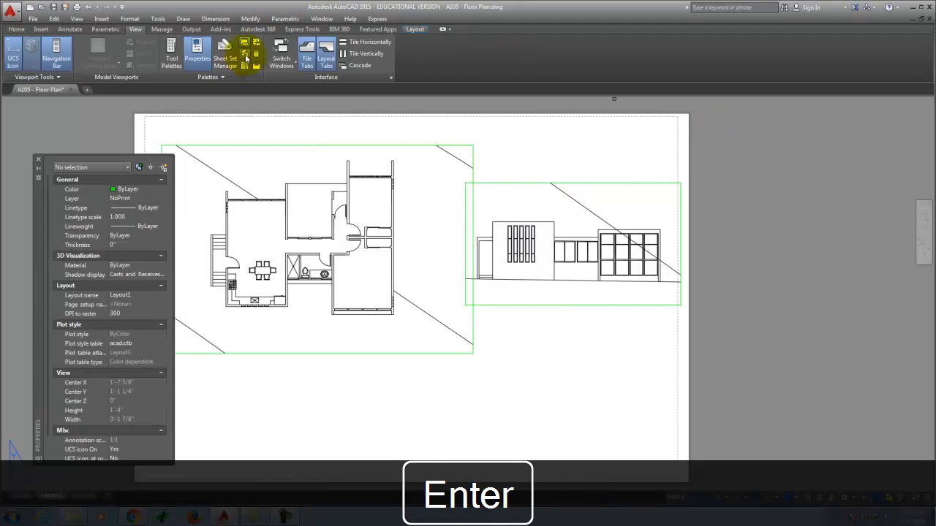
pyautogui.click(558, 186)
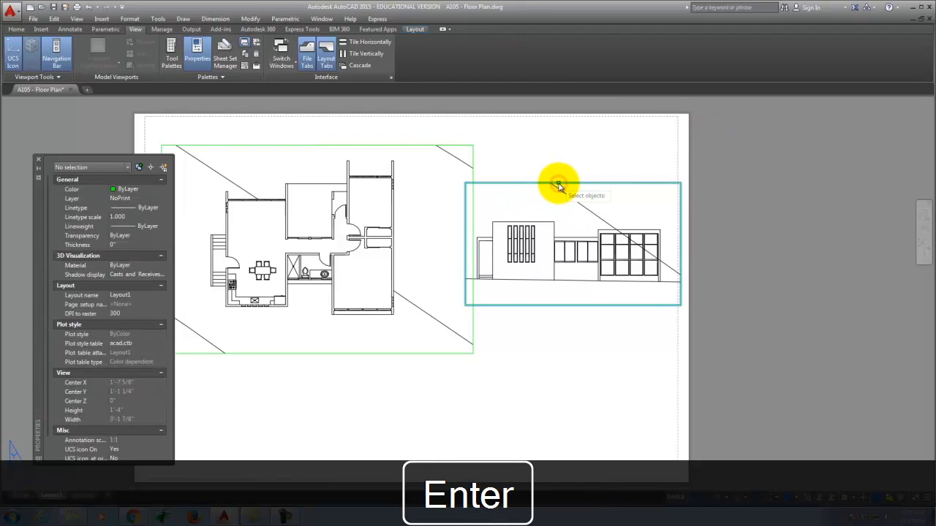
pyautogui.click(558, 187)
pyautogui.scroll(-5, 439, 278)
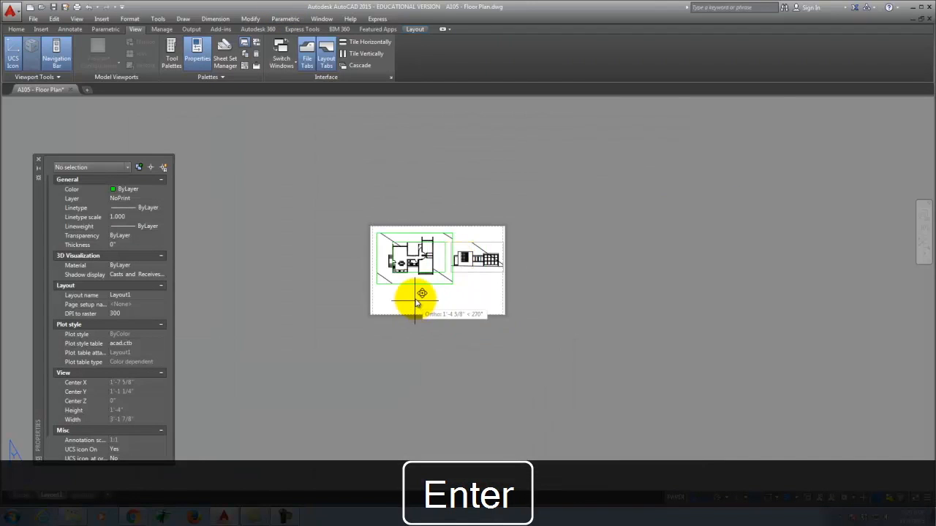
pyautogui.scroll(5, 417, 292)
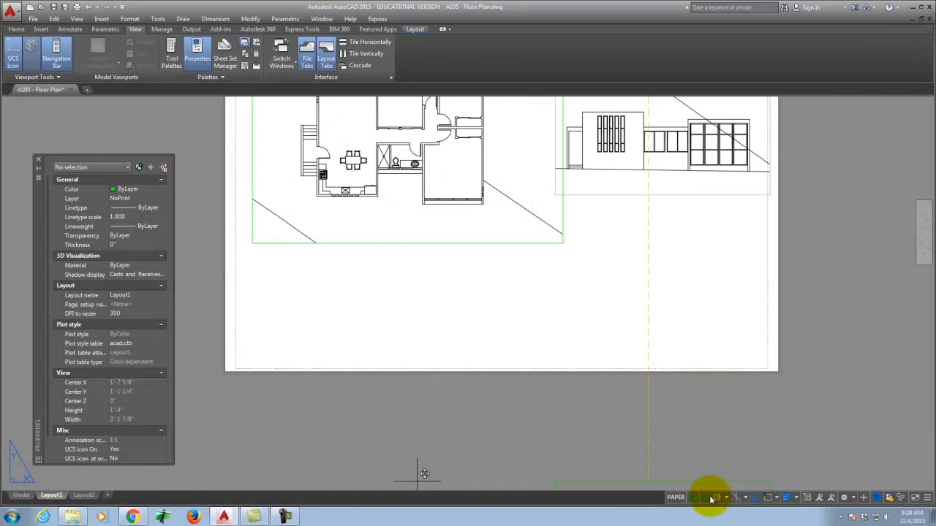
pyautogui.click(706, 498)
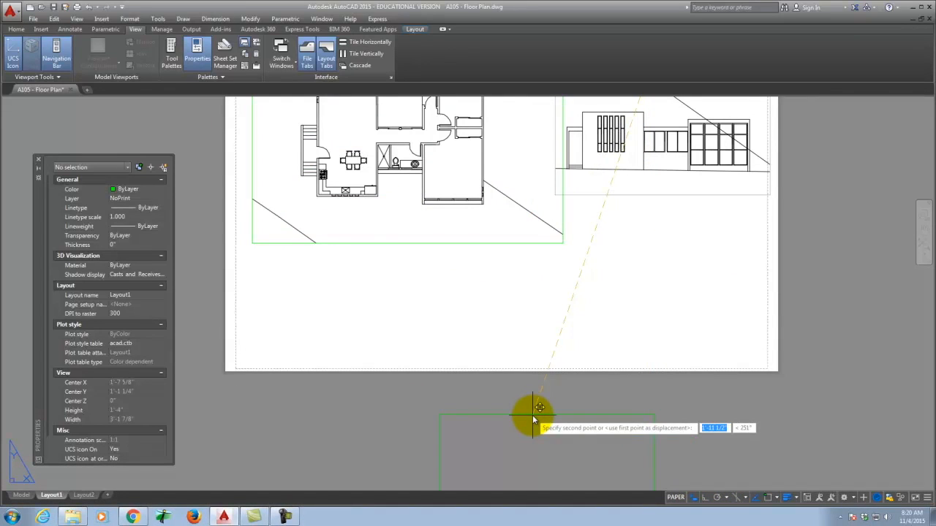
pyautogui.click(398, 229)
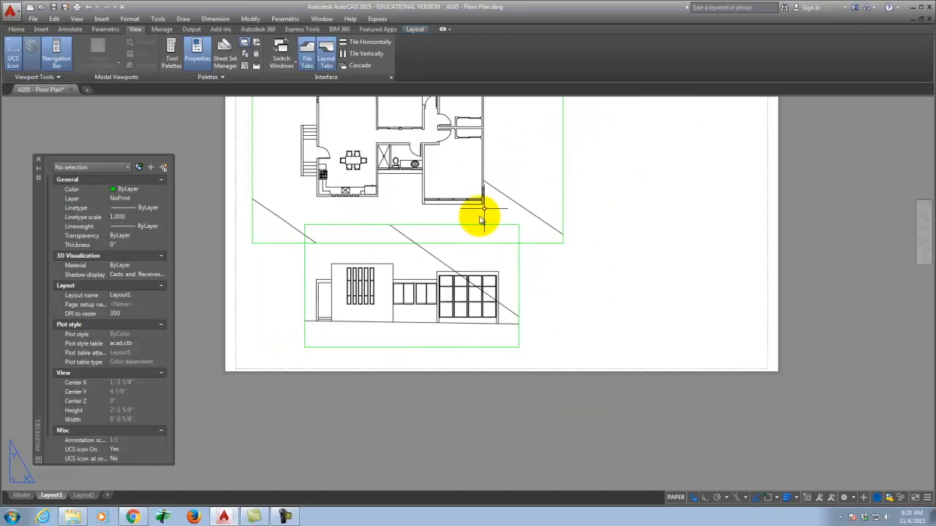
pyautogui.scroll(-2, 321, 296)
pyautogui.scroll(2, 457, 278)
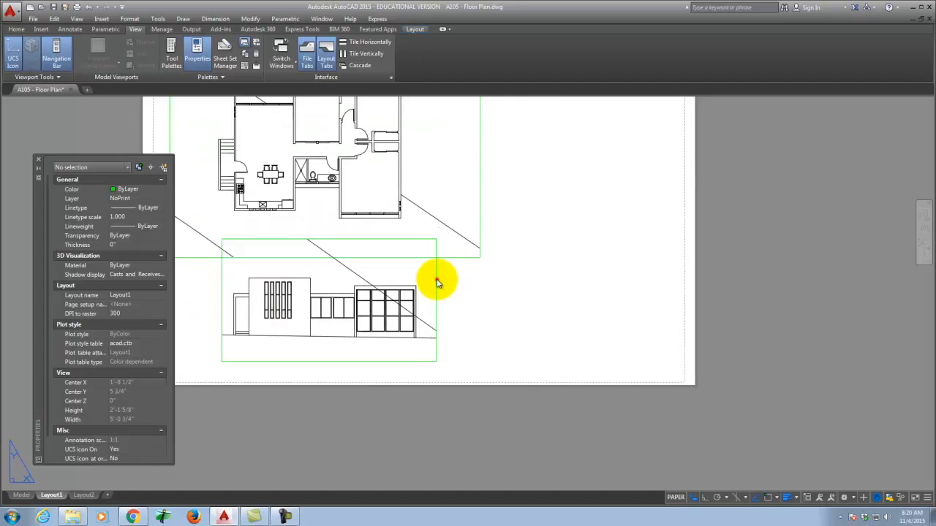
pyautogui.click(436, 281)
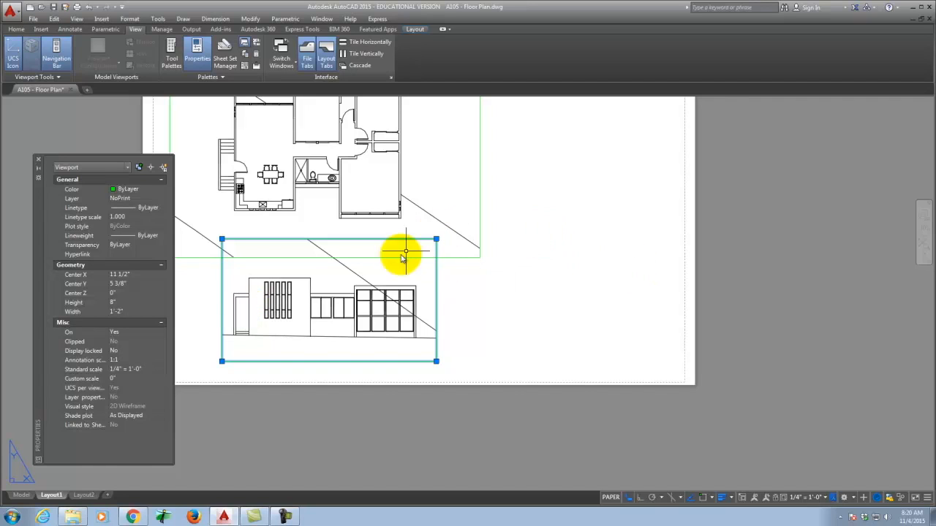
# Step: Copy the elevation viewport with C to a new position on its right
pyautogui.write('copy')
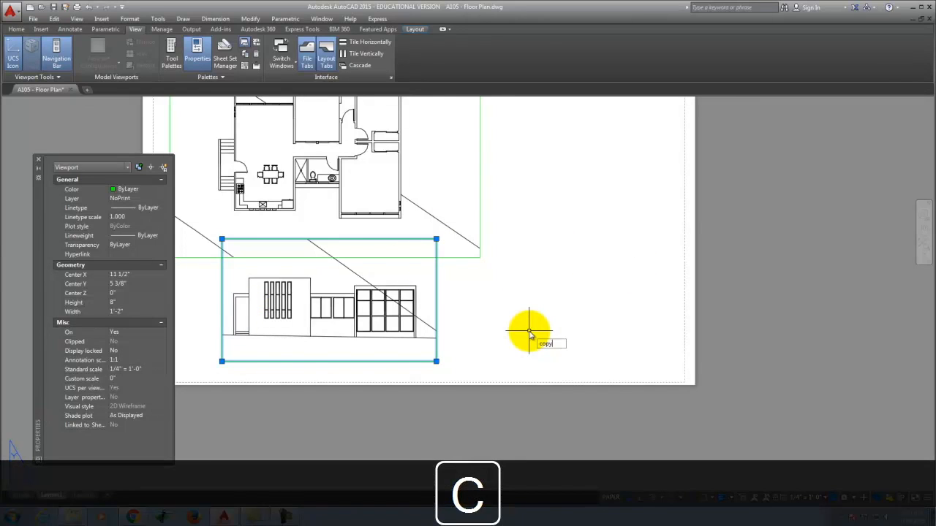
pyautogui.press('Return')
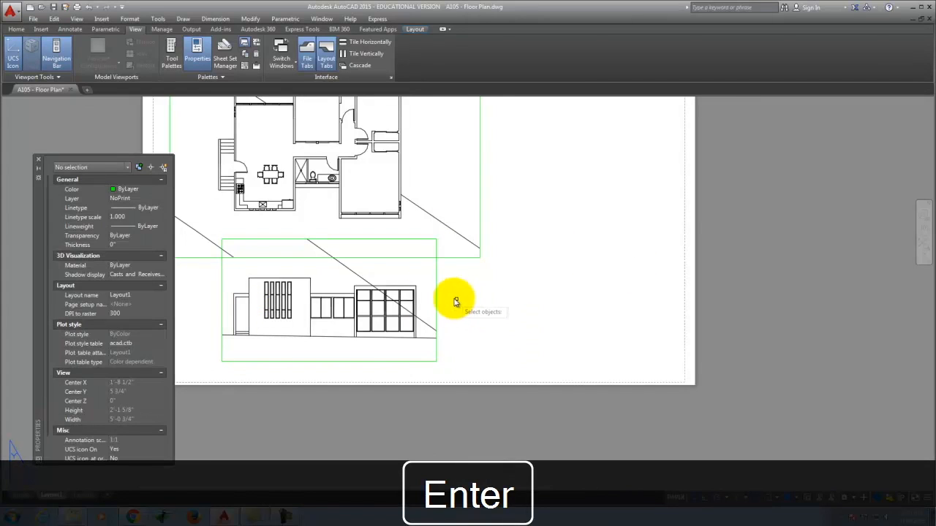
pyautogui.click(436, 293)
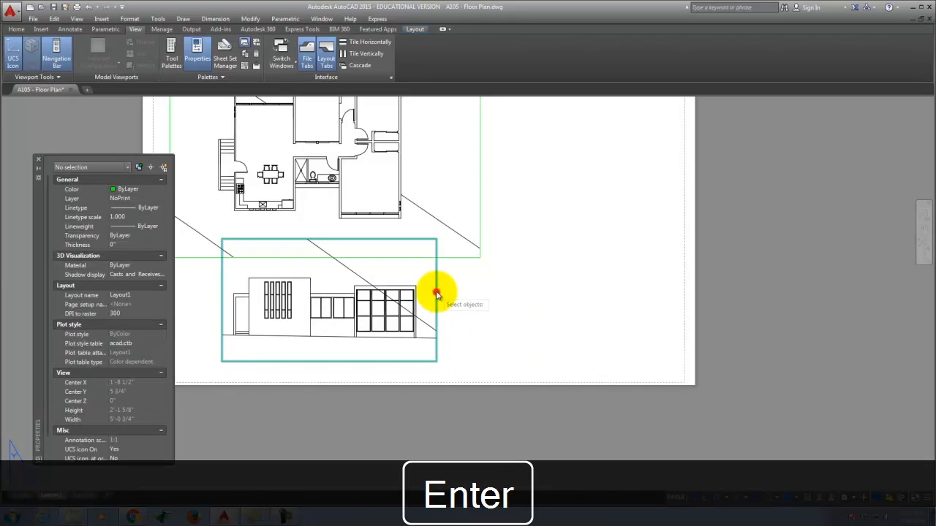
pyautogui.click(482, 303)
pyautogui.click(712, 303)
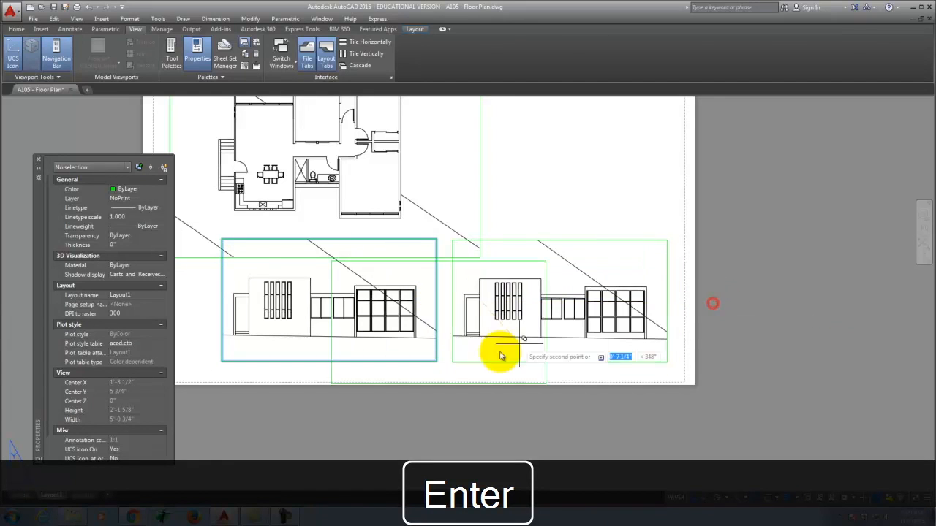
pyautogui.press('Escape')
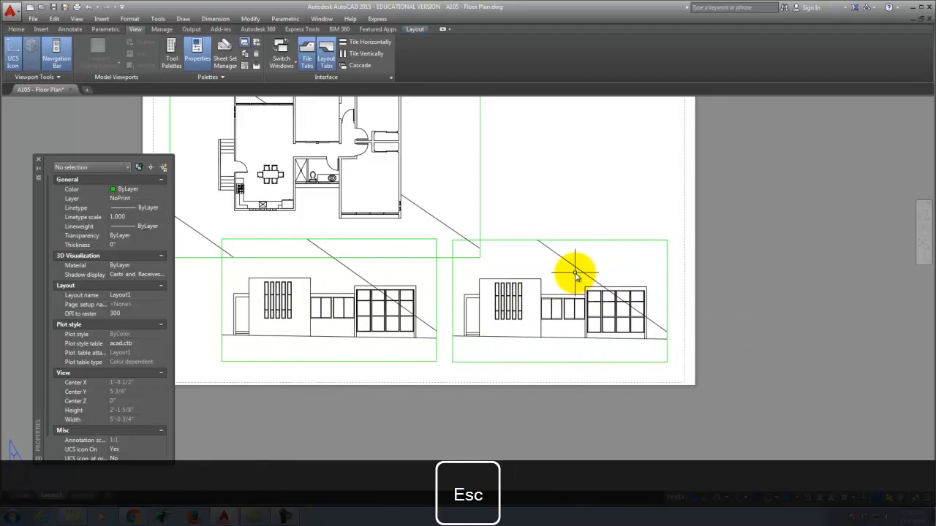
# Step: Pan the copied viewport's view to another part of the model
pyautogui.doubleClick(576, 273)
pyautogui.write('p')
pyautogui.press('Return')
pyautogui.moveTo(610, 313)
pyautogui.mouseDown()
pyautogui.moveTo(497, 309)
pyautogui.moveTo(286, 382)
pyautogui.moveTo(304, 497)
pyautogui.moveTo(312, 497)
pyautogui.mouseUp()
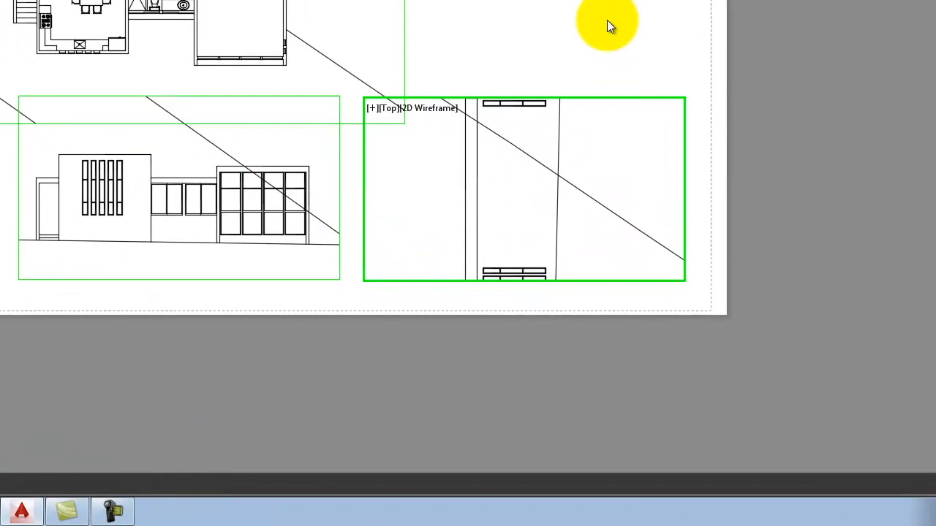
pyautogui.press('Escape')
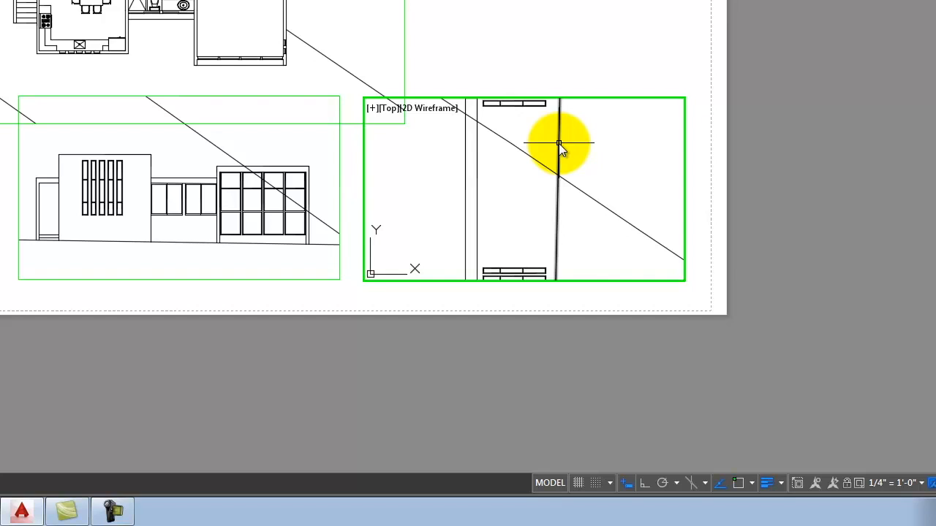
# Step: Use MVSETUP Align > Rotate view to rotate the lower-right viewport's view by 90 degrees
pyautogui.write('m')
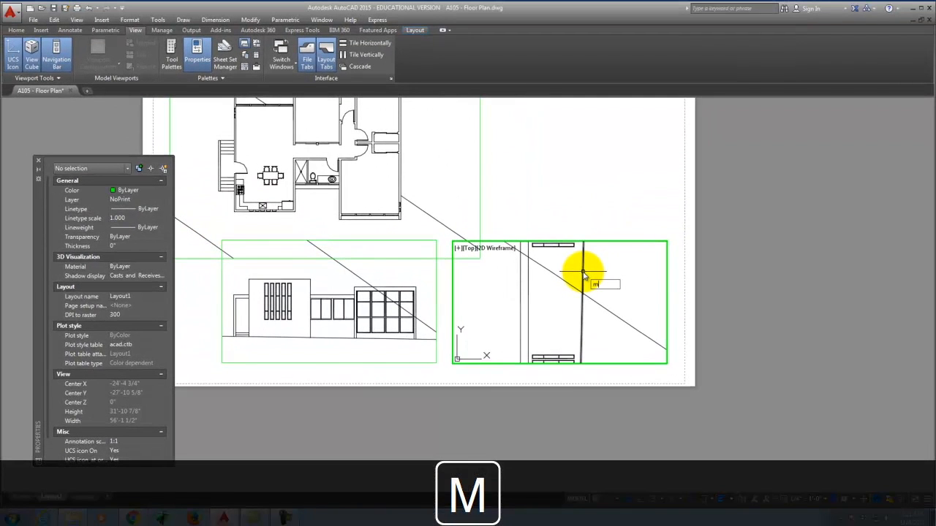
pyautogui.write('v')
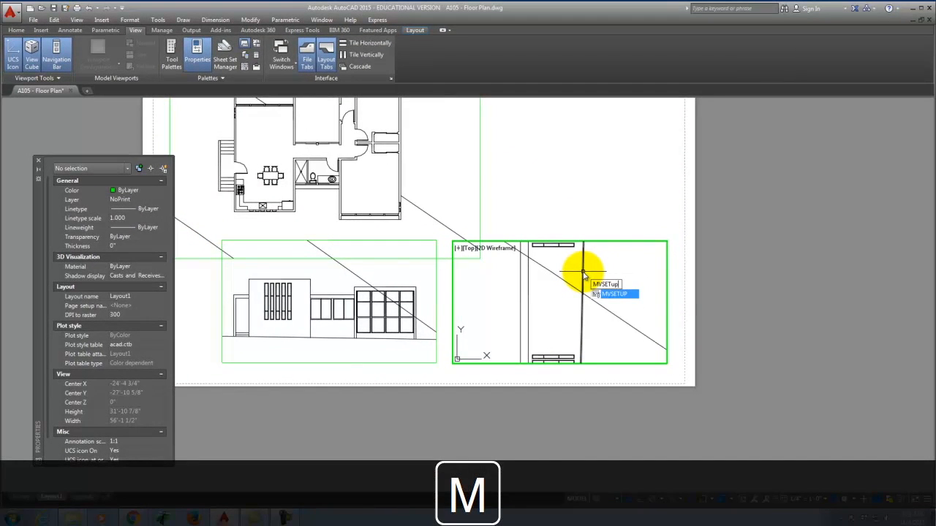
pyautogui.write('SETup')
pyautogui.press('Return')
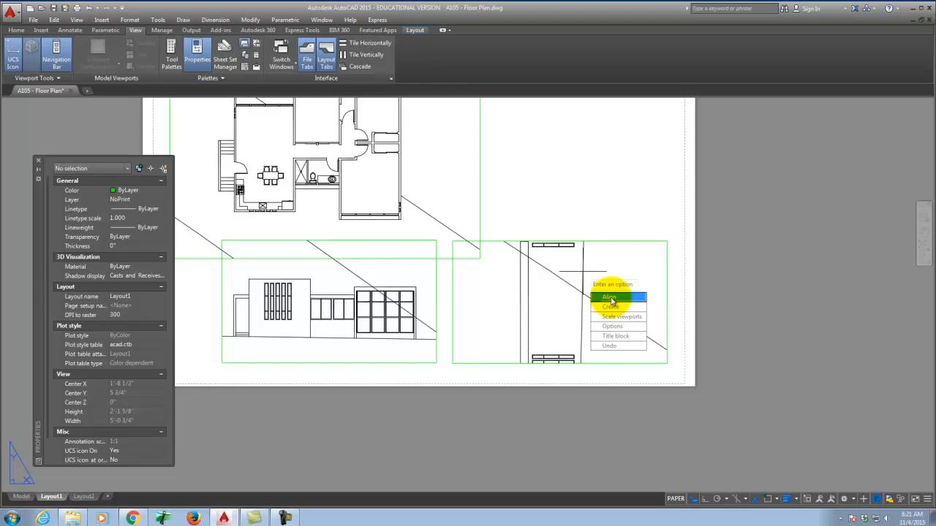
pyautogui.click(611, 299)
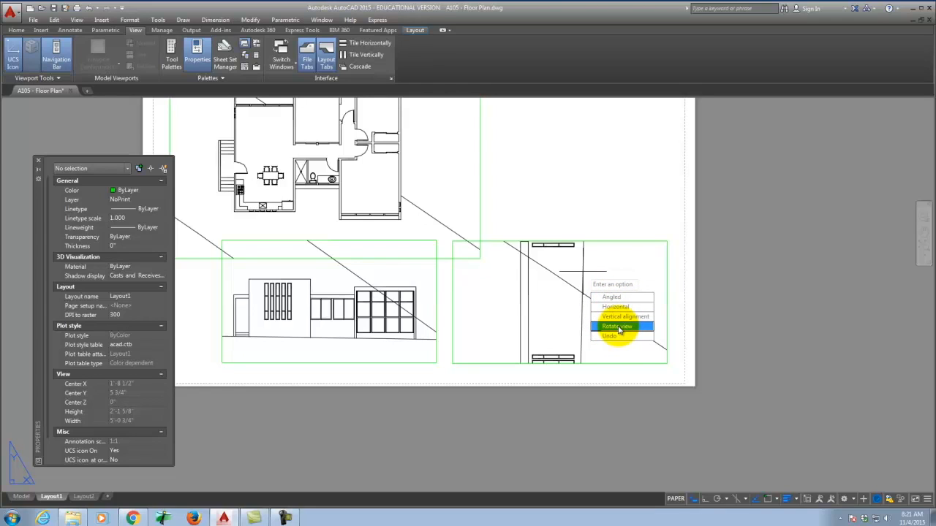
pyautogui.click(619, 328)
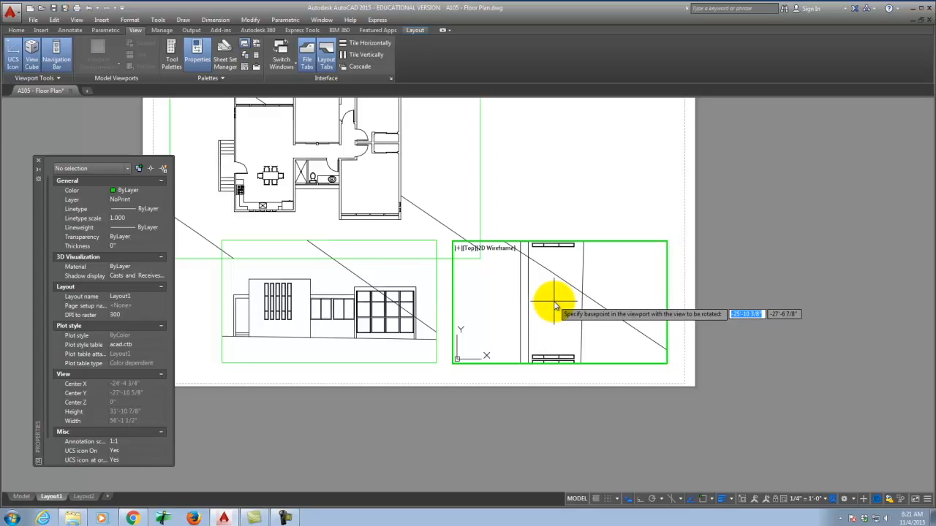
pyautogui.click(556, 306)
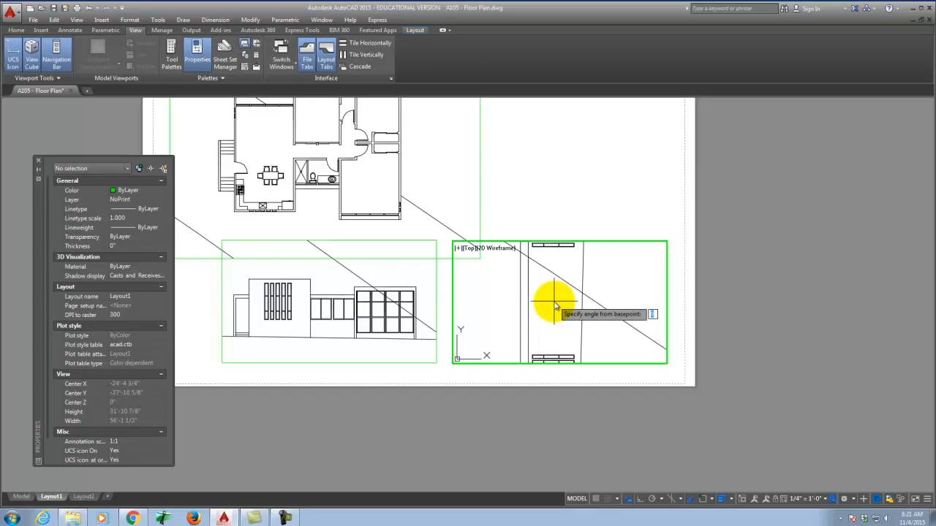
pyautogui.write('90')
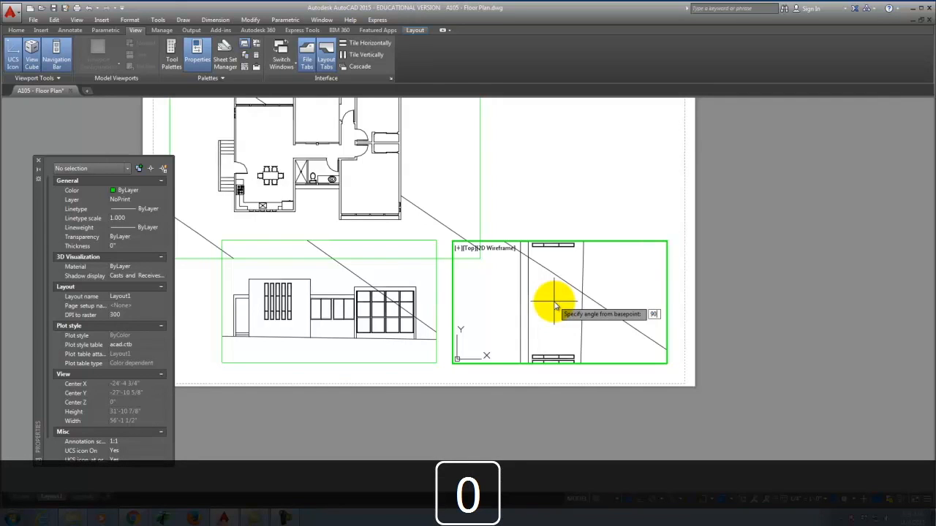
pyautogui.press('Return')
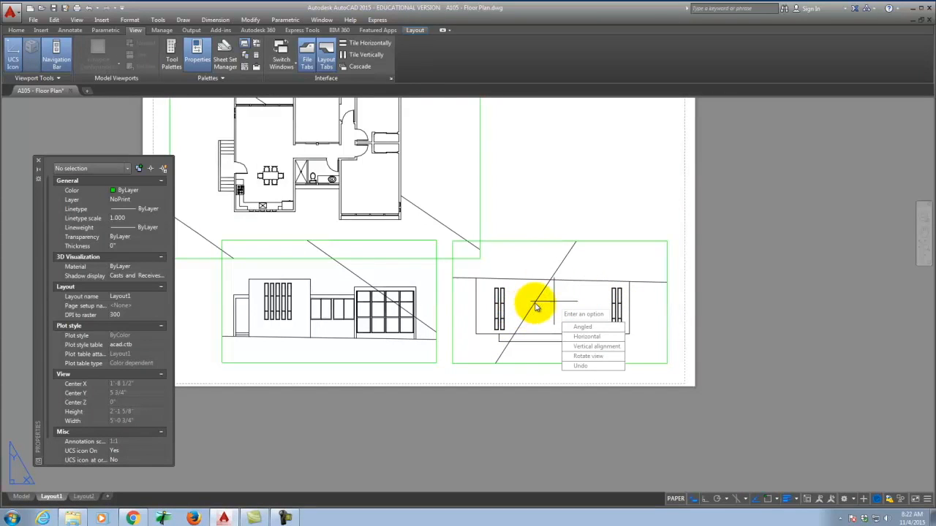
# Step: Align the lower-right viewport's elevation horizontally, then rotate its view 270° more so the building stands upright
pyautogui.click(589, 327)
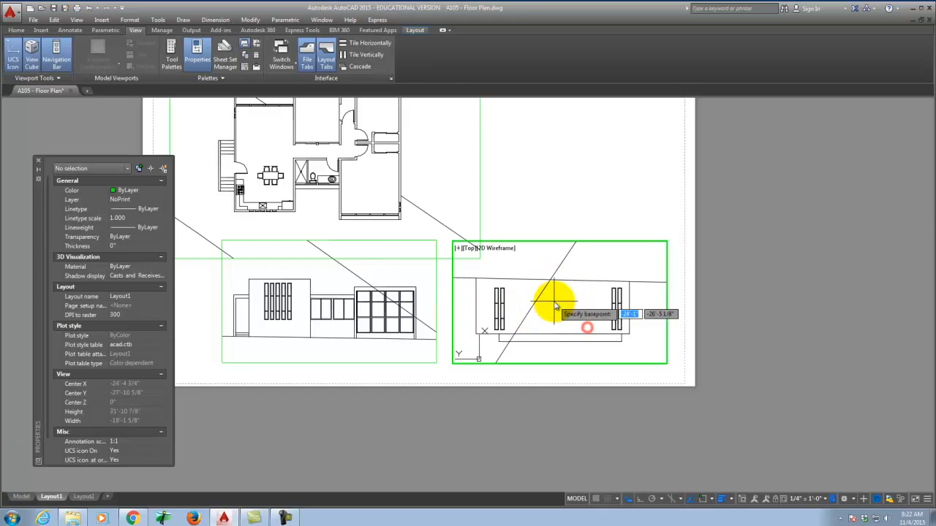
pyautogui.click(560, 307)
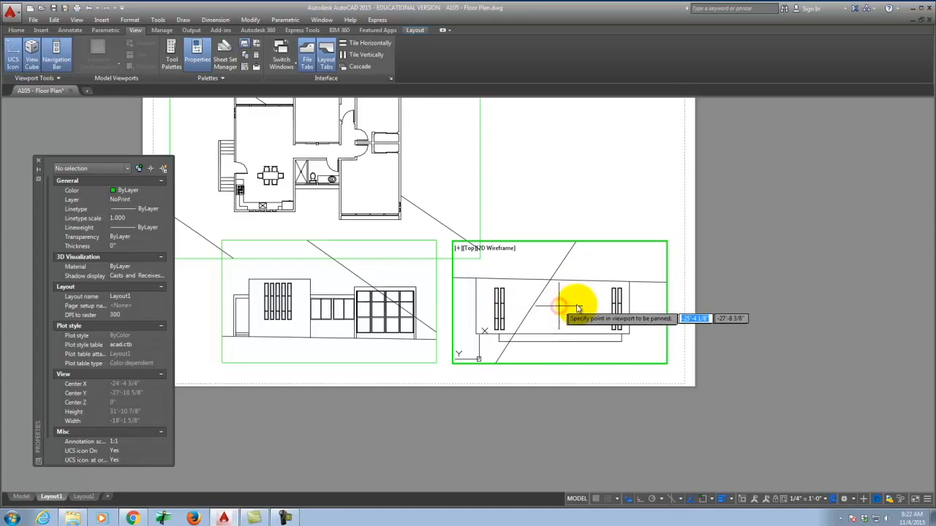
pyautogui.click(560, 308)
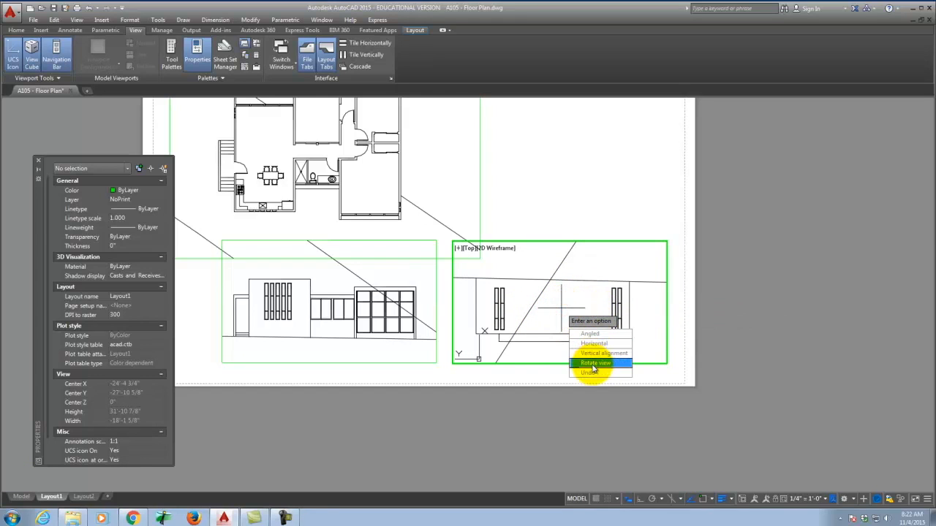
pyautogui.click(592, 364)
pyautogui.click(555, 302)
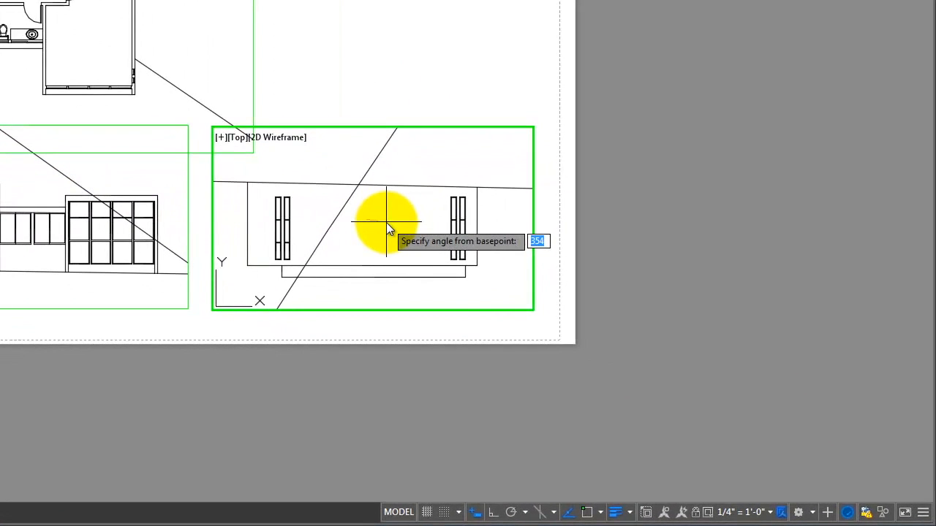
pyautogui.write('270')
pyautogui.press('Return')
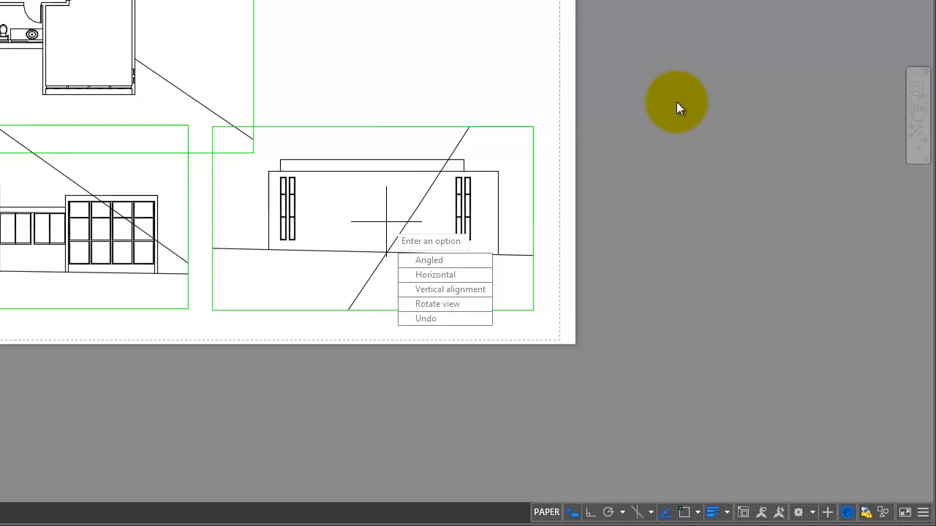
pyautogui.press('Escape')
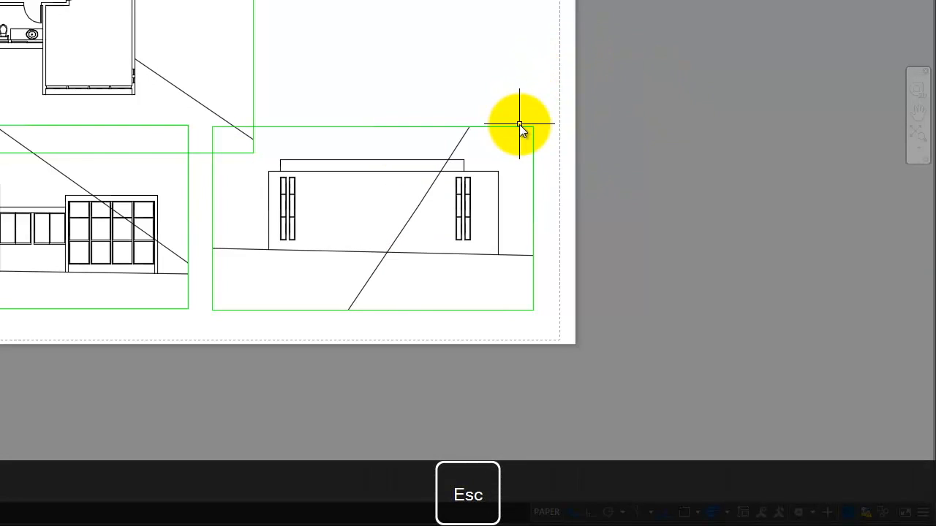
pyautogui.scroll(-2, 208, 187)
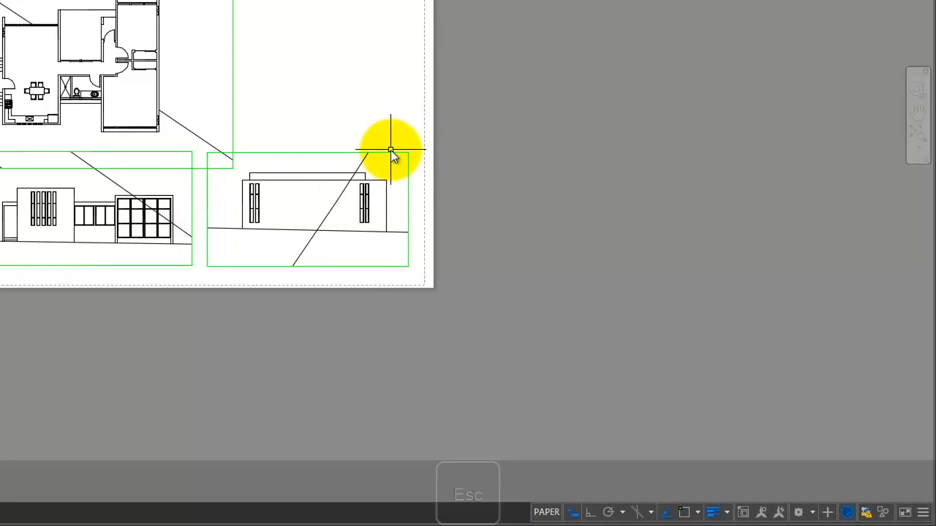
# Step: Copy the lower-right viewport straight up to create a new upper-right viewport
pyautogui.click(388, 156)
pyautogui.write('copy')
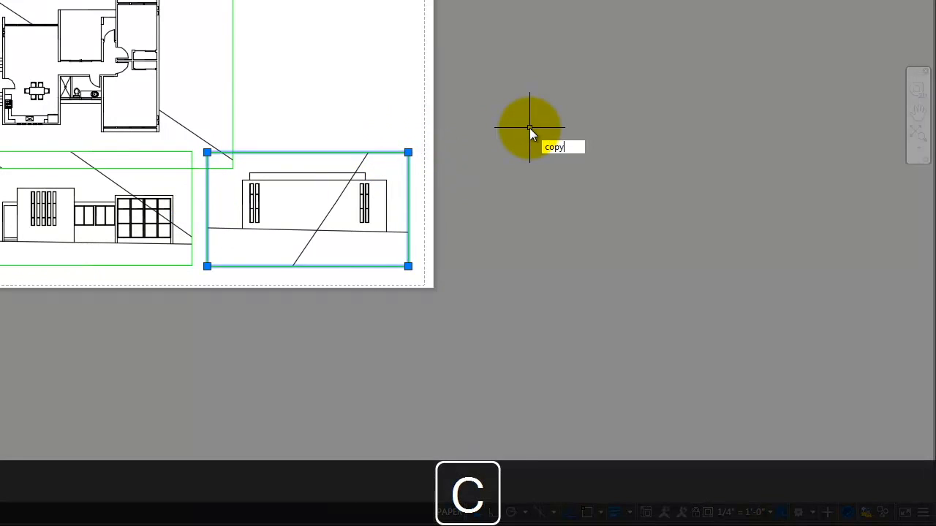
pyautogui.press('Return')
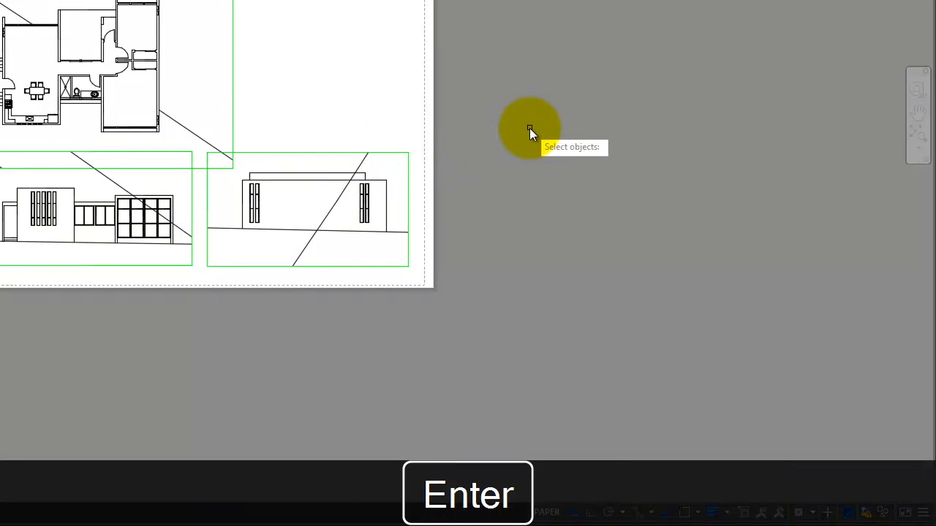
pyautogui.click(407, 195)
pyautogui.press('Return')
pyautogui.click(520, 199)
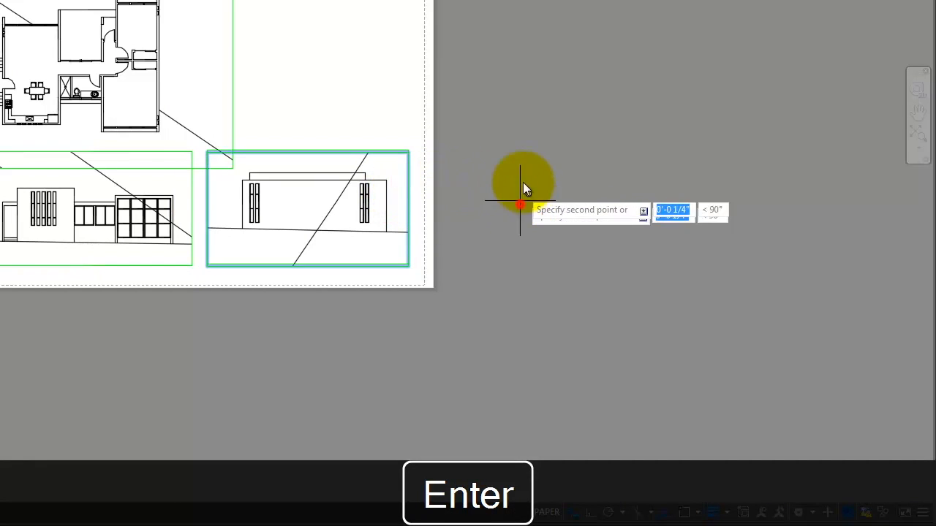
pyautogui.click(521, 83)
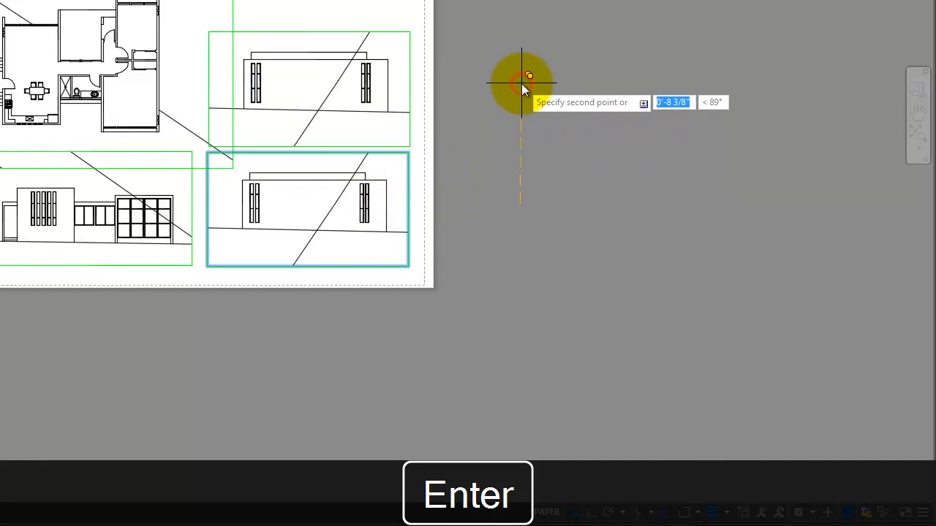
pyautogui.press('Escape')
# Step: Inside the new upper-right viewport, rotate its view 180° with MVSETUP Align
pyautogui.click(343, 148)
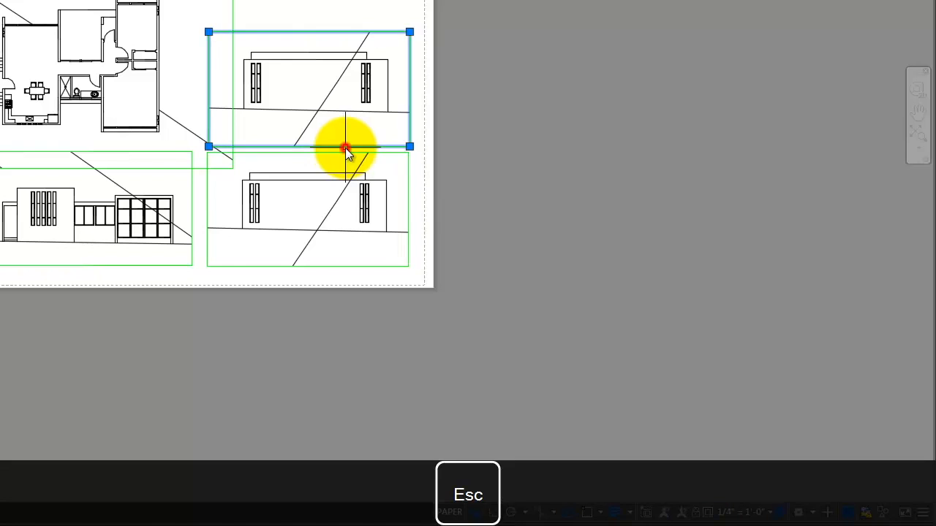
pyautogui.doubleClick(327, 95)
pyautogui.write('mvsetup')
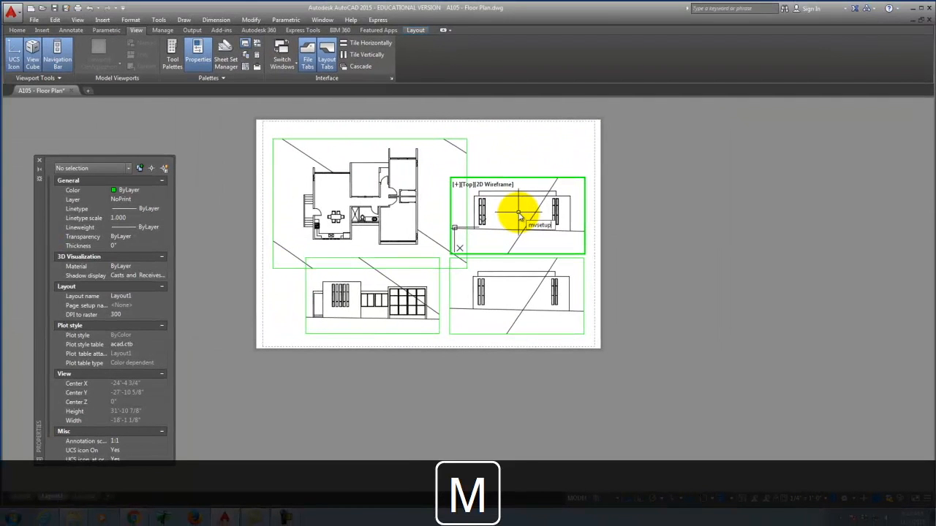
pyautogui.press('Return')
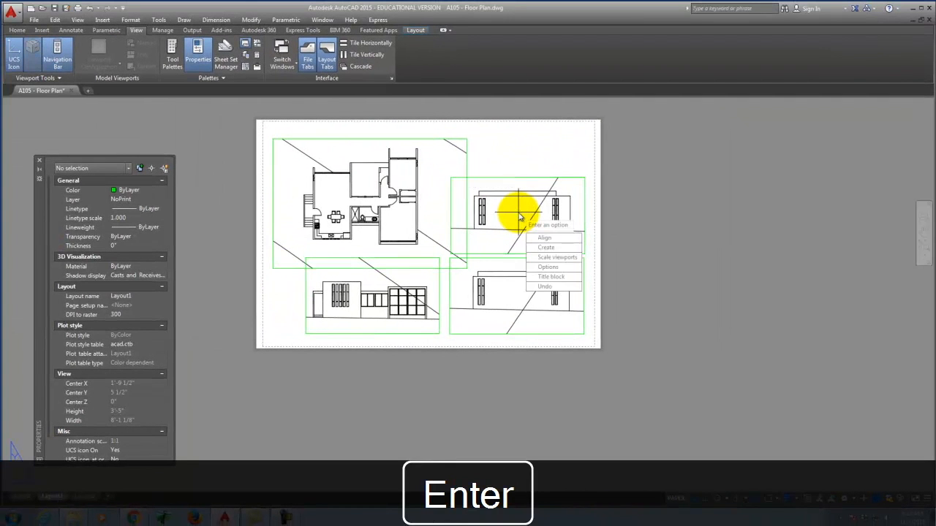
pyautogui.click(548, 245)
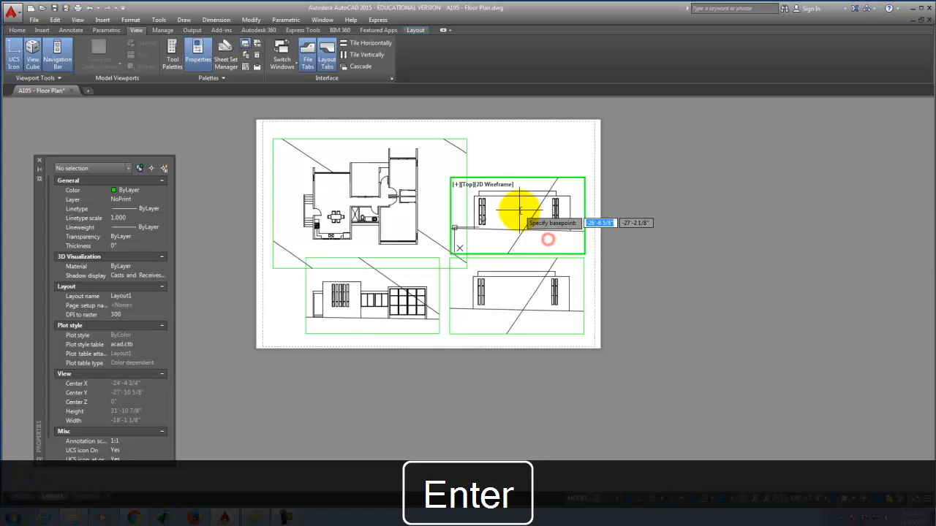
pyautogui.press('Escape')
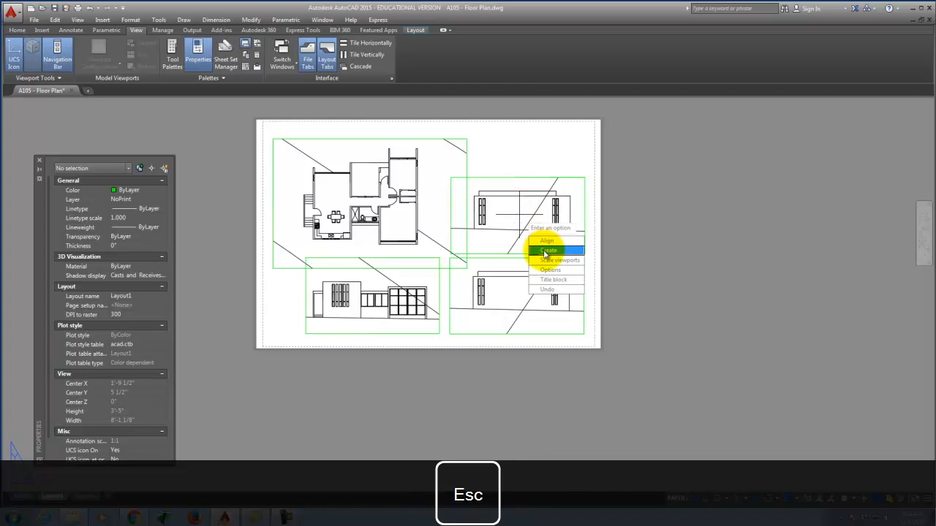
pyautogui.click(548, 242)
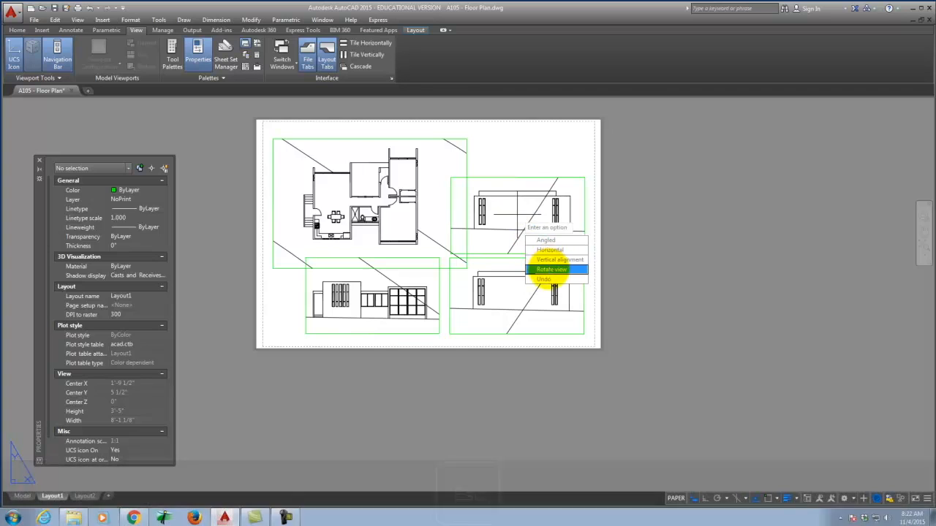
pyautogui.click(548, 272)
pyautogui.click(519, 219)
pyautogui.write('1')
pyautogui.press('Return')
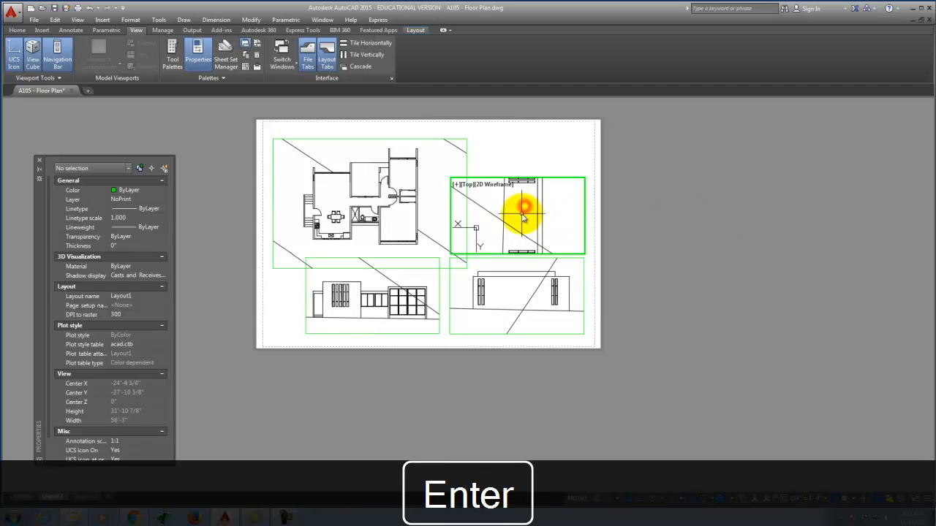
# Step: Pan the upper-right viewport's view to centre the rotated elevation
pyautogui.write('p')
pyautogui.press('Return')
pyautogui.moveTo(525, 213)
pyautogui.mouseDown()
pyautogui.moveTo(534, 251)
pyautogui.moveTo(602, 345)
pyautogui.moveTo(680, 413)
pyautogui.mouseUp()
pyautogui.moveTo(489, 306)
pyautogui.mouseDown()
pyautogui.moveTo(528, 209)
pyautogui.moveTo(434, 121)
pyautogui.moveTo(373, 42)
pyautogui.moveTo(358, 57)
pyautogui.mouseUp()
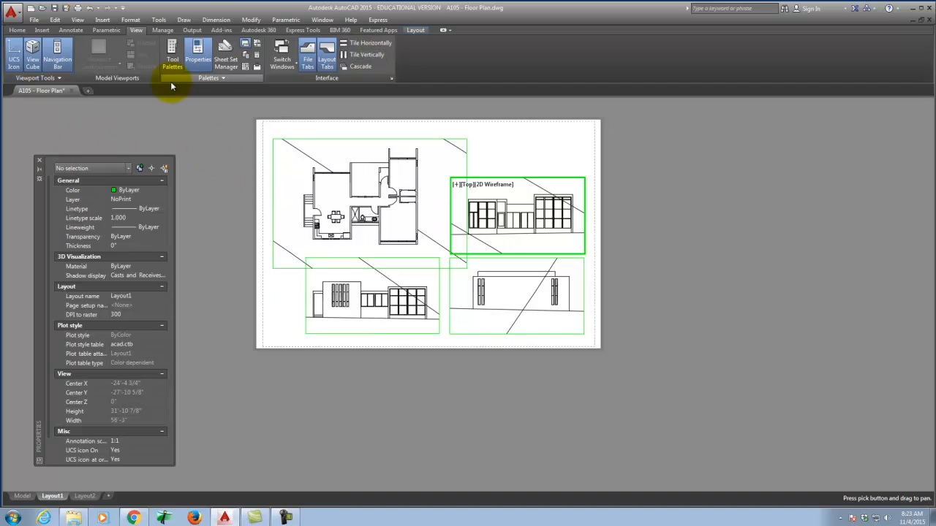
pyautogui.press('Escape')
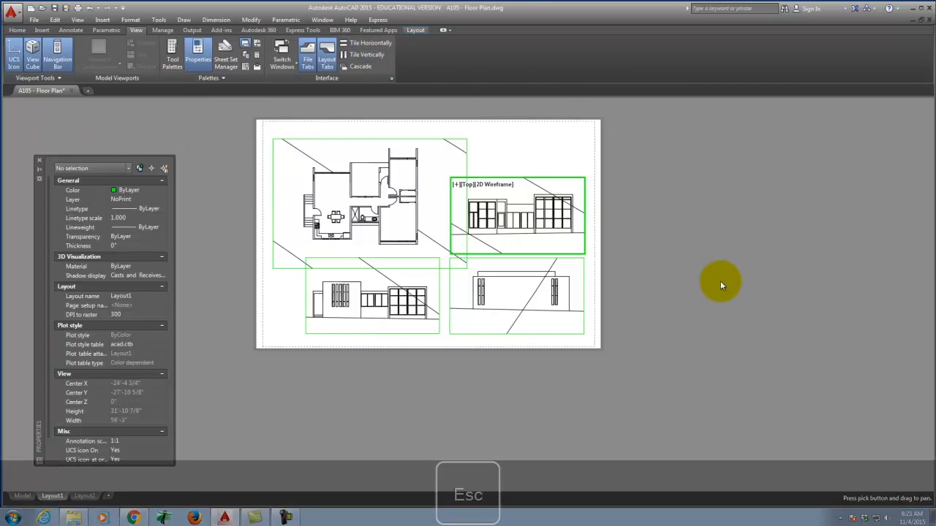
# Step: Copy the right-hand elevation viewport upward to make a new top viewport
pyautogui.doubleClick(639, 177)
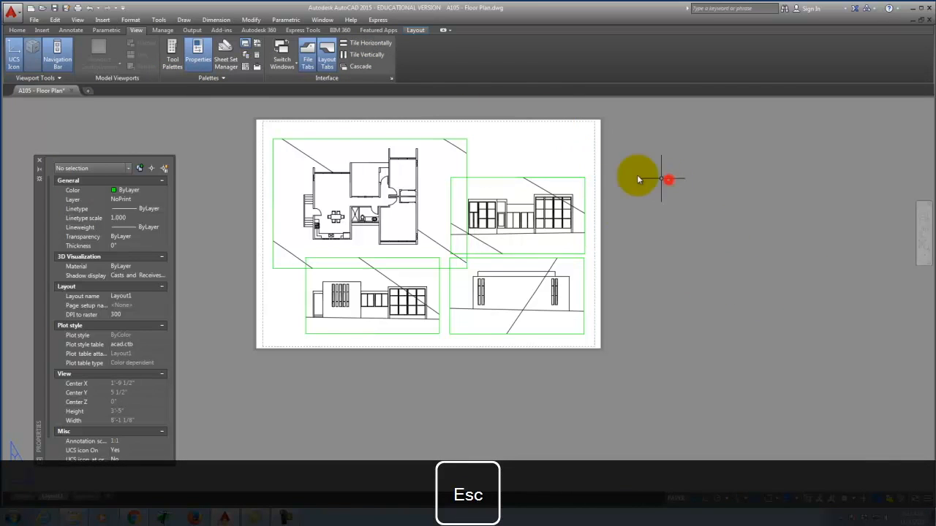
pyautogui.click(585, 187)
pyautogui.press('Return')
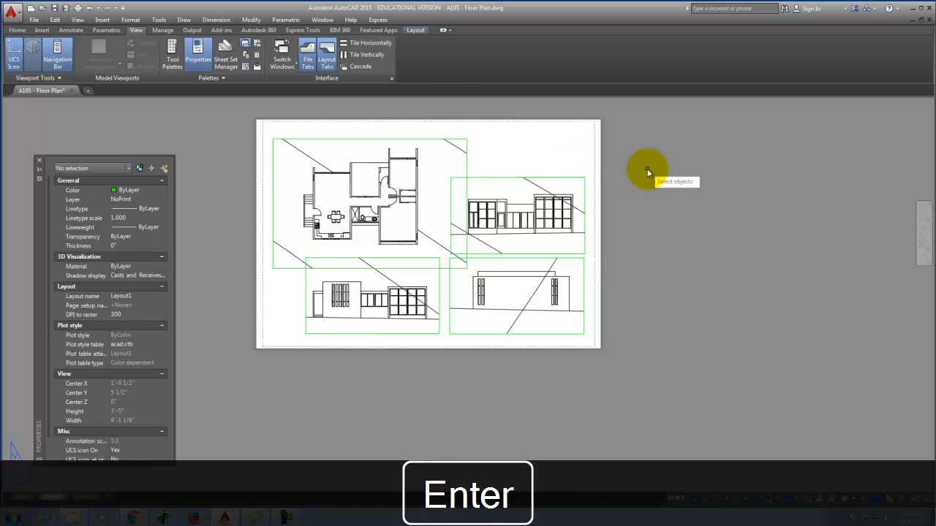
pyautogui.click(584, 200)
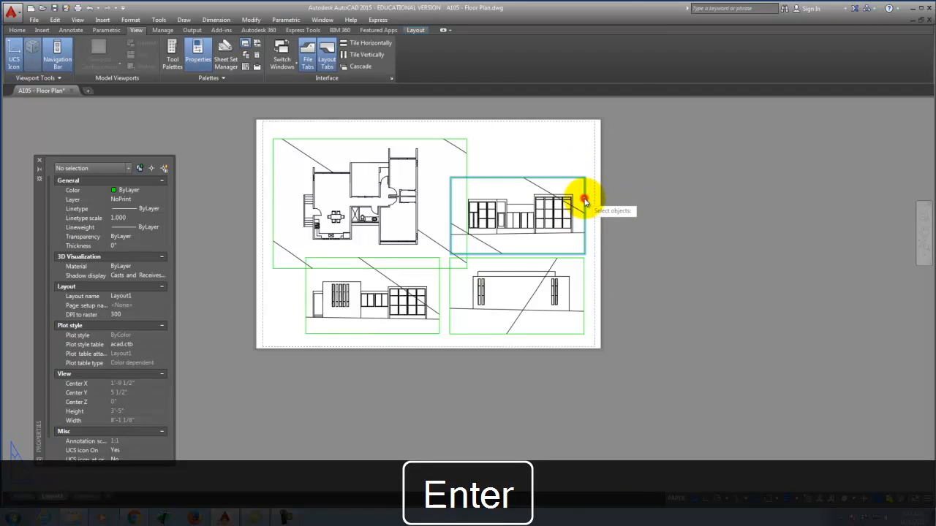
pyautogui.press('Return')
pyautogui.click(715, 284)
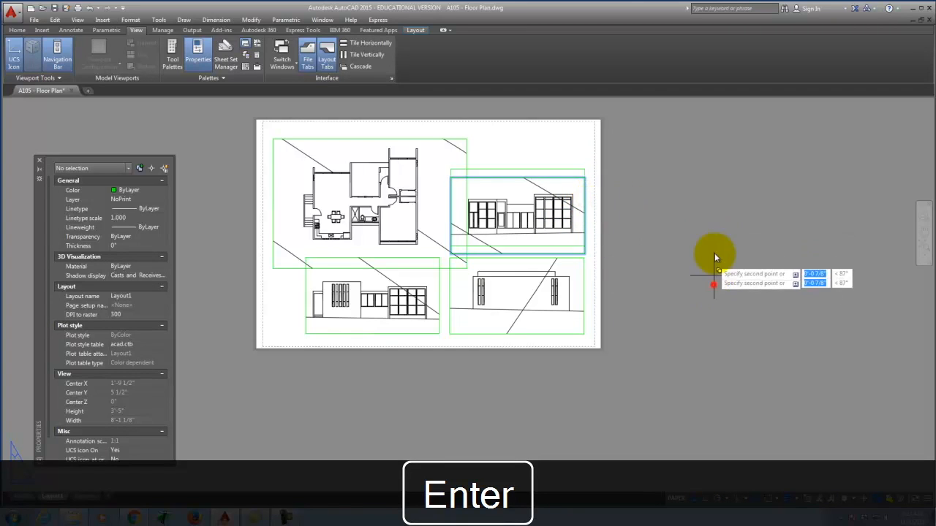
pyautogui.click(715, 202)
pyautogui.scroll(-4, 568, 355)
pyautogui.scroll(4, 594, 289)
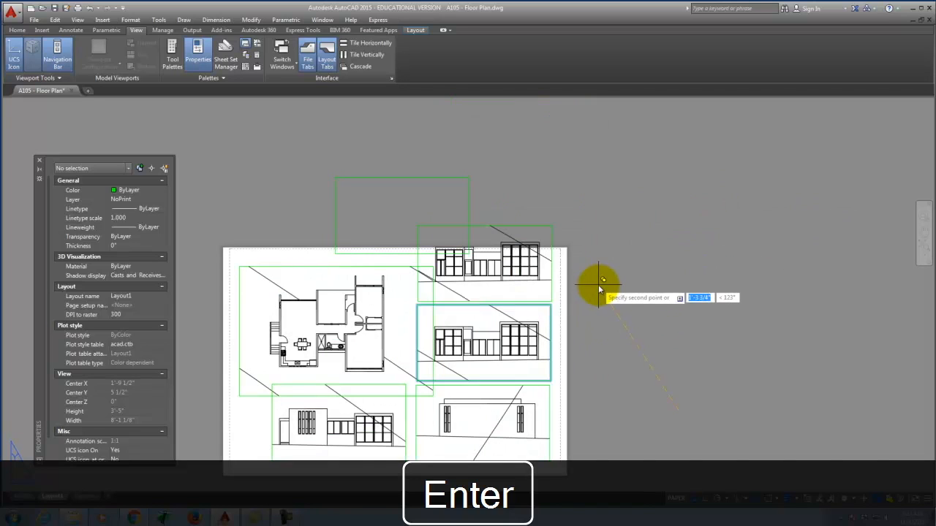
pyautogui.press('Escape')
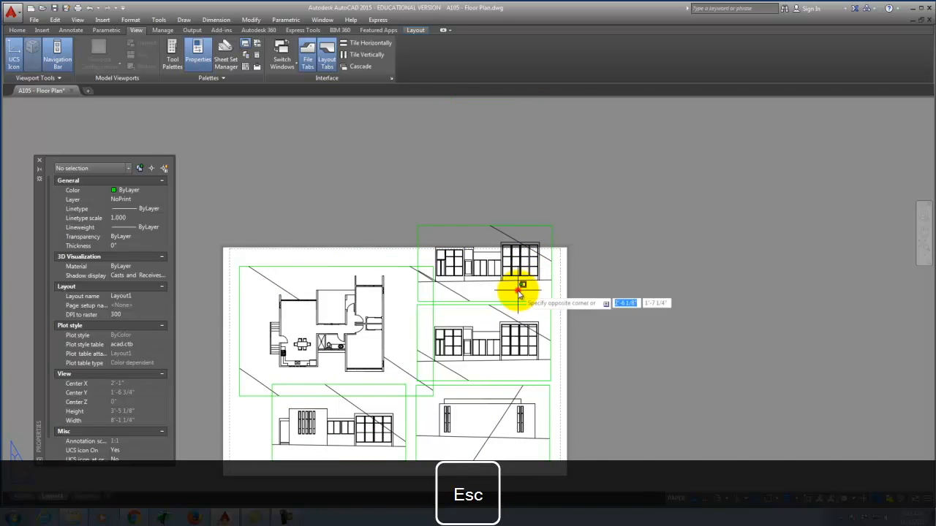
# Step: Rotate the new top viewport's view by 90° using MVSETUP Align
pyautogui.doubleClick(519, 292)
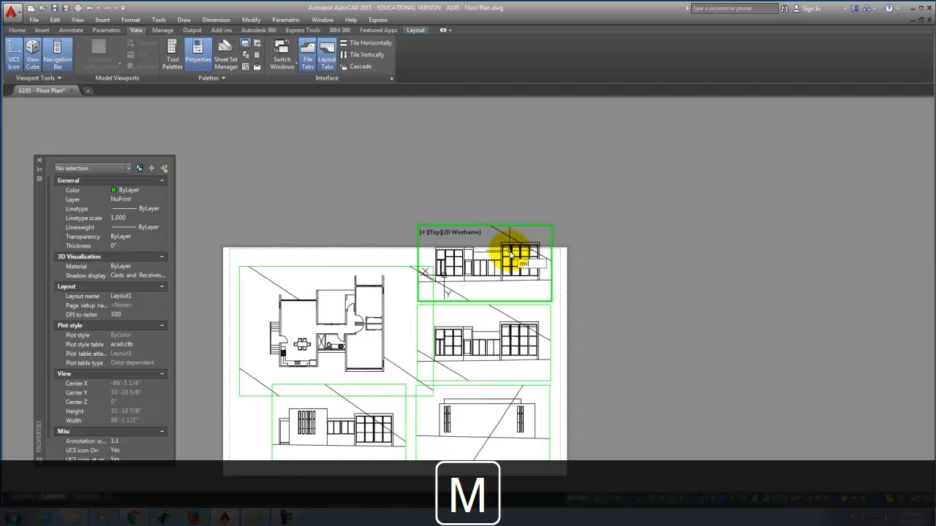
pyautogui.press('Return')
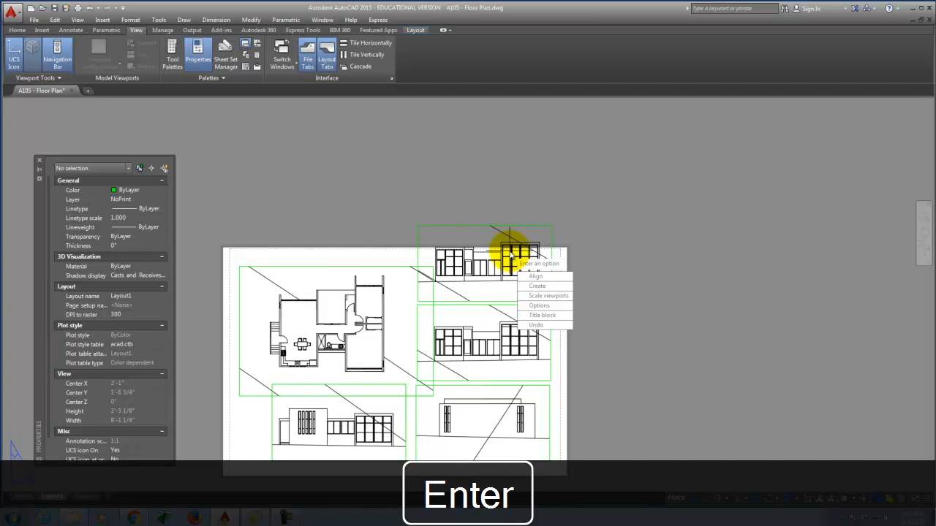
pyautogui.click(540, 278)
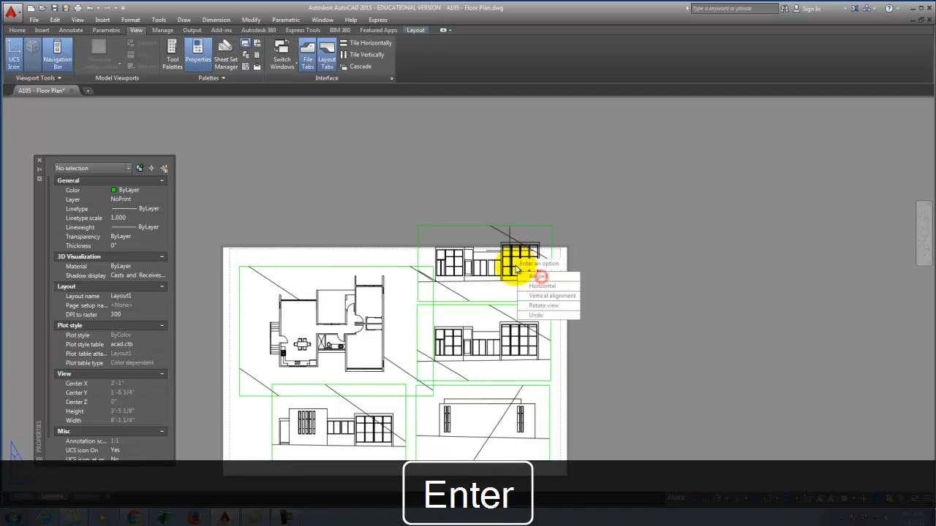
pyautogui.click(538, 306)
pyautogui.click(488, 258)
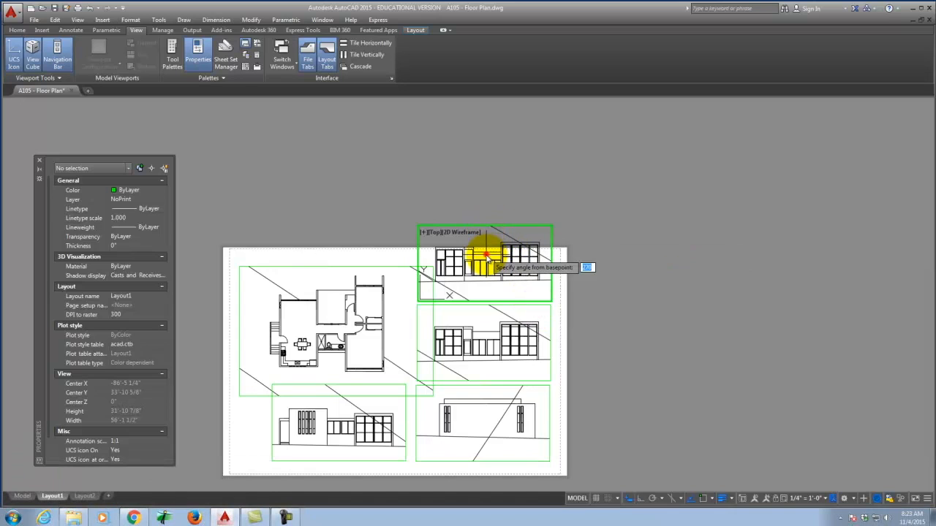
pyautogui.write('90')
pyautogui.press('Return')
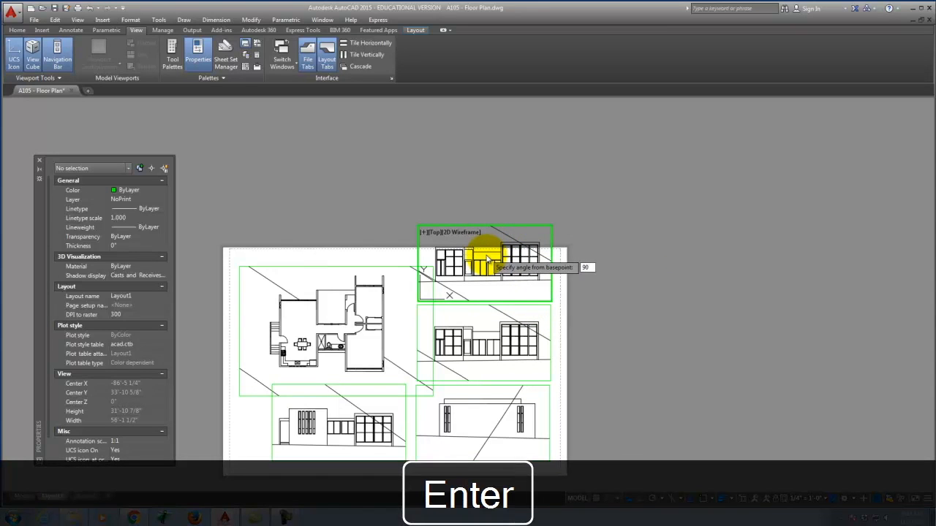
pyautogui.press('Return')
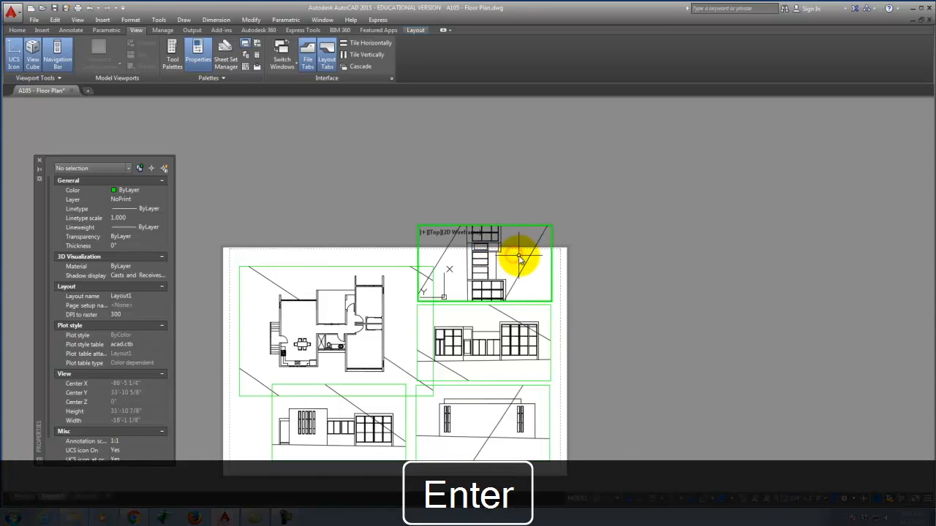
# Step: Pan the side elevation into place within the top viewport
pyautogui.write('pan')
pyautogui.press('Return')
pyautogui.moveTo(522, 273); pyautogui.dragTo(382, 126)
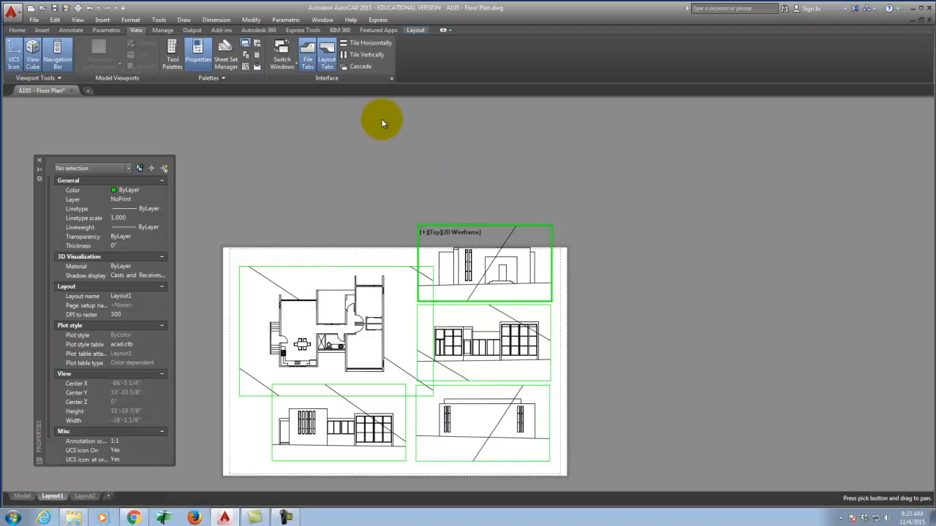
pyautogui.press('Escape')
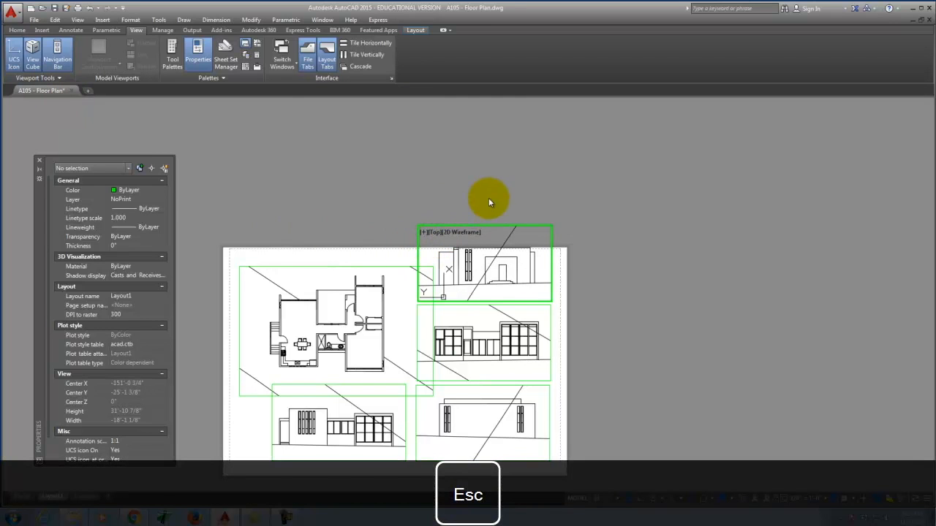
# Step: Return to paper space, check the drawing on the Model tab, then go back to Layout1
pyautogui.doubleClick(503, 190)
pyautogui.scroll(-2, 522, 179)
pyautogui.scroll(3, 365, 366)
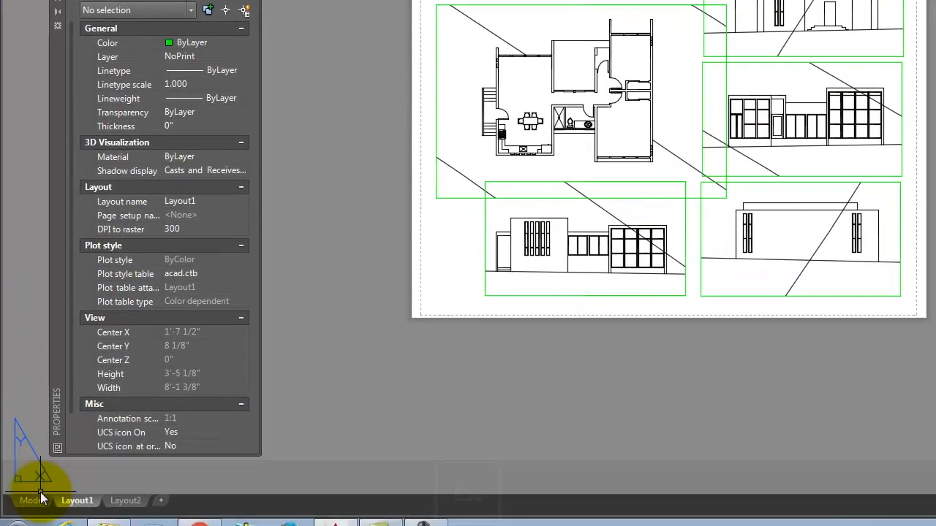
pyautogui.click(37, 500)
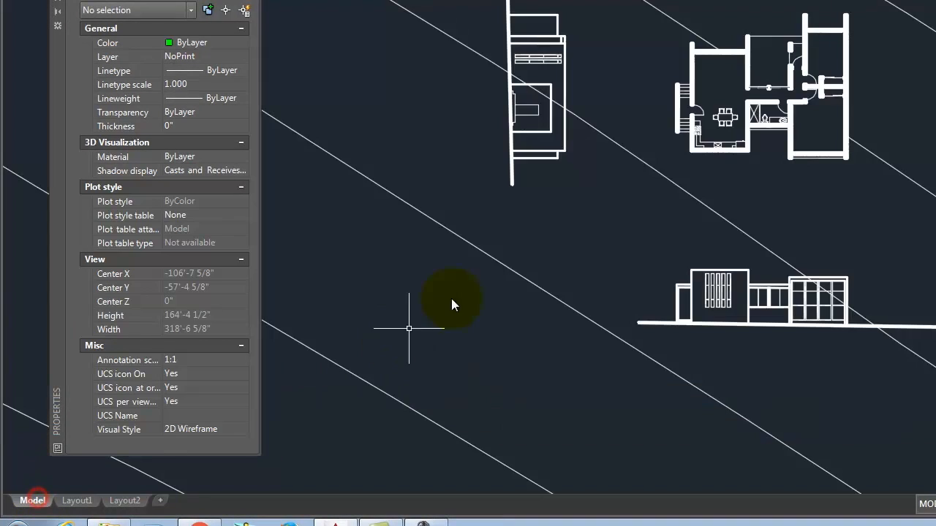
pyautogui.scroll(-2, 753, 395)
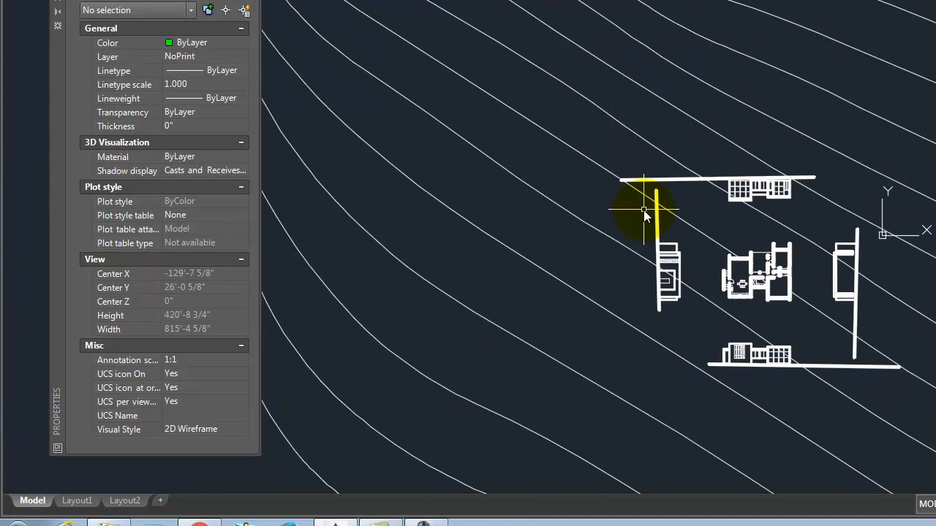
pyautogui.click(77, 501)
pyautogui.scroll(2, 819, 52)
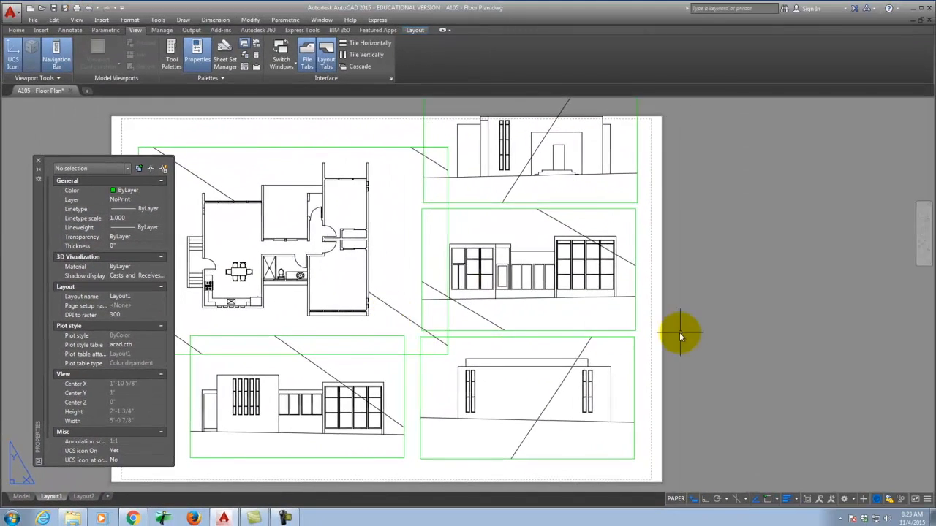
pyautogui.scroll(-2, 681, 334)
pyautogui.scroll(2, 605, 331)
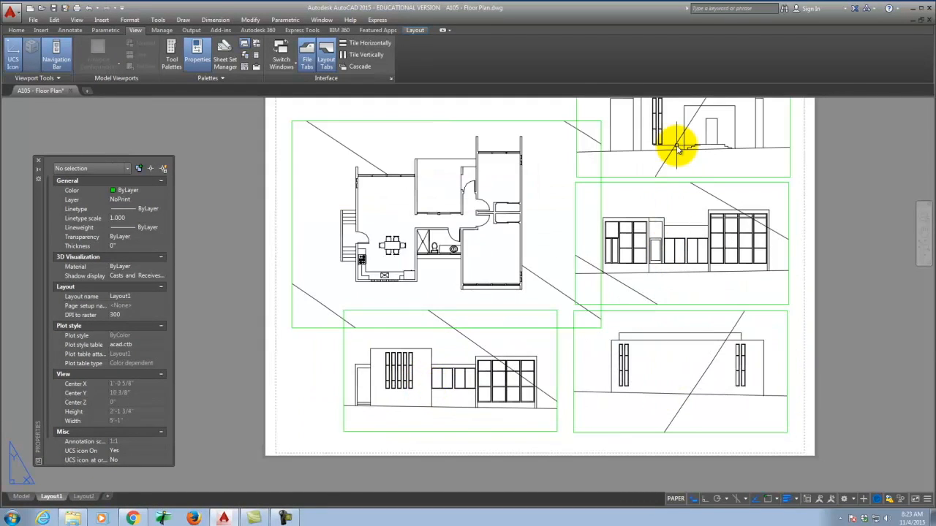
pyautogui.scroll(-2, 329, 153)
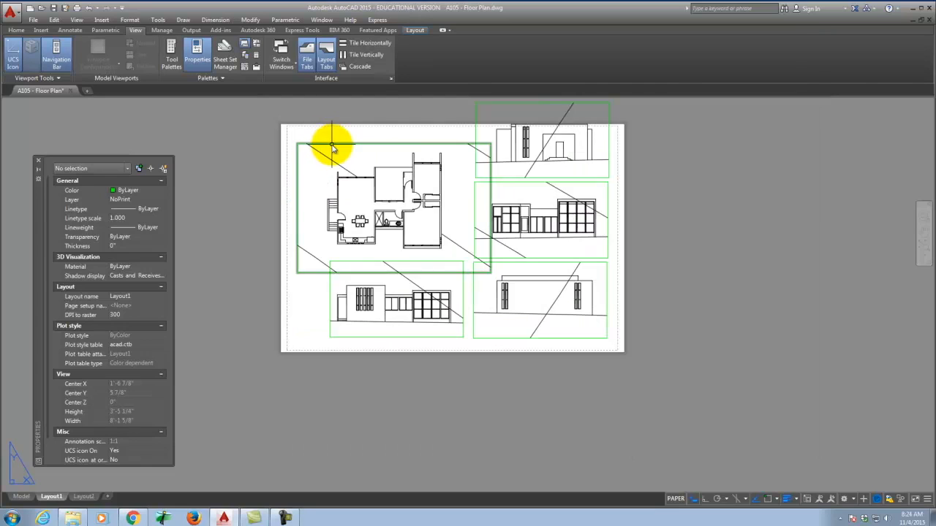
# Step: Move the floor plan viewport from its corner up and left into the sheet's top-left corner
pyautogui.click(333, 149)
pyautogui.write('m')
pyautogui.press('Return')
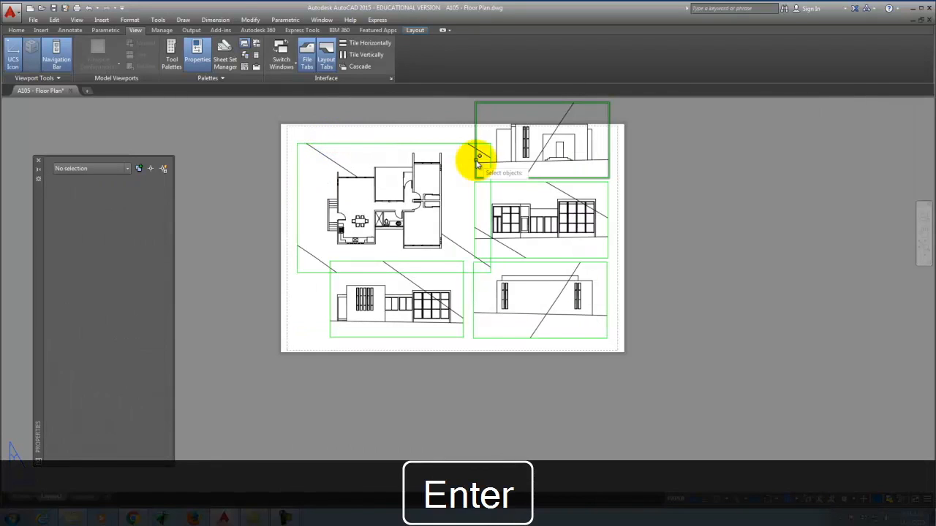
pyautogui.click(316, 144)
pyautogui.press('Return')
pyautogui.click(316, 191)
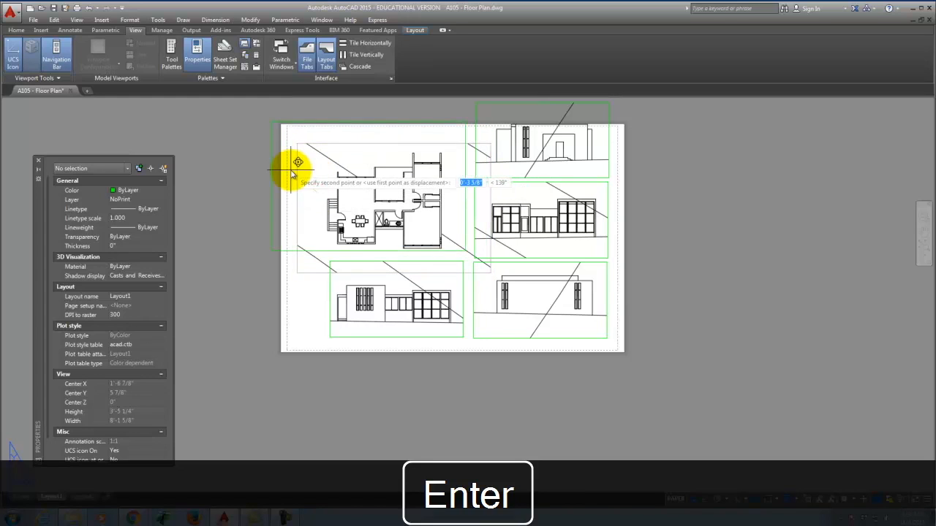
pyautogui.click(300, 172)
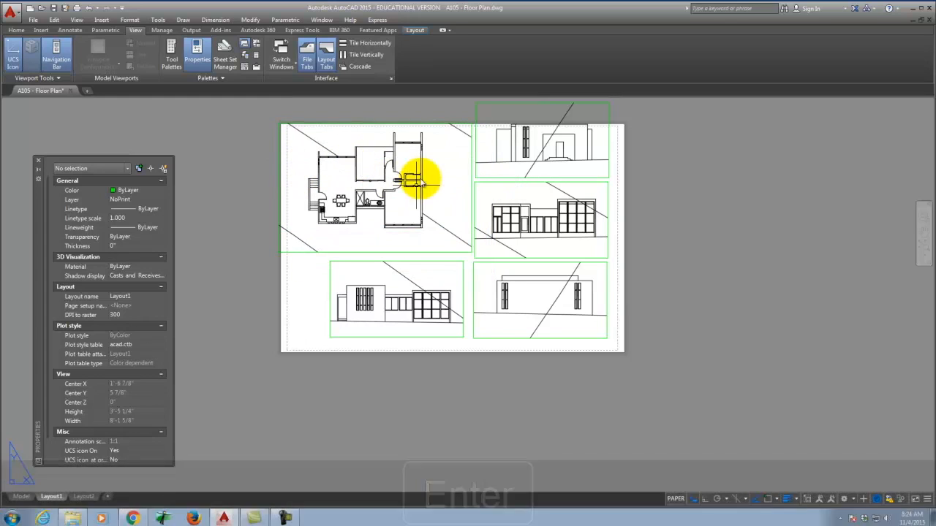
pyautogui.click(420, 342)
pyautogui.scroll(4, 424, 334)
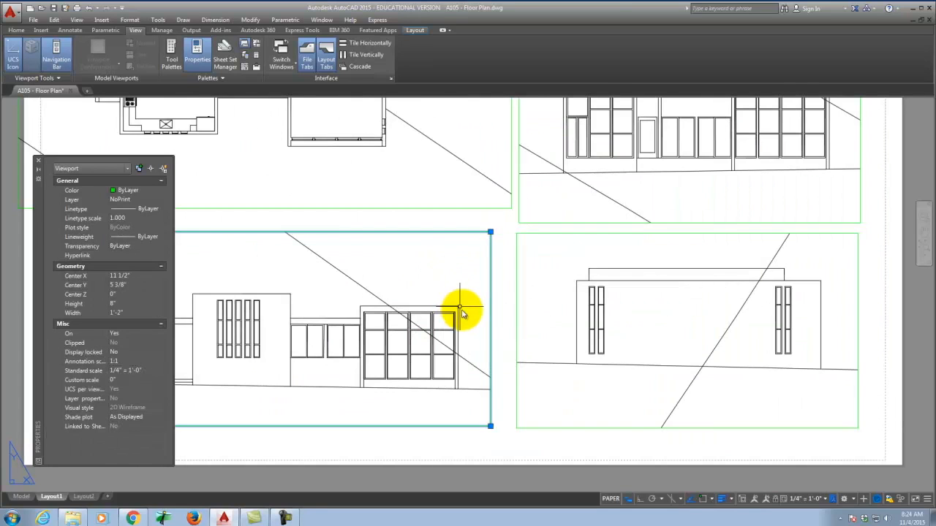
pyautogui.scroll(-2, 460, 309)
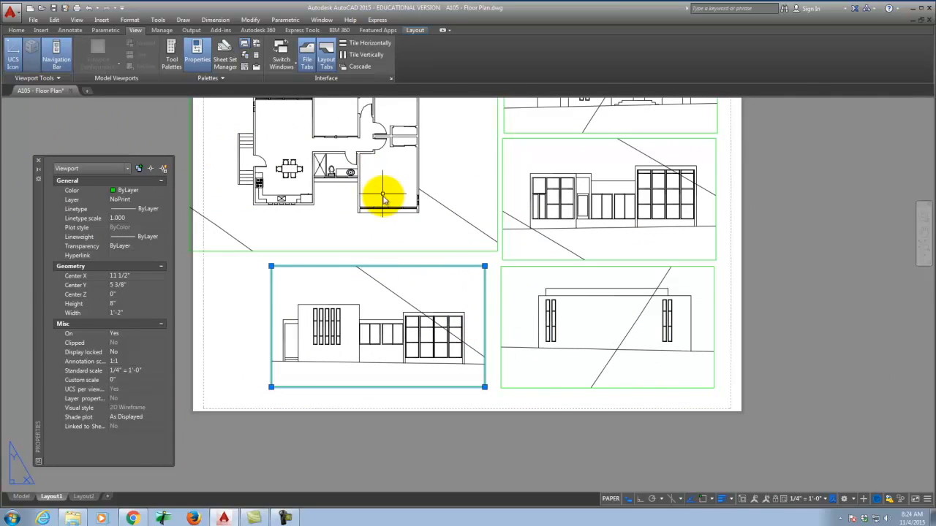
pyautogui.press('Escape')
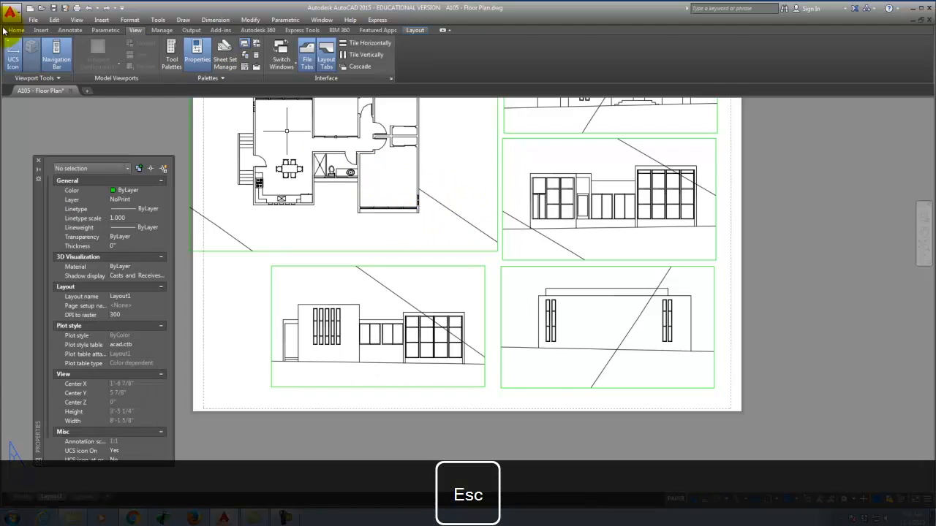
# Step: Try making the NoPrint layer current and dismiss the cannot-make-current warning
pyautogui.click(16, 30)
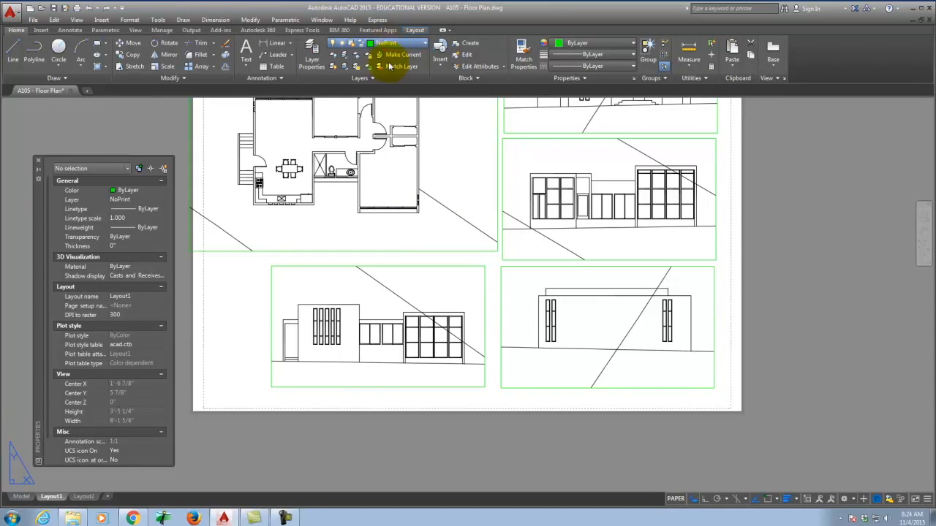
pyautogui.click(387, 91)
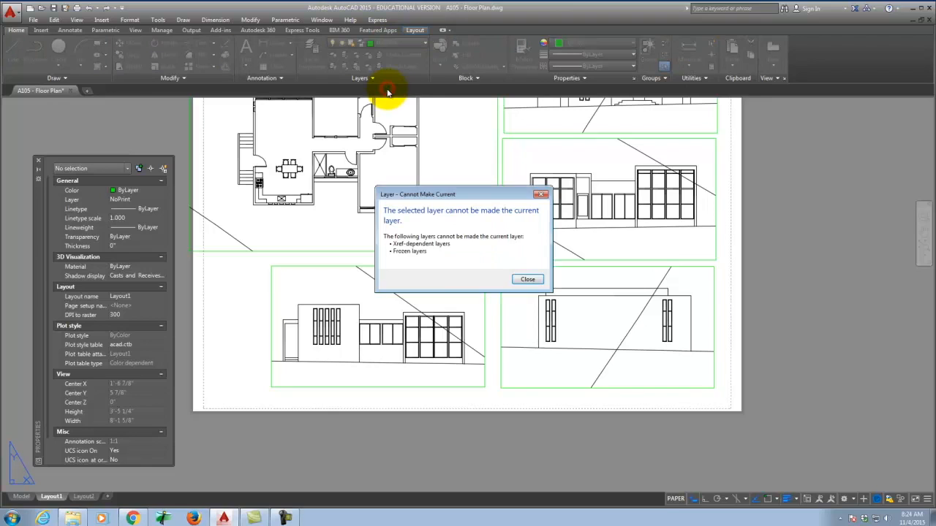
pyautogui.click(538, 282)
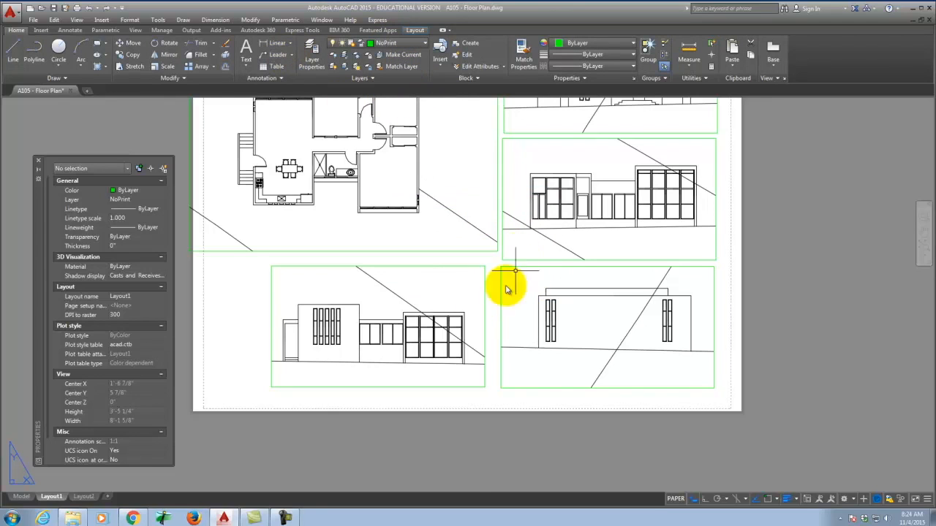
# Step: Draw a vertical guide ray down from the floor plan's wall corner using Endpoint snap and Ortho
pyautogui.write('ray')
pyautogui.press('Return')
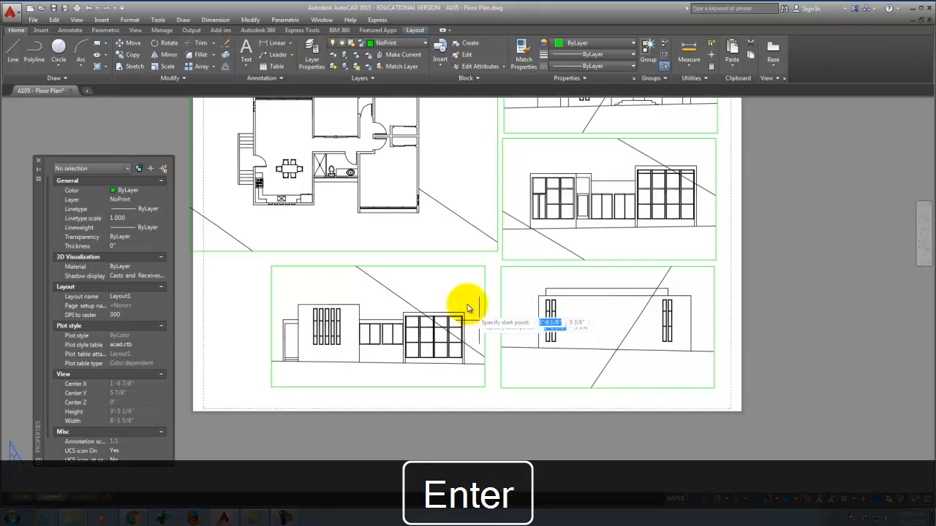
pyautogui.scroll(5, 449, 227)
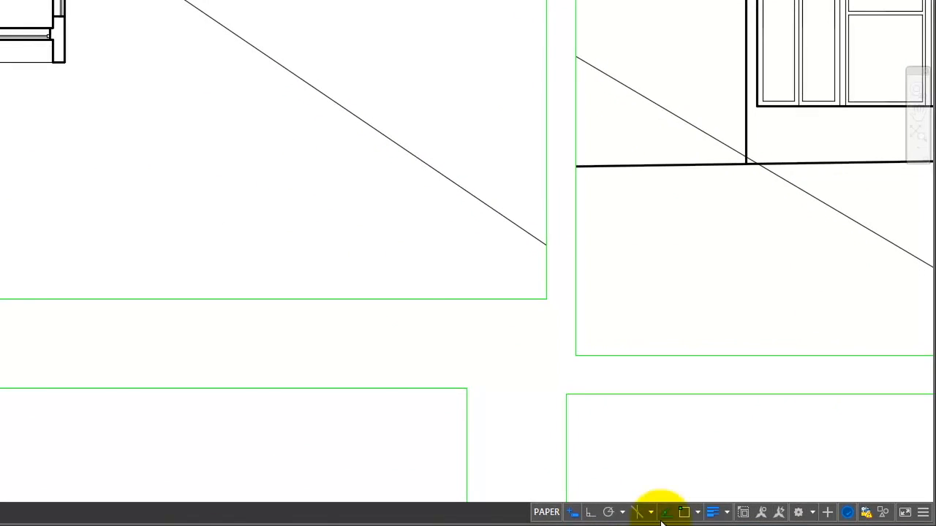
pyautogui.click(684, 510)
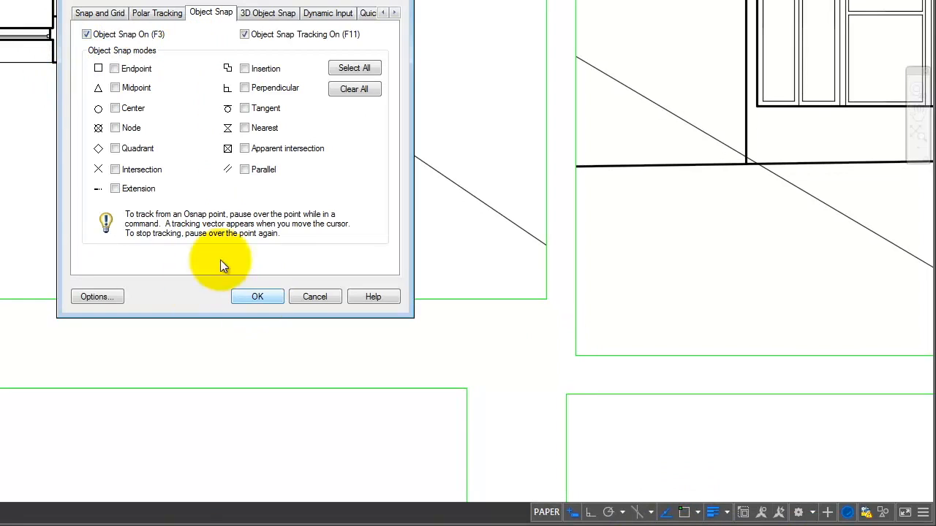
pyautogui.click(114, 68)
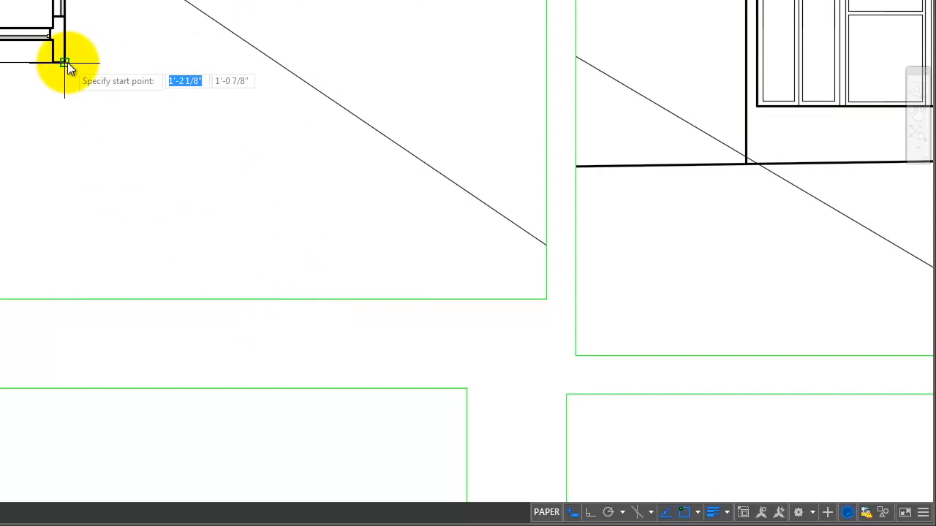
pyautogui.click(67, 62)
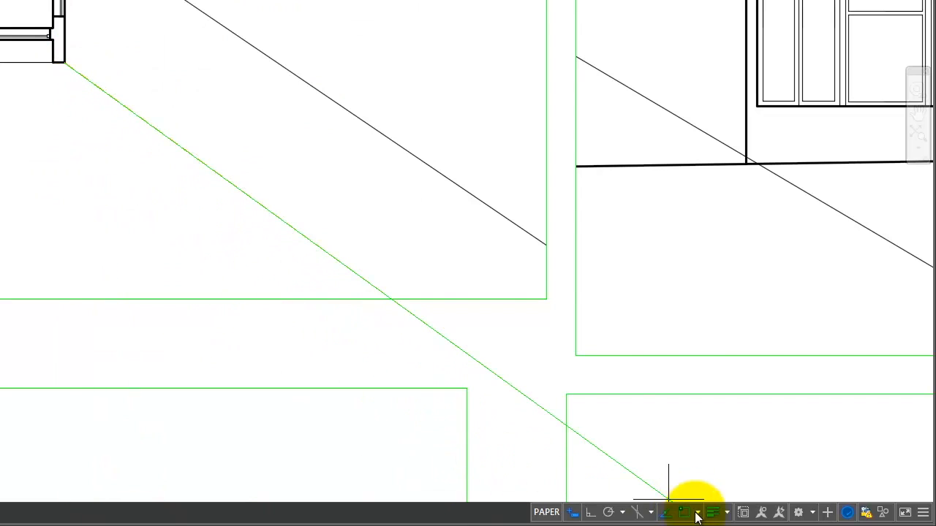
pyautogui.click(590, 512)
pyautogui.click(104, 192)
pyautogui.press('Return')
# Step: Move the lower-left elevation viewport by its top-right corner to beside the guide ray
pyautogui.scroll(-4, 112, 76)
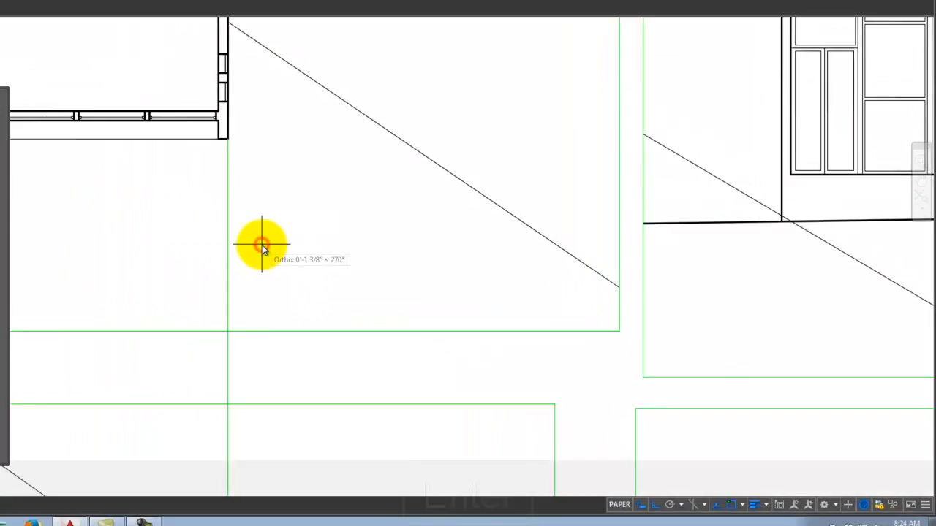
pyautogui.scroll(-2, 386, 210)
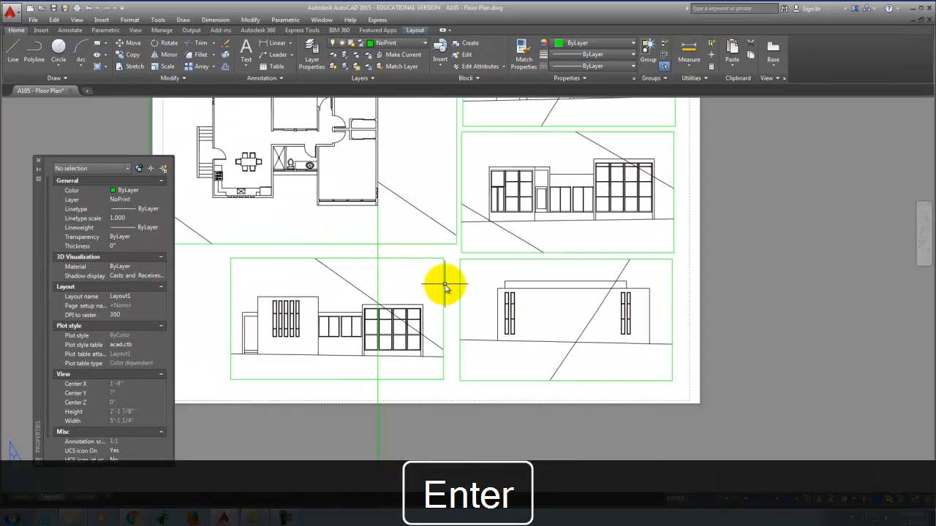
pyautogui.click(443, 285)
pyautogui.press('m')
pyautogui.press('Return')
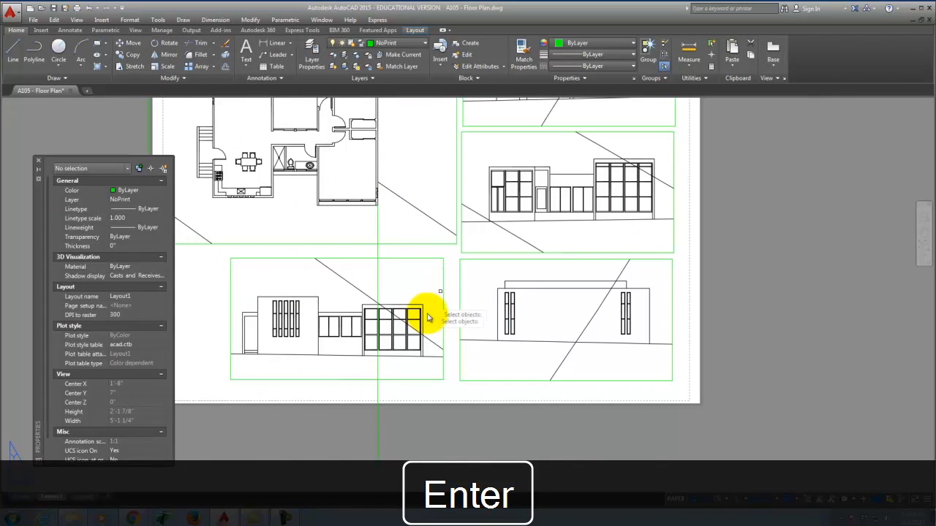
pyautogui.click(443, 316)
pyautogui.press('Return')
pyautogui.scroll(5, 444, 315)
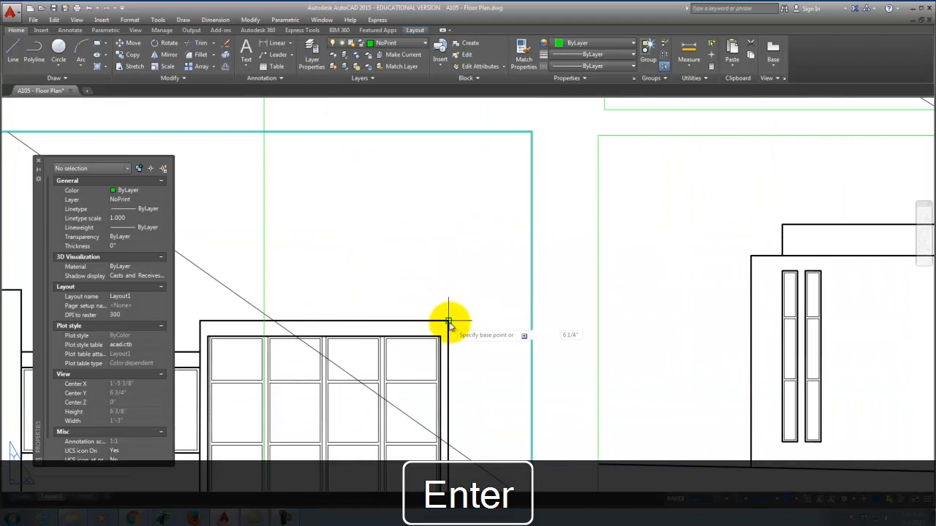
pyautogui.click(449, 322)
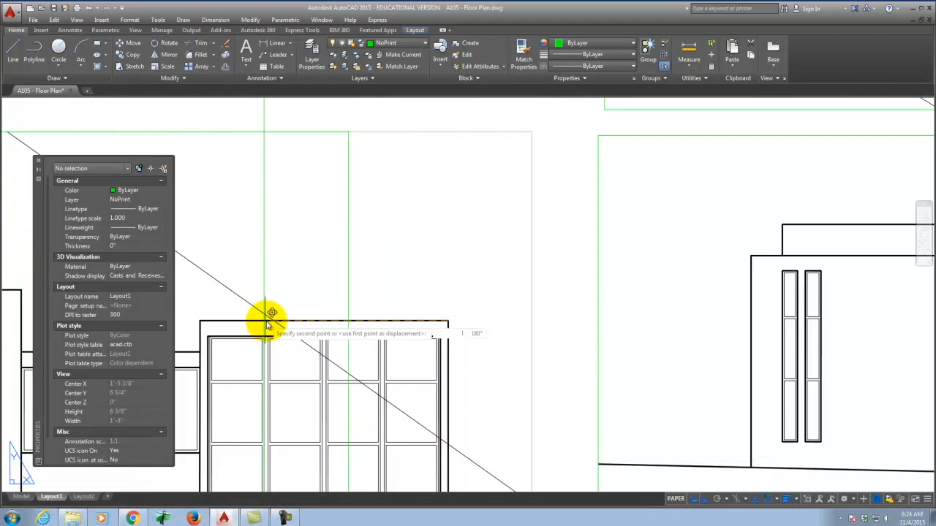
pyautogui.click(777, 501)
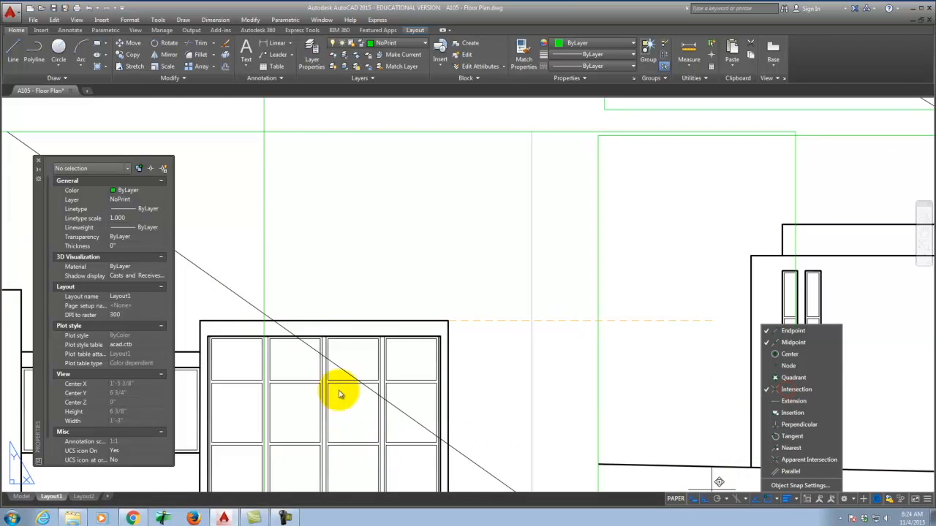
pyautogui.click(262, 322)
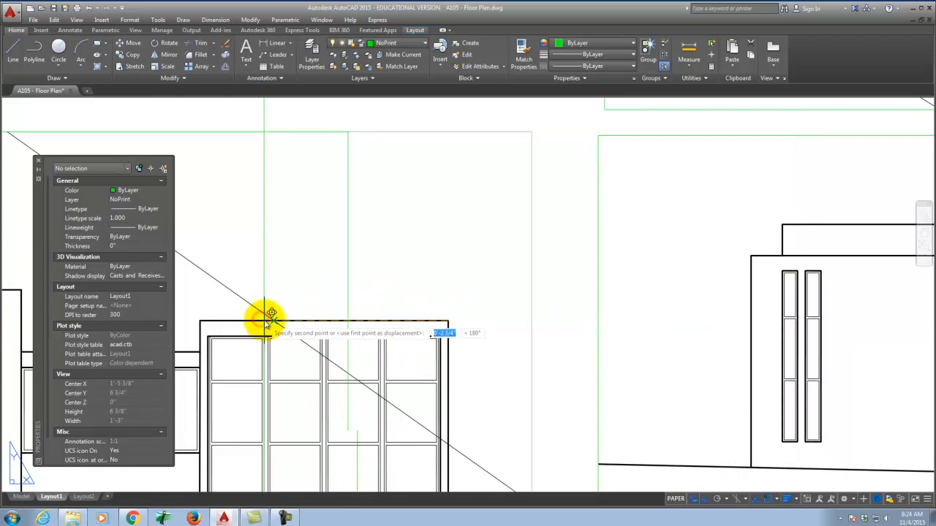
pyautogui.click(267, 320)
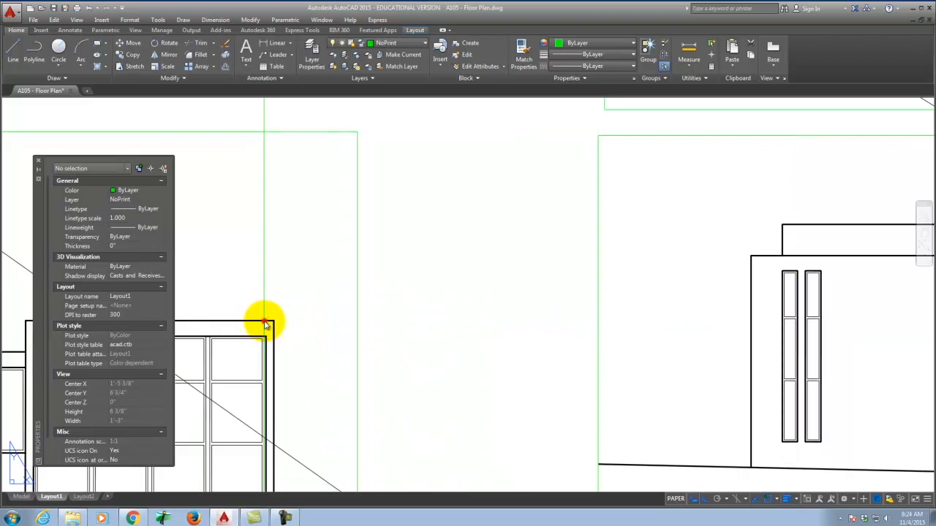
pyautogui.scroll(-4, 453, 322)
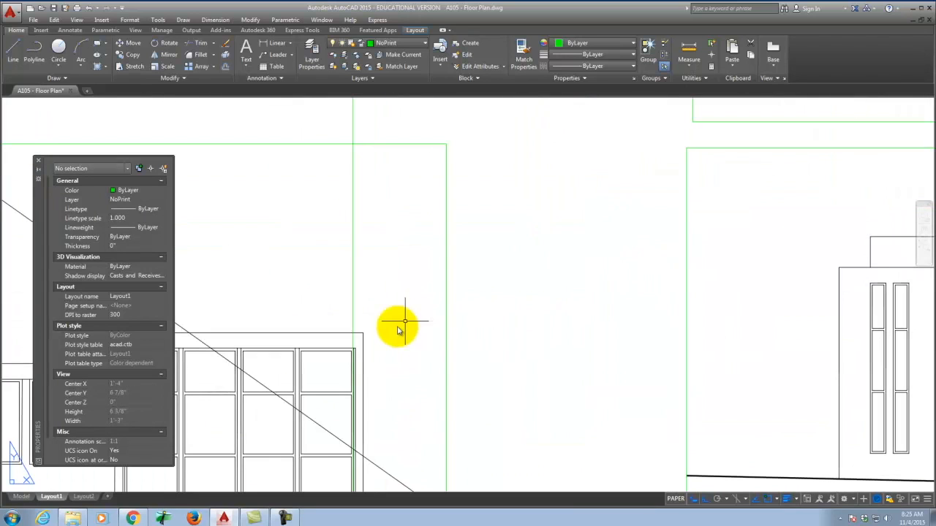
# Step: Move the lower-left viewport again, cross-selecting its border and using the elevation's top corner as base point
pyautogui.click(446, 338)
pyautogui.write('mov')
pyautogui.press('Return')
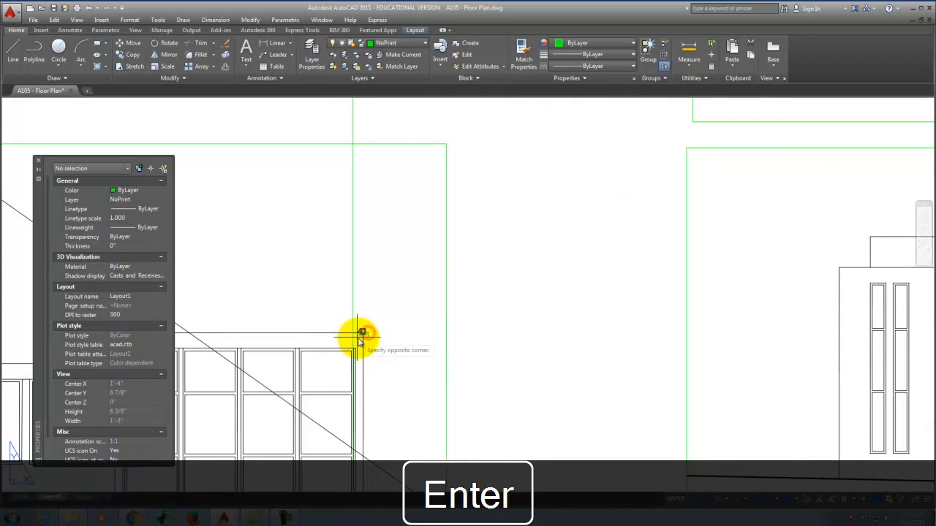
pyautogui.click(443, 334)
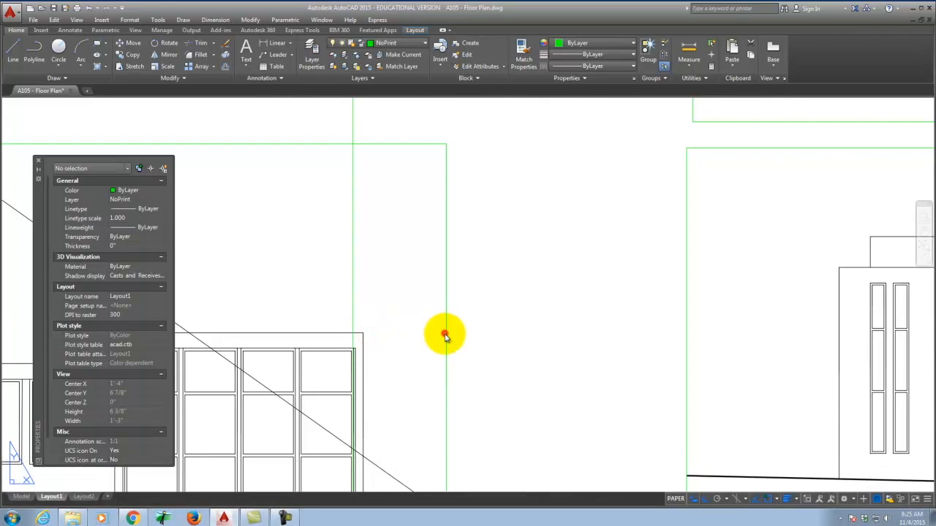
pyautogui.click(453, 388)
pyautogui.click(466, 371)
pyautogui.click(433, 334)
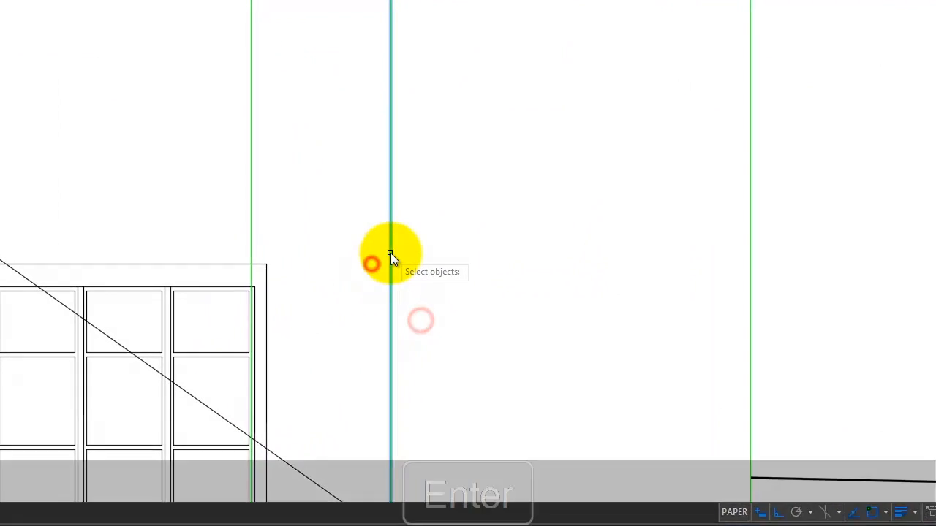
pyautogui.press('Return')
pyautogui.click(270, 264)
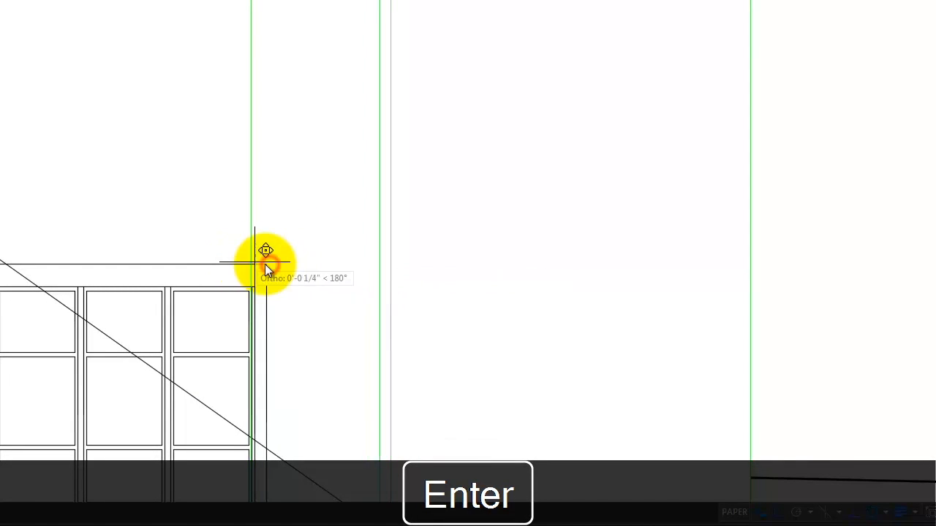
pyautogui.click(261, 267)
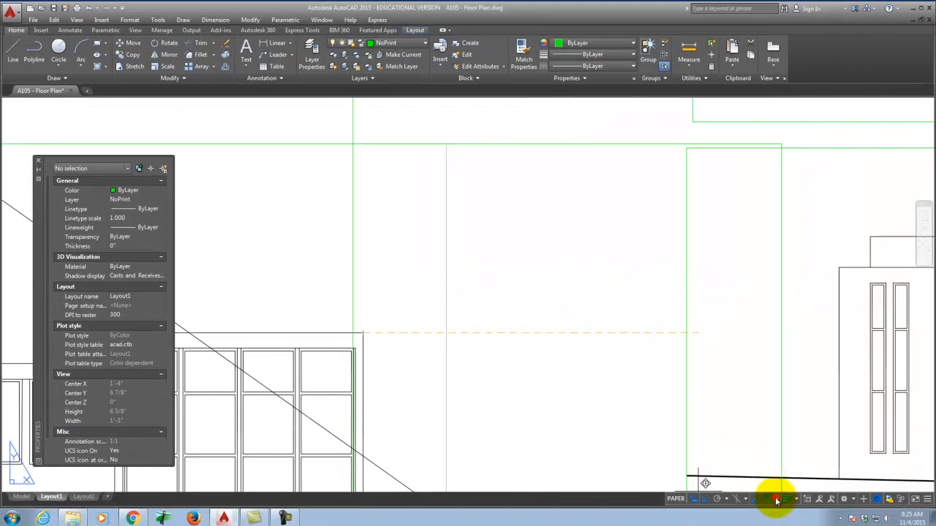
# Step: Enable Perpendicular snap and set the elevation corner exactly on the guide ray, then zoom out
pyautogui.click(777, 501)
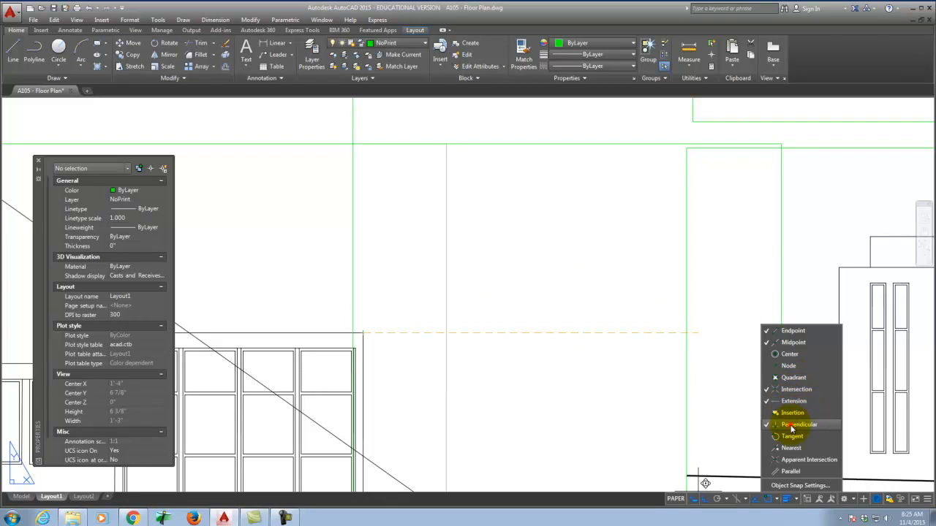
pyautogui.click(792, 501)
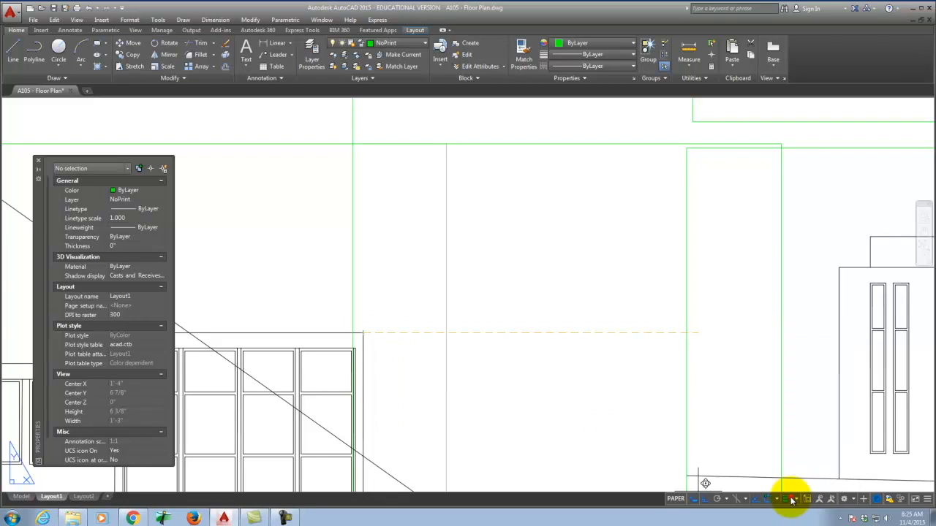
pyautogui.click(786, 503)
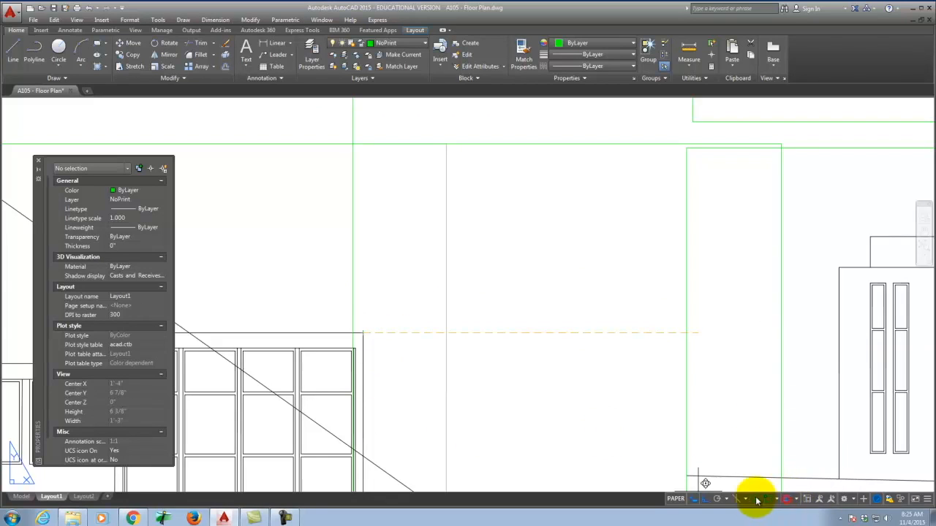
pyautogui.click(351, 333)
pyautogui.press('Escape')
pyautogui.scroll(-3, 450, 324)
pyautogui.scroll(-3, 443, 268)
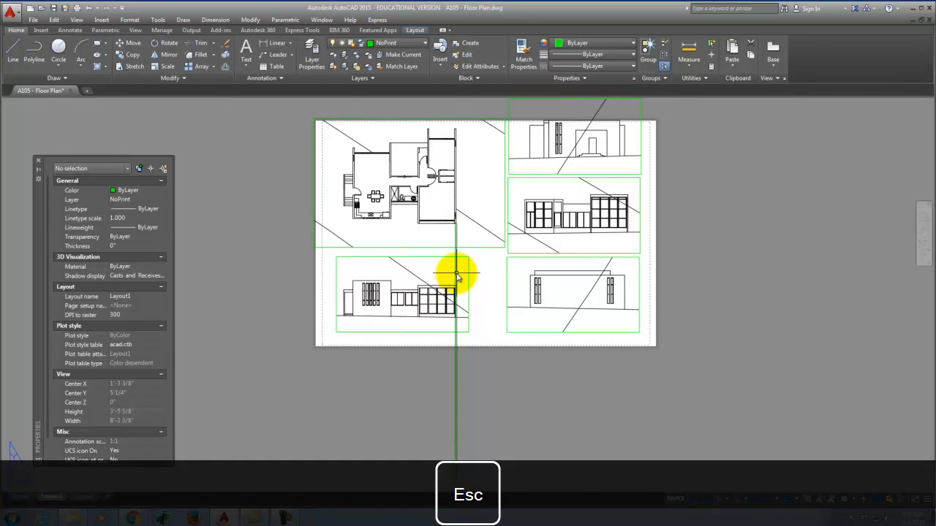
# Step: Move the lower-right elevation viewport slightly lower on the sheet
pyautogui.click(639, 286)
pyautogui.write('move')
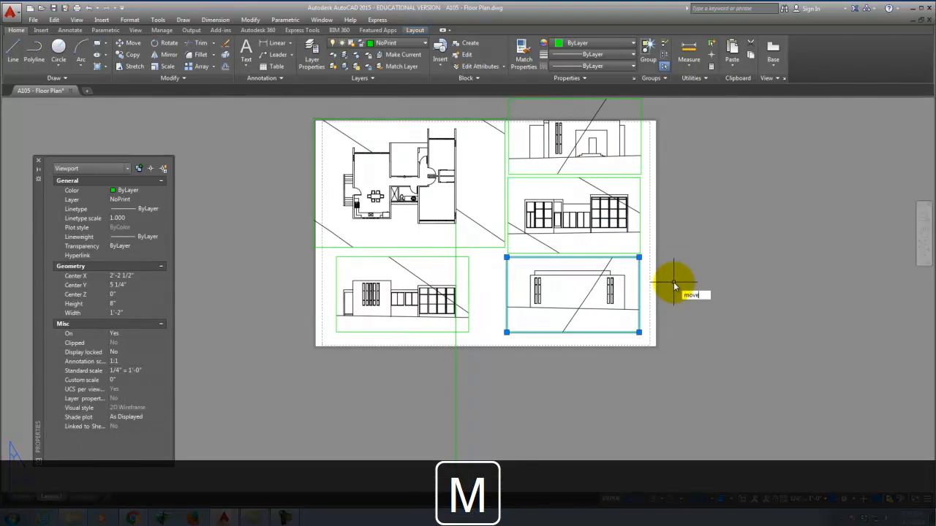
pyautogui.press('Return')
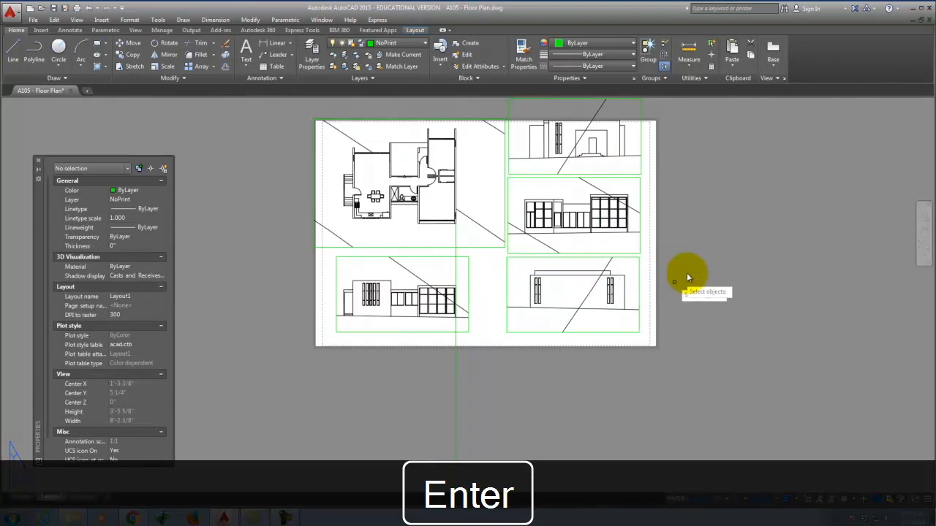
pyautogui.click(641, 274)
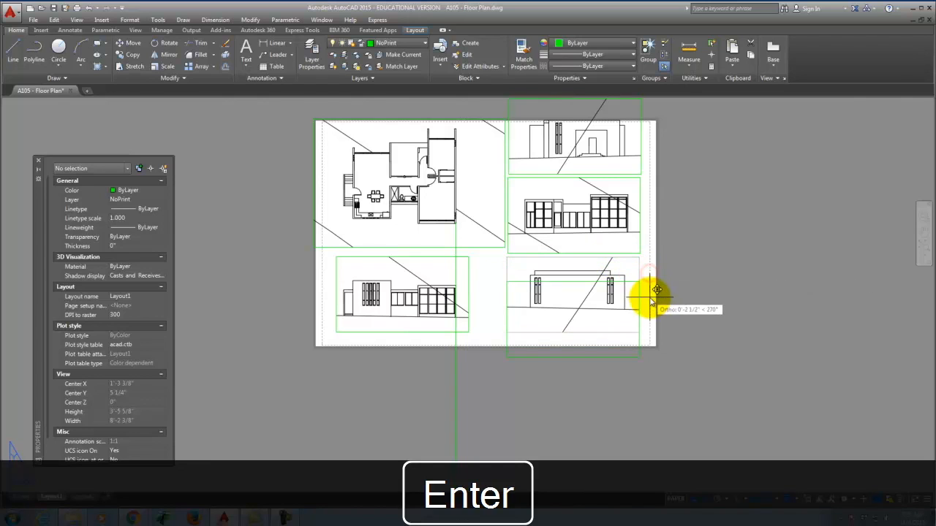
pyautogui.click(647, 289)
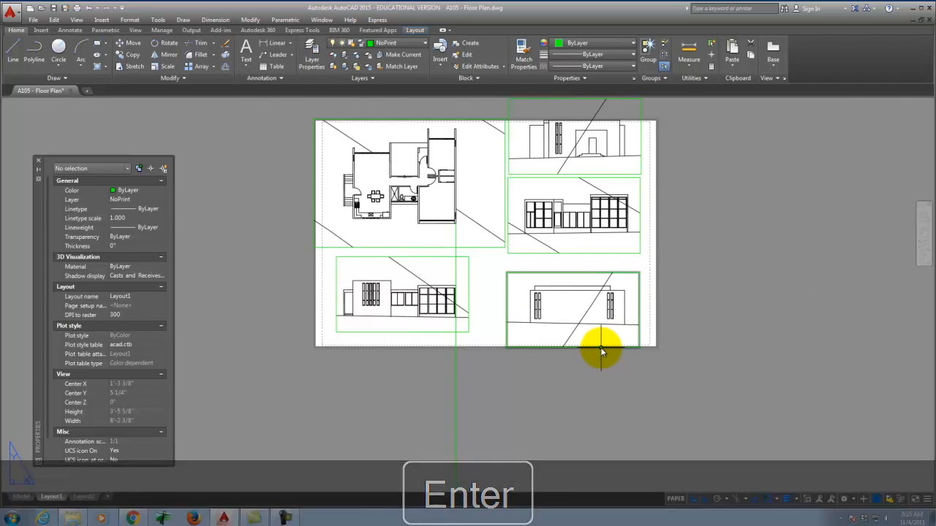
# Step: Shorten the lower-right viewport to 6 1/4" high by dragging its corner grip up
pyautogui.click(600, 347)
pyautogui.scroll(4, 638, 349)
pyautogui.click(636, 348)
pyautogui.click(641, 309)
pyautogui.scroll(-4, 641, 388)
# Step: Select the middle-right viewport and grab its bottom corner grip to shorten it
pyautogui.click(604, 281)
pyautogui.click(639, 283)
pyautogui.scroll(4, 643, 271)
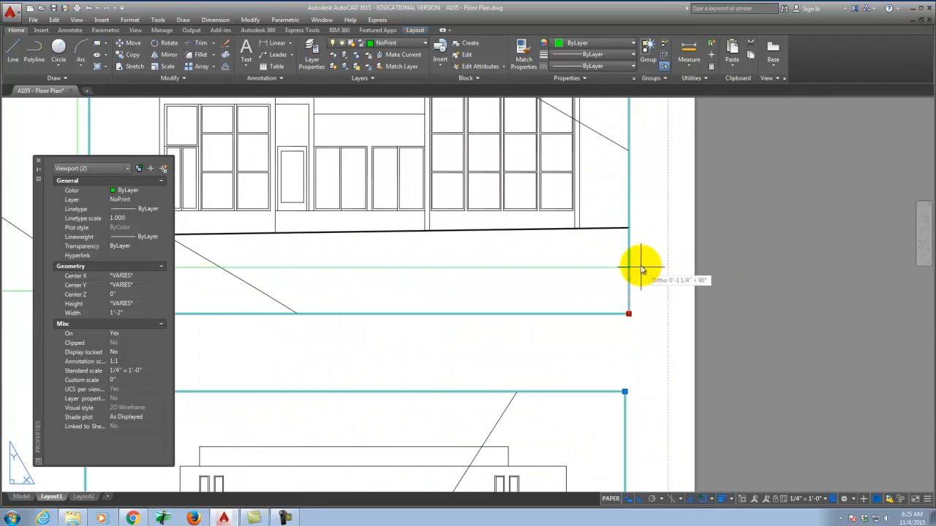
# Step: Move the middle-right elevation viewport lower on the sheet
pyautogui.click(639, 259)
pyautogui.scroll(-4, 660, 314)
pyautogui.press('m')
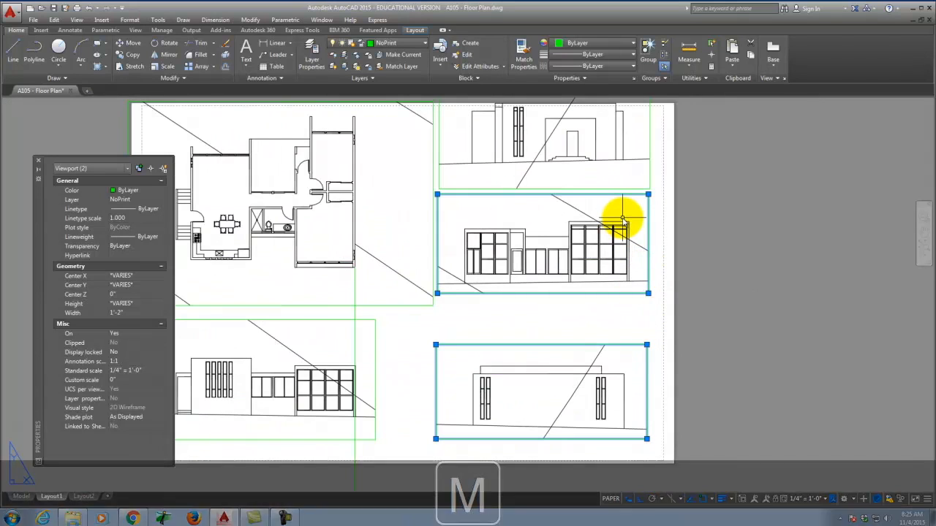
pyautogui.press('Return')
pyautogui.click(648, 234)
pyautogui.press('Return')
pyautogui.click(658, 231)
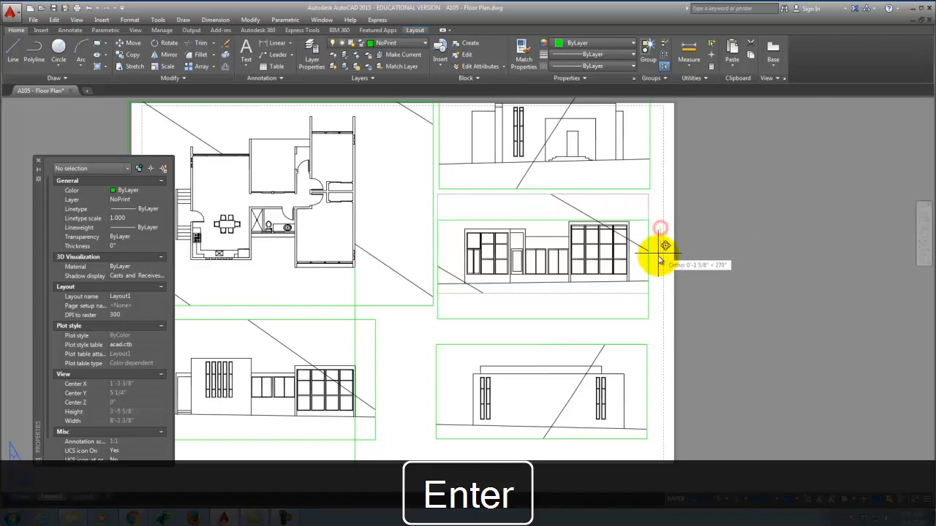
pyautogui.click(658, 275)
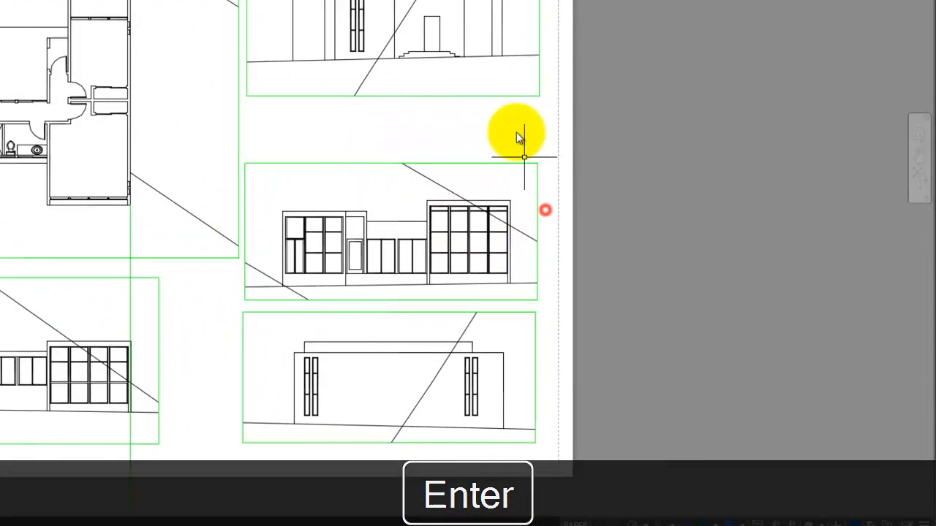
# Step: Shorten the top-right elevation viewport by raising its bottom edge
pyautogui.click(403, 68)
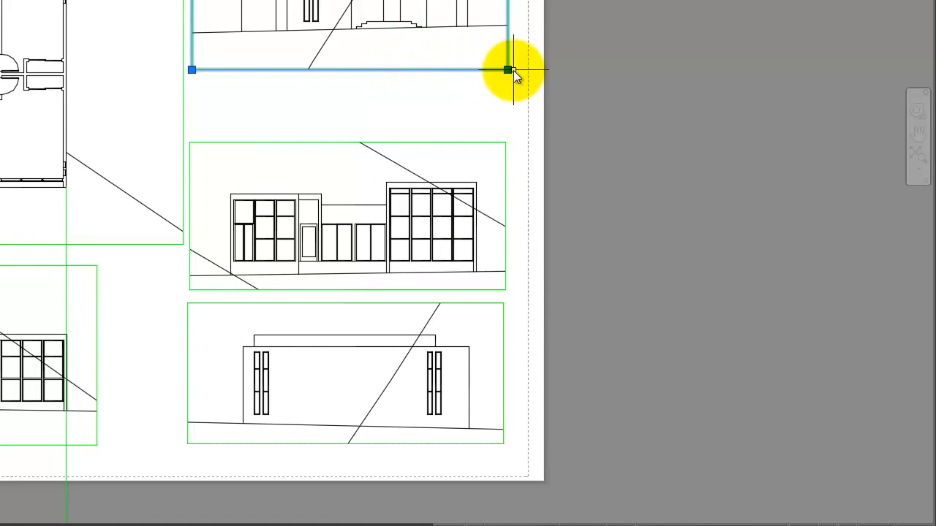
pyautogui.click(507, 69)
pyautogui.click(518, 44)
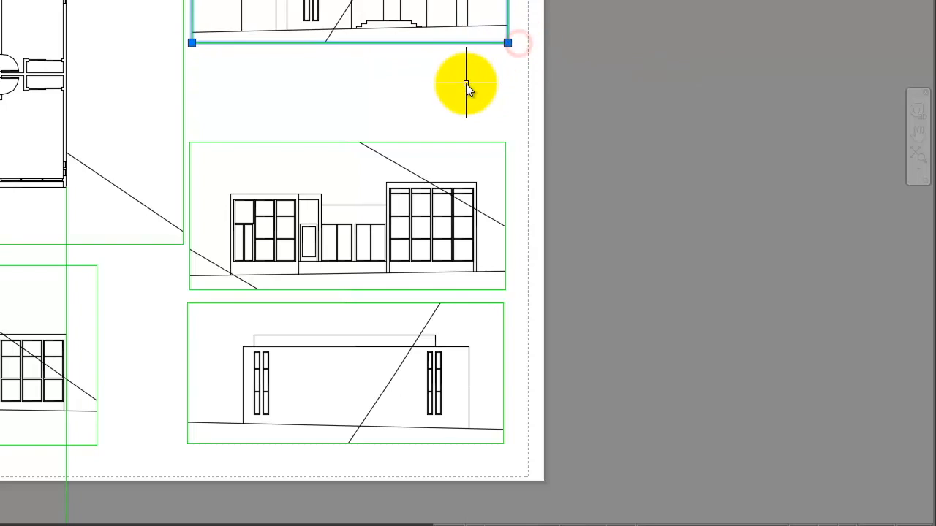
# Step: Move the shortened top-right viewport down toward the middle-right one
pyautogui.press('m')
pyautogui.press('Return')
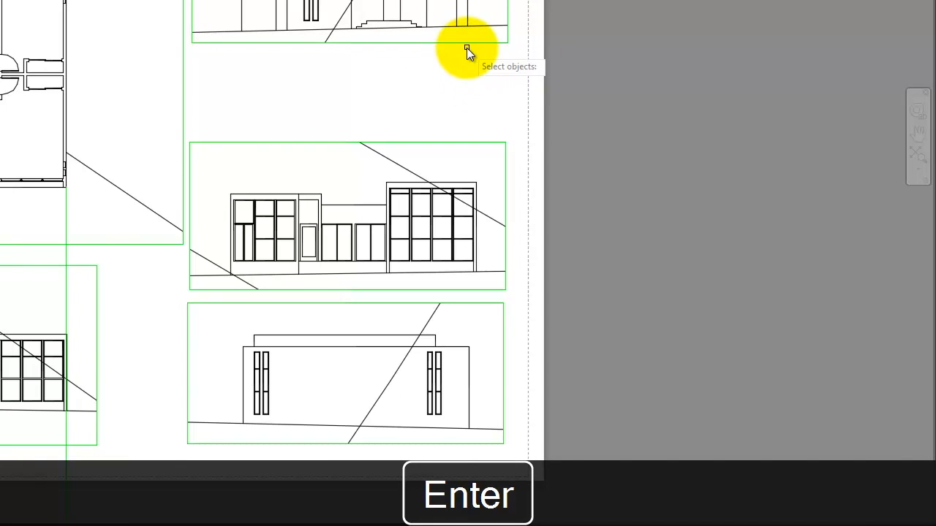
pyautogui.click(467, 43)
pyautogui.press('Return')
pyautogui.click(585, 46)
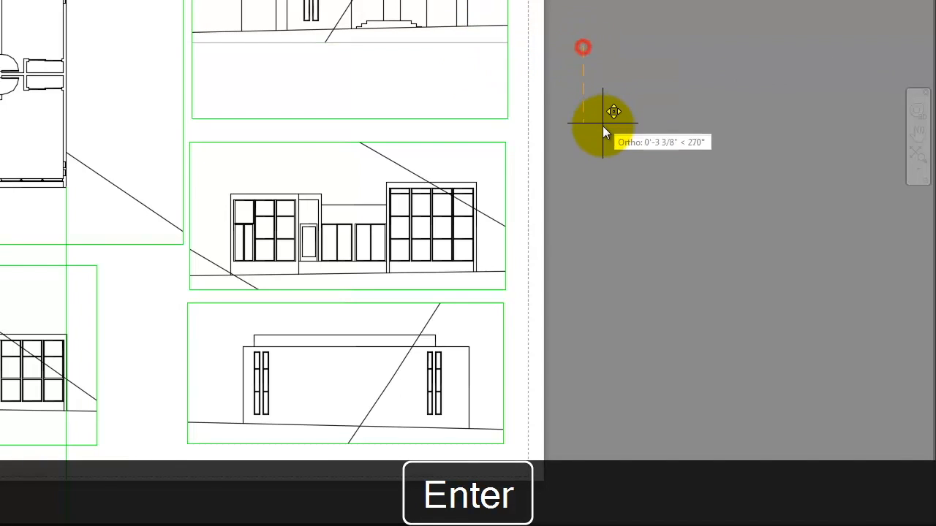
pyautogui.click(604, 131)
# Step: Nudge the top-right viewport slightly higher so the right-hand column lines up evenly
pyautogui.click(523, 81)
pyautogui.click(495, 61)
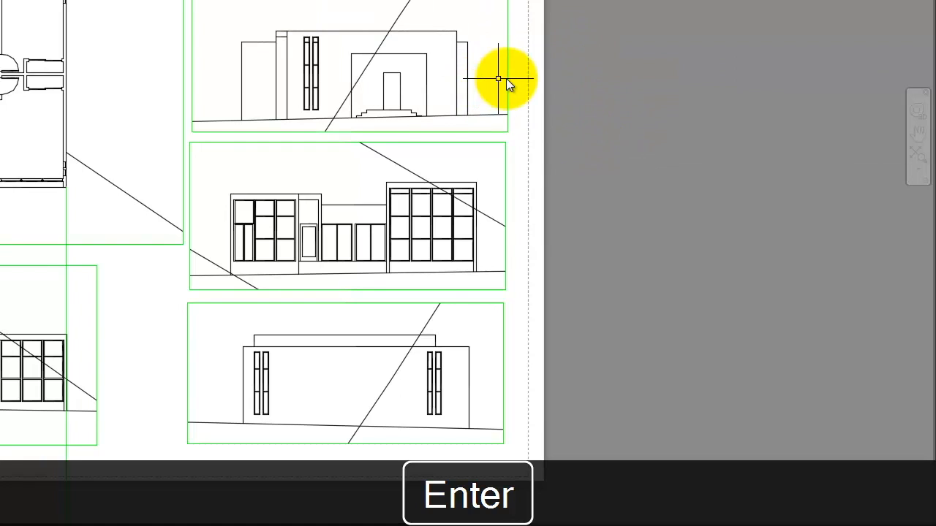
pyautogui.press('m')
pyautogui.press('Return')
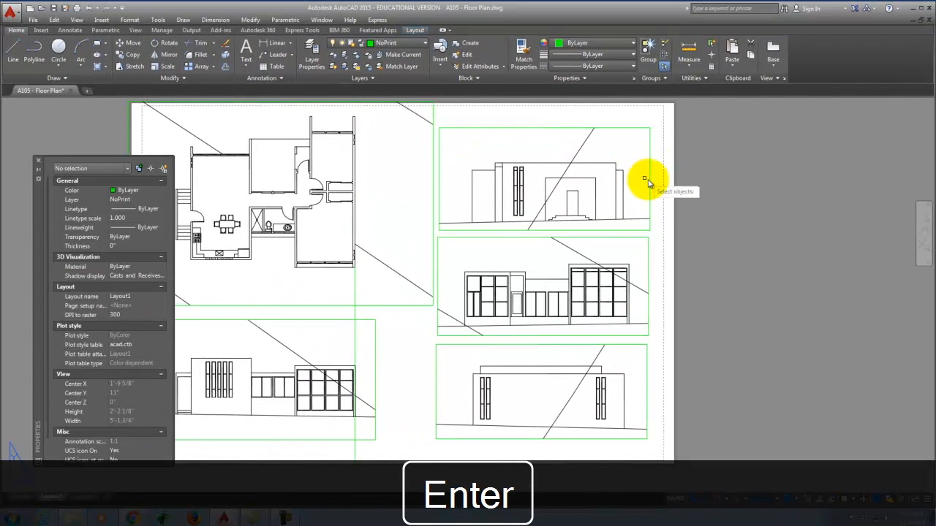
pyautogui.click(646, 180)
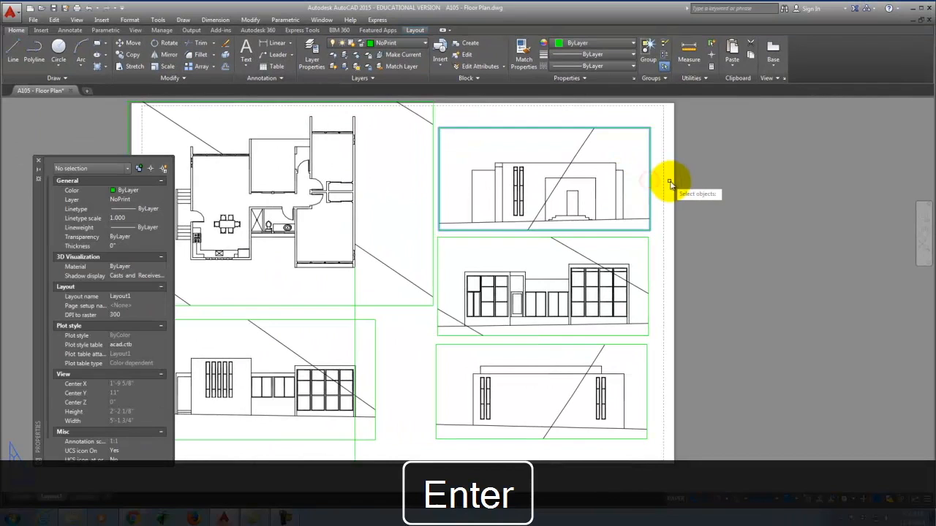
pyautogui.press('Return')
pyautogui.click(695, 192)
pyautogui.click(700, 183)
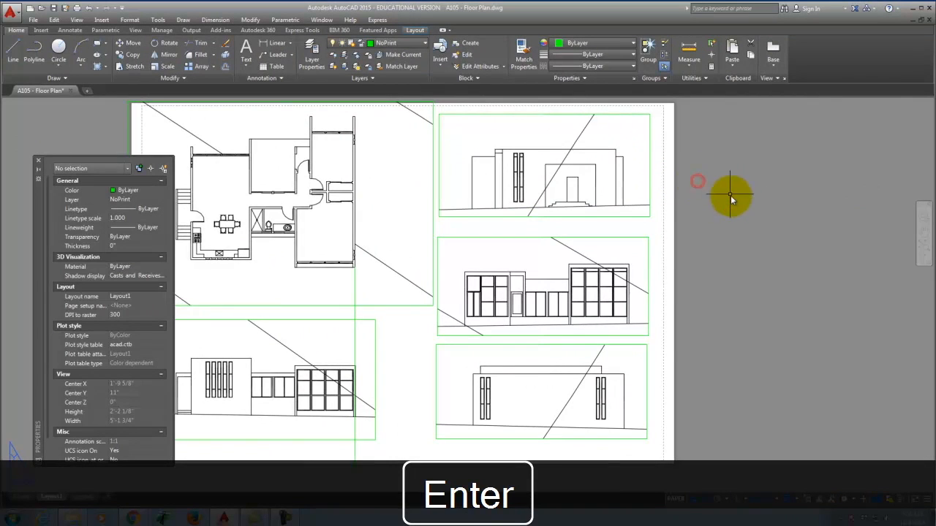
pyautogui.scroll(-3, 701, 186)
pyautogui.press('Escape')
pyautogui.scroll(3, 340, 136)
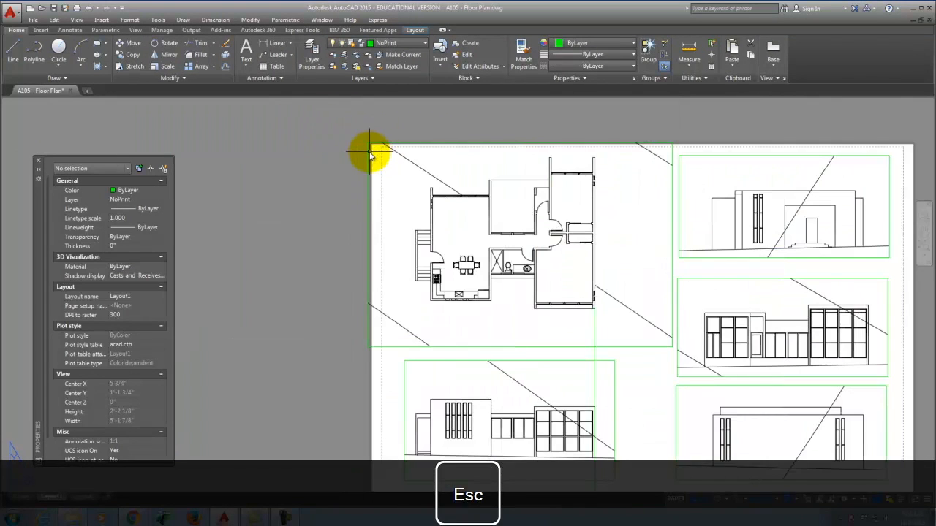
# Step: Pull in the floor plan viewport's left edge and top-left corner, narrowing it to 1'-7" wide
pyautogui.click(369, 150)
pyautogui.click(369, 145)
pyautogui.scroll(5, 371, 146)
pyautogui.click(372, 143)
pyautogui.click(371, 103)
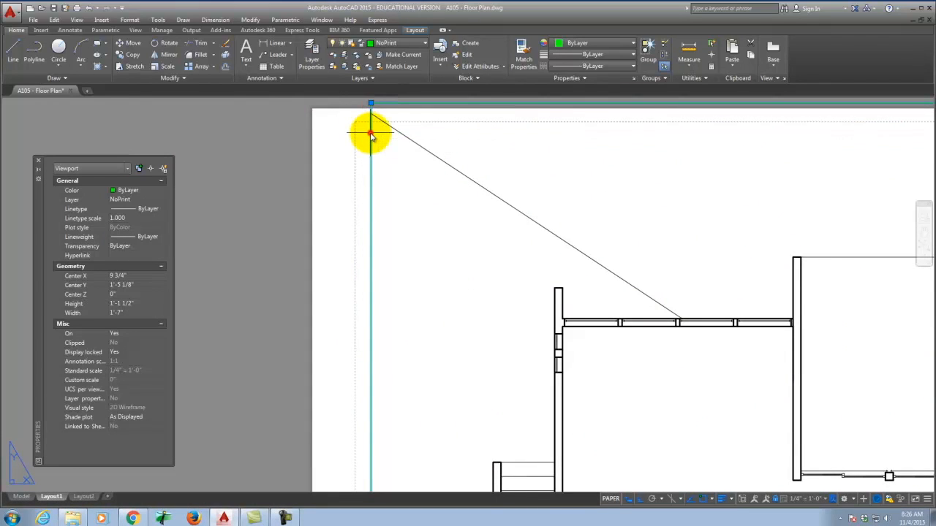
pyautogui.click(366, 131)
pyautogui.press('Escape')
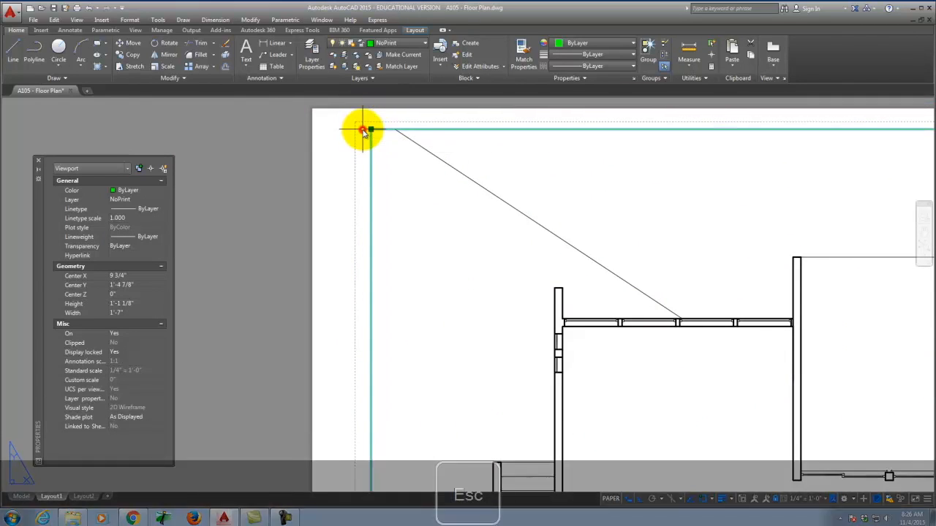
pyautogui.scroll(-3, 331, 161)
pyautogui.scroll(5, 348, 151)
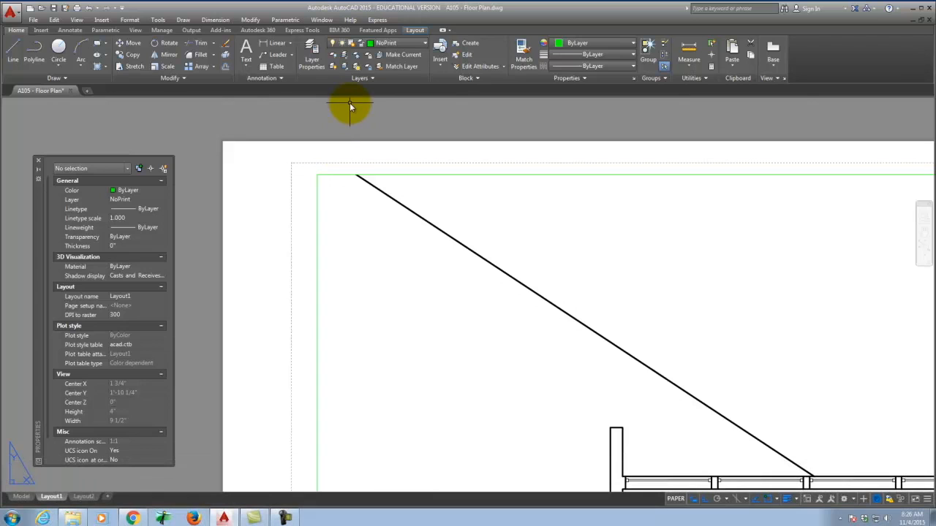
pyautogui.scroll(-5, 246, 167)
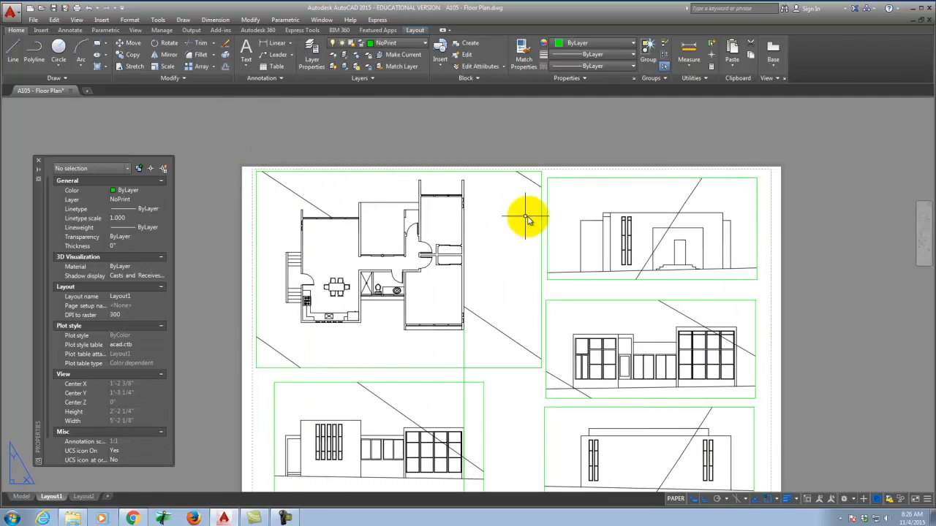
# Step: Switch to model space to view the house floor plan with its four elevations
pyautogui.scroll(-2, 455, 200)
pyautogui.scroll(2, 539, 264)
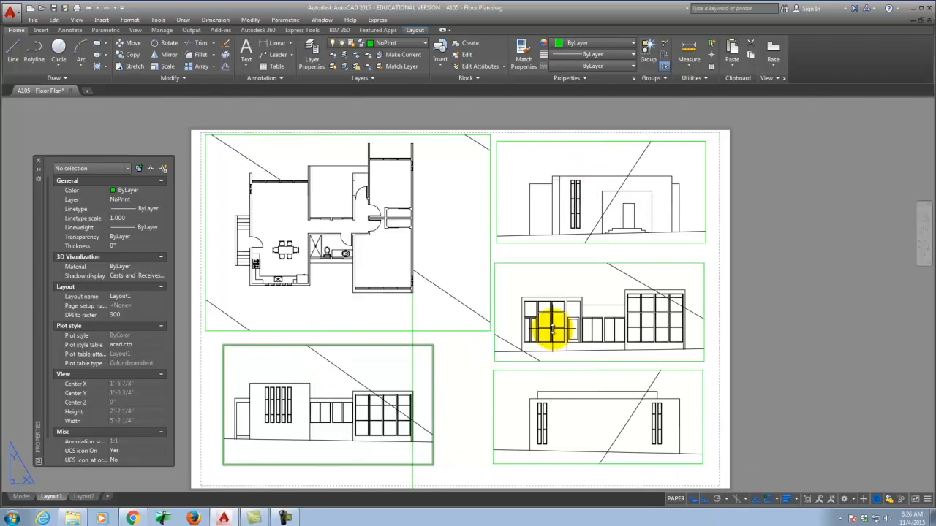
pyautogui.scroll(3, 438, 382)
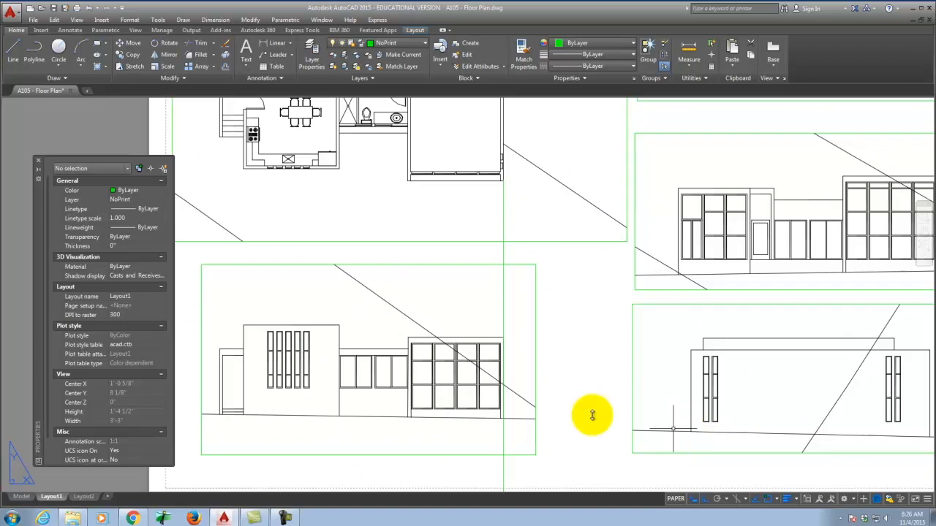
pyautogui.click(23, 496)
pyautogui.scroll(4, 575, 356)
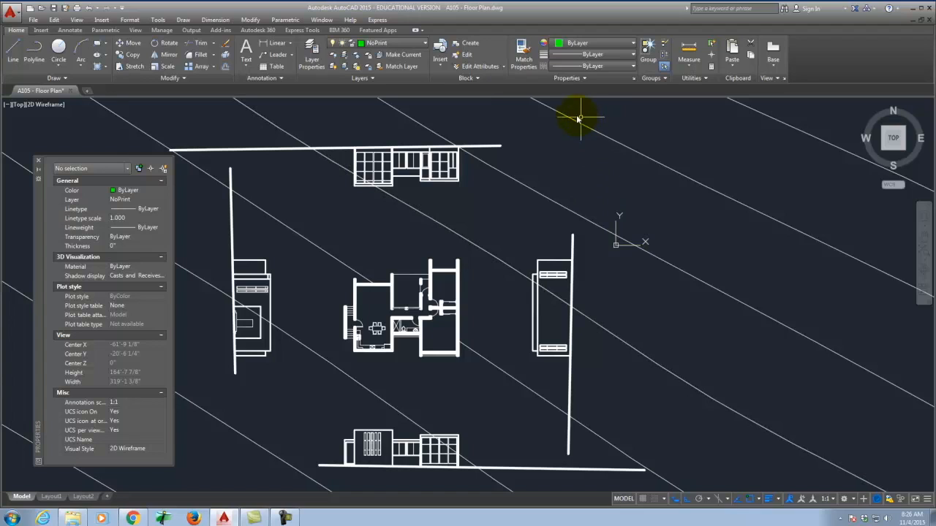
# Step: On Layout1, set Display locked to Yes for all four elevation viewports
pyautogui.click(51, 498)
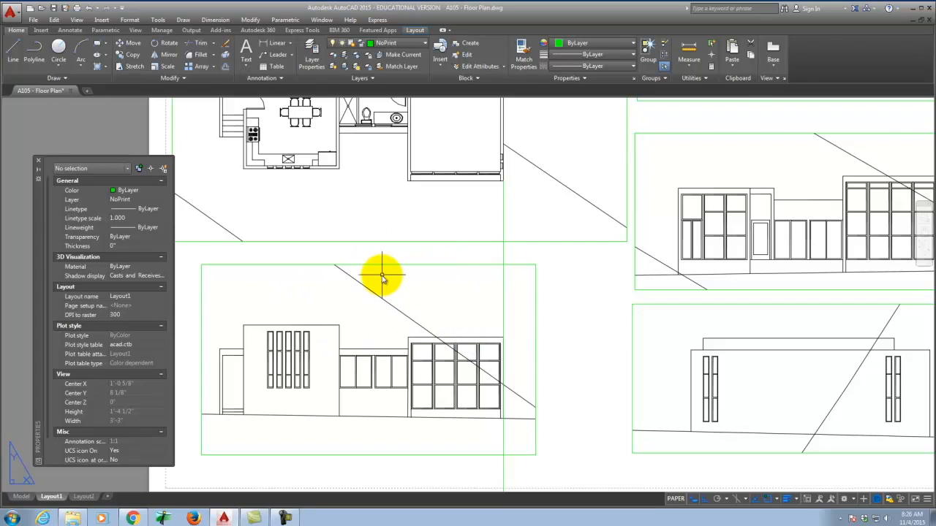
pyautogui.scroll(-4, 384, 279)
pyautogui.click(479, 300)
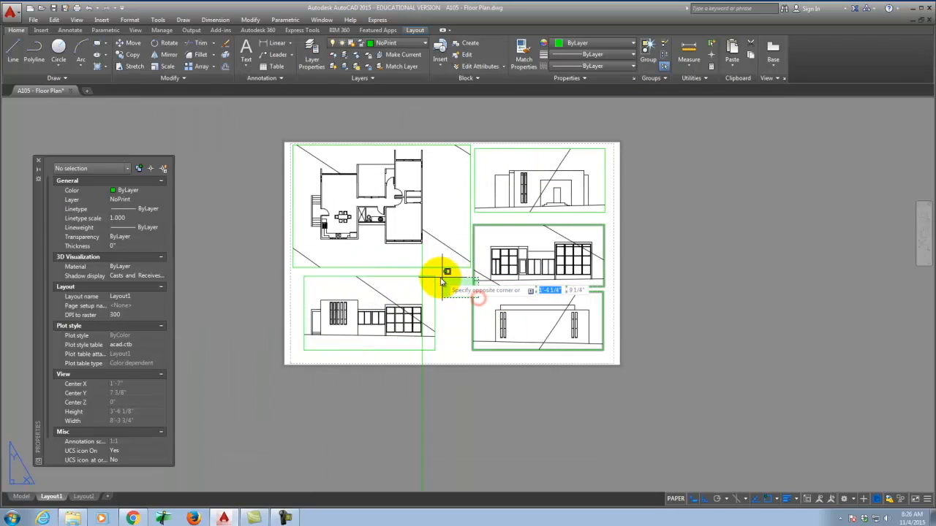
pyautogui.click(428, 271)
pyautogui.click(494, 212)
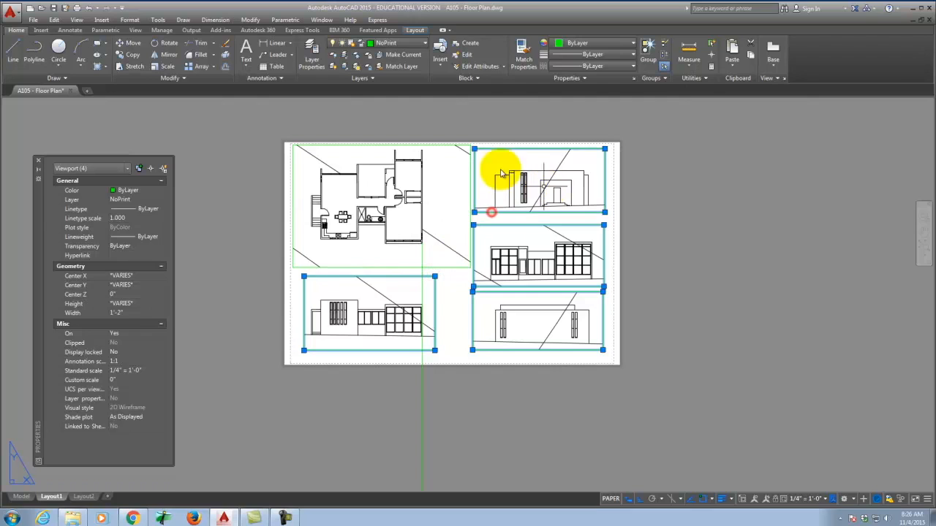
pyautogui.click(129, 368)
pyautogui.press('Escape')
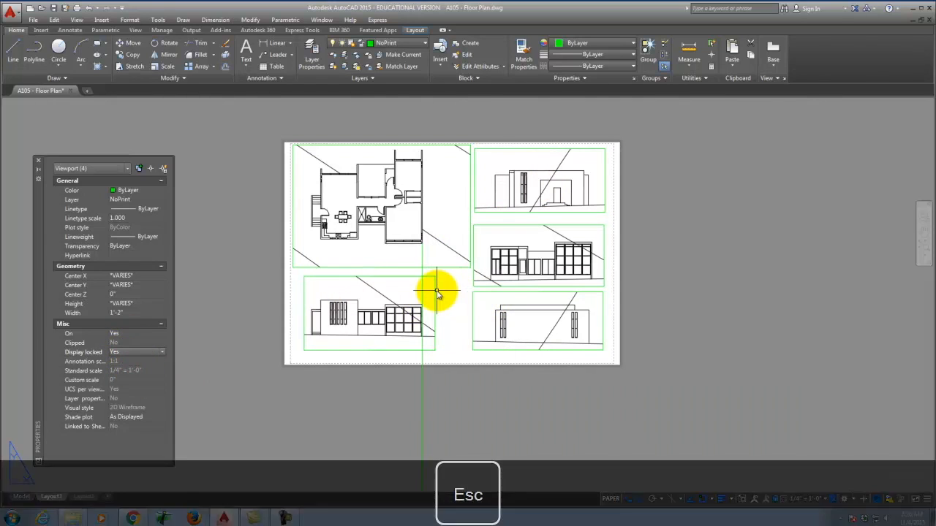
pyautogui.scroll(4, 336, 291)
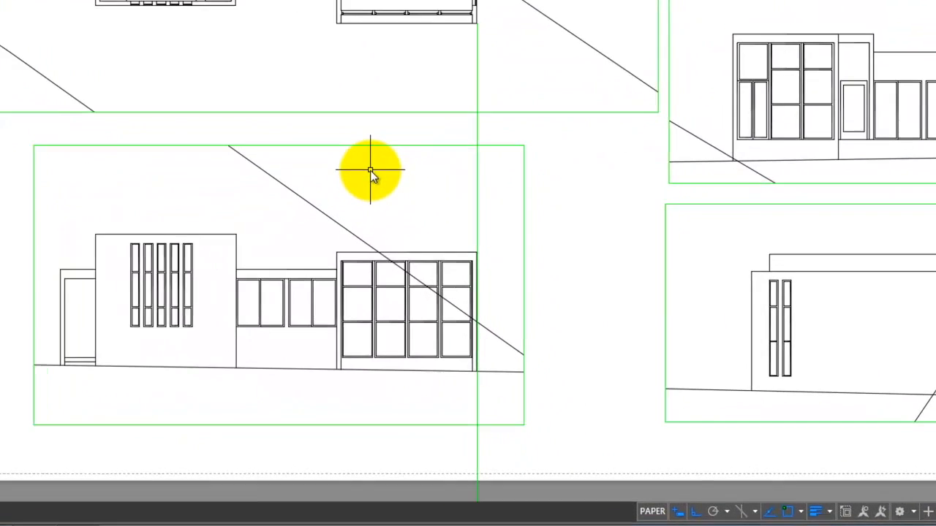
# Step: VP-freeze the Topography layer in the bottom-left elevation viewport only
pyautogui.doubleClick(463, 247)
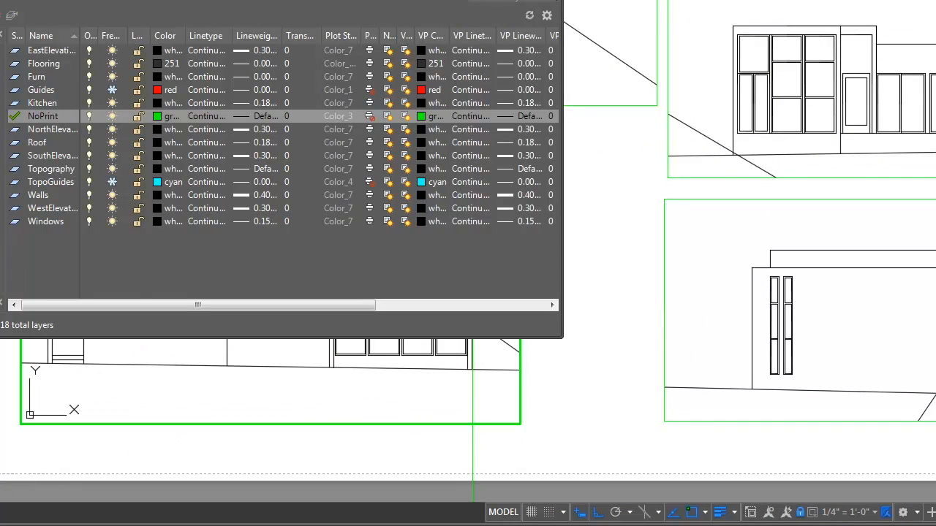
pyautogui.click(47, 171)
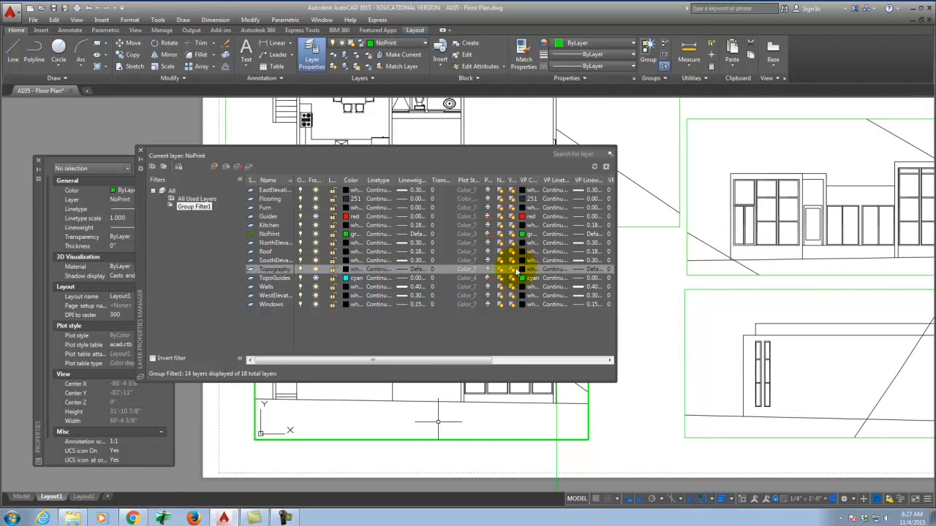
pyautogui.click(512, 272)
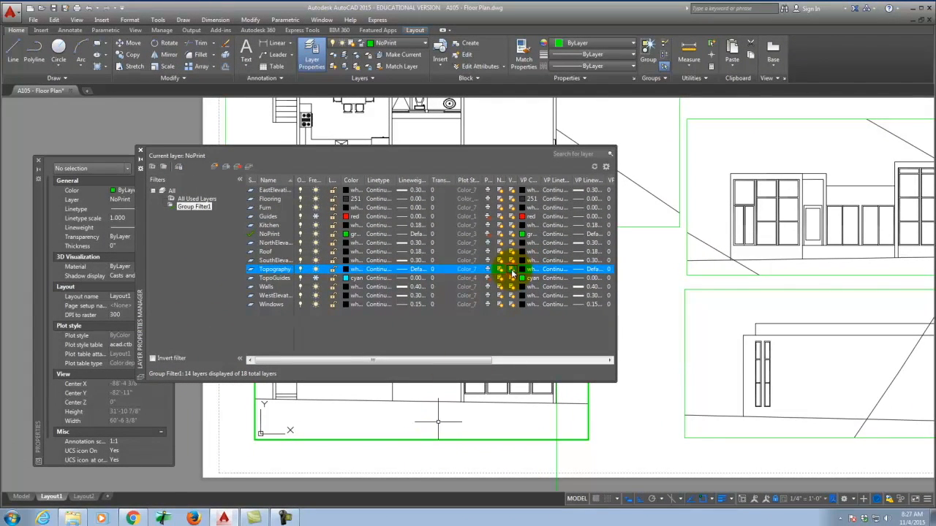
pyautogui.click(141, 151)
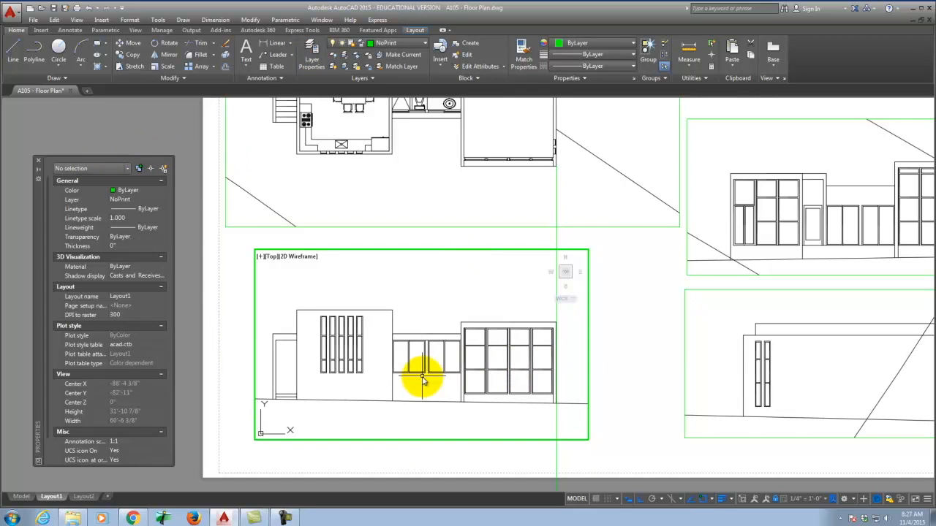
pyautogui.scroll(-4, 359, 307)
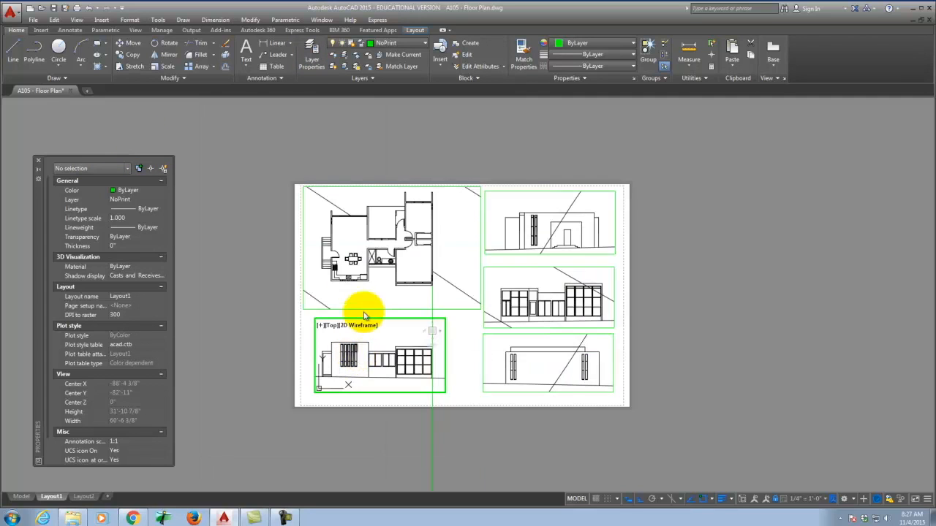
pyautogui.scroll(4, 388, 259)
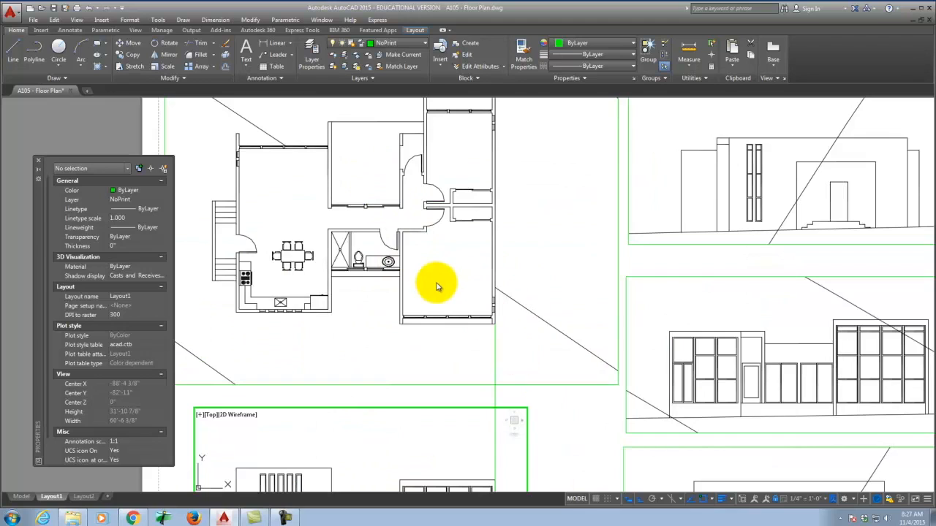
pyautogui.scroll(-2, 402, 261)
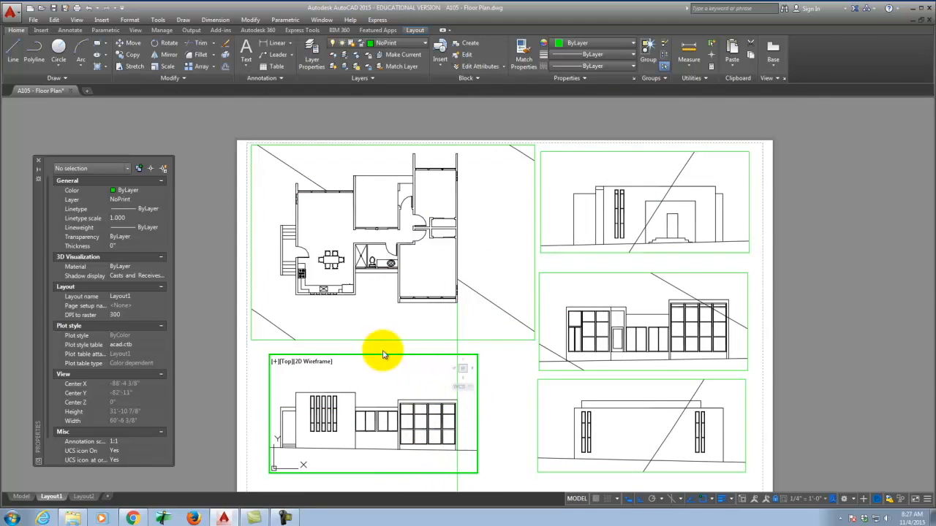
pyautogui.scroll(-2, 403, 371)
pyautogui.scroll(2, 406, 380)
# Step: VP-freeze Topography in the top-right elevation viewport, then close the layer and properties palettes
pyautogui.click(532, 371)
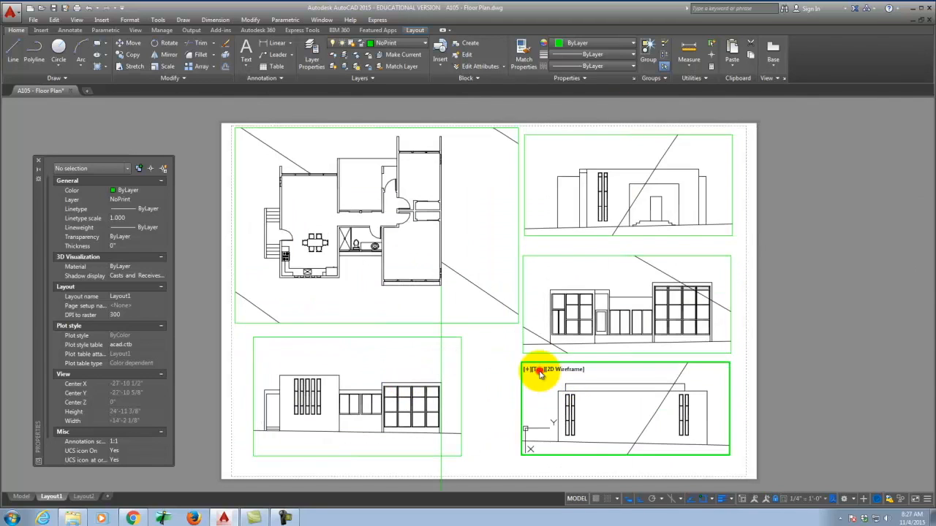
pyautogui.click(312, 52)
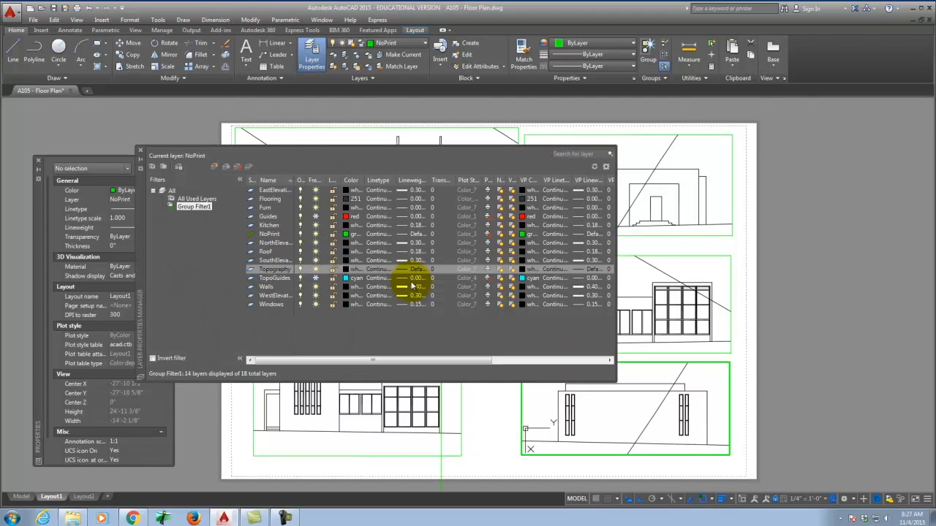
pyautogui.click(512, 272)
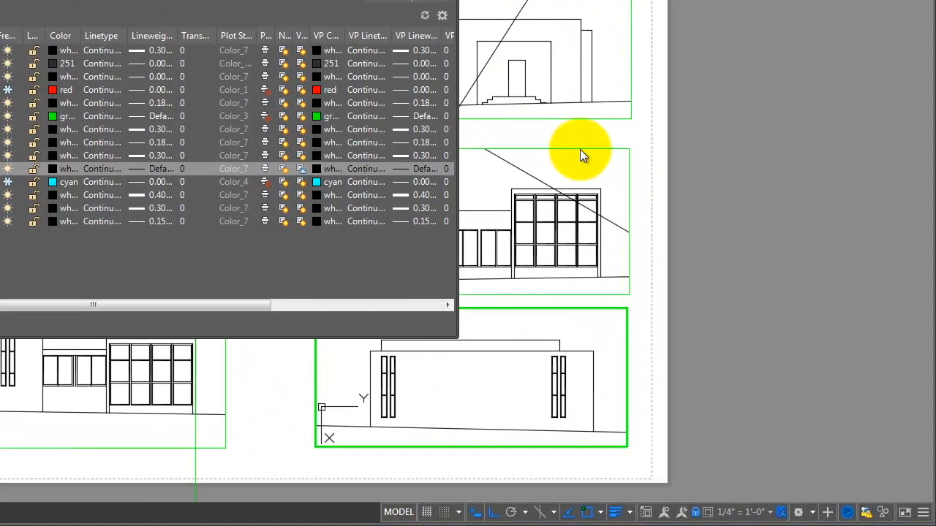
pyautogui.click(560, 168)
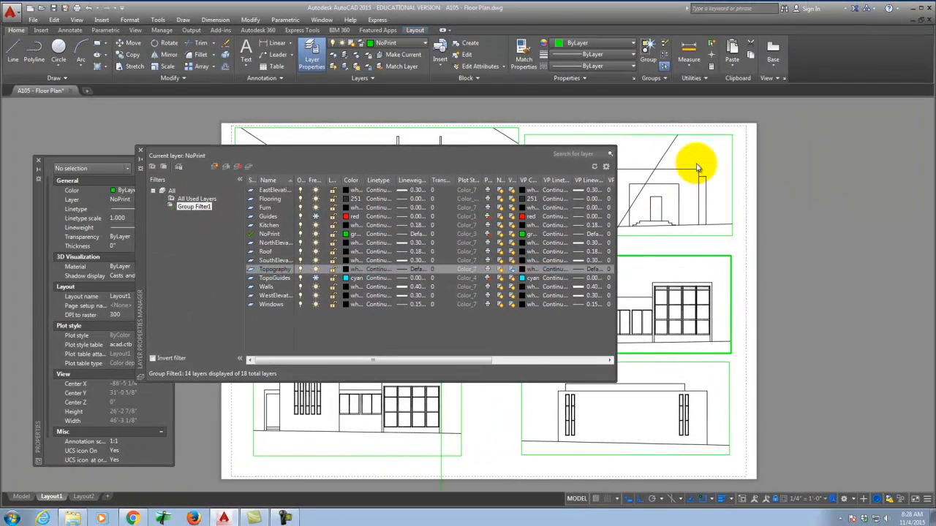
pyautogui.click(697, 168)
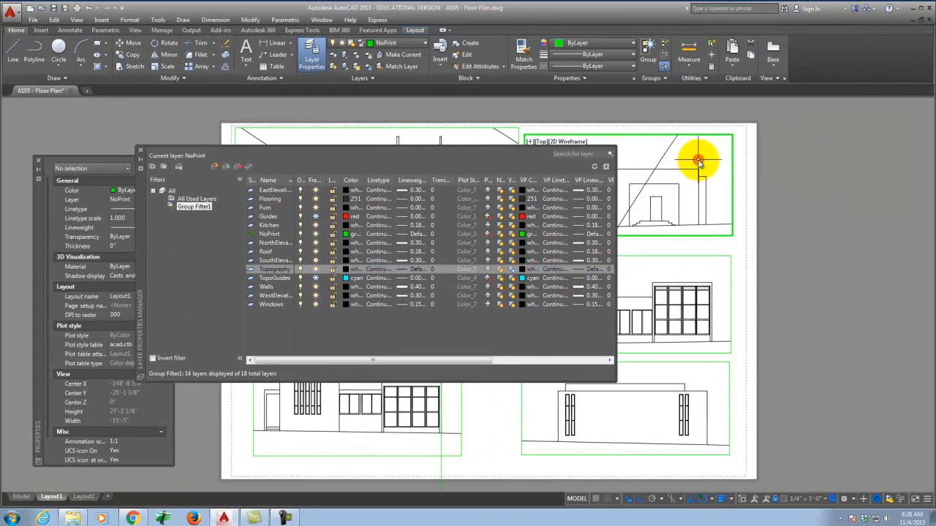
pyautogui.click(512, 269)
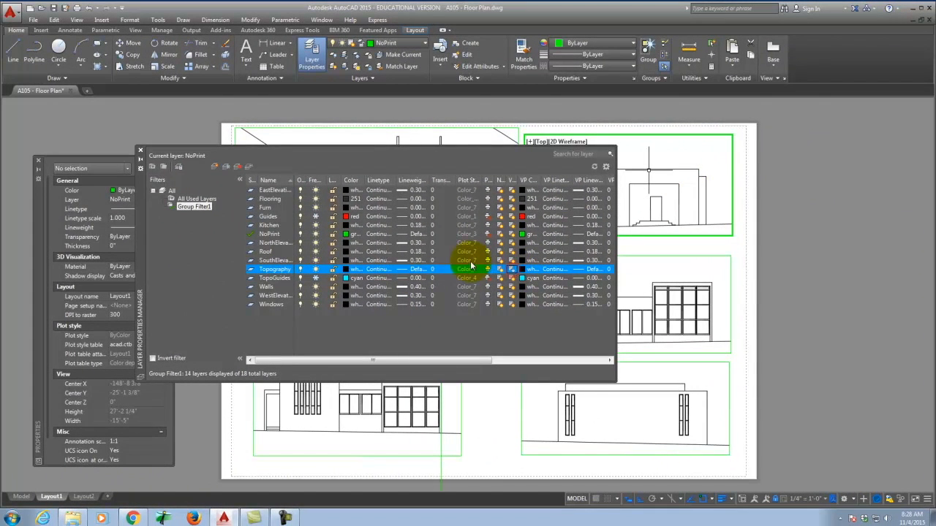
pyautogui.click(141, 154)
pyautogui.click(41, 158)
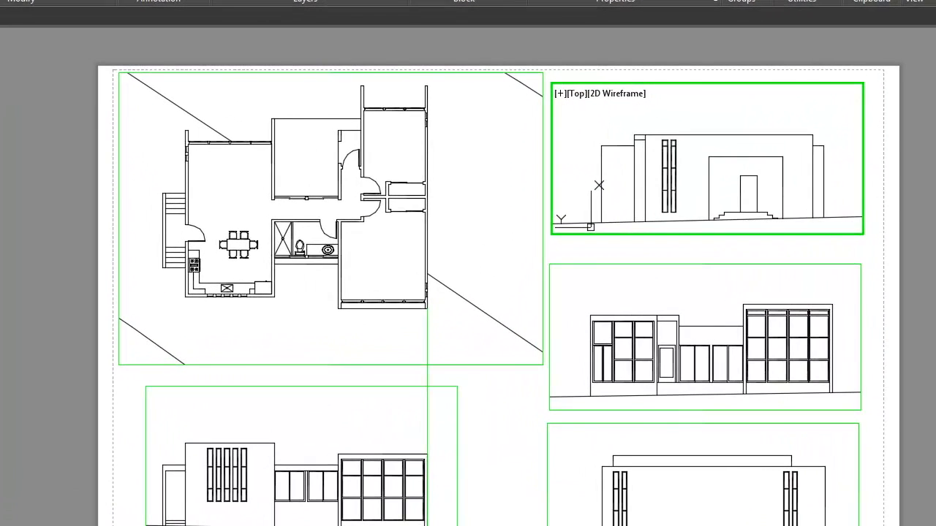
# Step: Plot Layout1 with DWG To PDF and browse to the Dropbox\A135 folder
pyautogui.hotkey('ctrl', 'p')
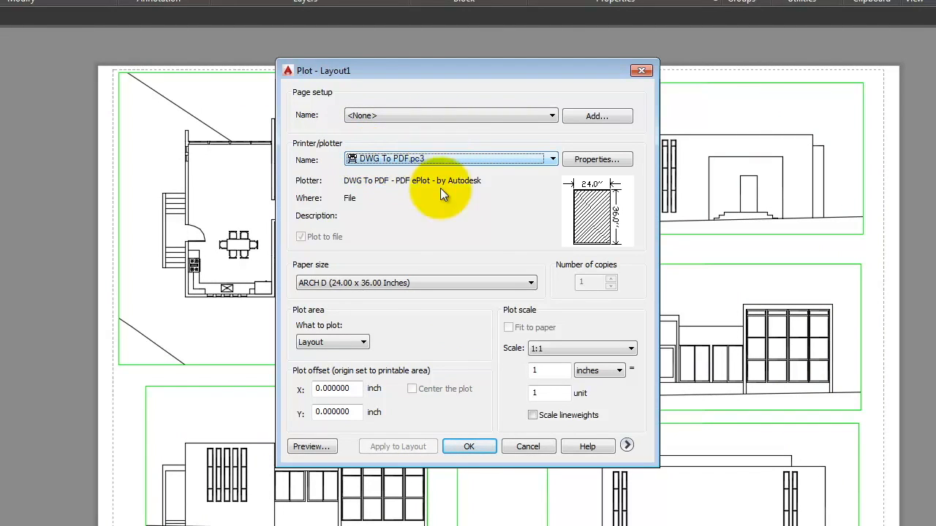
pyautogui.click(481, 446)
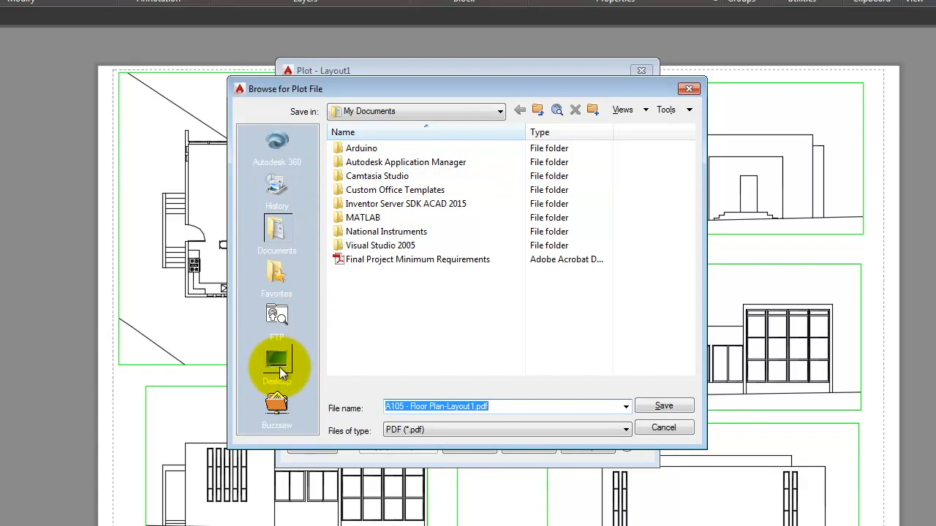
pyautogui.click(282, 362)
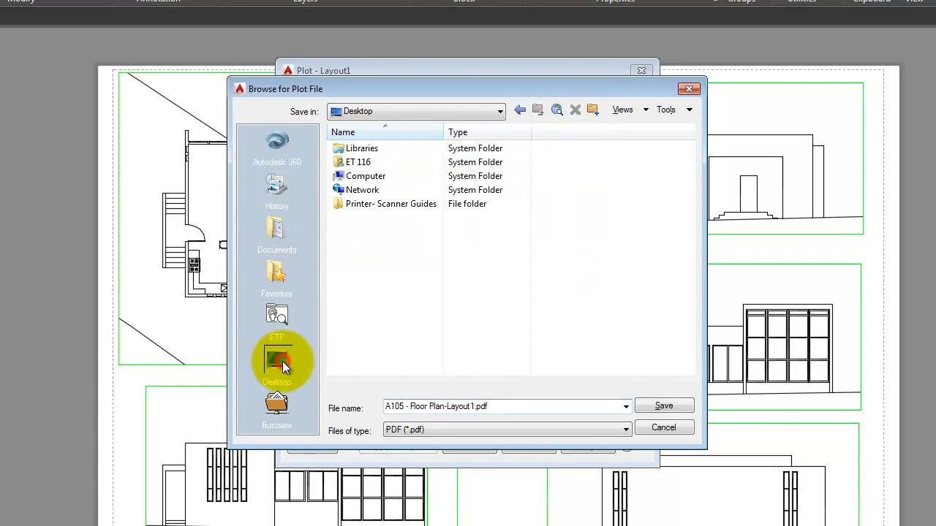
pyautogui.doubleClick(364, 176)
pyautogui.doubleClick(370, 269)
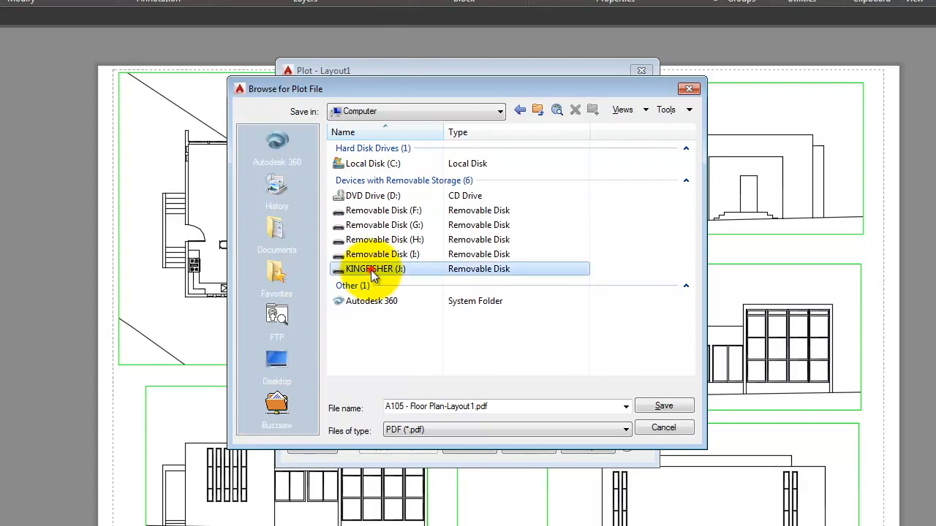
pyautogui.doubleClick(364, 189)
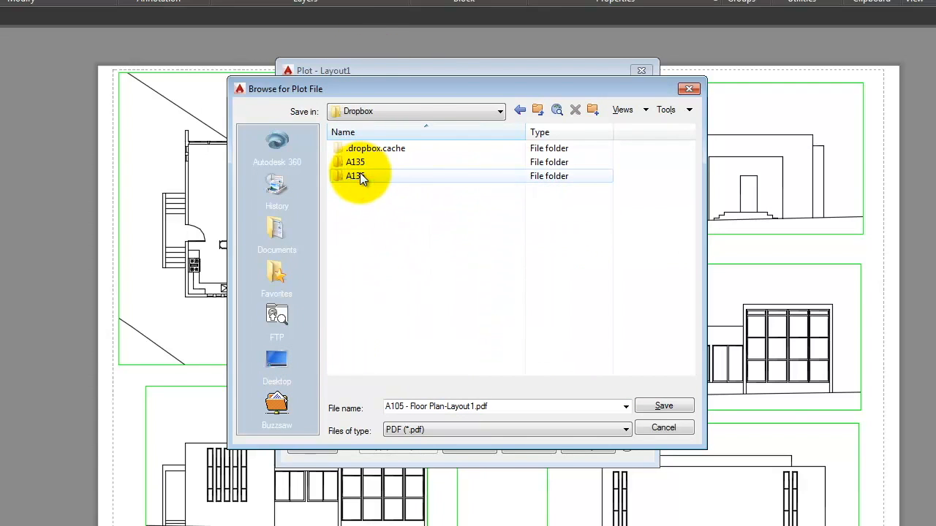
pyautogui.doubleClick(357, 162)
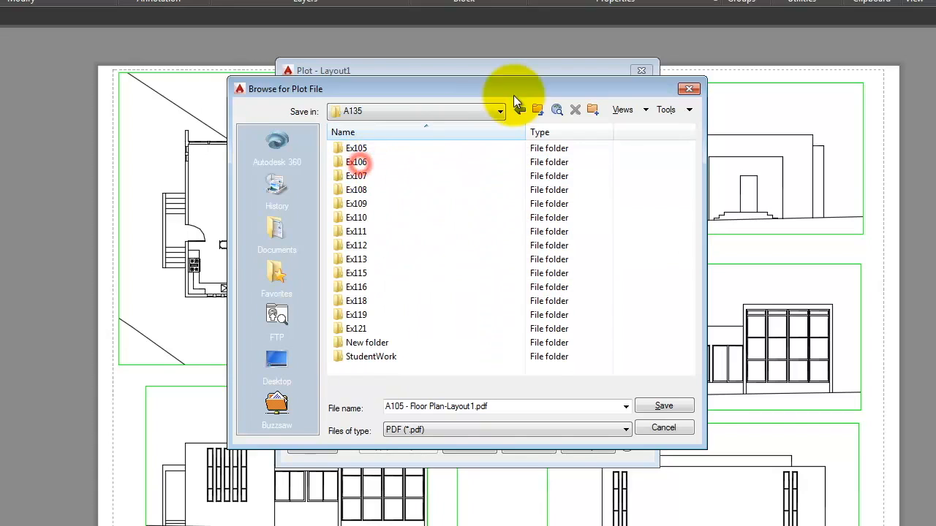
# Step: Create a folder named Ex123 in A135 and save A105 - Floor Plan-Layout1.pdf there
pyautogui.click(593, 109)
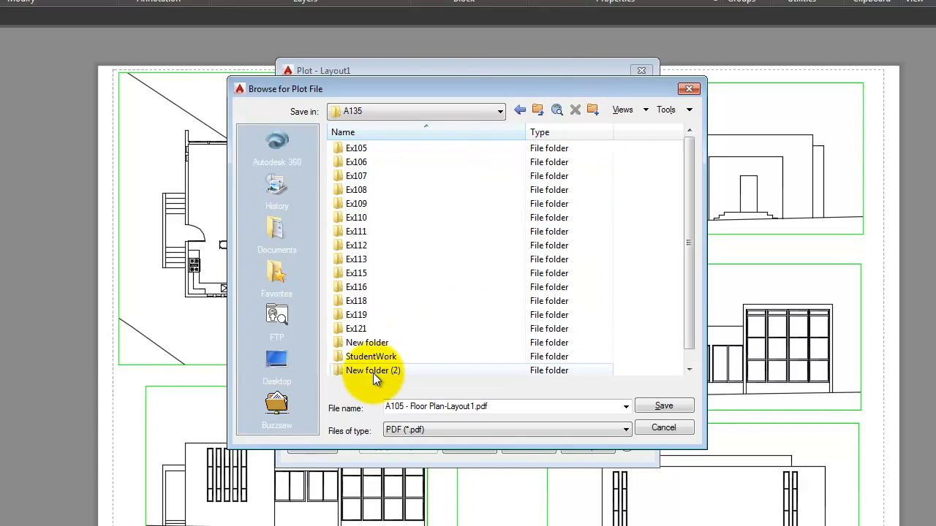
pyautogui.click(373, 373)
pyautogui.click(373, 357)
pyautogui.write('Ex123')
pyautogui.press('Return')
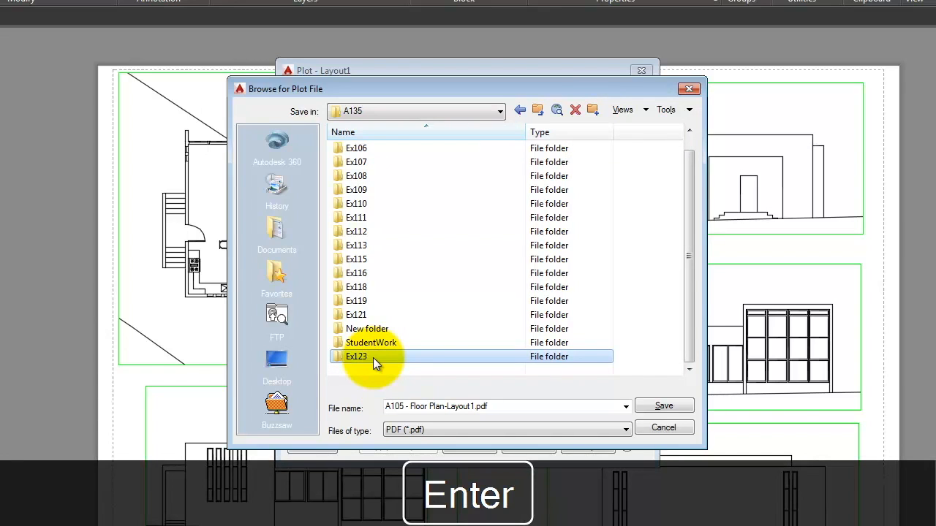
pyautogui.doubleClick(373, 358)
pyautogui.click(521, 408)
pyautogui.click(388, 407)
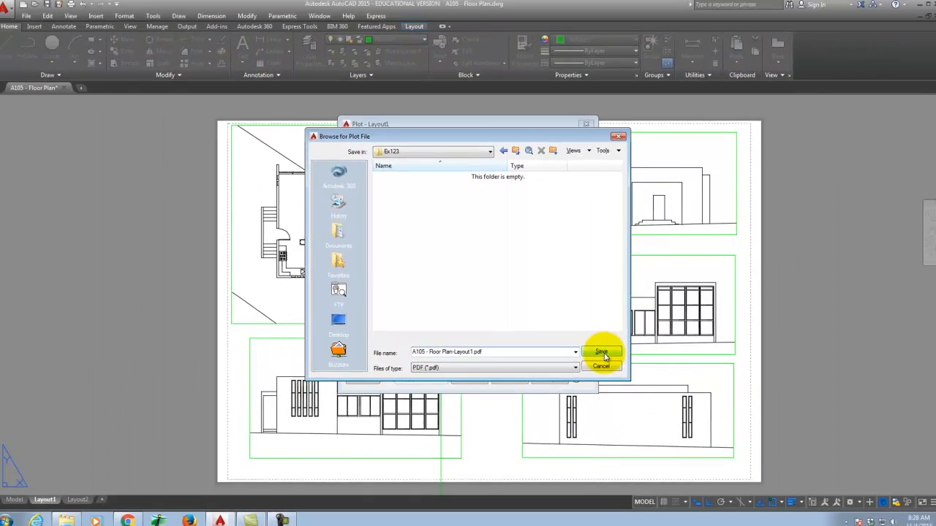
pyautogui.click(650, 394)
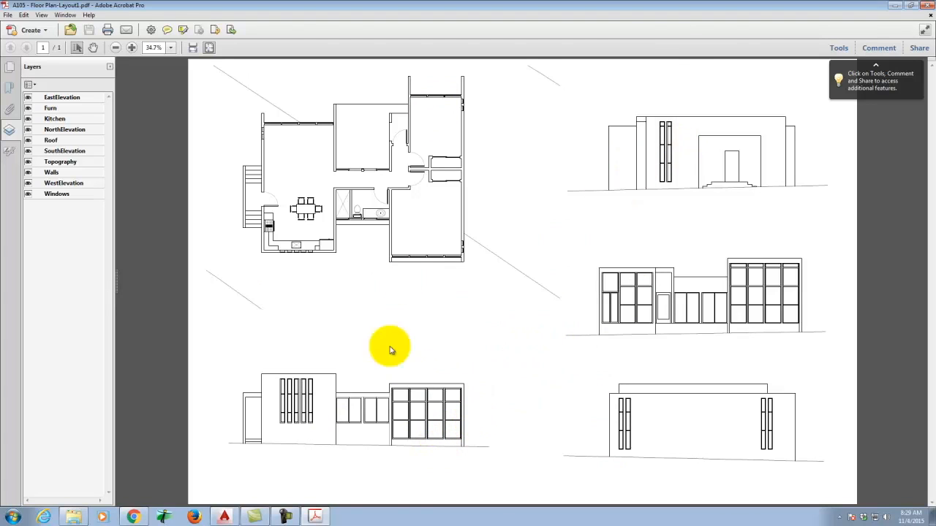
# Step: Zoom the plotted PDF in Acrobat to 150%
pyautogui.click(132, 48)
pyautogui.click(131, 47)
pyautogui.click(131, 48)
pyautogui.click(132, 47)
pyautogui.click(132, 47)
pyautogui.click(132, 48)
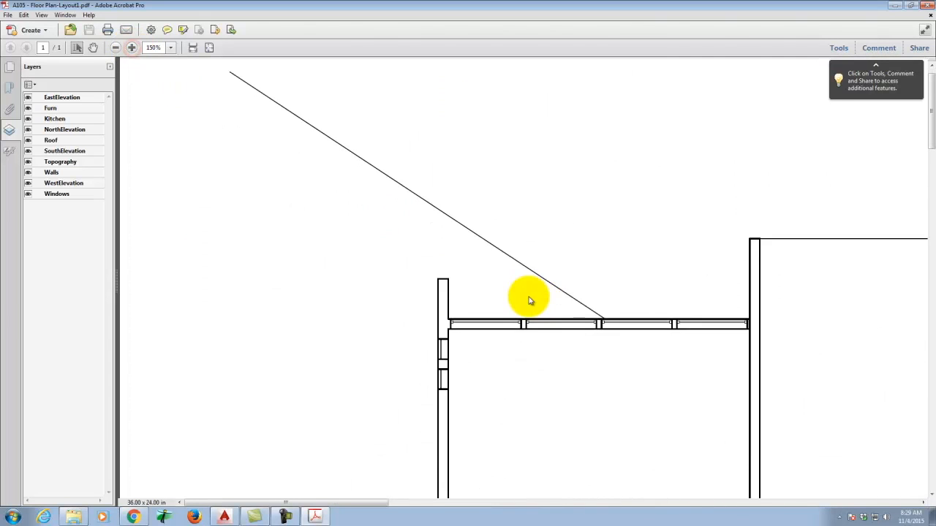
pyautogui.scroll(-8, 530, 297)
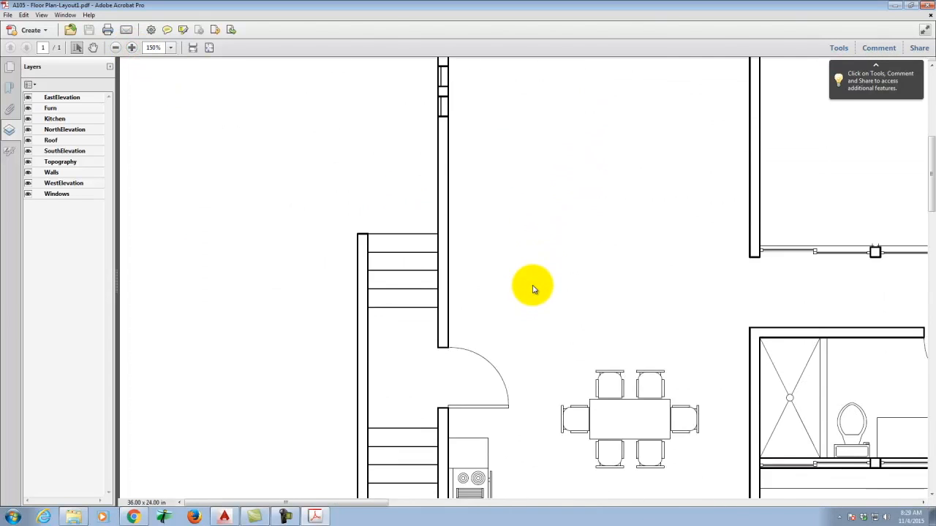
pyautogui.scroll(-6, 541, 278)
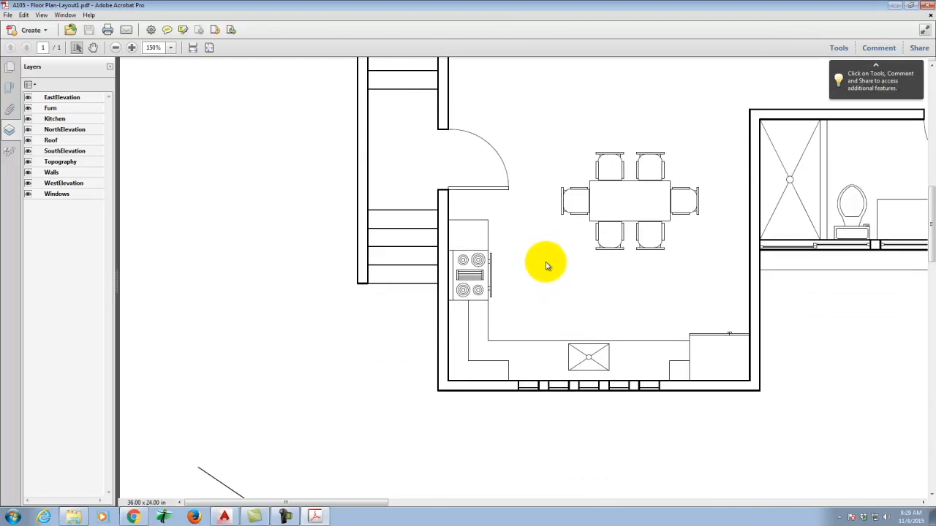
# Step: Pan from the floor plan across to an elevation drawing to check its details
pyautogui.press('space')
pyautogui.moveTo(716, 443)
pyautogui.mouseDown()
pyautogui.moveTo(671, 402)
pyautogui.moveTo(397, 1)
pyautogui.mouseUp()
pyautogui.moveTo(322, 455)
pyautogui.mouseDown()
pyautogui.moveTo(555, 93)
pyautogui.moveTo(444, 79)
pyautogui.mouseUp()
pyautogui.moveTo(747, 267); pyautogui.dragTo(341, 261)
pyautogui.moveTo(863, 247)
pyautogui.mouseDown()
pyautogui.moveTo(447, 330)
pyautogui.moveTo(470, 336)
pyautogui.moveTo(326, 478)
pyautogui.mouseUp()
pyautogui.moveTo(865, 305)
pyautogui.mouseDown()
pyautogui.moveTo(733, 335)
pyautogui.moveTo(389, 493)
pyautogui.moveTo(308, 512)
pyautogui.moveTo(251, 509)
pyautogui.moveTo(372, 514)
pyautogui.moveTo(313, 510)
pyautogui.mouseUp()
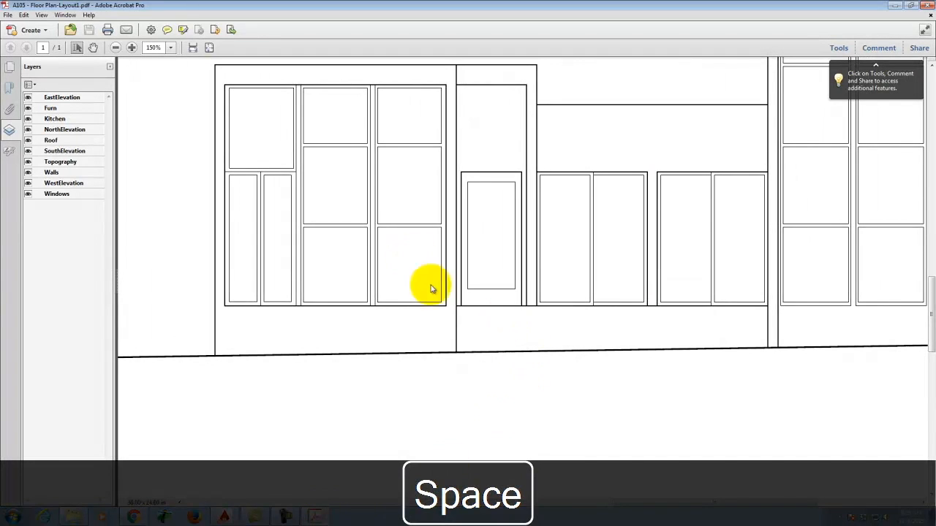
# Step: Return to AutoCAD and make paper space active on Layout1 again
pyautogui.click(224, 517)
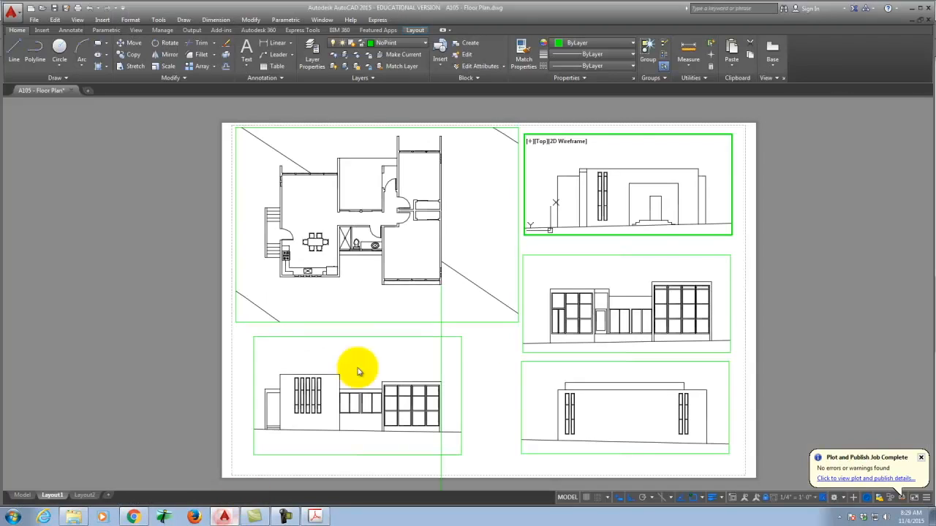
pyautogui.doubleClick(577, 245)
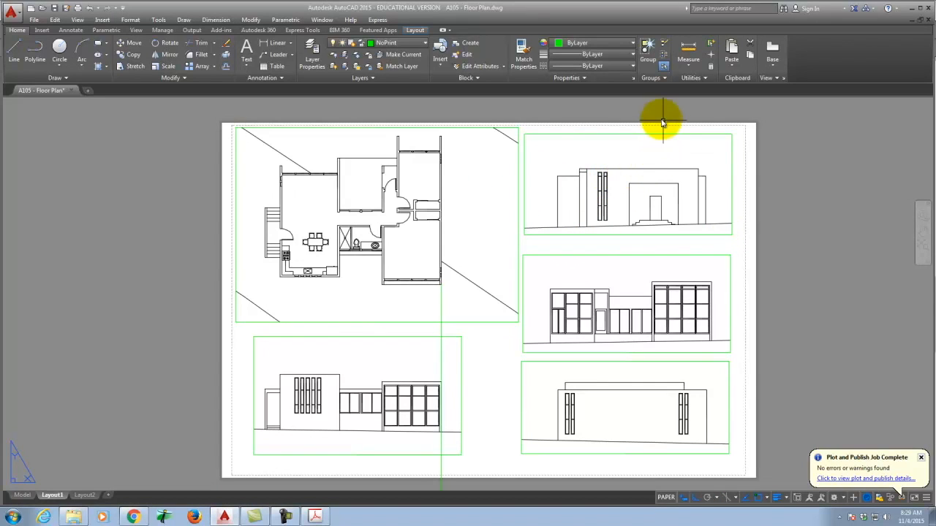
pyautogui.scroll(4, 676, 241)
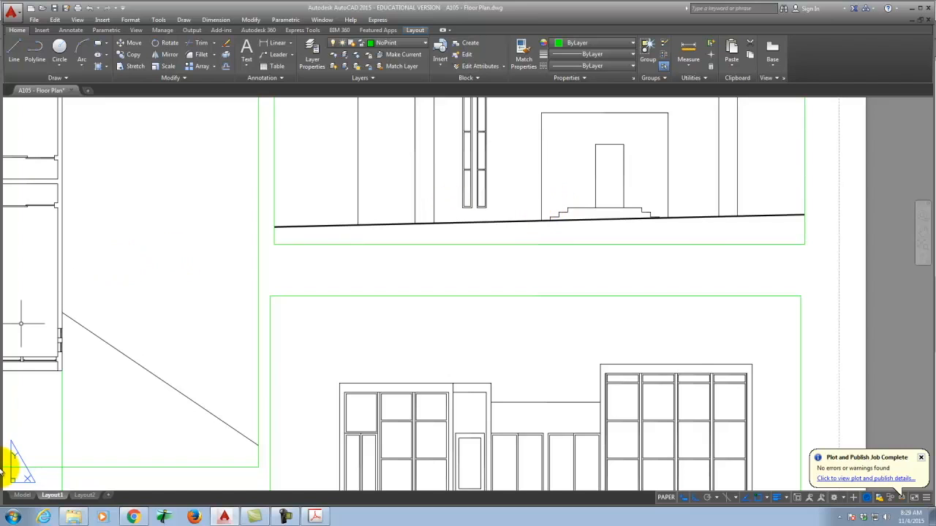
# Step: Switch to Model space and zoom around the floor plan and its left-side elevation
pyautogui.click(23, 495)
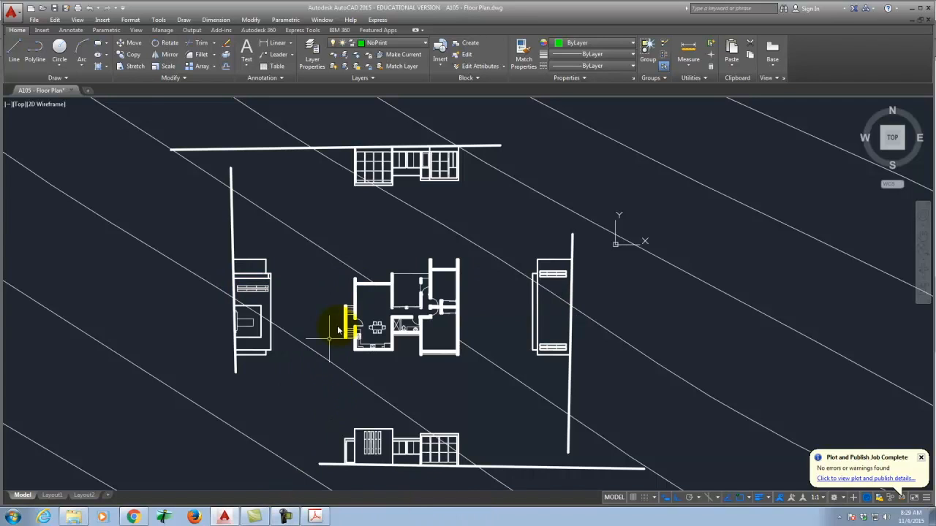
pyautogui.scroll(5, 252, 322)
pyautogui.scroll(3, 203, 323)
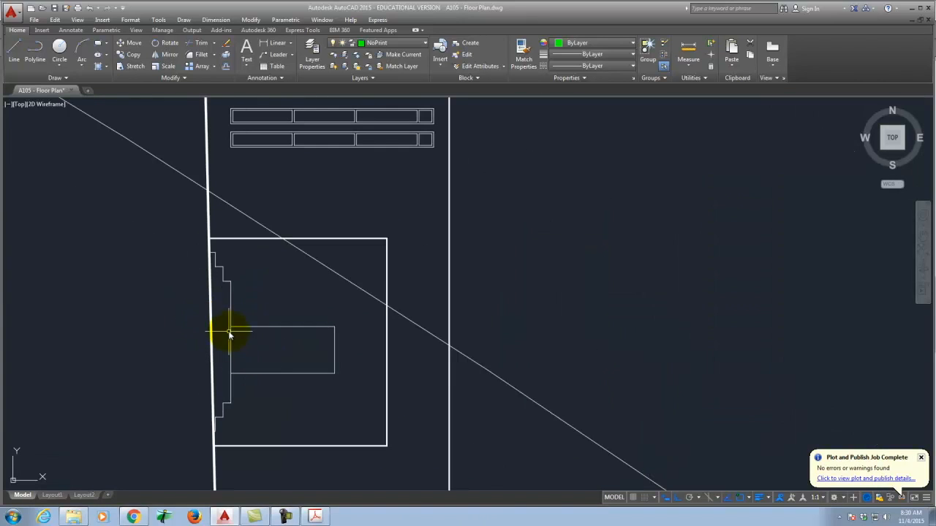
pyautogui.scroll(-4, 208, 252)
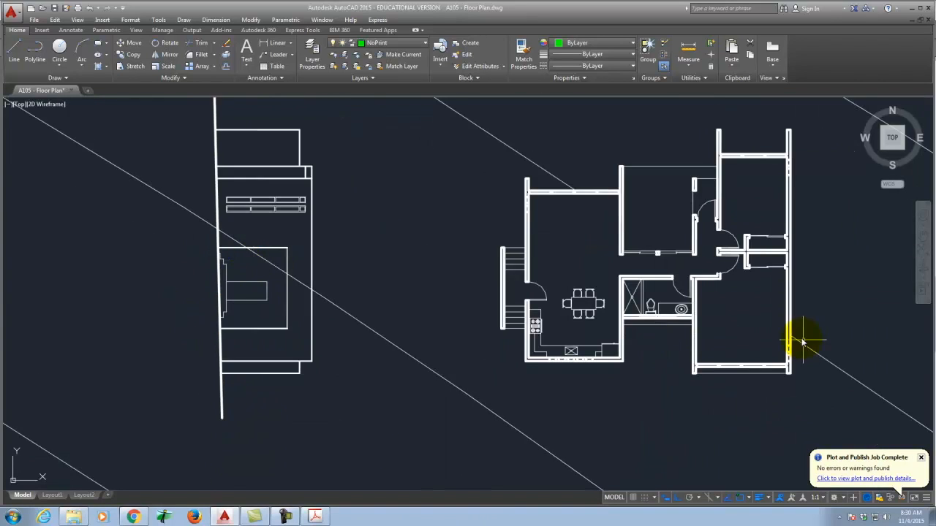
pyautogui.scroll(-2, 533, 268)
pyautogui.scroll(4, 534, 266)
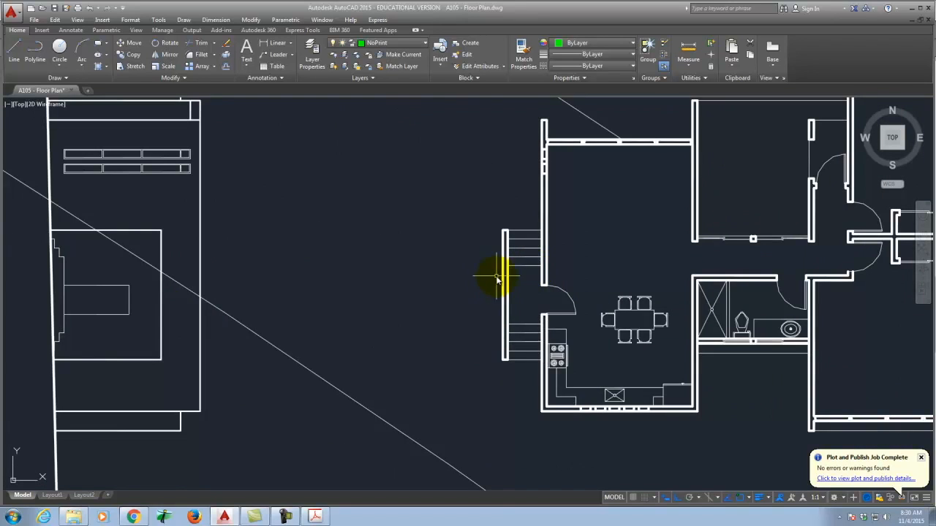
pyautogui.scroll(-3, 496, 279)
pyautogui.scroll(3, 222, 321)
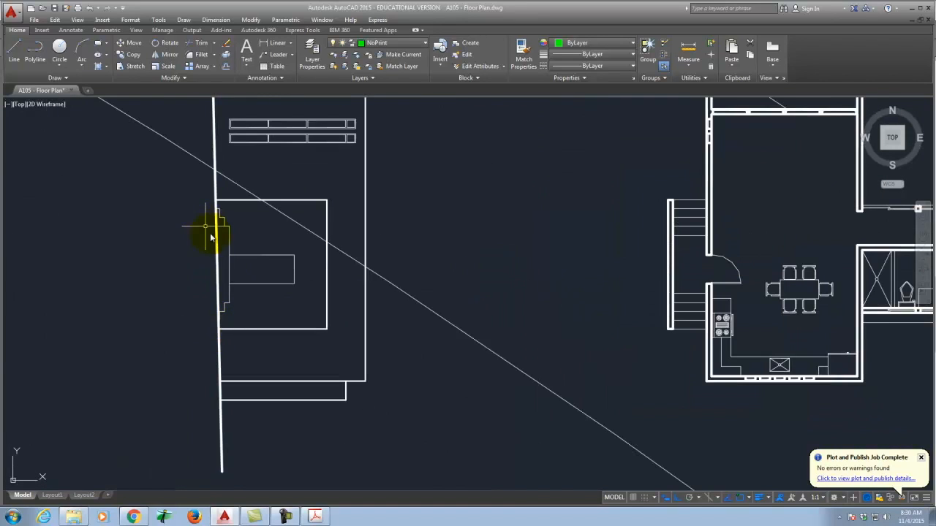
pyautogui.scroll(2, 215, 238)
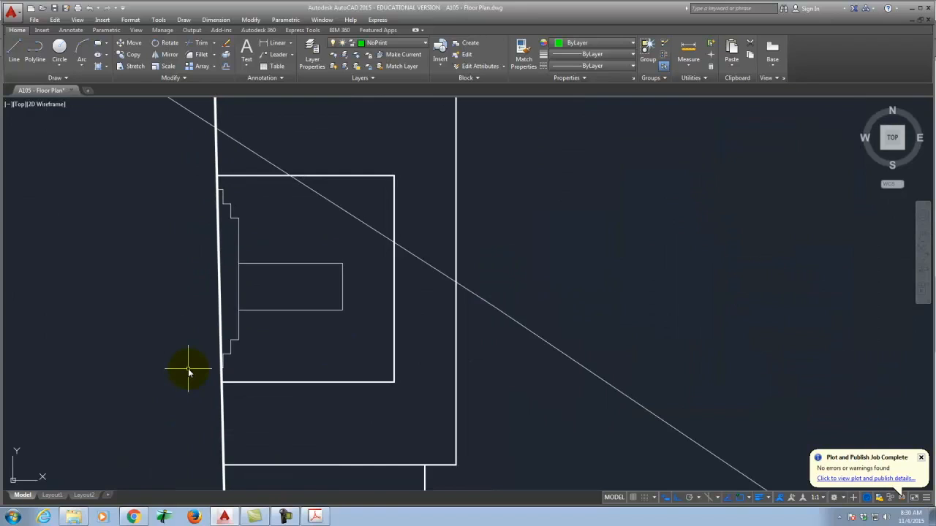
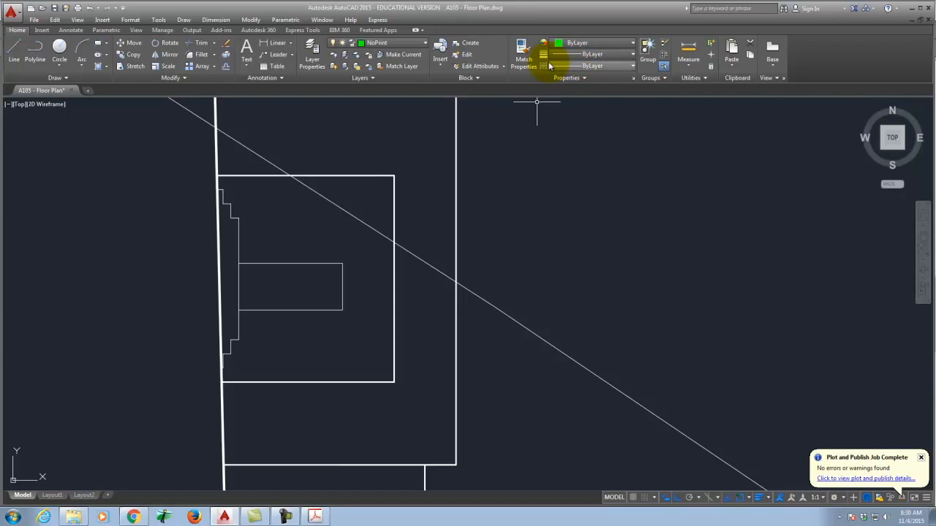
# Step: Open the Linetype Manager and browse the loadable linetypes for HIDDEN2 without loading any
pyautogui.press('l')
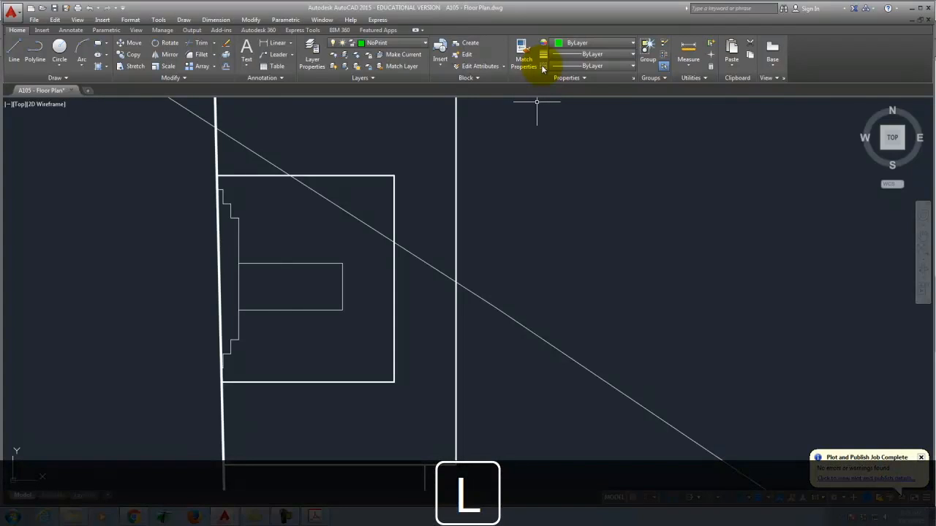
pyautogui.press('BackSpace')
pyautogui.press('Return')
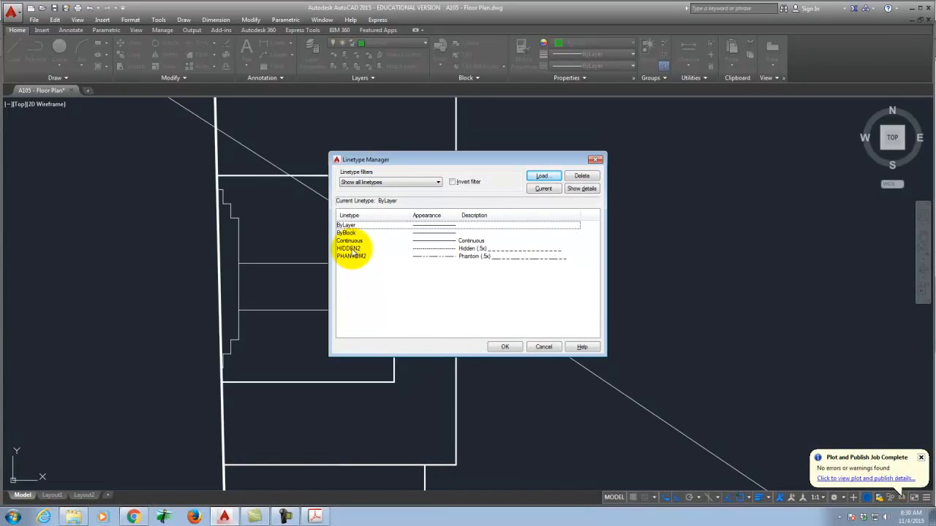
pyautogui.click(541, 177)
pyautogui.moveTo(563, 238); pyautogui.dragTo(490, 284)
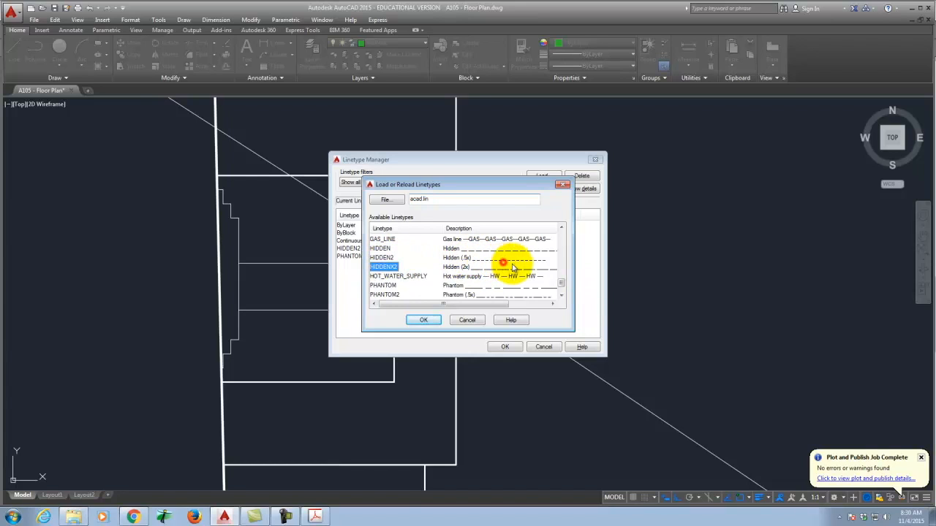
pyautogui.click(397, 256)
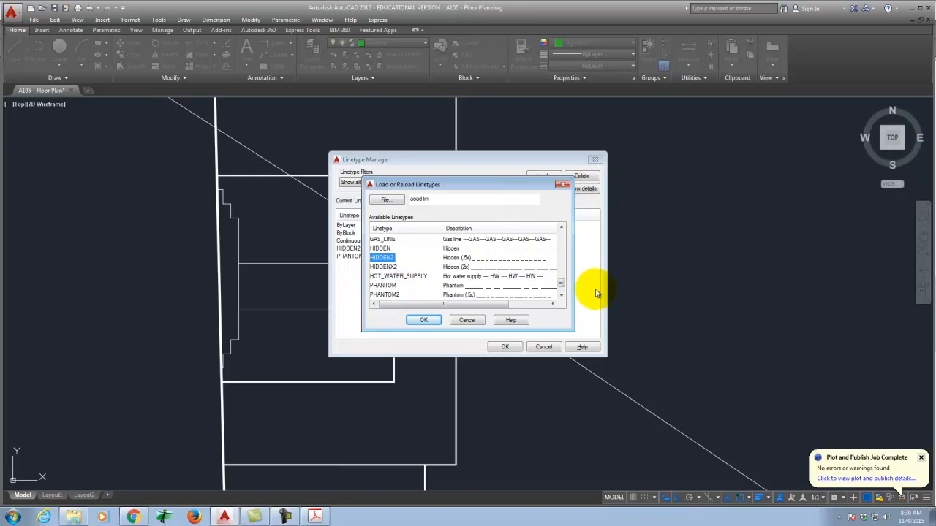
pyautogui.click(465, 320)
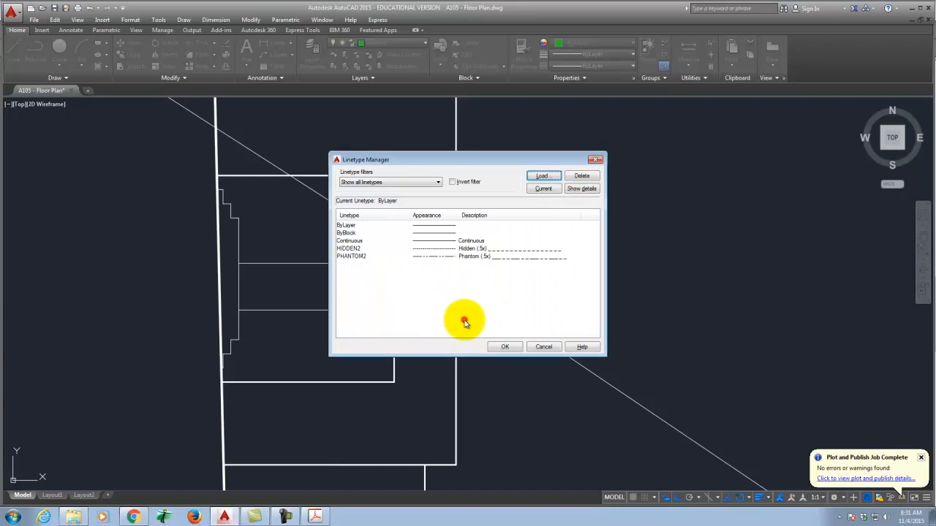
# Step: Change the global linetype scale factor from 0.0394 to 1.0 and apply it
pyautogui.click(348, 249)
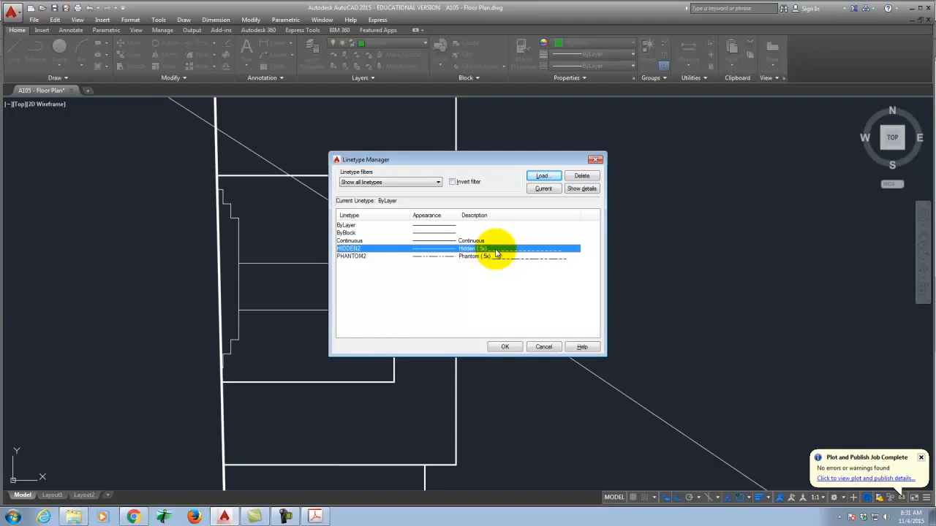
pyautogui.click(592, 191)
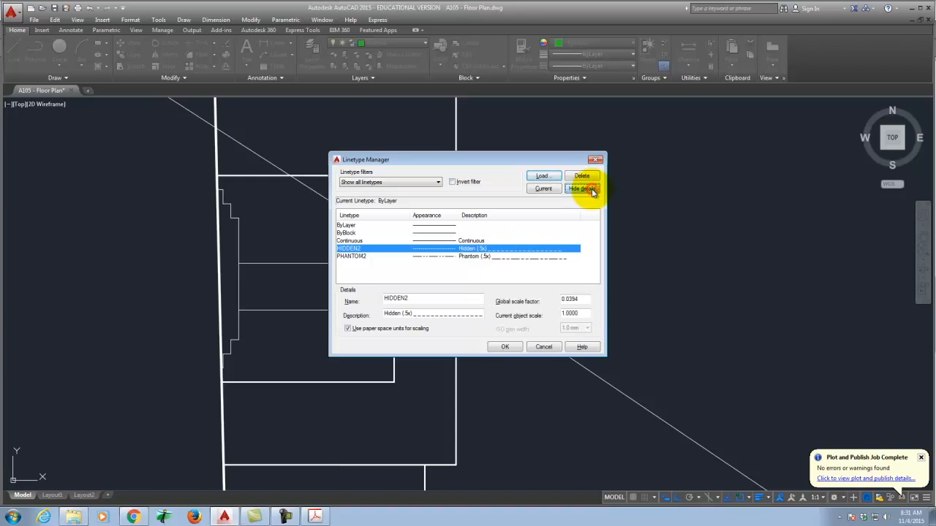
pyautogui.doubleClick(582, 299)
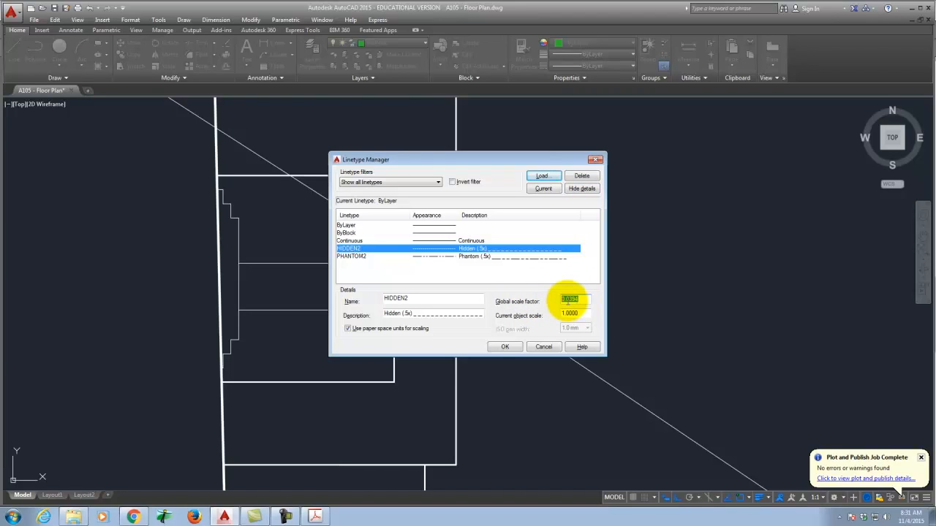
pyautogui.write('1')
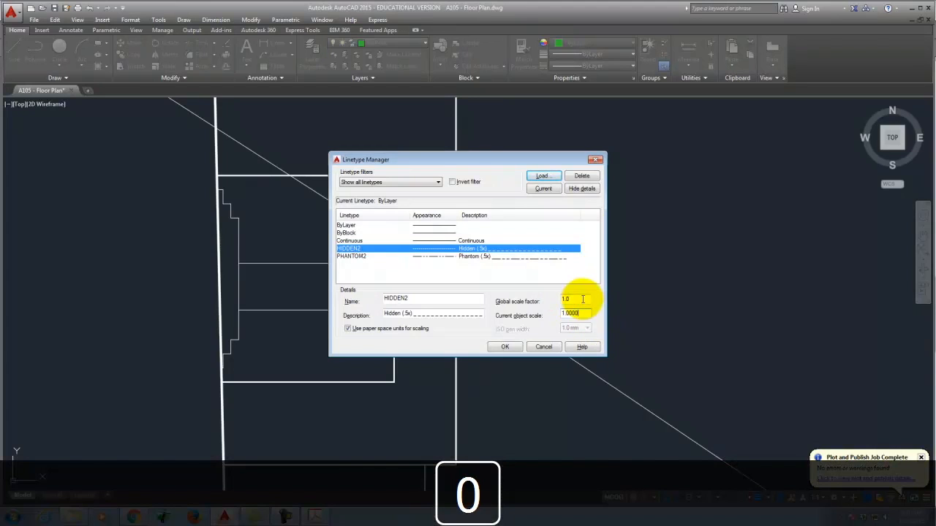
pyautogui.click(576, 313)
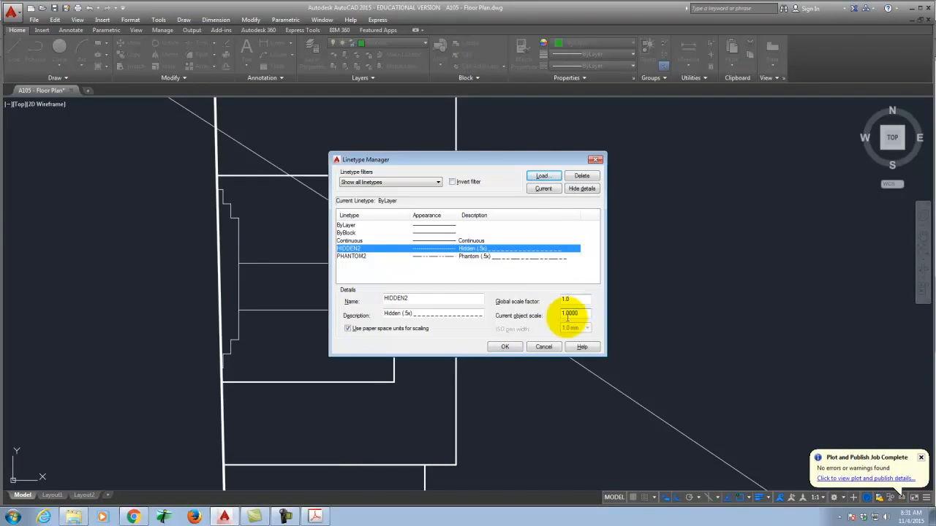
pyautogui.click(505, 347)
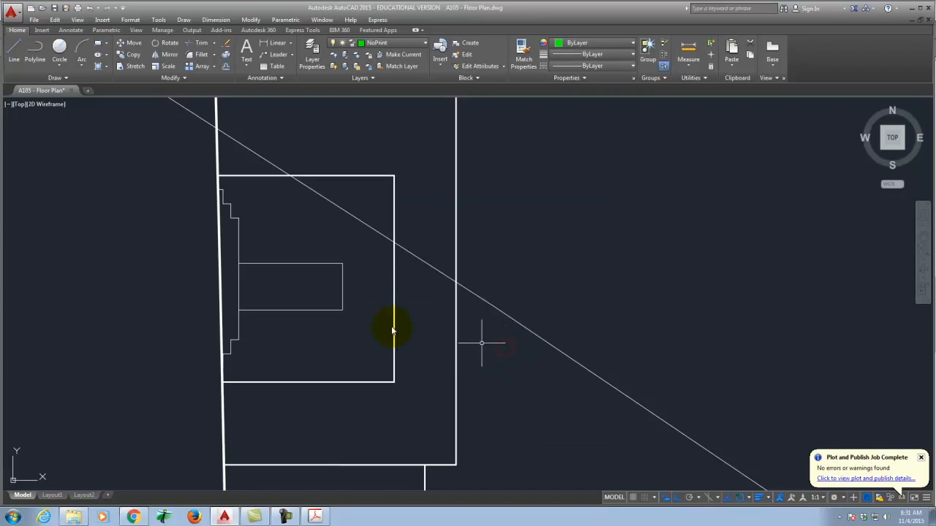
# Step: Window-select the stair rectangle and all stepped outline segments, then assign them the HIDDEN2 linetype
pyautogui.click(349, 357)
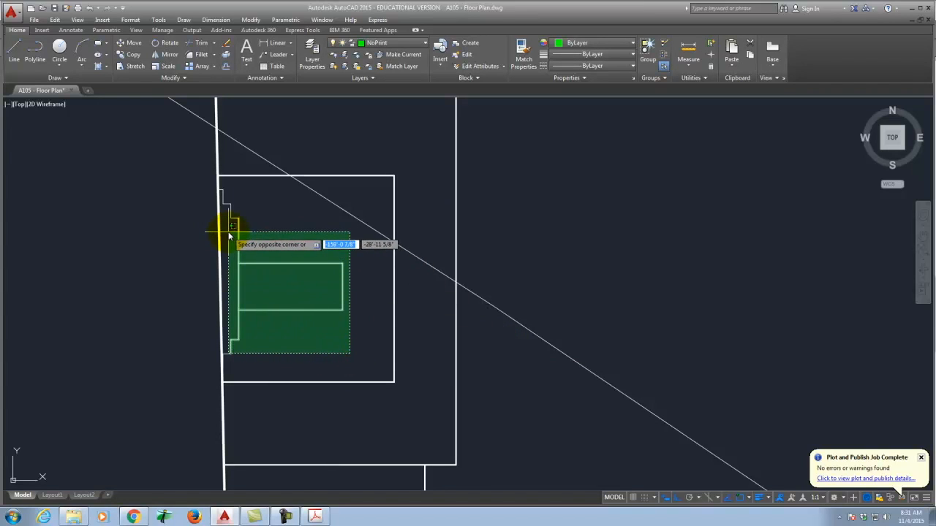
pyautogui.click(228, 232)
pyautogui.click(242, 365)
pyautogui.click(226, 334)
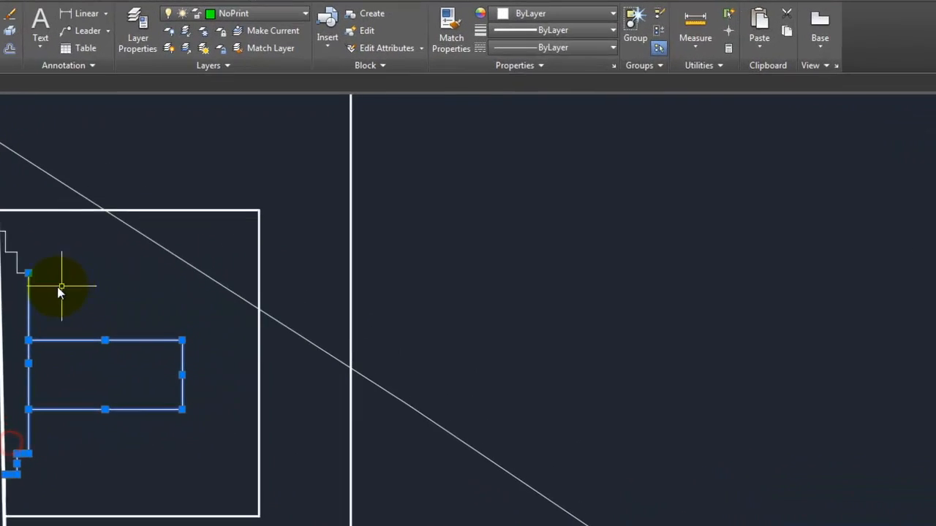
pyautogui.click(59, 287)
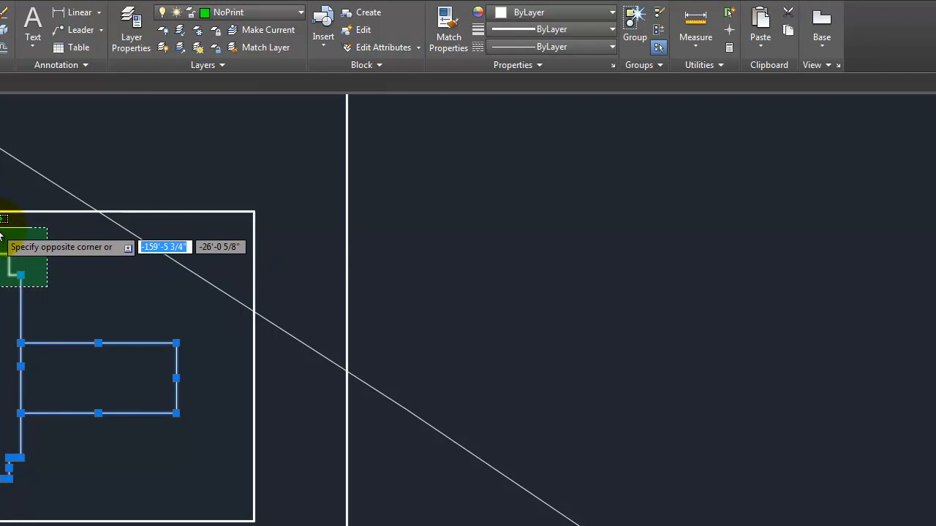
pyautogui.click(7, 228)
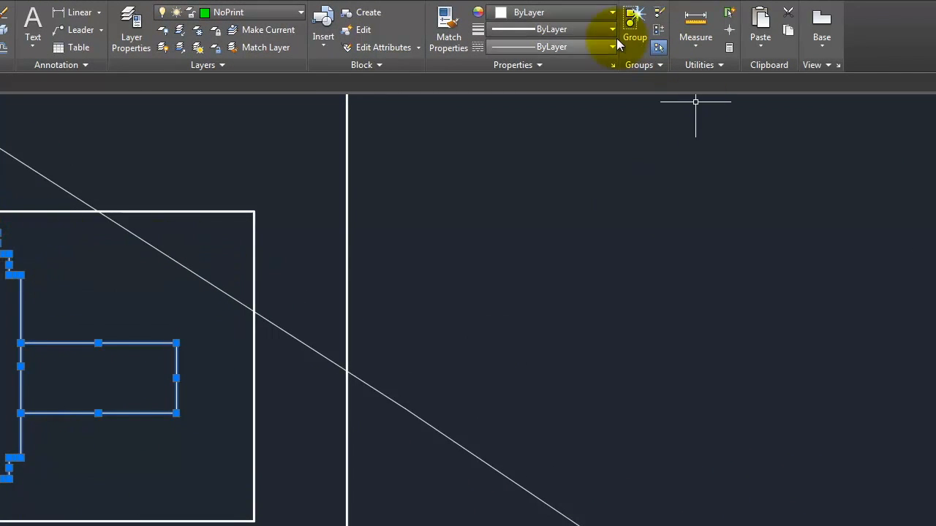
pyautogui.click(556, 120)
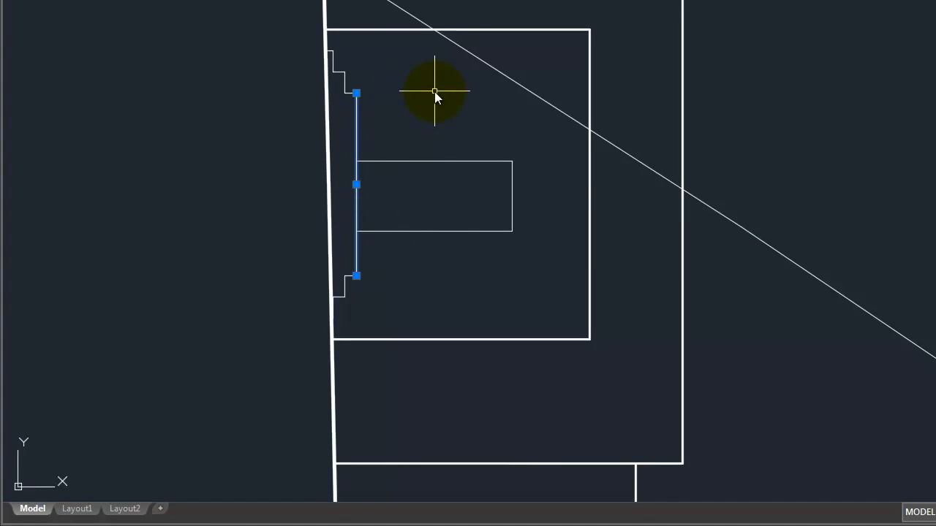
# Step: Switch to the Layout1 sheet and zoom in on it
pyautogui.click(76, 509)
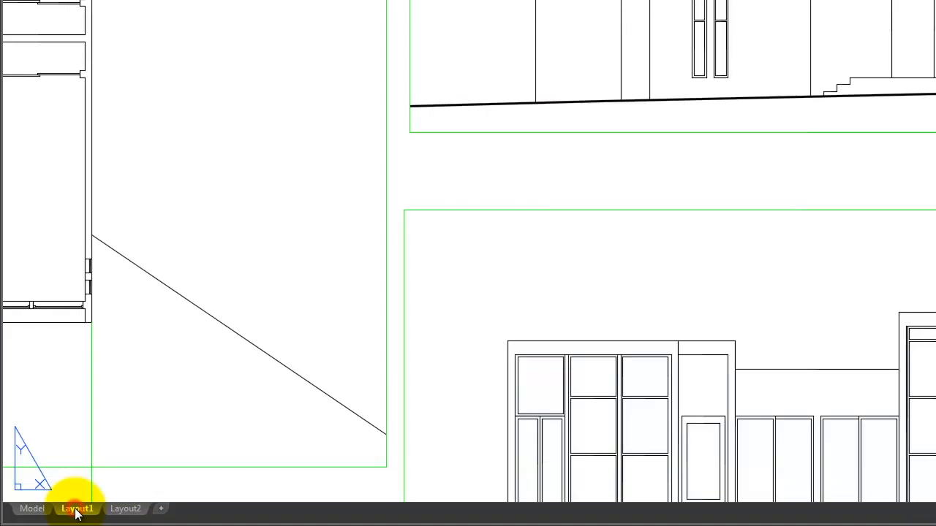
pyautogui.scroll(5, 483, 301)
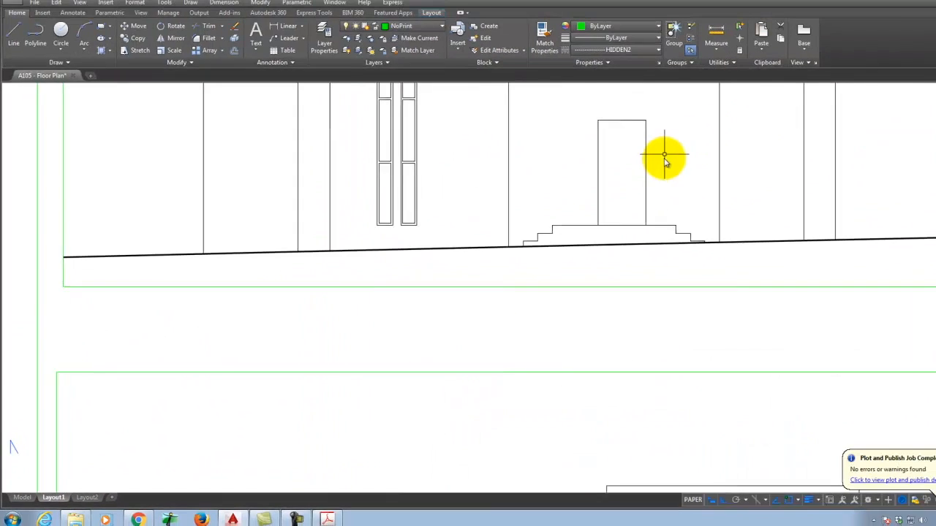
pyautogui.scroll(2, 664, 163)
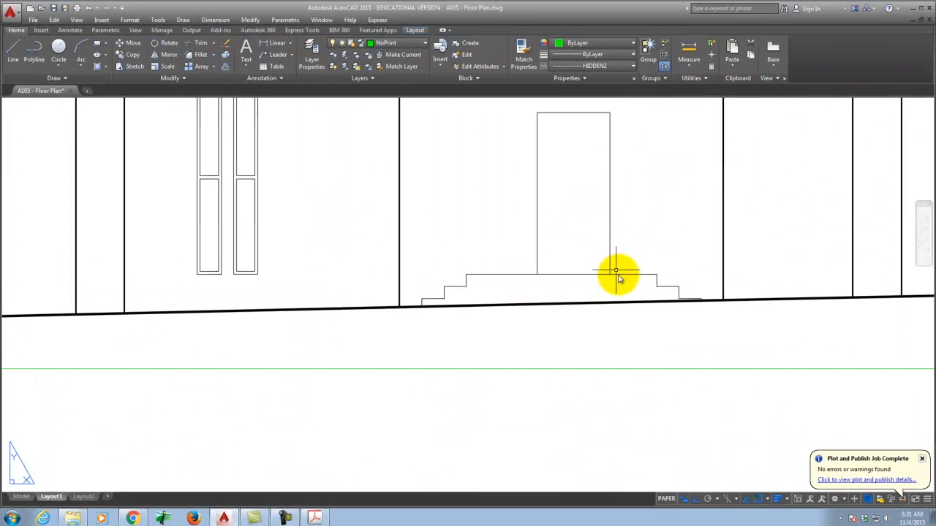
pyautogui.scroll(4, 658, 255)
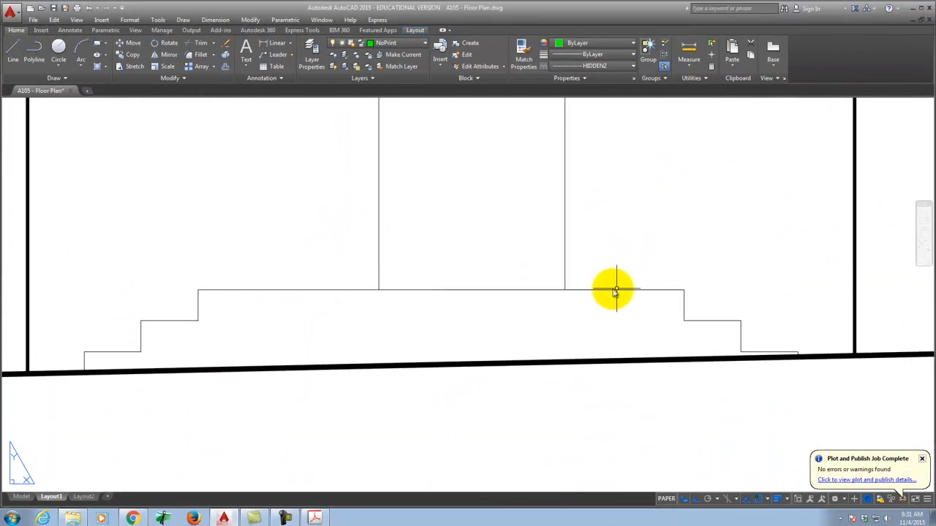
pyautogui.click(613, 291)
pyautogui.click(591, 322)
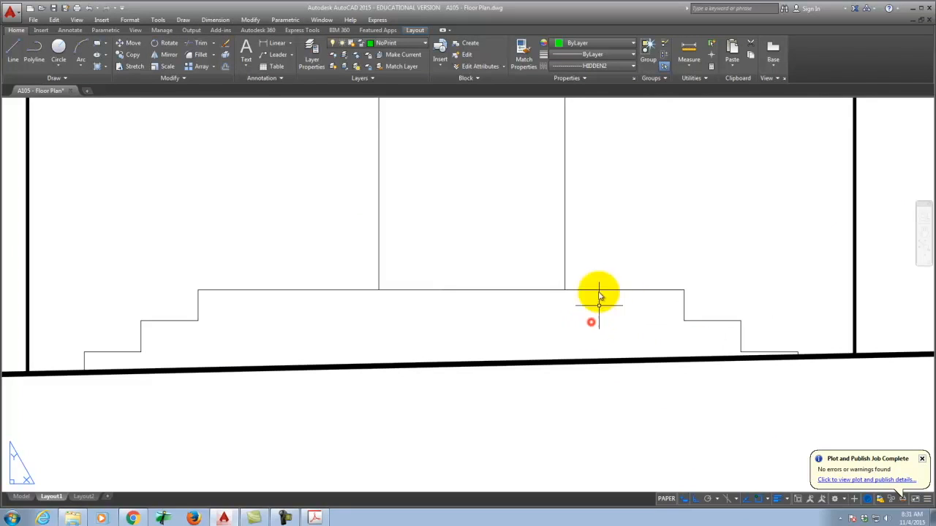
# Step: Plot Layout1 over the existing floor-plan PDF and dismiss the file-in-use warning
pyautogui.click(76, 12)
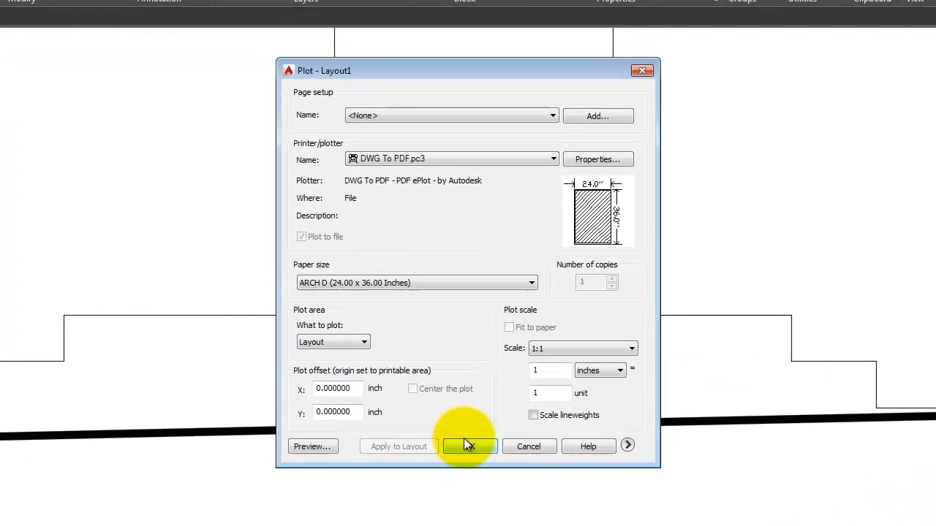
pyautogui.click(477, 436)
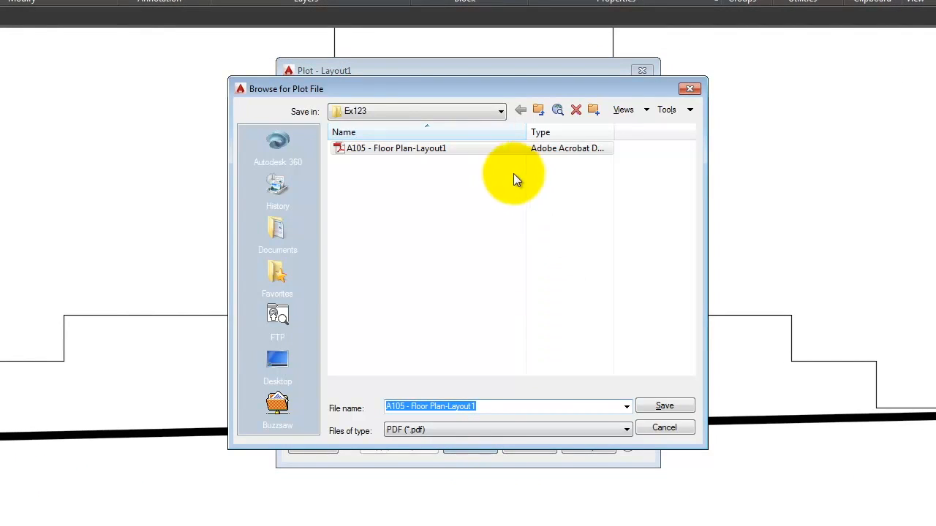
pyautogui.click(405, 147)
pyautogui.click(661, 406)
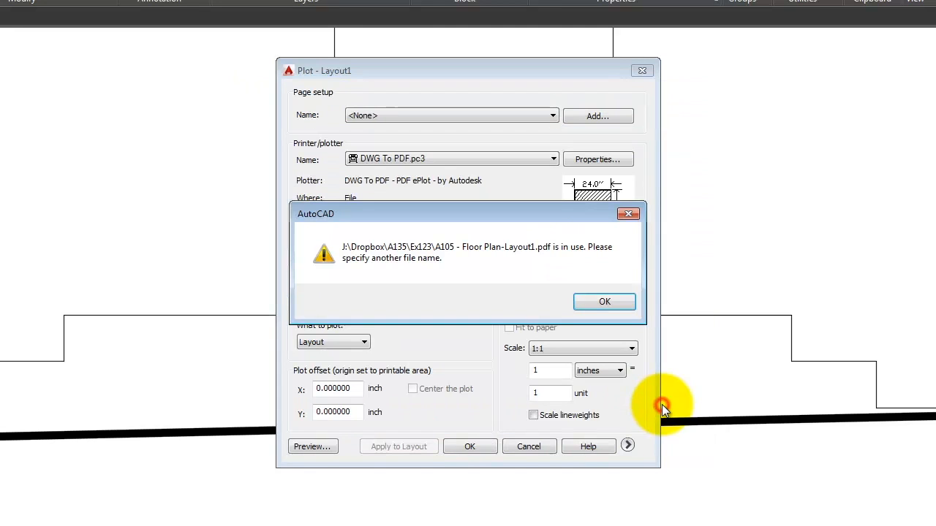
pyautogui.click(619, 303)
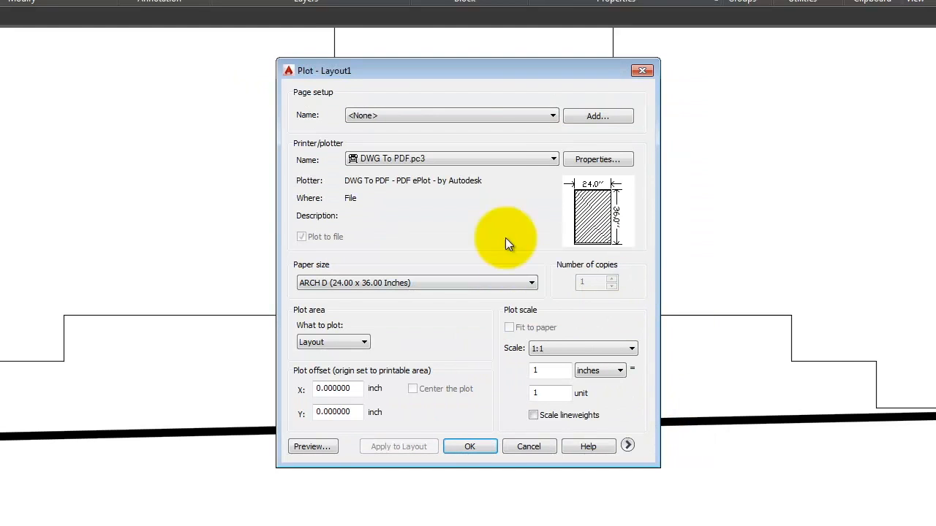
# Step: Save the PDF plot under the new name A105 - Floor Plan-Layout1-2
pyautogui.click(472, 447)
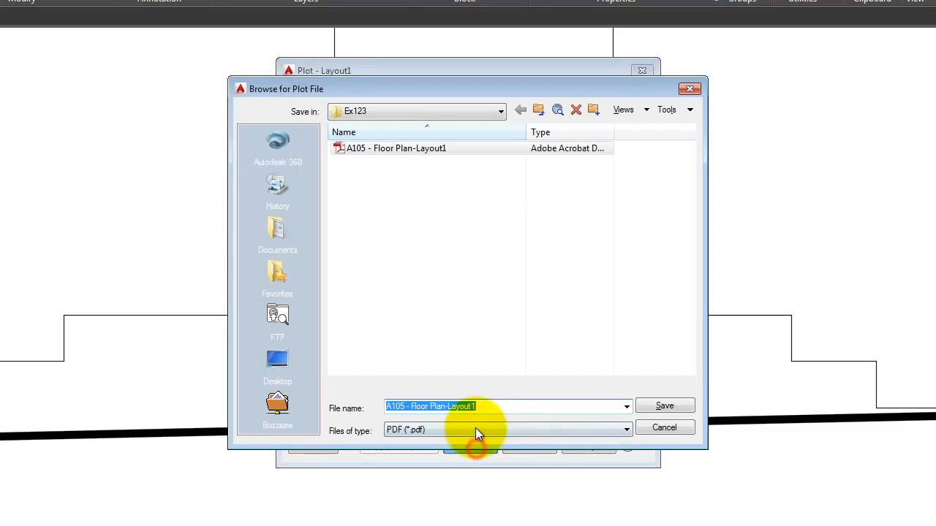
pyautogui.click(495, 408)
pyautogui.write('-2')
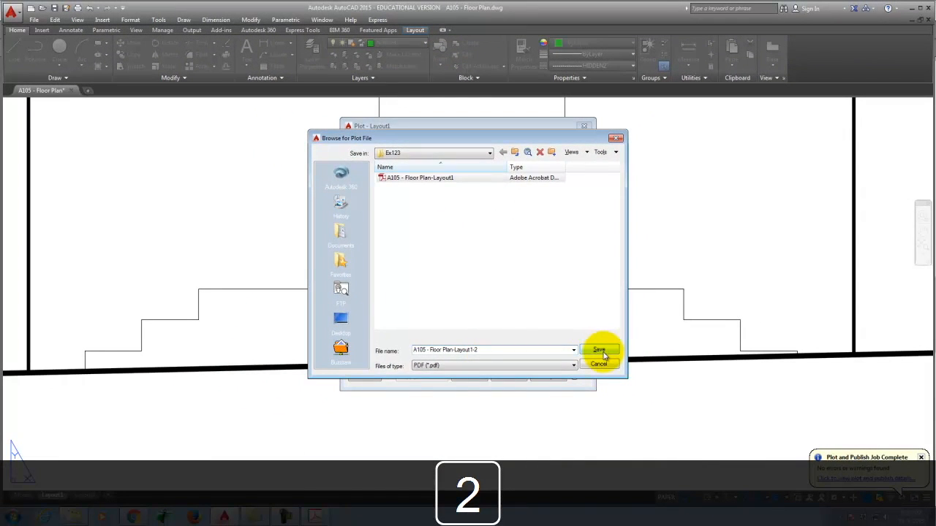
pyautogui.click(599, 351)
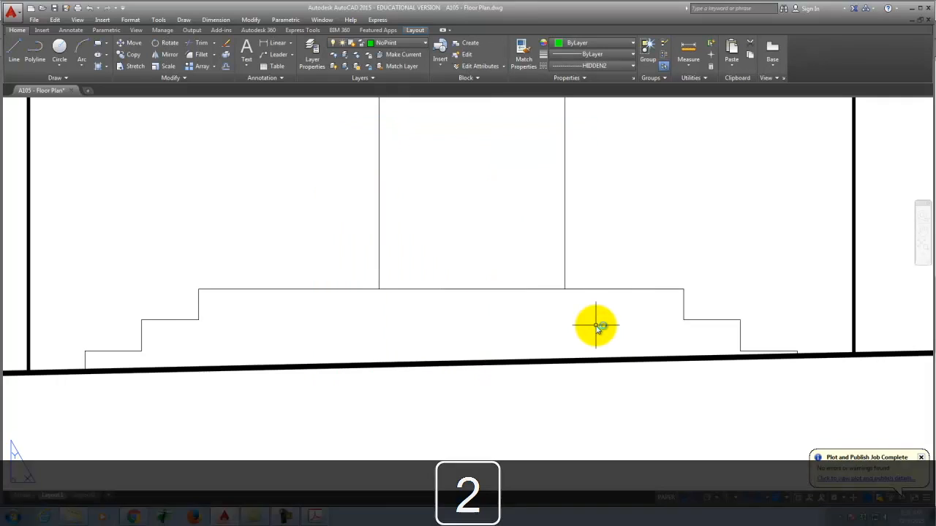
# Step: View the plotted PDF at 100%, pan across the floor plan and elevation, then return to AutoCAD
pyautogui.hotkey('ctrl', '=')
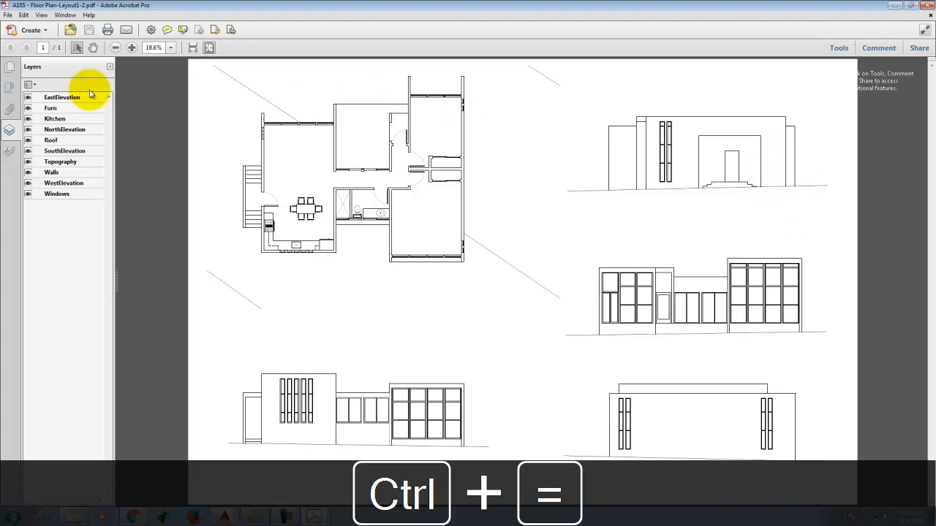
pyautogui.click(132, 48)
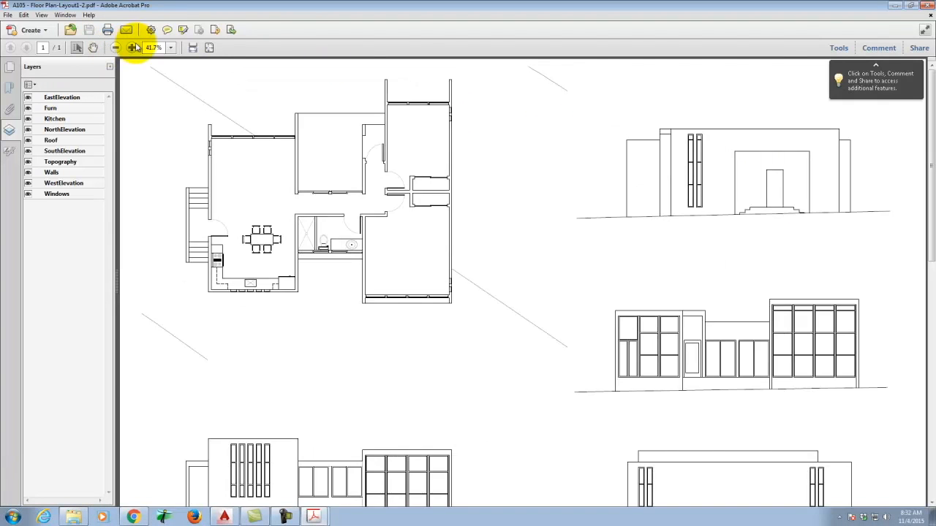
pyautogui.click(132, 49)
pyautogui.click(133, 48)
pyautogui.click(133, 48)
pyautogui.press('space')
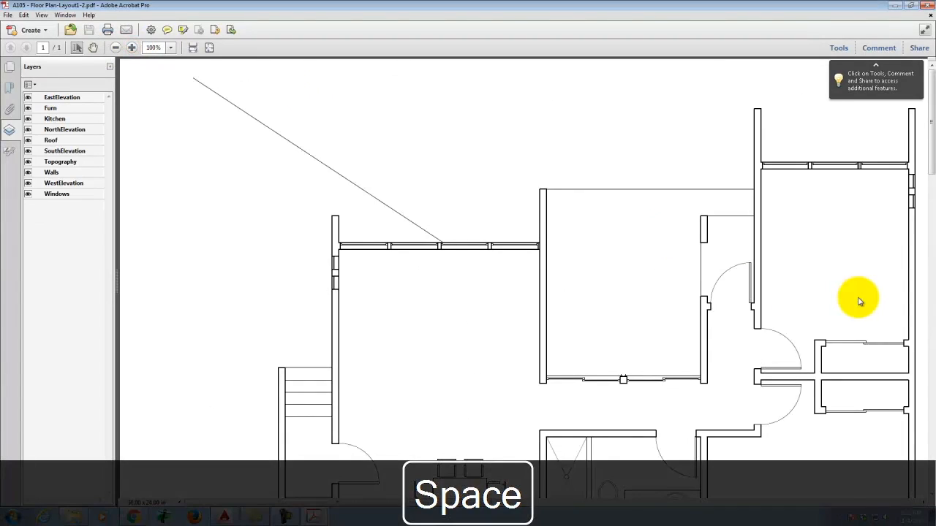
pyautogui.moveTo(878, 299); pyautogui.dragTo(119, 261)
pyautogui.moveTo(1, 256); pyautogui.dragTo(1, 245)
pyautogui.moveTo(815, 324); pyautogui.dragTo(467, 292)
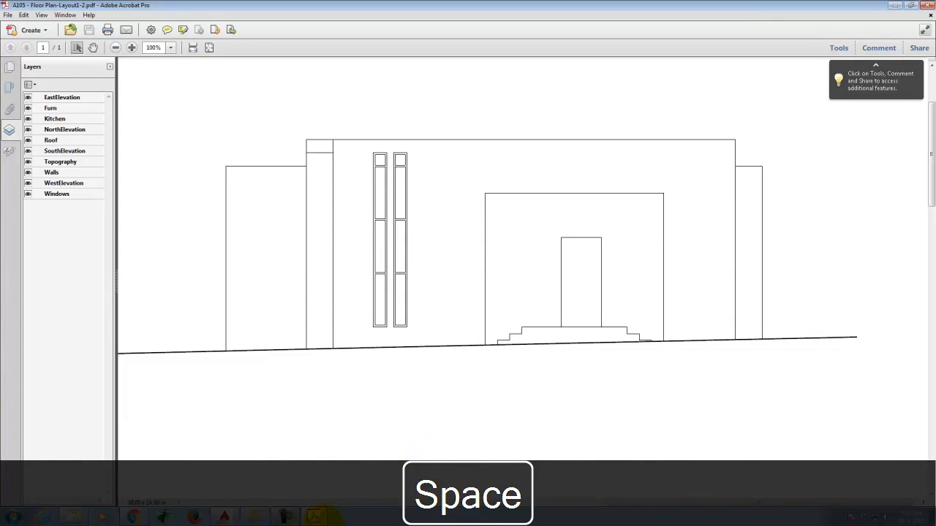
pyautogui.click(224, 517)
pyautogui.scroll(7, 351, 307)
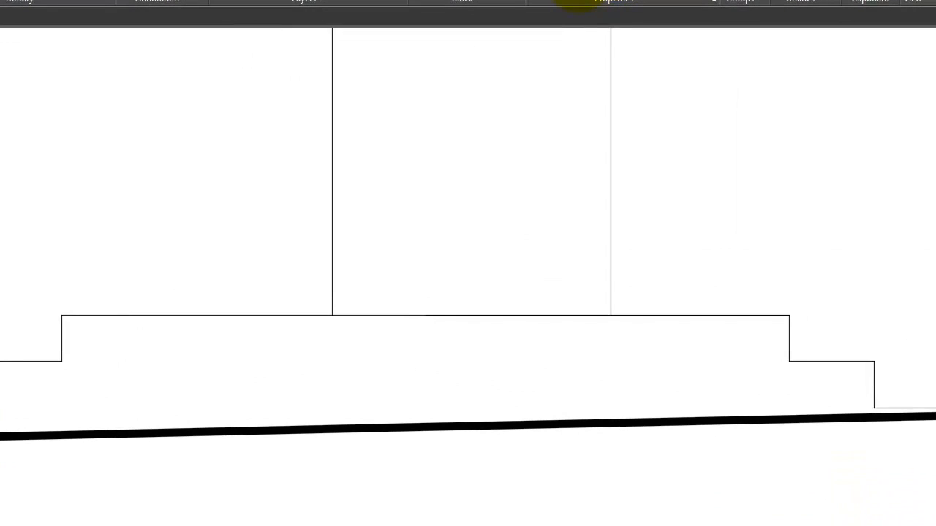
# Step: Set the global linetype scale factor to 0.1 in the Linetype Manager without loading linetypes
pyautogui.press('Escape')
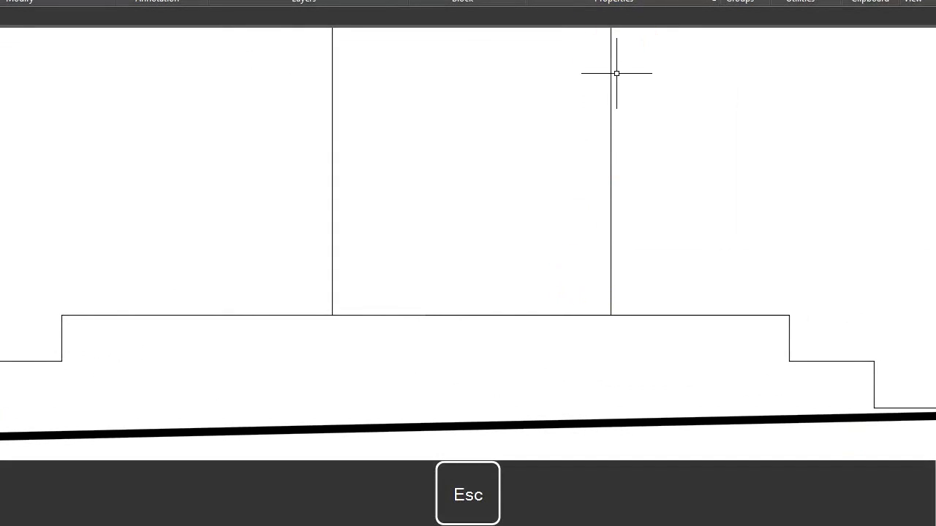
pyautogui.press('Return')
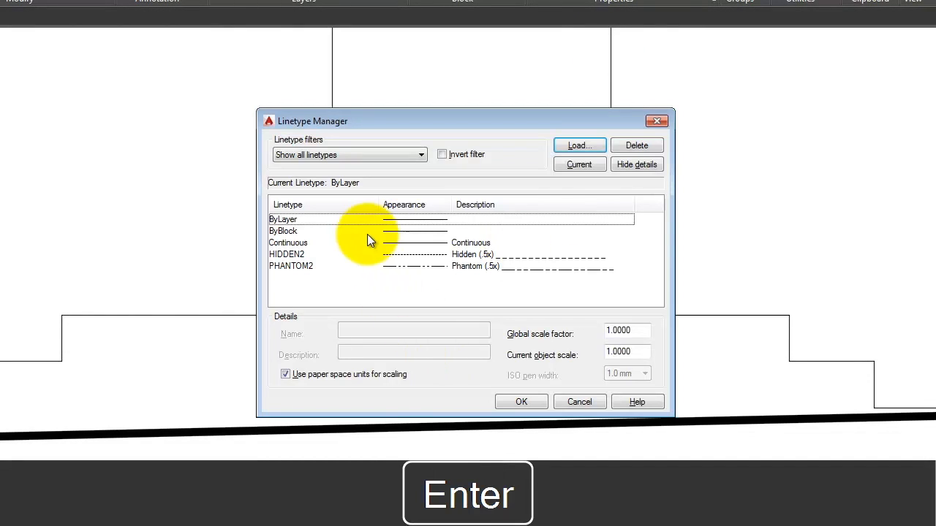
pyautogui.click(331, 254)
pyautogui.doubleClick(618, 331)
pyautogui.press('Delete')
pyautogui.write('0.1')
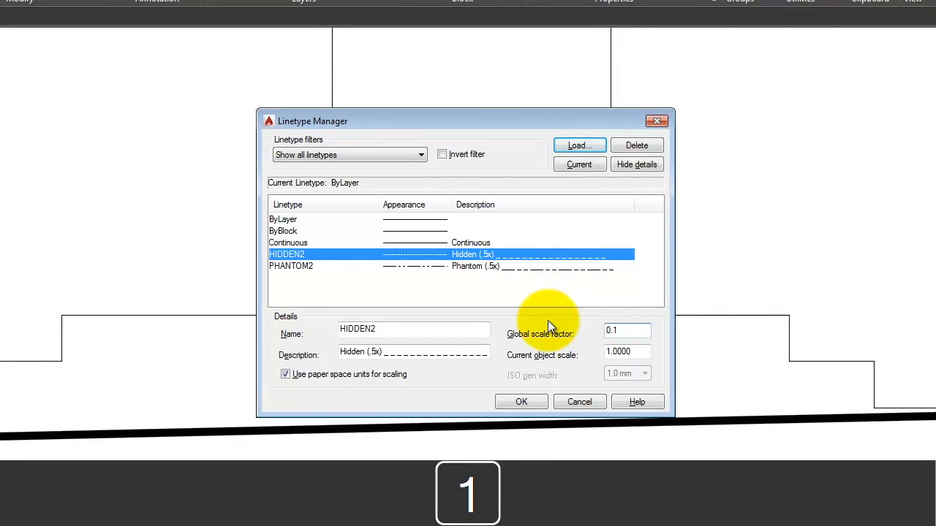
pyautogui.press('Return')
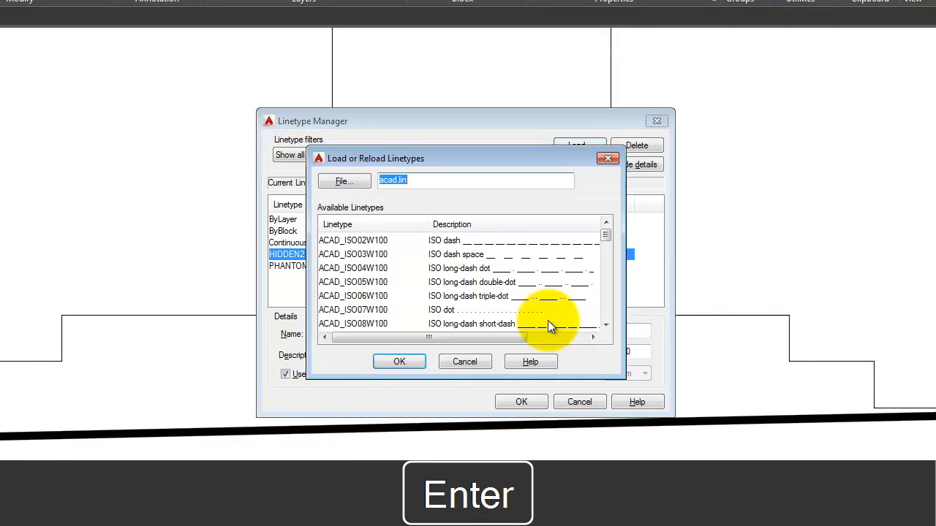
pyautogui.click(424, 361)
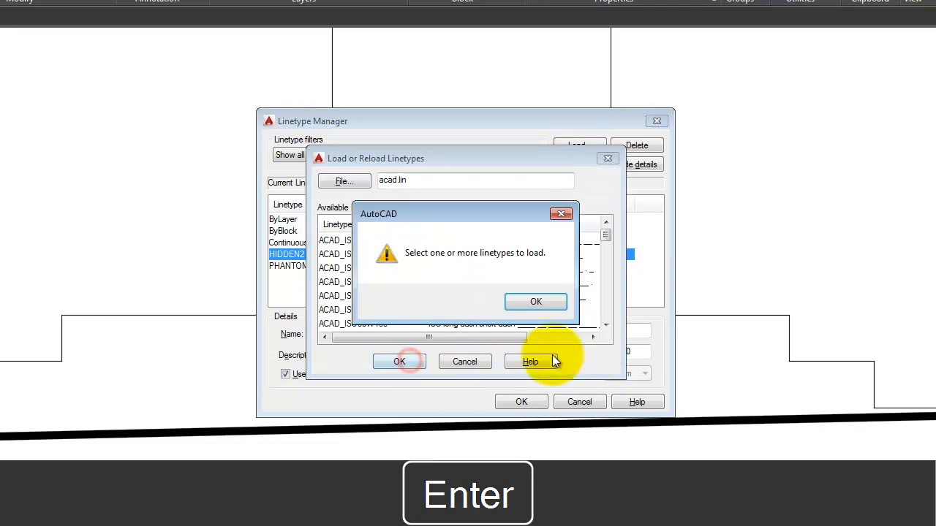
pyautogui.click(541, 299)
pyautogui.click(474, 361)
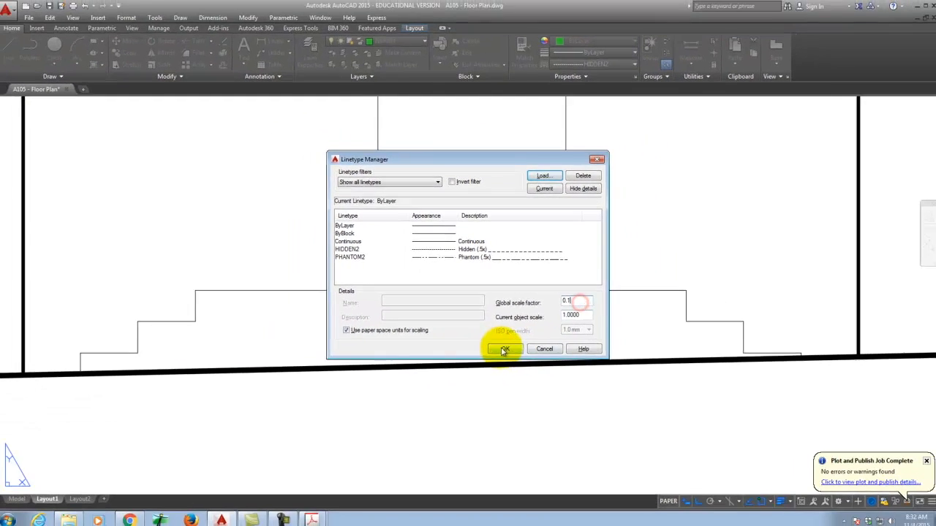
pyautogui.click(522, 402)
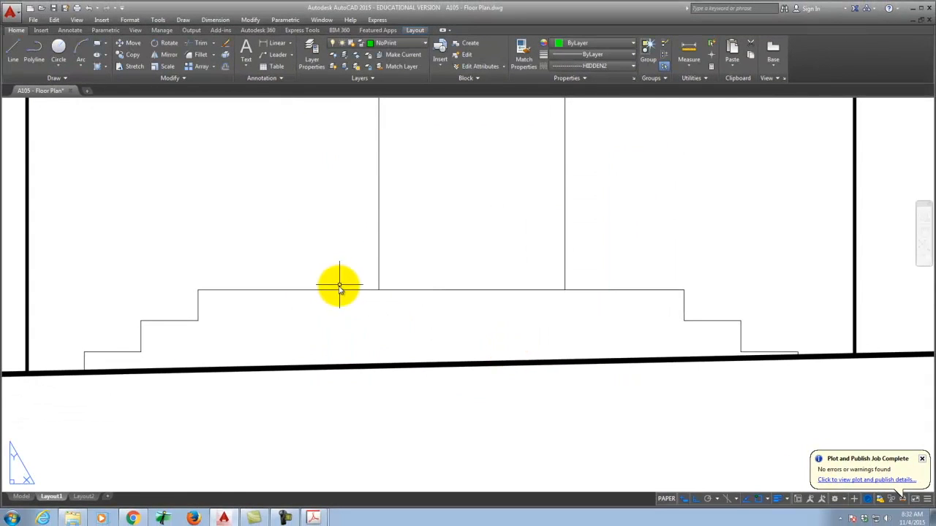
pyautogui.click(335, 292)
pyautogui.press('Escape')
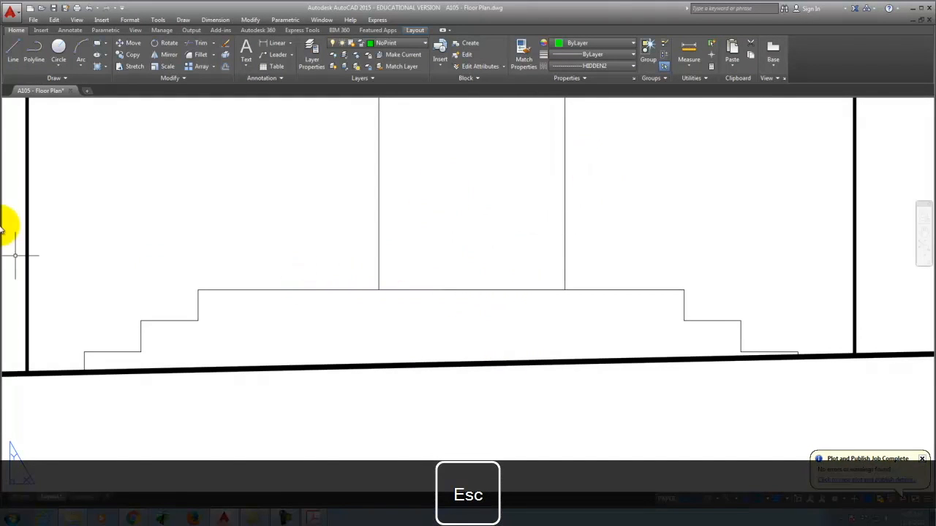
# Step: Load the HIDDEN linetype and set the global scale factor to 1.0
pyautogui.scroll(-2, 742, 297)
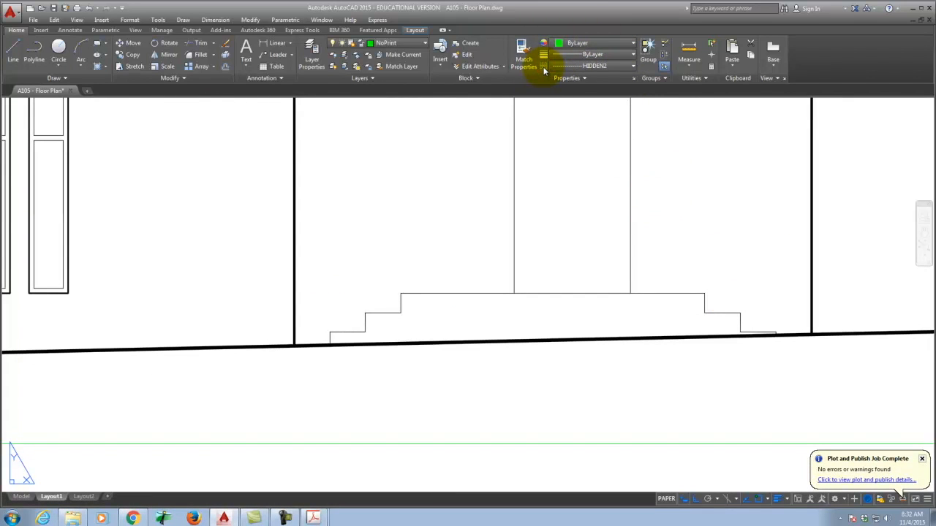
pyautogui.press('Escape')
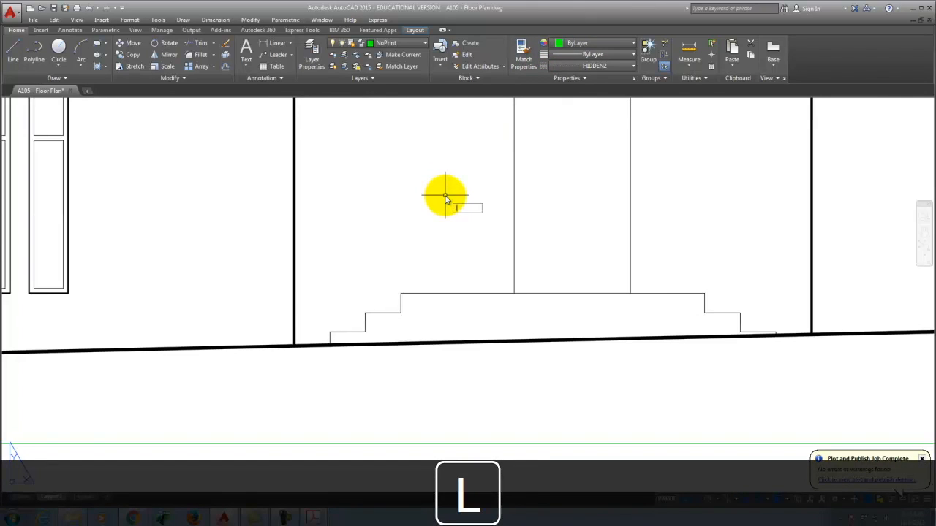
pyautogui.press('Return')
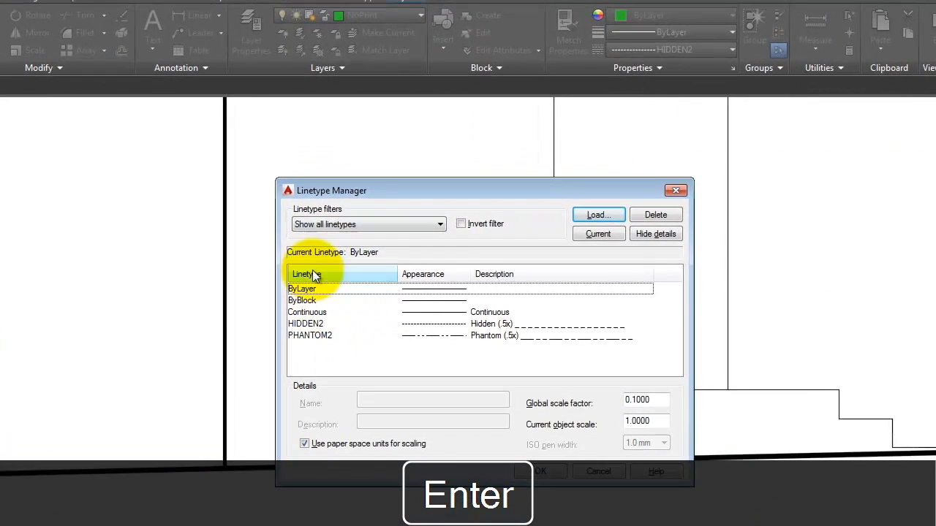
pyautogui.click(592, 215)
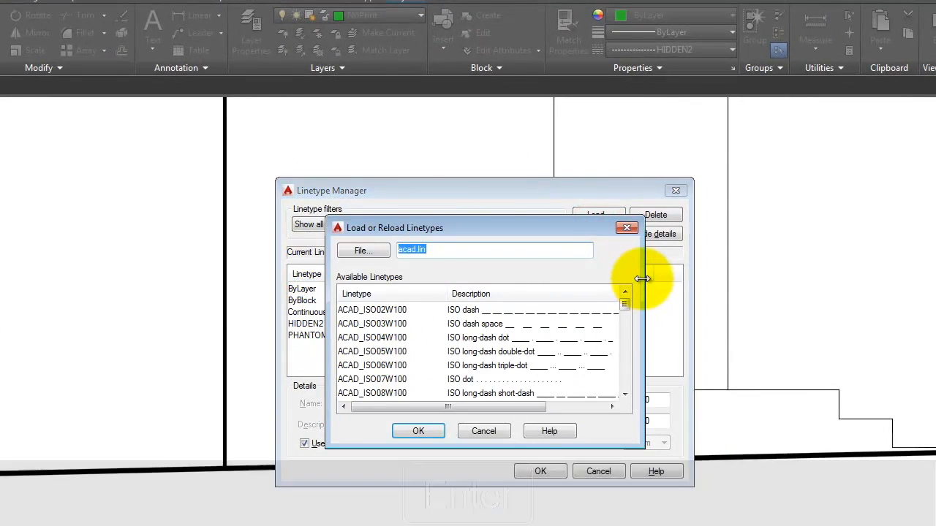
pyautogui.moveTo(625, 304); pyautogui.dragTo(629, 390)
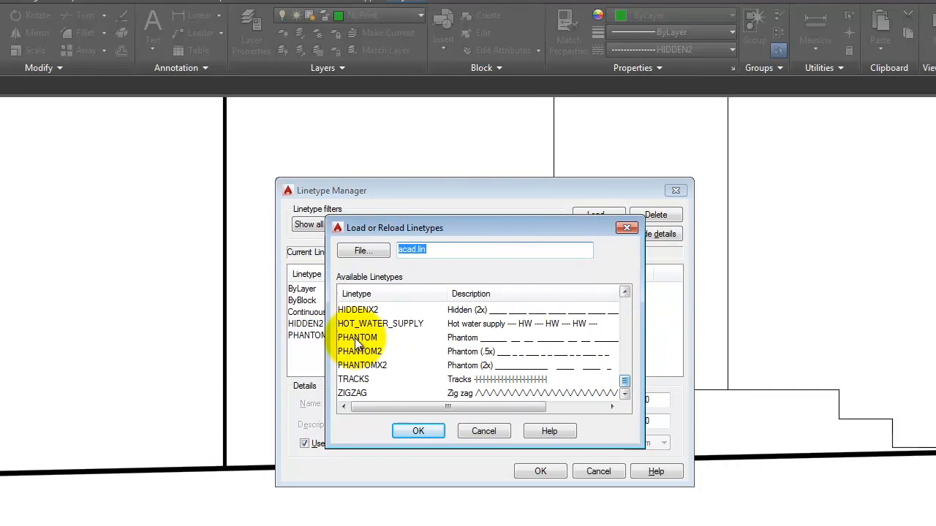
pyautogui.click(626, 292)
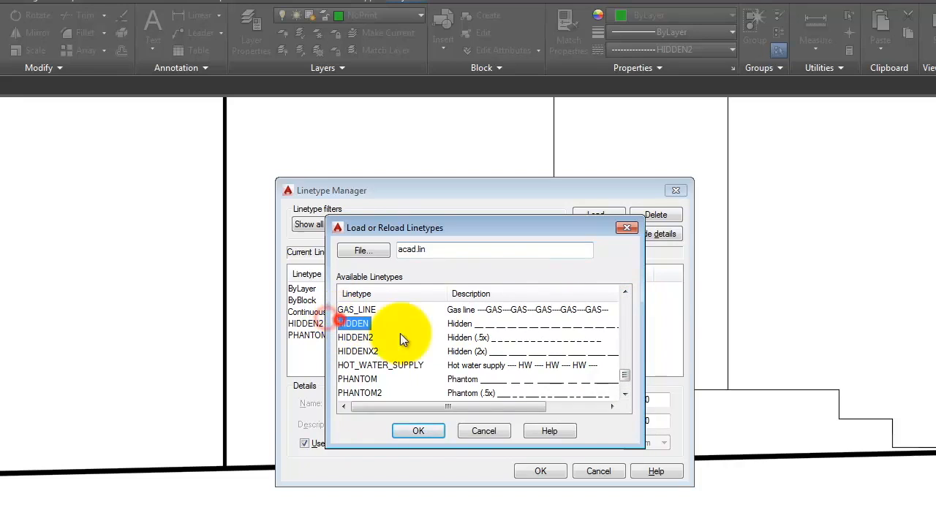
pyautogui.click(427, 430)
pyautogui.click(312, 323)
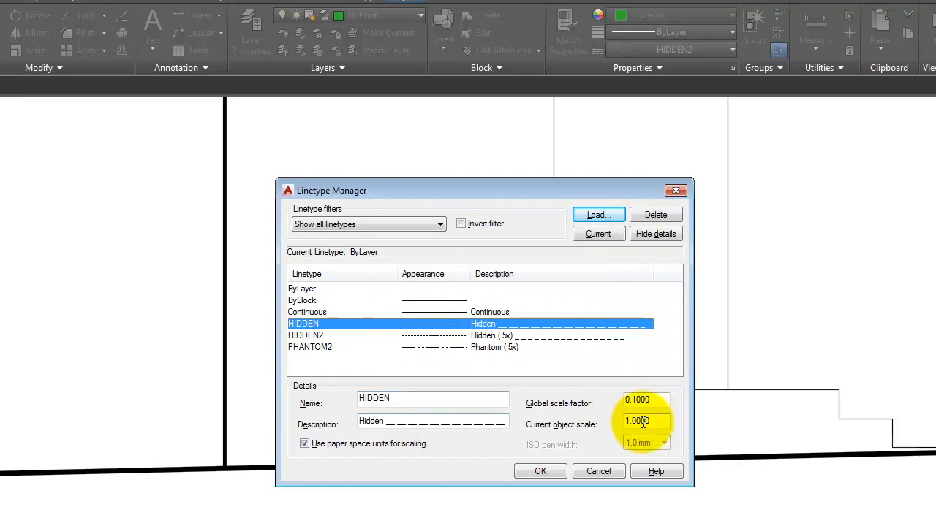
pyautogui.click(661, 400)
pyautogui.doubleClick(660, 398)
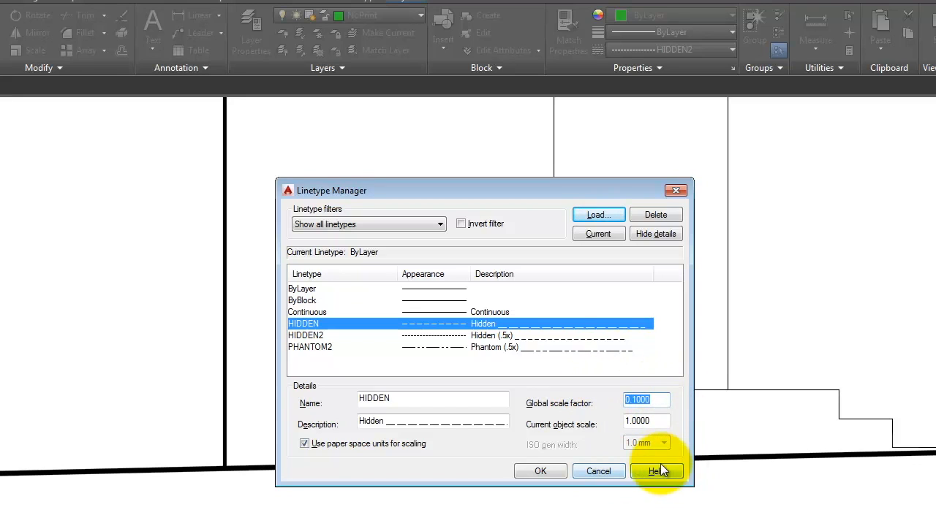
pyautogui.write('1.0')
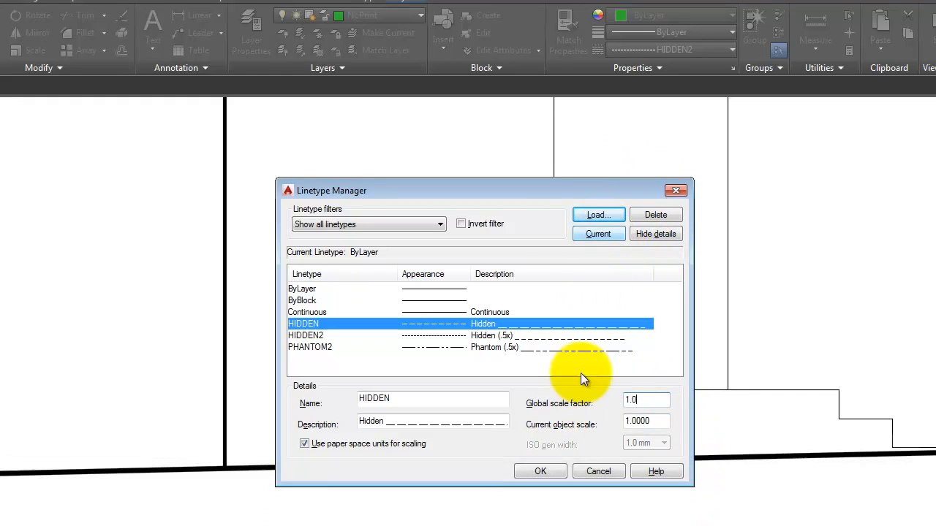
pyautogui.click(538, 472)
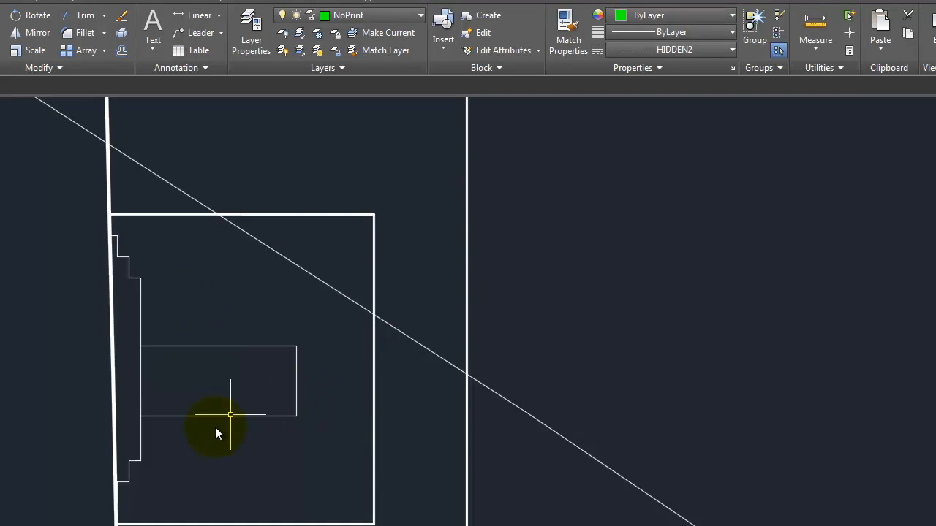
# Step: Window-select the stepped stair outline, landing lines, right vertical line and bottom line
pyautogui.click(190, 493)
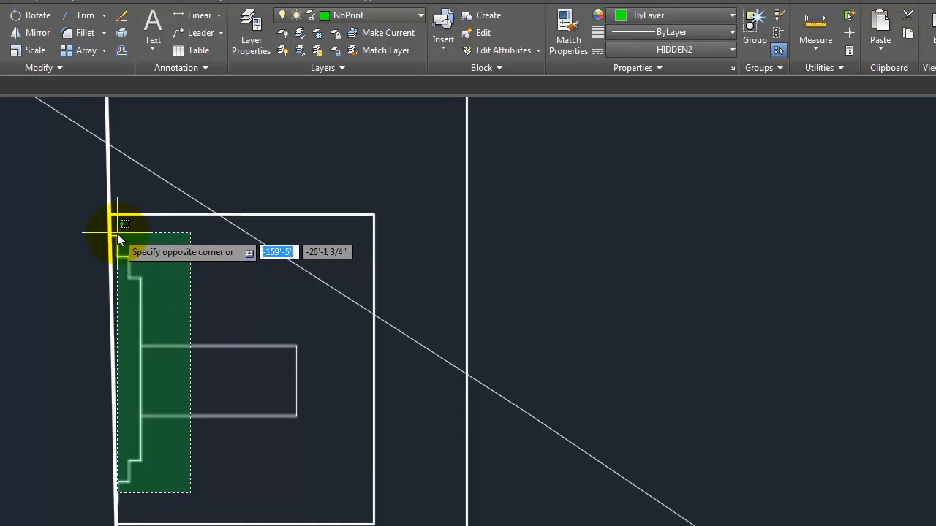
pyautogui.click(117, 233)
pyautogui.click(315, 418)
pyautogui.click(282, 367)
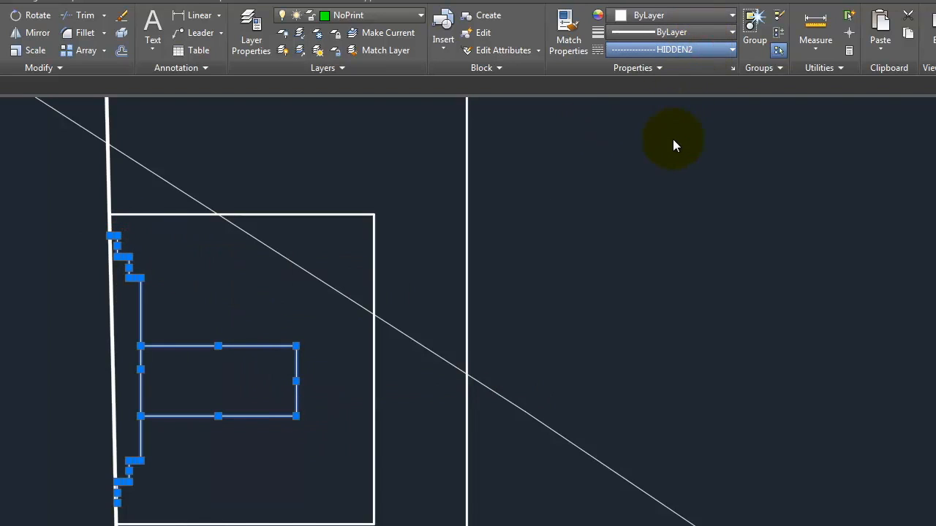
pyautogui.press('Escape')
pyautogui.click(285, 437)
pyautogui.click(241, 392)
pyautogui.press('Escape')
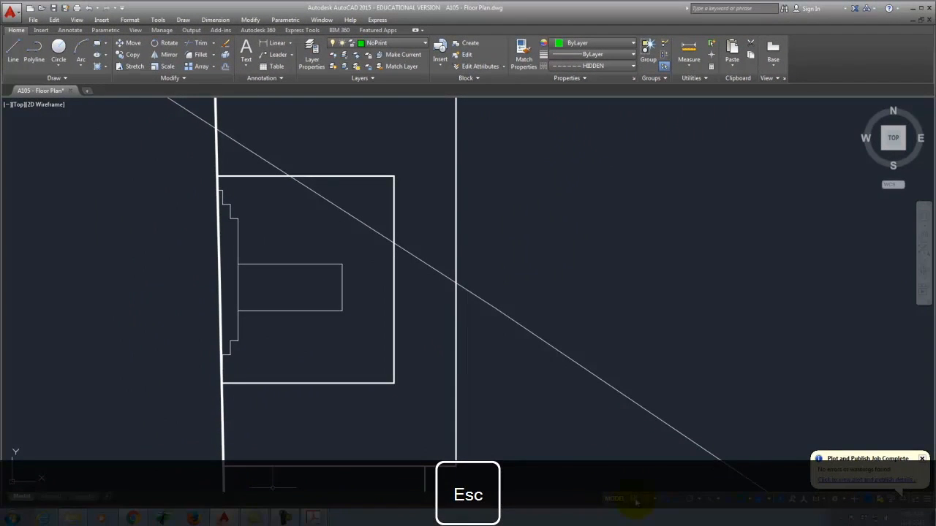
# Step: Check the elevations on the Layout1 sheet, then return to Model space
pyautogui.click(53, 497)
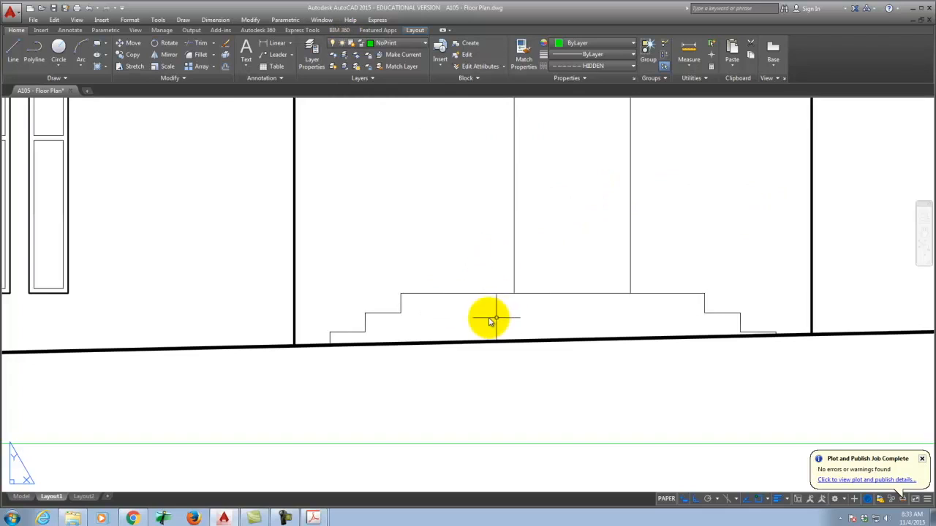
pyautogui.scroll(-3, 474, 328)
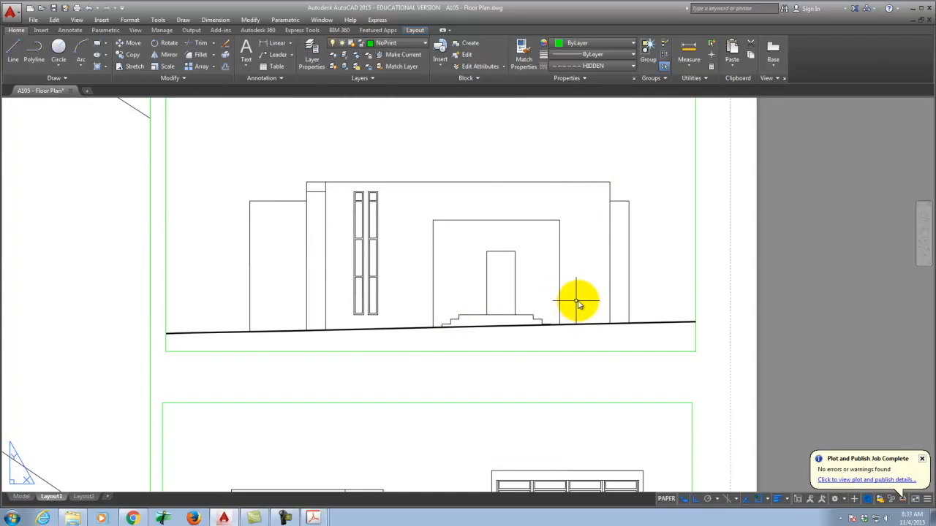
pyautogui.scroll(-2, 579, 303)
pyautogui.scroll(-2, 611, 259)
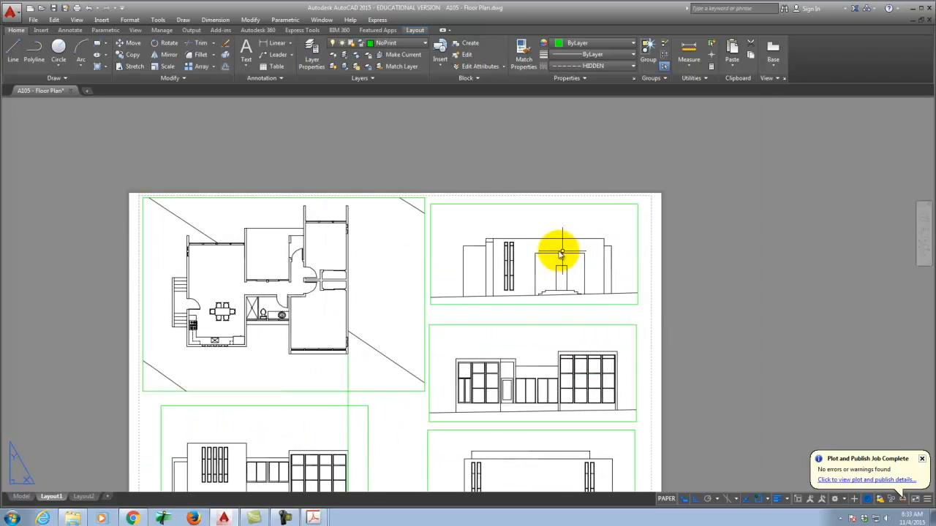
pyautogui.click(21, 498)
pyautogui.scroll(-5, 464, 206)
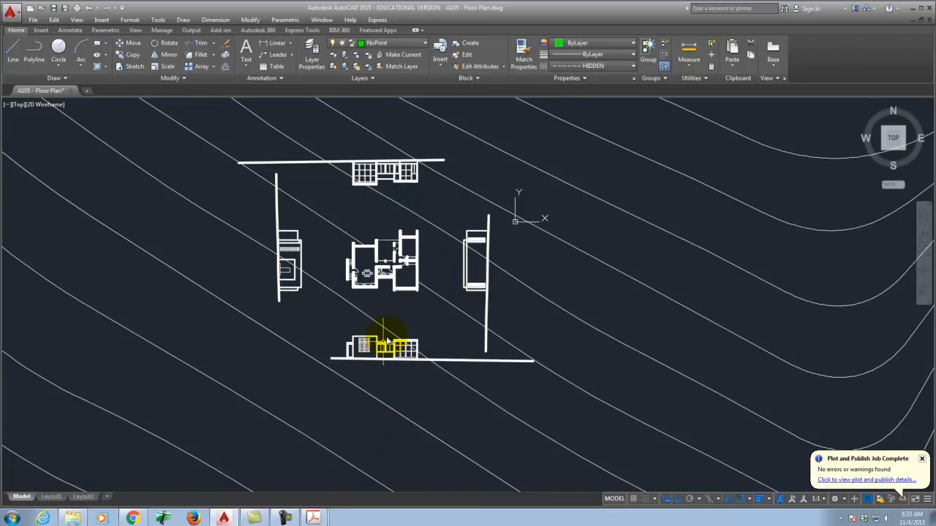
# Step: Select the right, bottom, left and top grade lines and try deleting them
pyautogui.scroll(2, 443, 224)
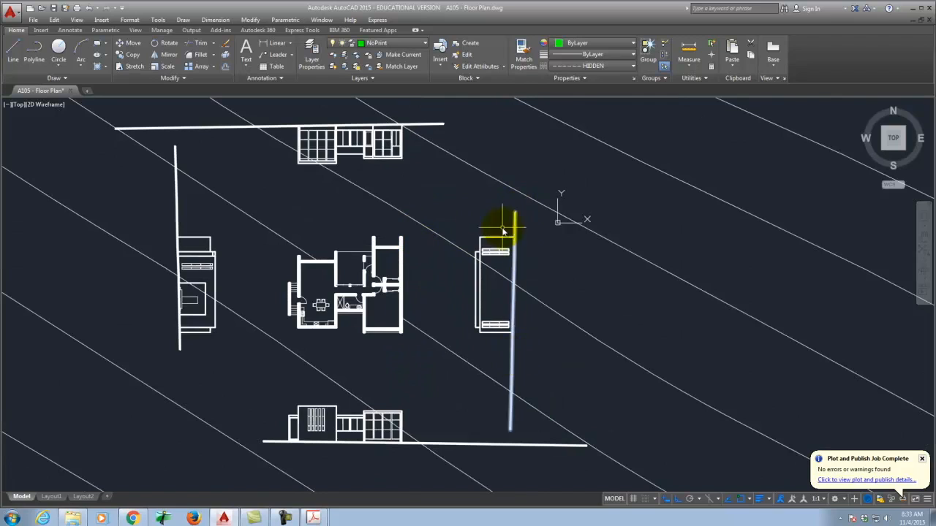
pyautogui.scroll(5, 525, 237)
pyautogui.scroll(-7, 516, 210)
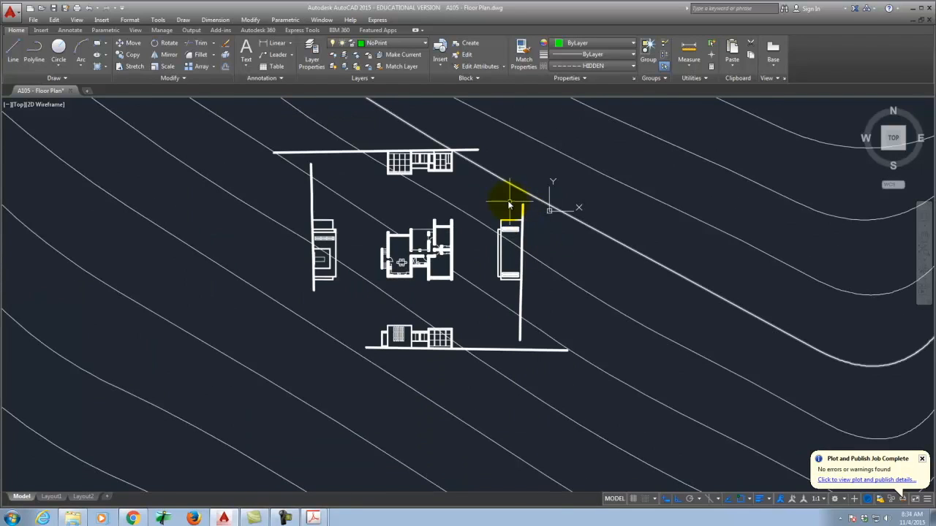
pyautogui.click(524, 213)
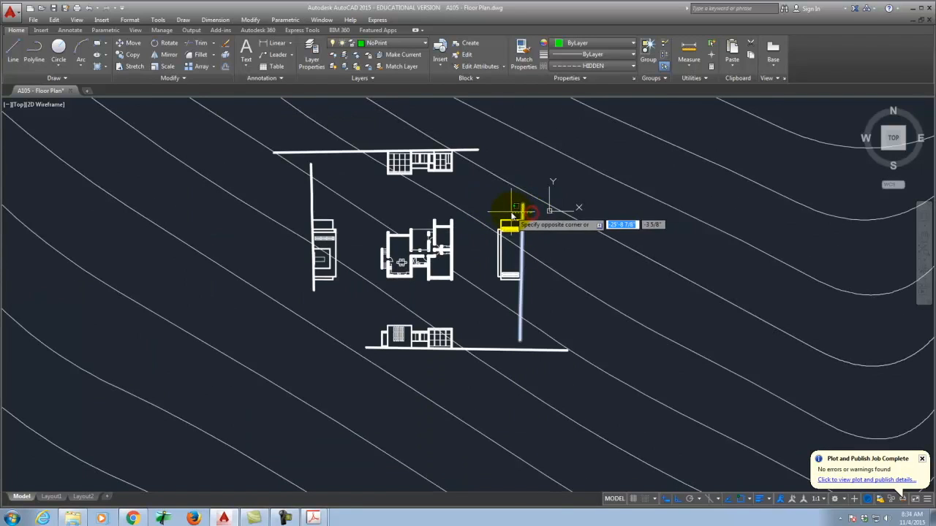
pyautogui.click(535, 351)
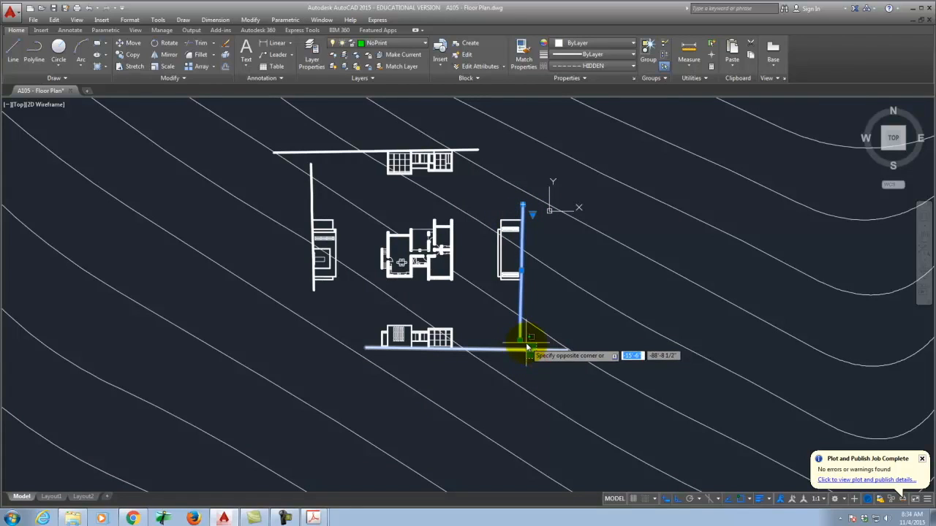
pyautogui.click(310, 199)
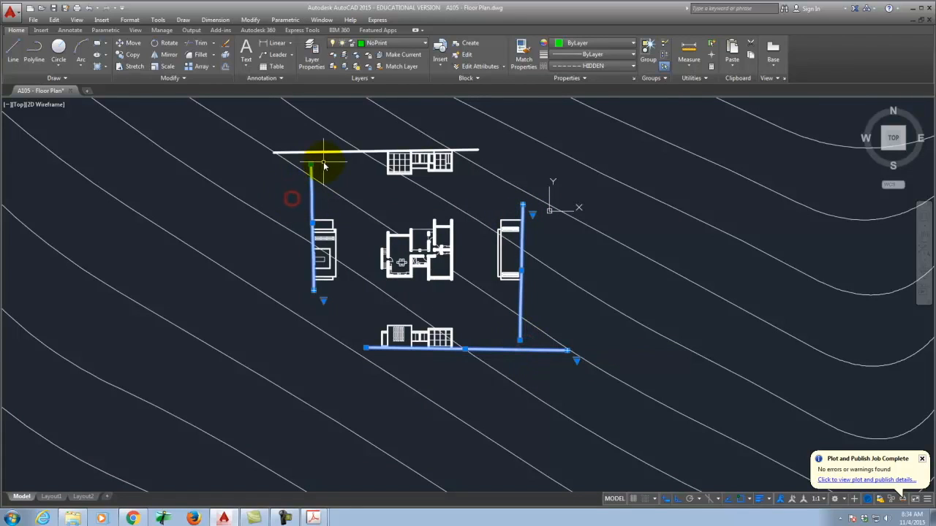
pyautogui.click(313, 151)
pyautogui.press('Delete')
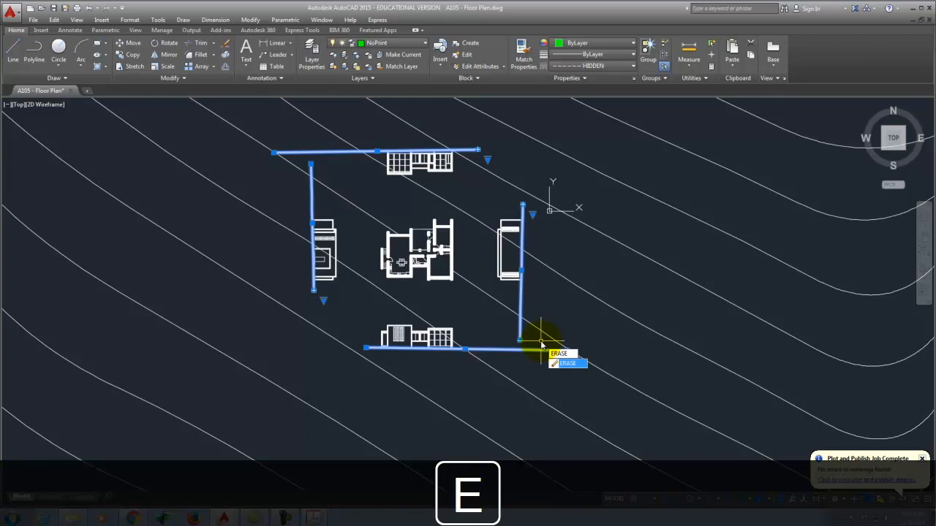
pyautogui.press('Escape')
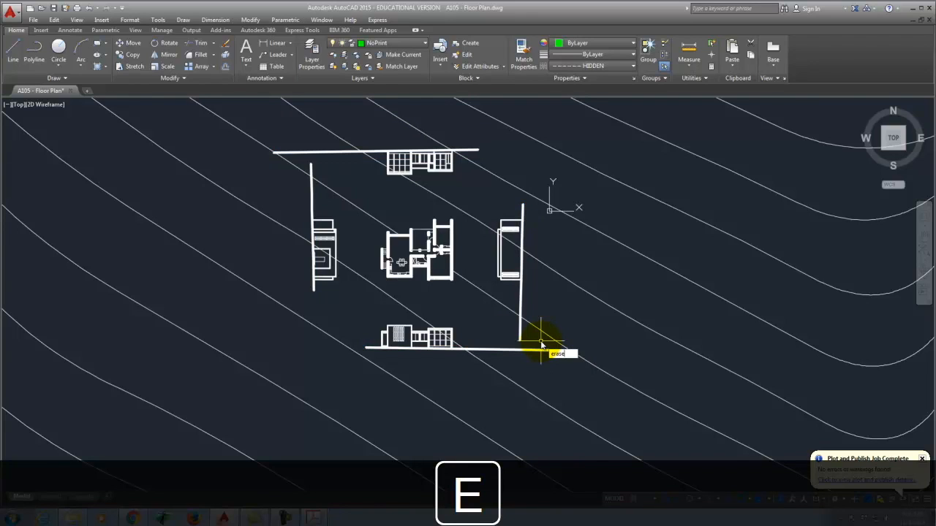
# Step: Erase the bottom, right, top and left grade lines with the ERASE command
pyautogui.press('Return')
pyautogui.click(511, 354)
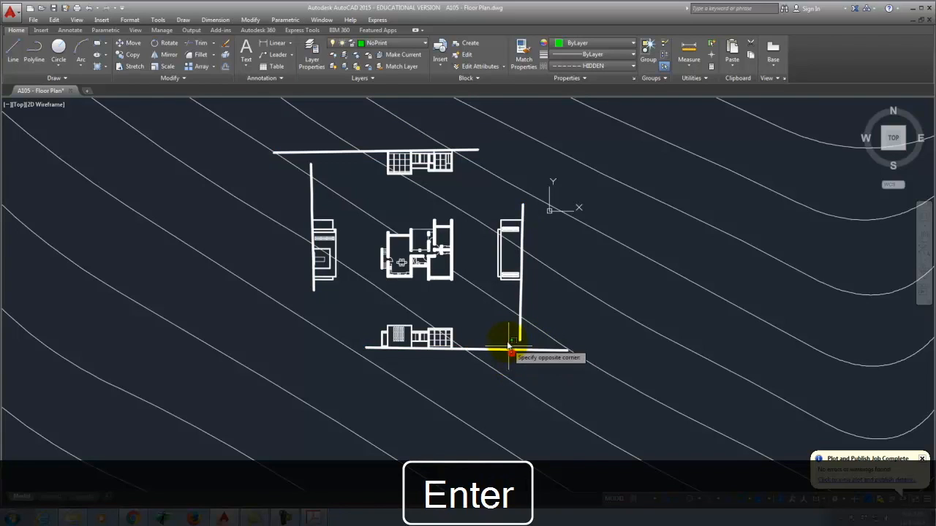
pyautogui.click(539, 307)
pyautogui.click(519, 294)
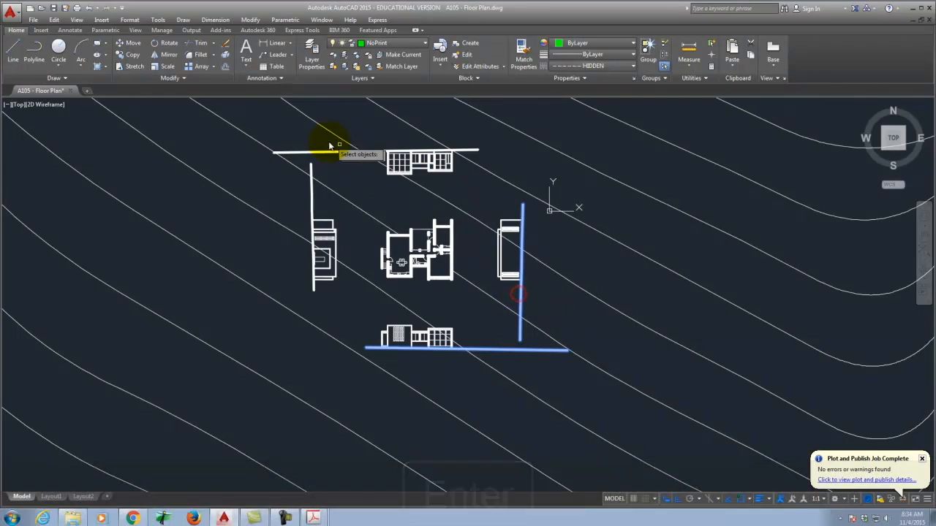
pyautogui.click(303, 149)
pyautogui.press('Return')
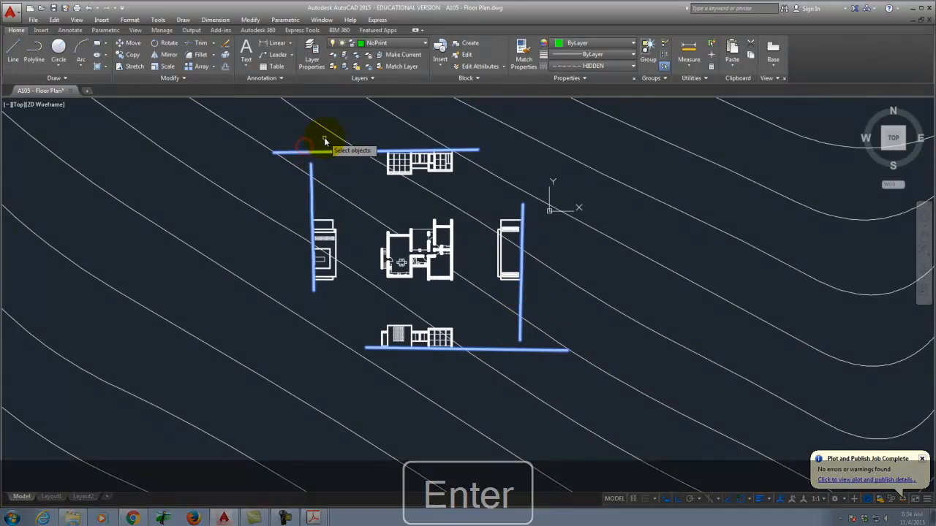
pyautogui.press('Escape')
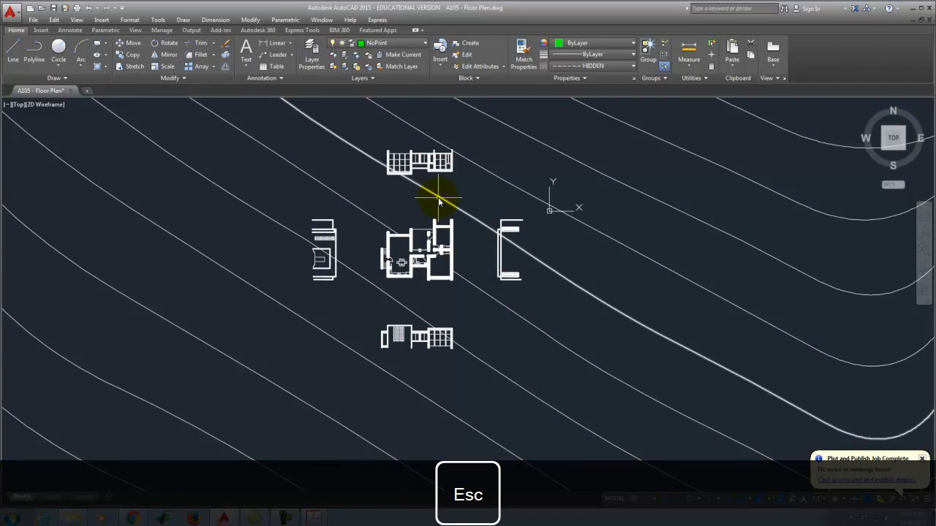
# Step: Create a new Topo Guides layer, fixing the Topography layer's colour back to white
pyautogui.click(311, 48)
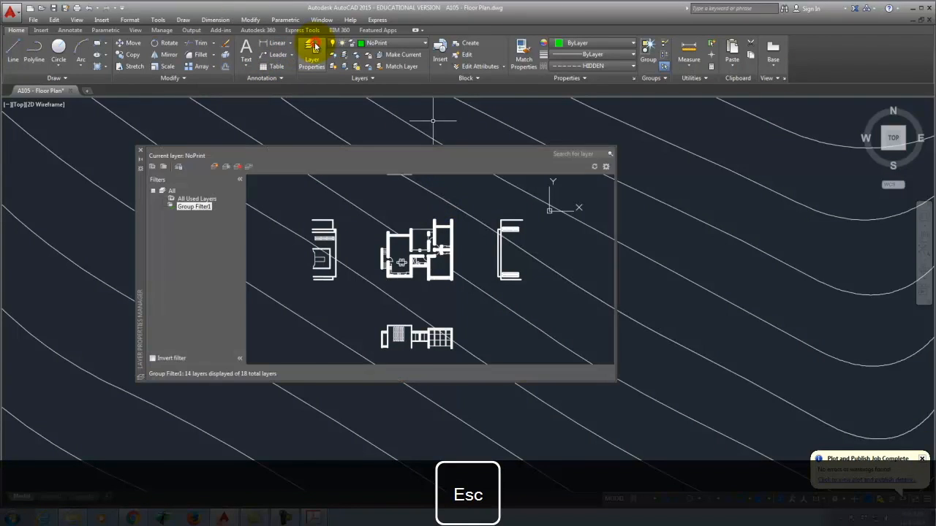
pyautogui.click(216, 167)
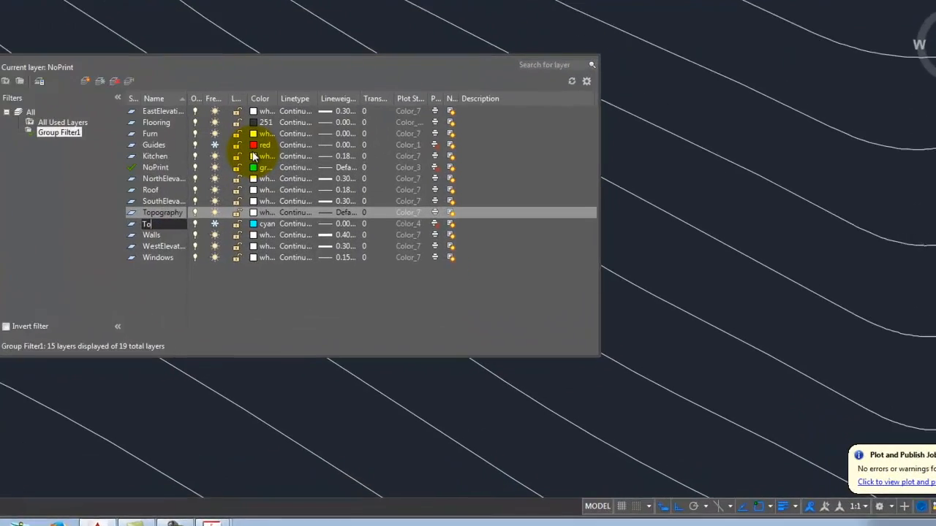
pyautogui.write('Topo Guides')
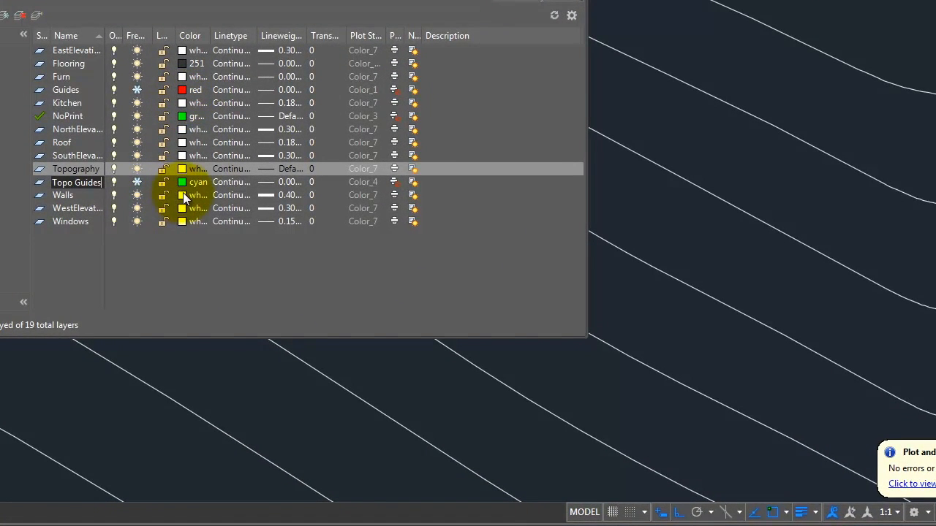
pyautogui.click(184, 183)
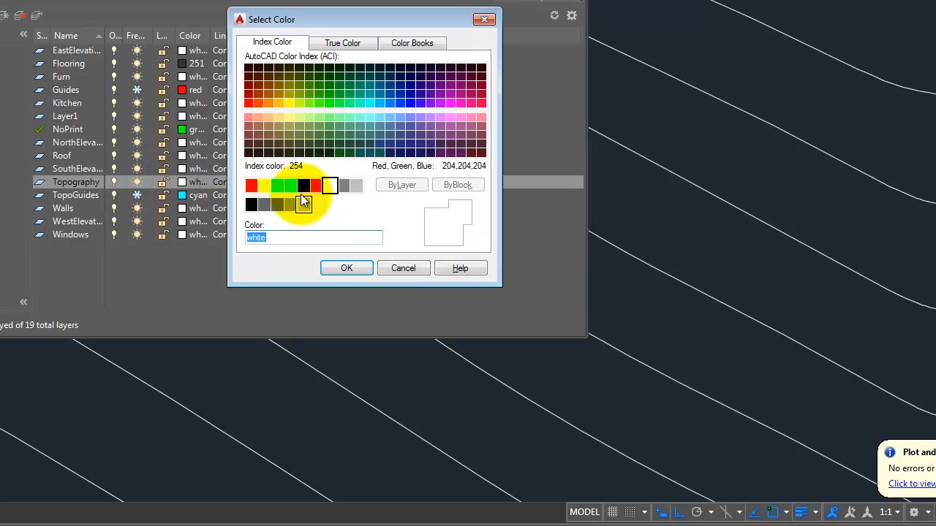
pyautogui.click(317, 186)
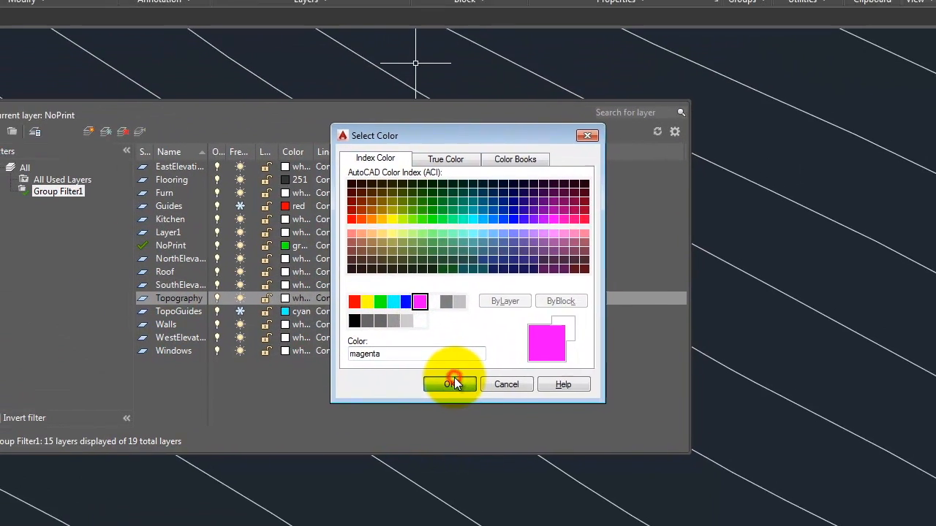
pyautogui.click(346, 267)
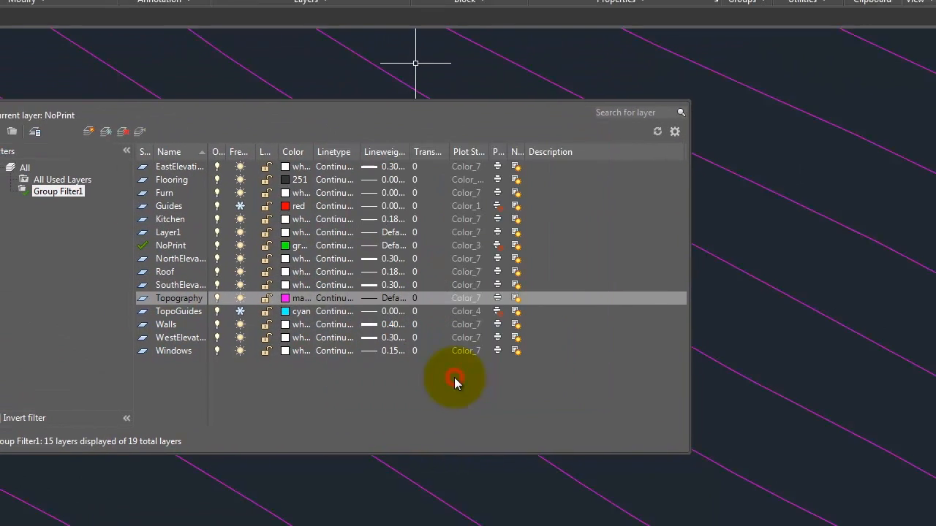
pyautogui.click(284, 298)
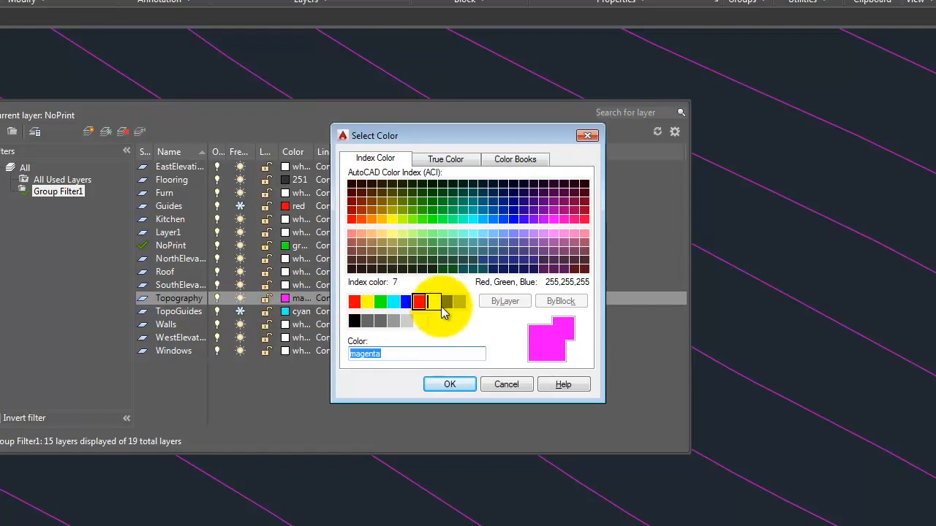
pyautogui.click(435, 302)
pyautogui.click(449, 385)
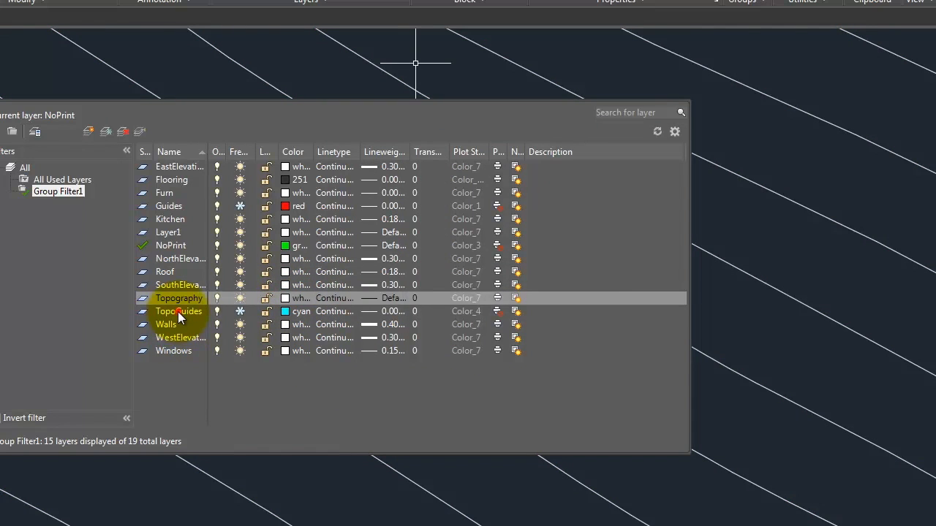
# Step: Assign magenta to the TopoGuides layer
pyautogui.click(177, 312)
pyautogui.click(296, 311)
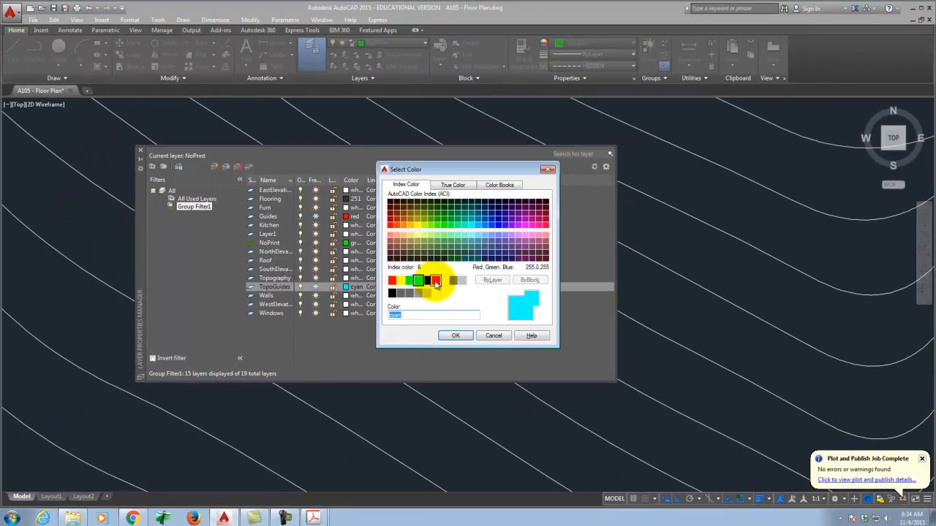
pyautogui.click(435, 281)
pyautogui.click(456, 335)
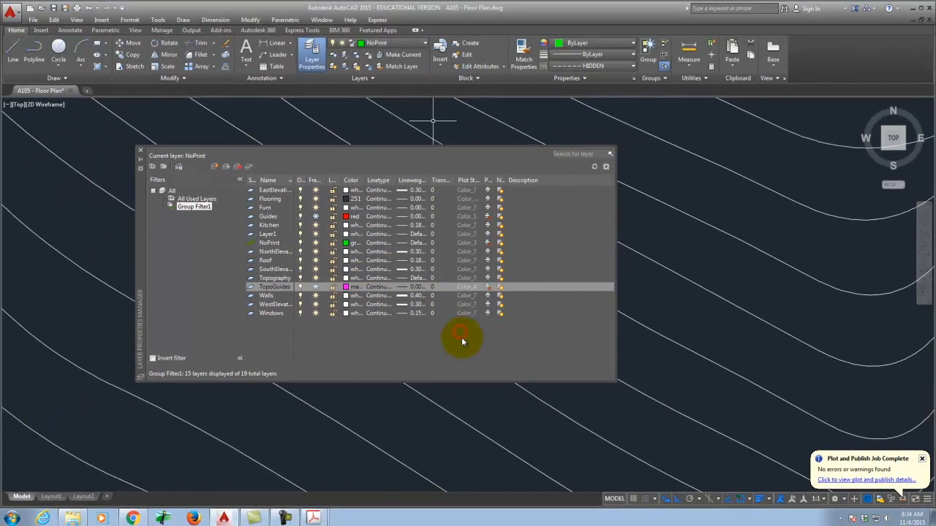
pyautogui.click(141, 151)
# Step: Ensure the Topo Guides layer is magenta and make it the current layer
pyautogui.click(312, 53)
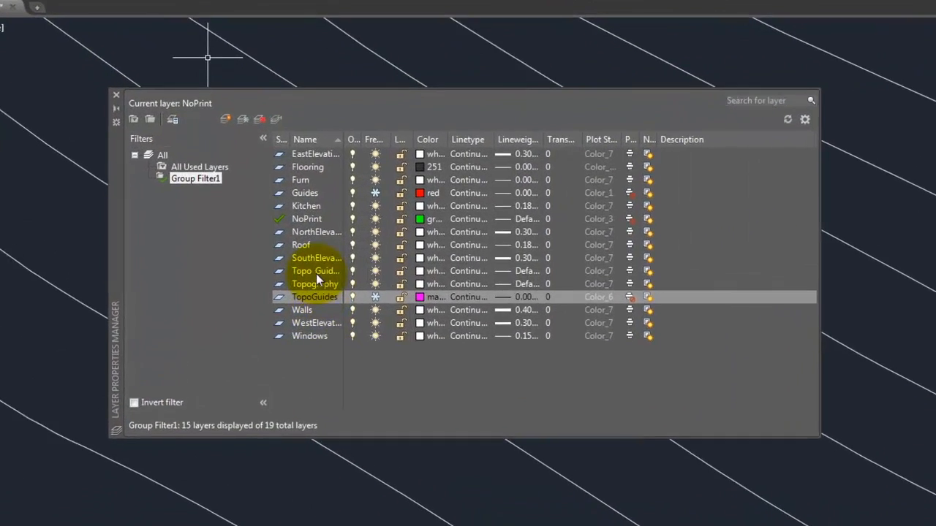
pyautogui.click(276, 270)
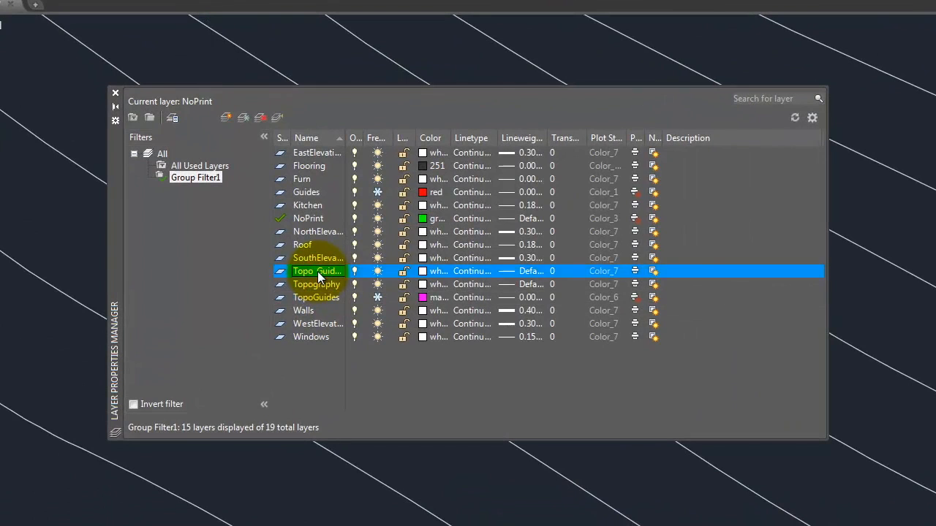
pyautogui.click(424, 270)
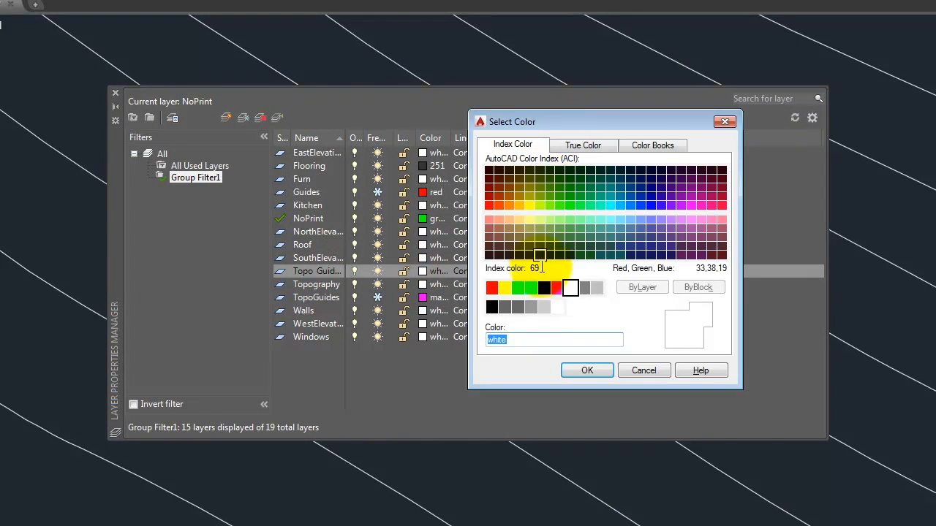
pyautogui.click(557, 288)
pyautogui.click(585, 373)
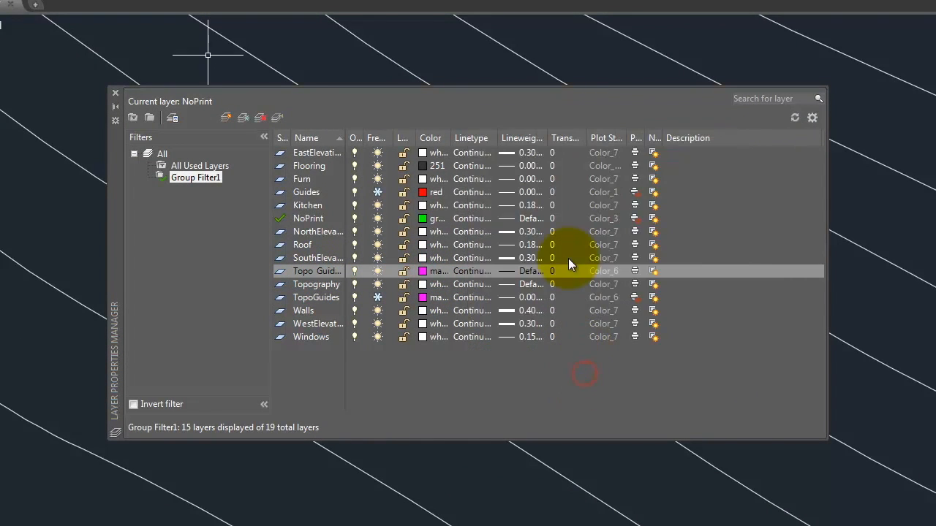
pyautogui.click(636, 272)
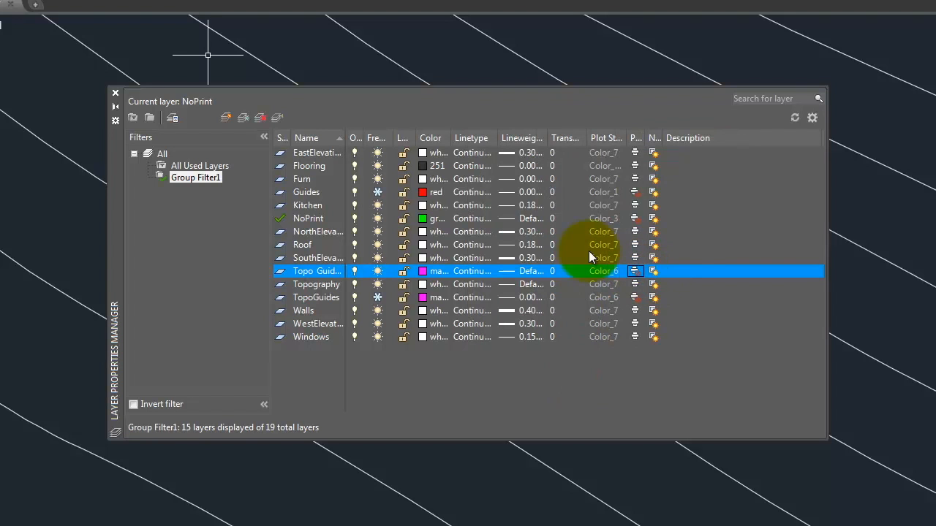
pyautogui.doubleClick(279, 271)
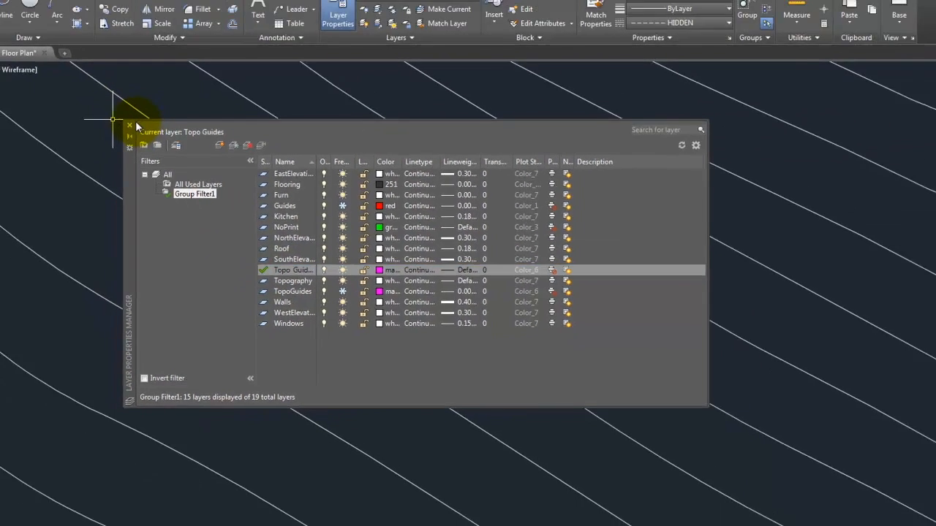
pyautogui.click(130, 126)
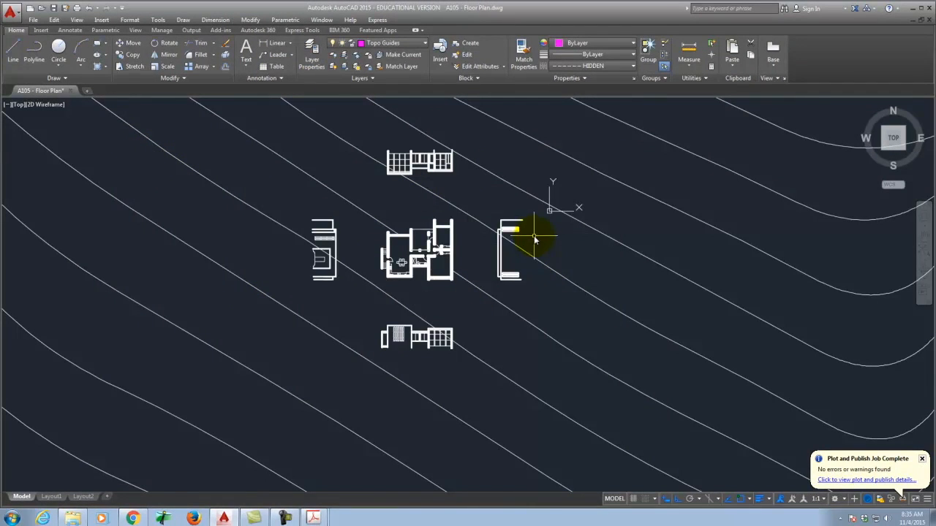
pyautogui.scroll(2, 460, 219)
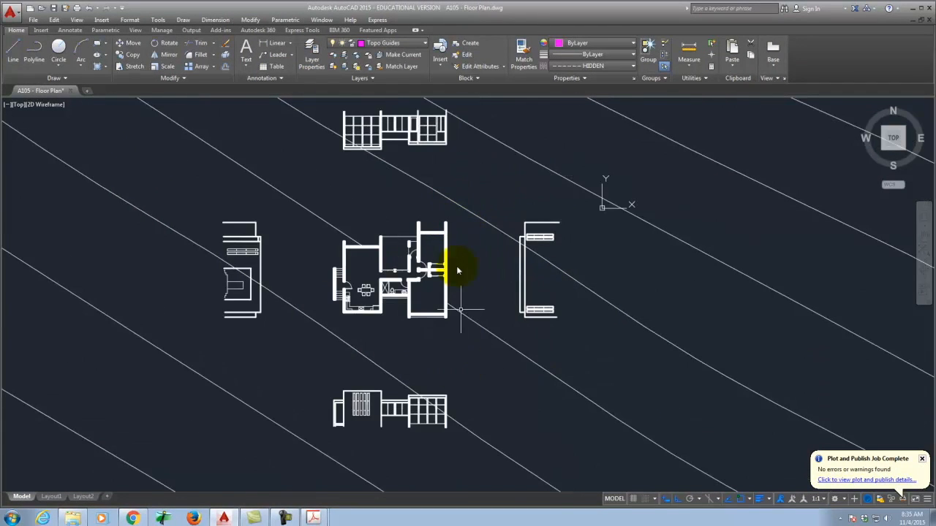
pyautogui.scroll(7, 438, 249)
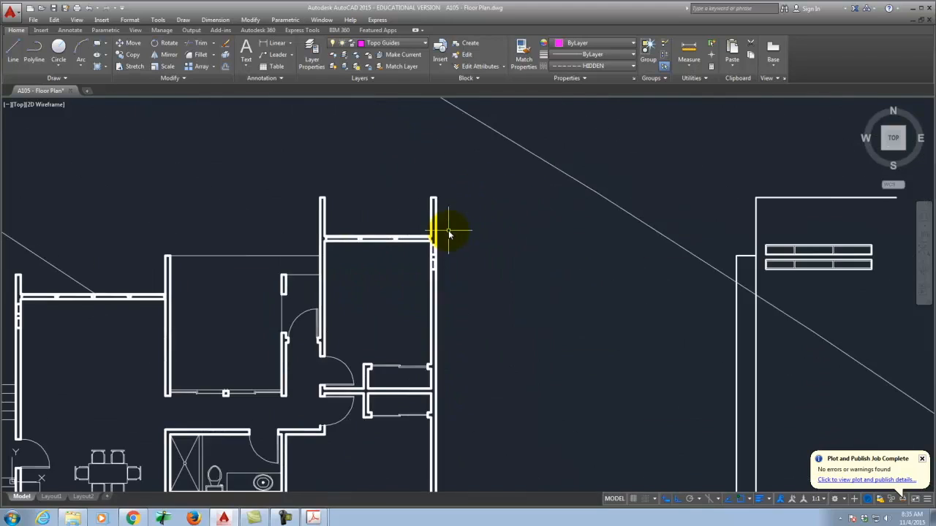
pyautogui.scroll(-7, 401, 191)
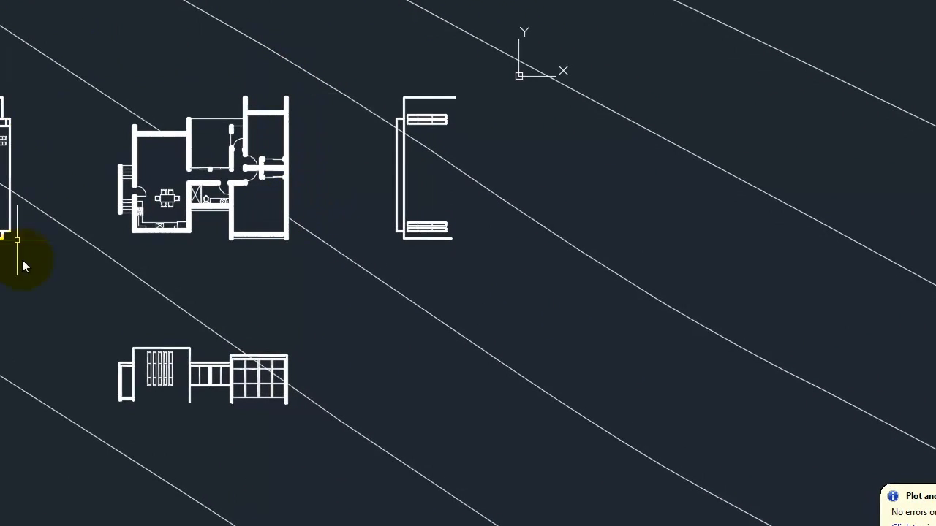
# Step: Select several contour polylines, then clear the selection
pyautogui.click(306, 67)
pyautogui.click(237, 66)
pyautogui.click(63, 98)
pyautogui.click(92, 216)
pyautogui.click(48, 272)
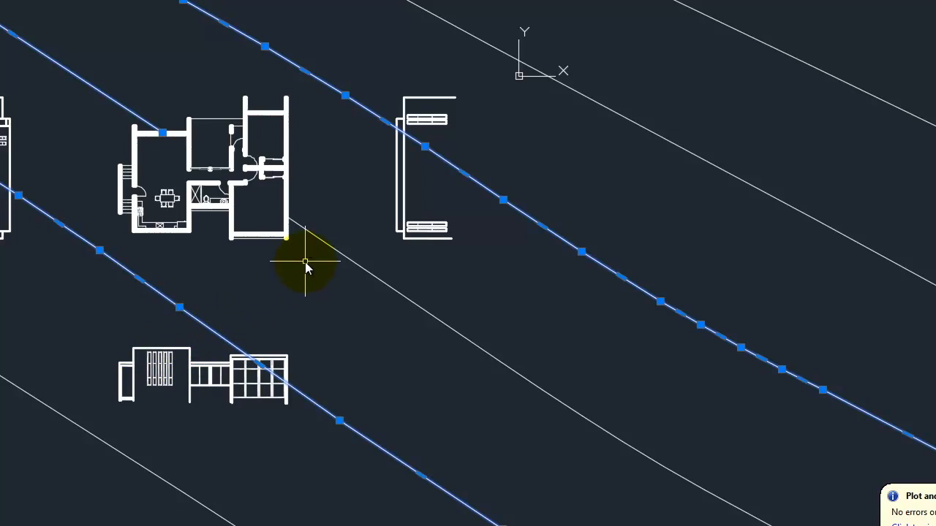
pyautogui.press('Escape')
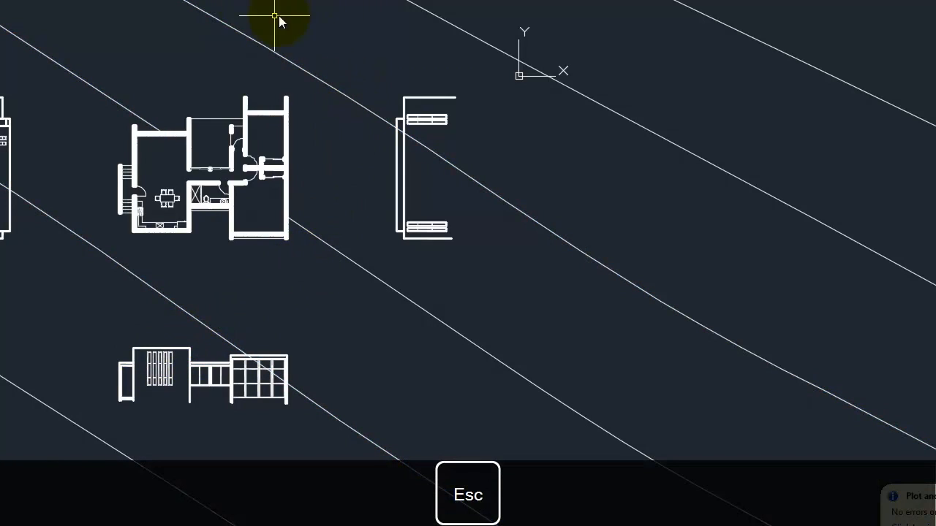
# Step: Draw a vertical ray running down from the plan's right wall endpoint
pyautogui.write('ray')
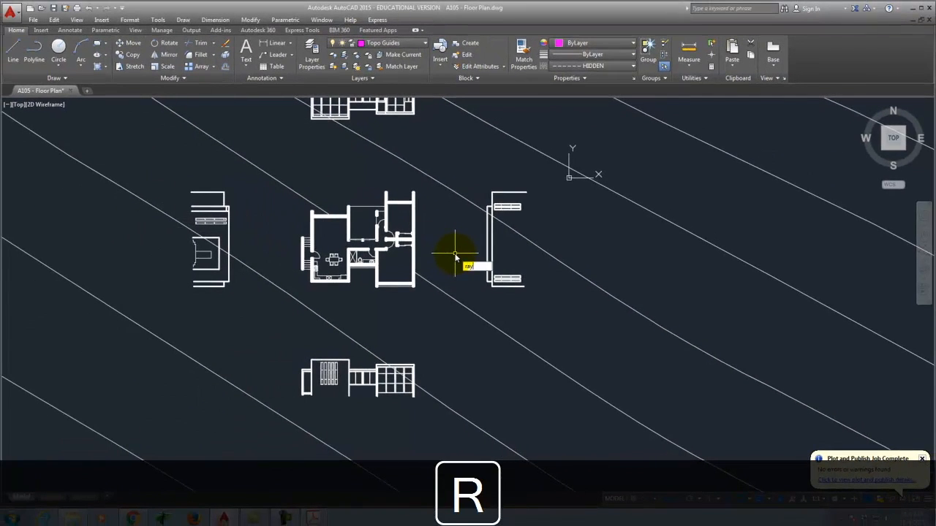
pyautogui.press('Return')
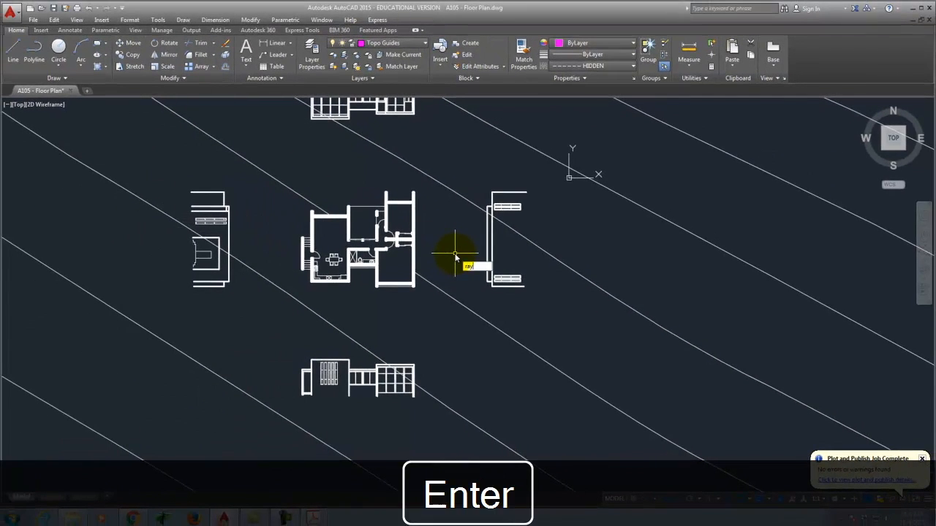
pyautogui.scroll(5, 417, 186)
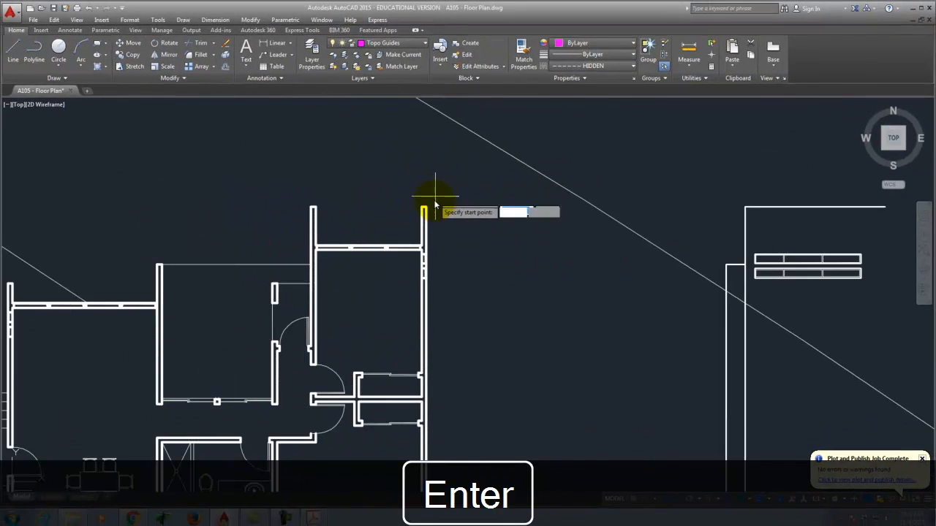
pyautogui.click(424, 209)
pyautogui.scroll(-2, 429, 157)
pyautogui.scroll(-4, 429, 154)
pyautogui.click(450, 216)
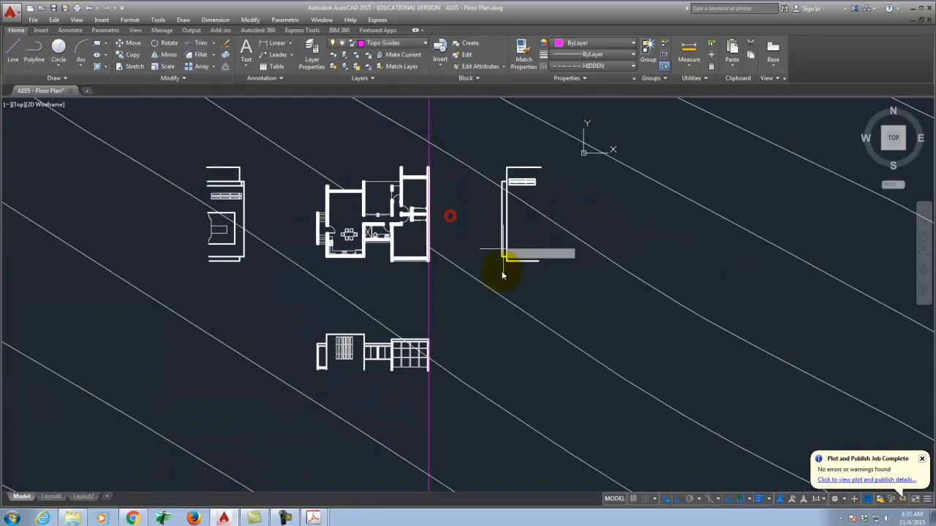
pyautogui.scroll(-5, 412, 209)
pyautogui.press('Escape')
pyautogui.scroll(7, 430, 192)
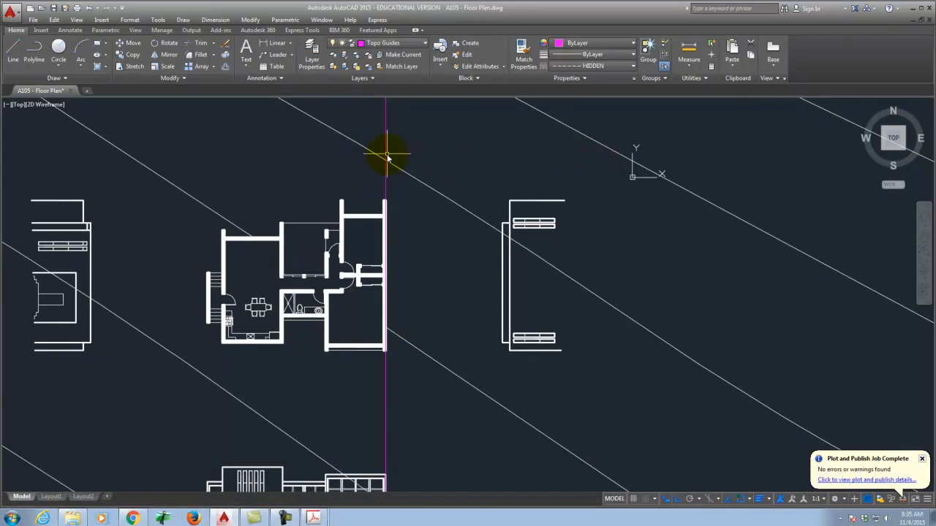
# Step: Draw two horizontal rays projecting right from corner points on the vertical guide
pyautogui.press('Return')
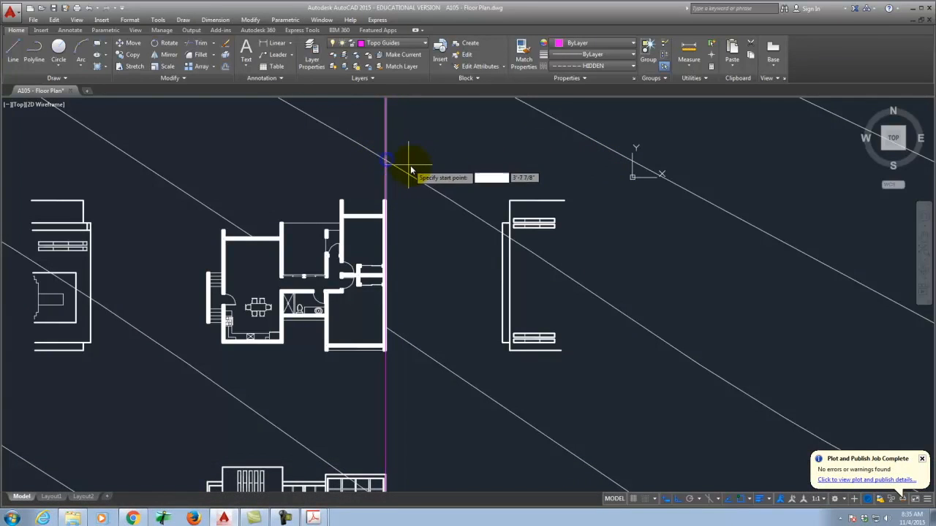
pyautogui.click(385, 159)
pyautogui.click(449, 156)
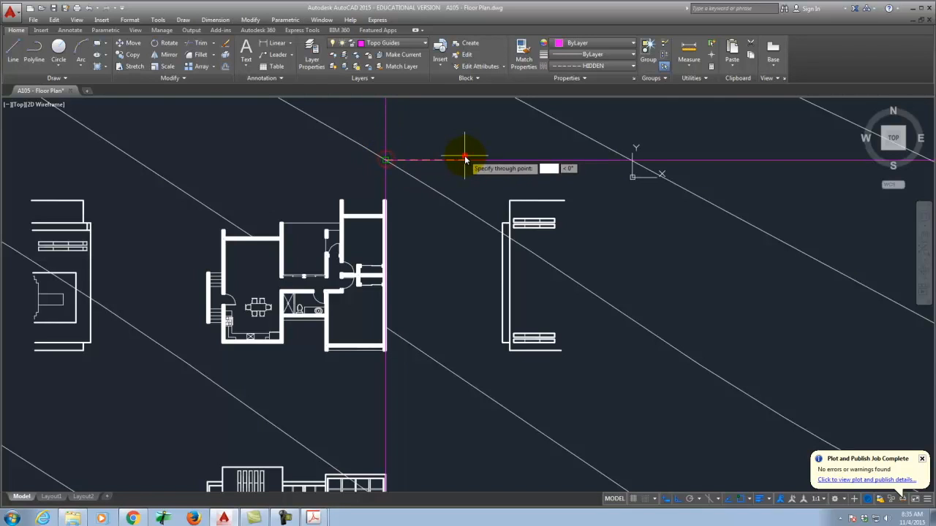
pyautogui.press('Return')
pyautogui.scroll(-6, 446, 139)
pyautogui.scroll(4, 448, 183)
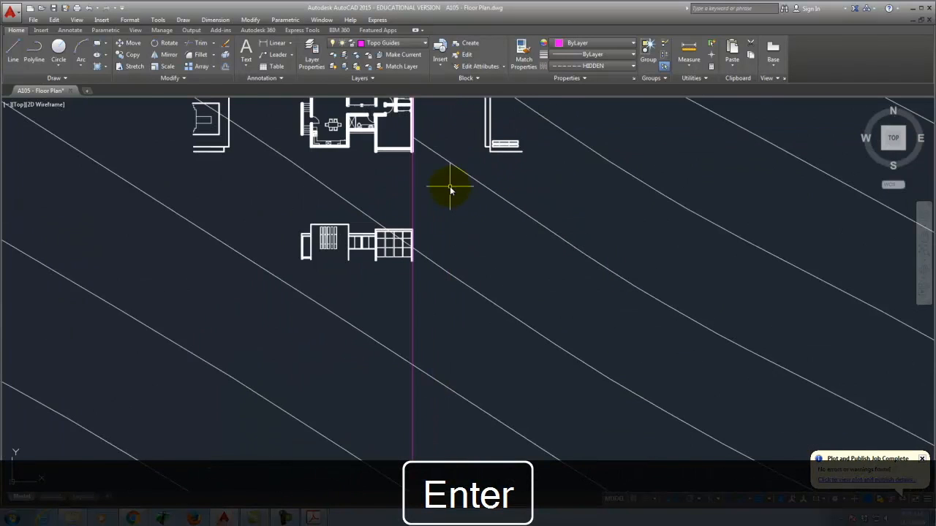
pyautogui.press('Return')
pyautogui.click(413, 138)
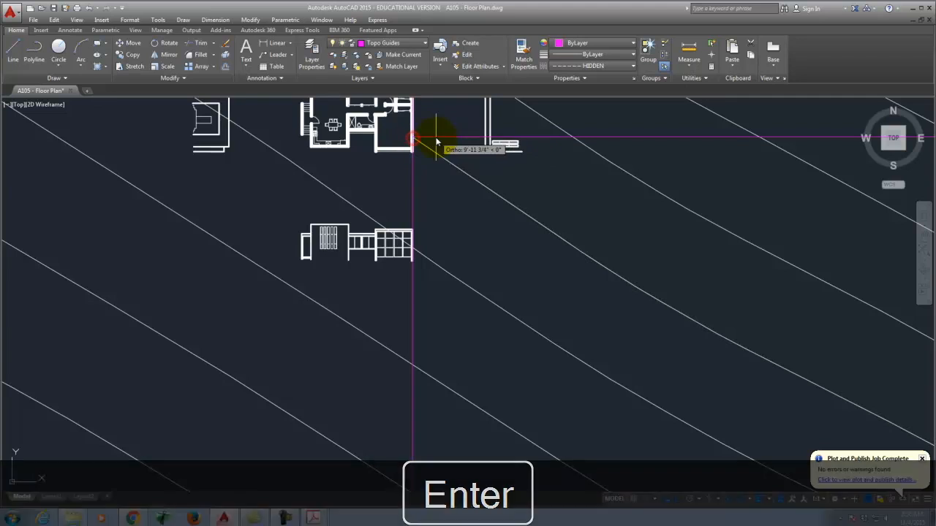
pyautogui.click(436, 138)
pyautogui.scroll(8, 420, 288)
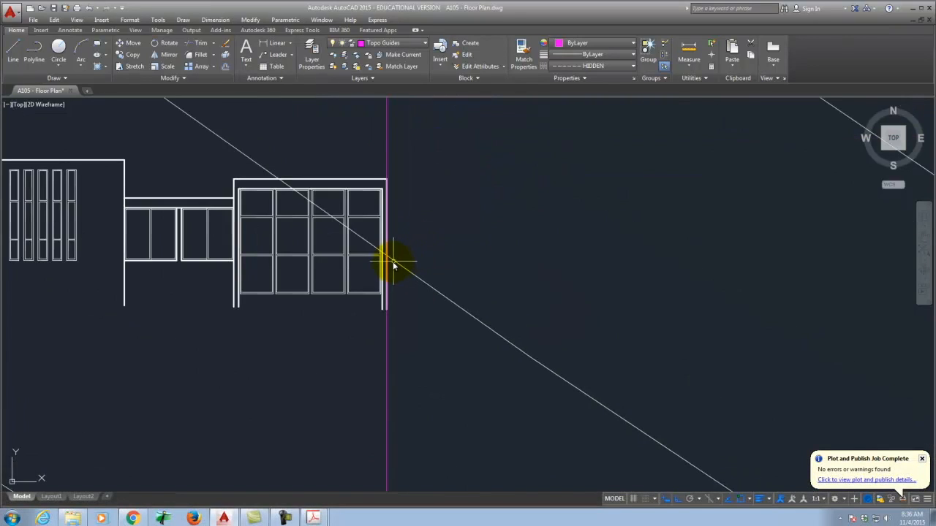
# Step: Draw a horizontal ray projecting right from the elevation's corner
pyautogui.press('Return')
pyautogui.click(371, 237)
pyautogui.scroll(-8, 453, 237)
pyautogui.click(432, 239)
pyautogui.press('Return')
pyautogui.scroll(-5, 439, 272)
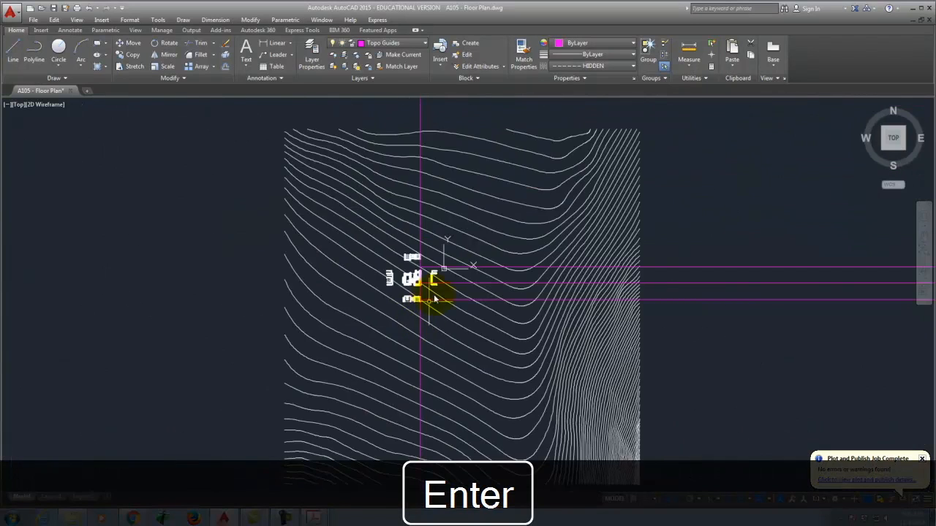
pyautogui.scroll(5, 449, 298)
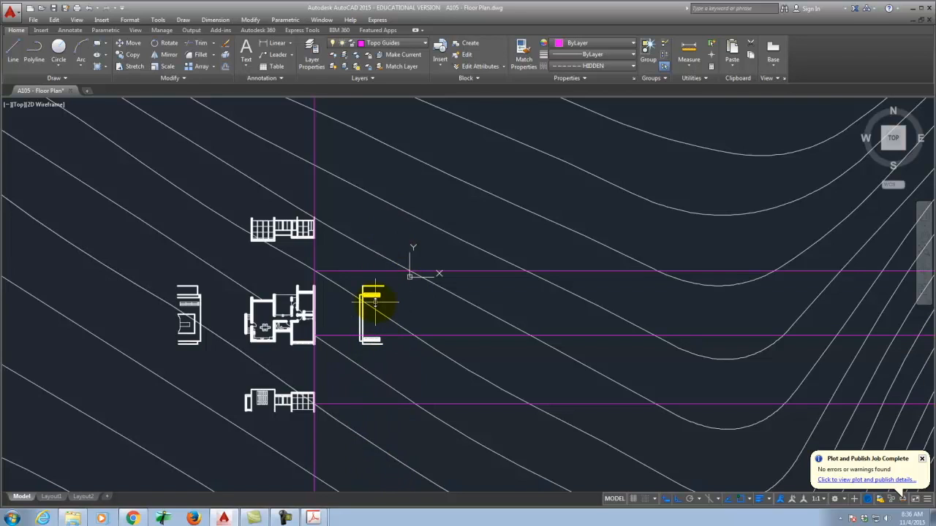
pyautogui.scroll(5, 378, 299)
# Step: Draw a vertical guide from the right elevation's top corner and select it
pyautogui.write('pl')
pyautogui.press('Return')
pyautogui.click(399, 177)
pyautogui.click(430, 272)
pyautogui.rightClick(430, 272)
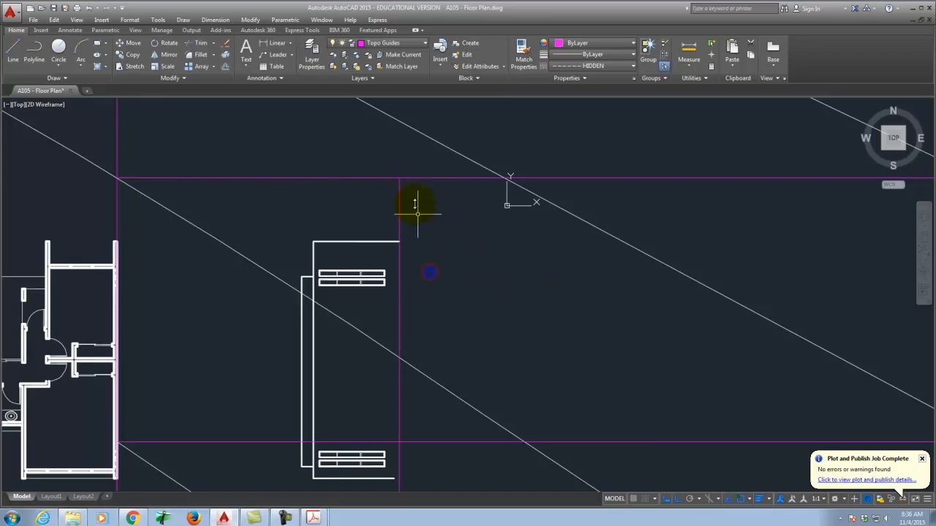
pyautogui.click(401, 196)
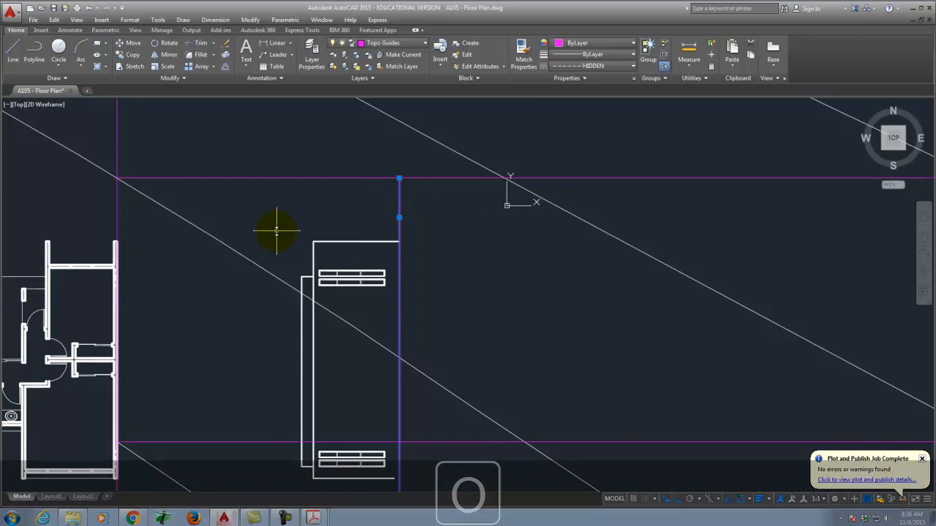
# Step: Offset the vertical guide twice to the left at a distance of 1
pyautogui.write('offset')
pyautogui.press('Return')
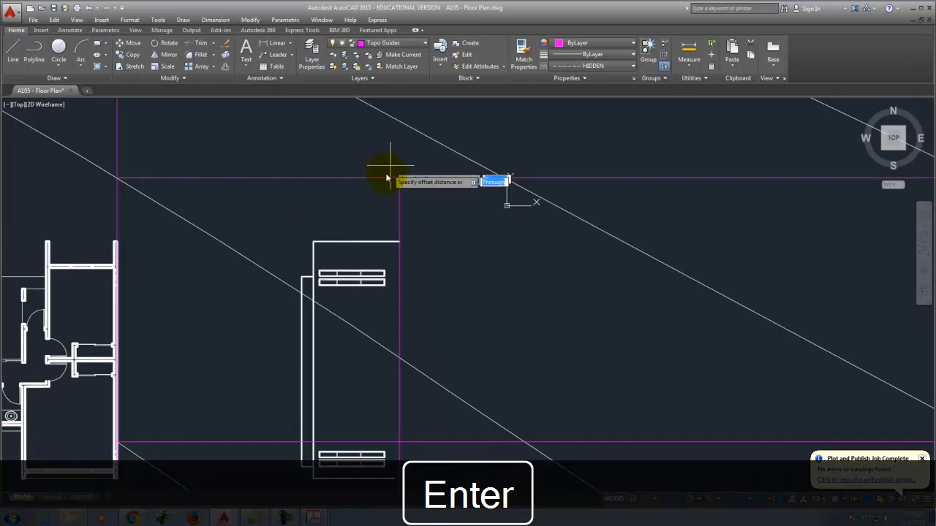
pyautogui.write('1')
pyautogui.press('Return')
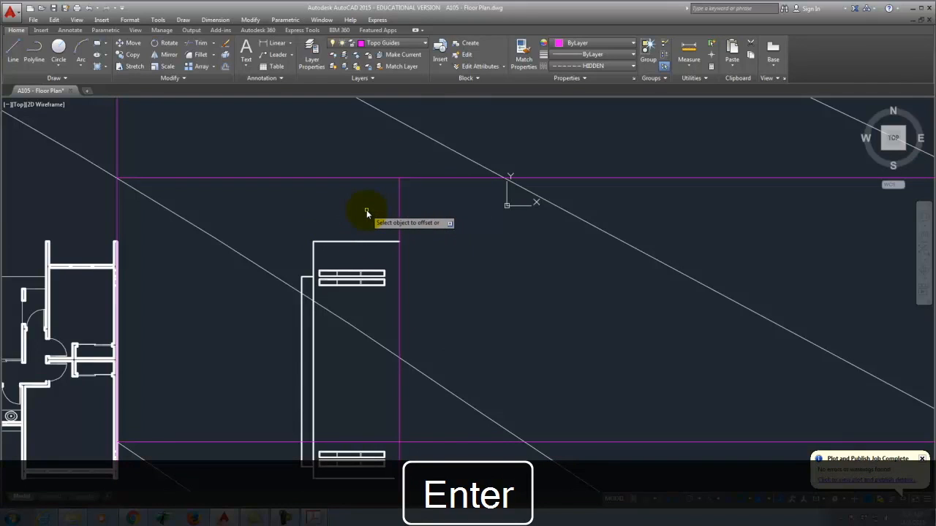
pyautogui.click(398, 195)
pyautogui.click(361, 205)
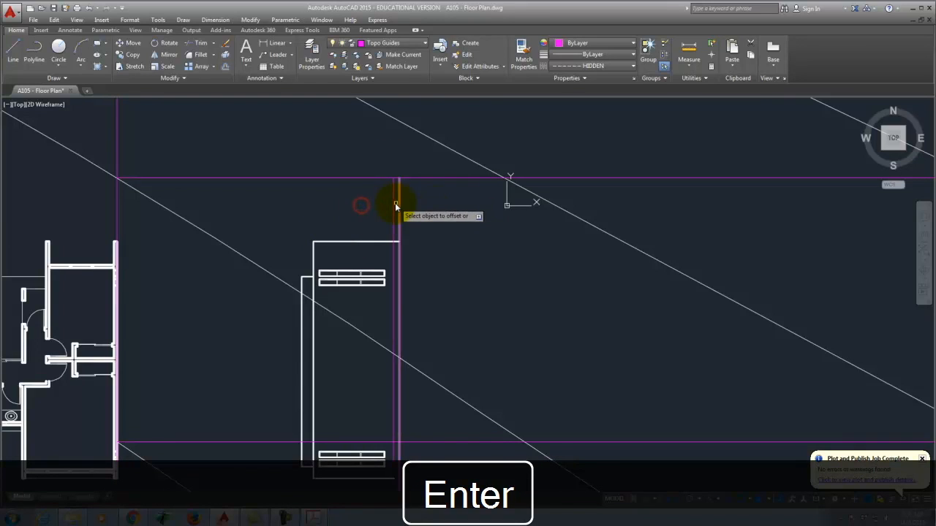
pyautogui.click(392, 202)
pyautogui.click(355, 206)
pyautogui.press('Escape')
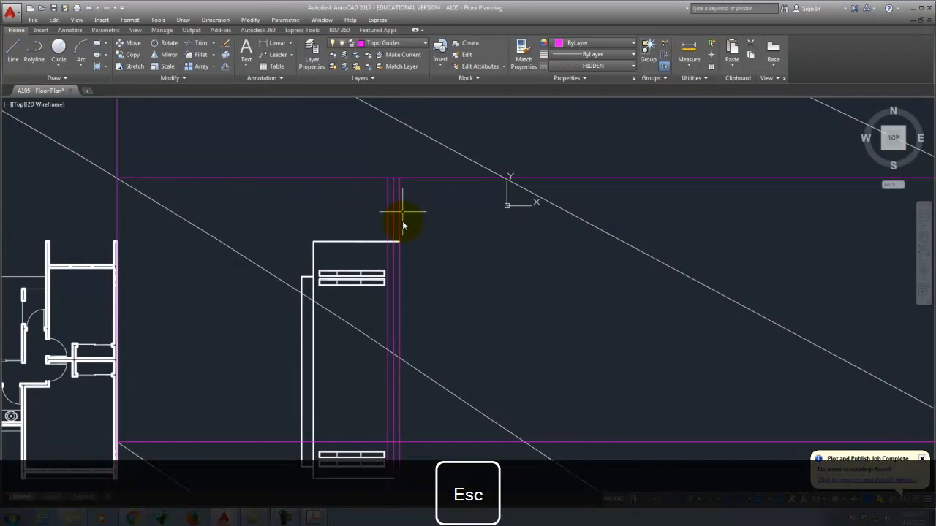
pyautogui.scroll(-2, 360, 148)
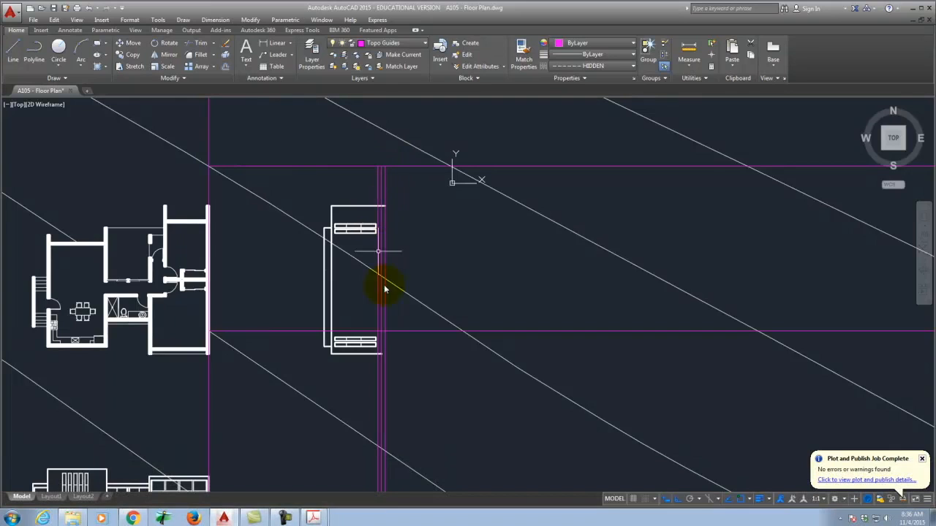
pyautogui.scroll(5, 383, 325)
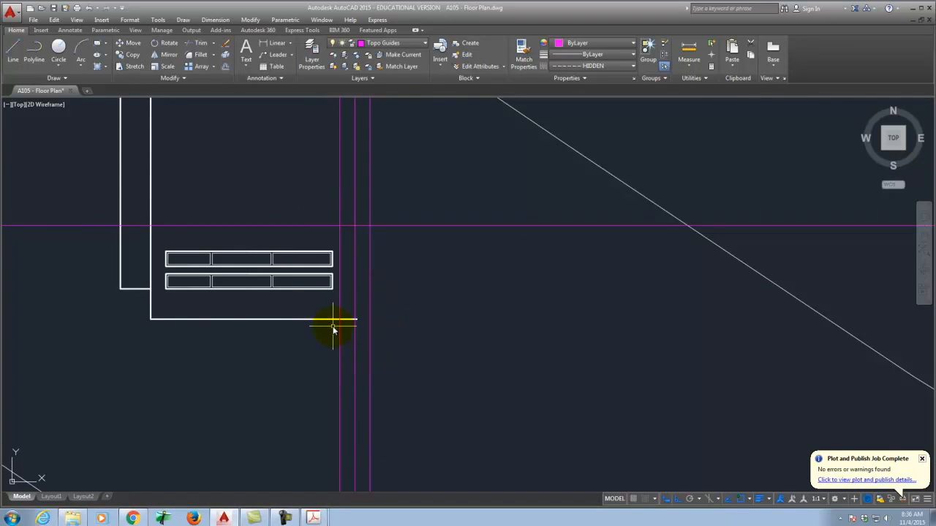
pyautogui.scroll(-4, 351, 338)
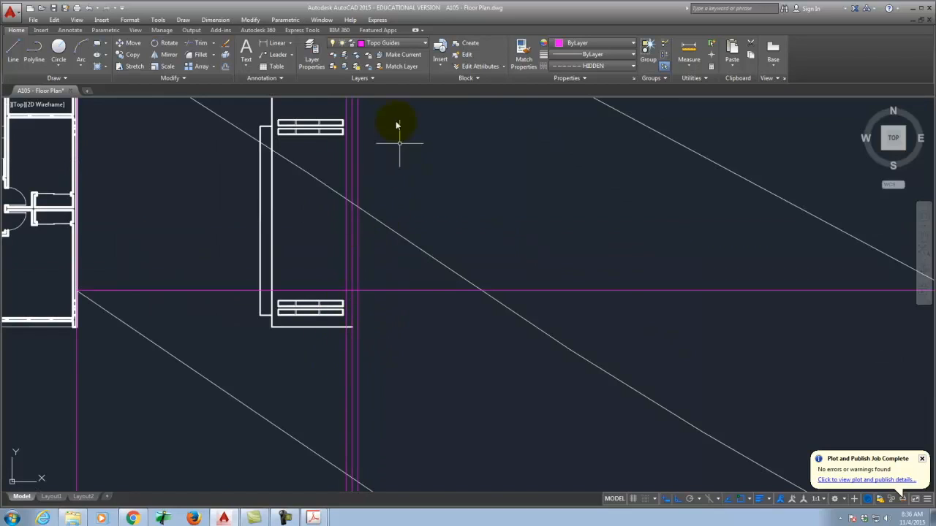
pyautogui.scroll(-4, 383, 308)
pyautogui.scroll(7, 369, 196)
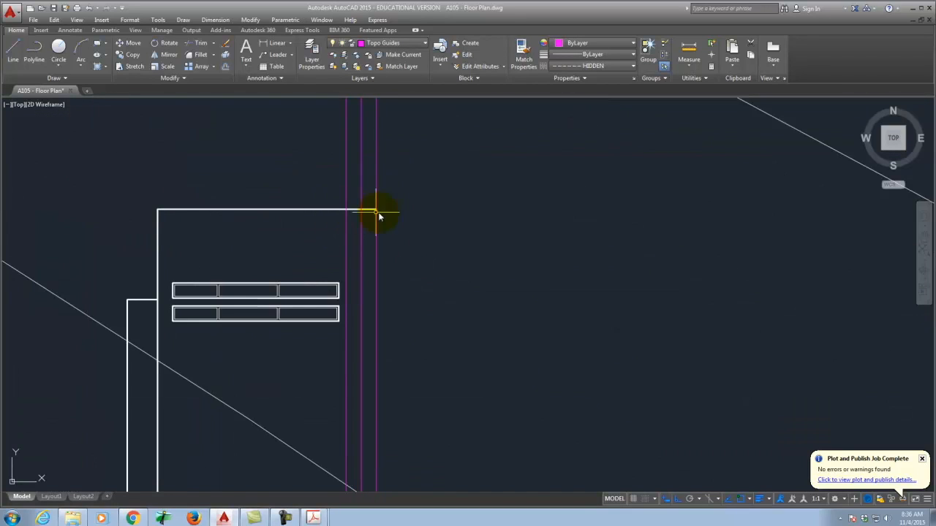
pyautogui.scroll(-4, 407, 169)
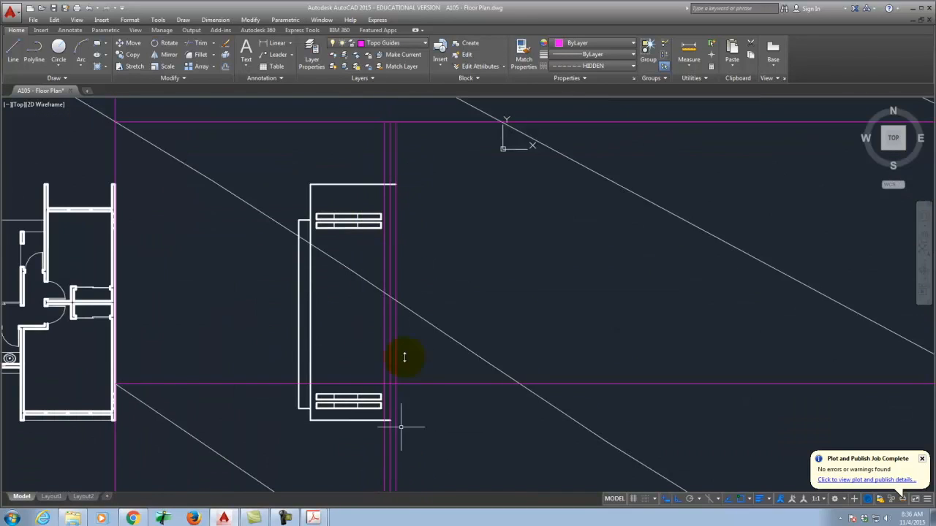
# Step: Move the three parallel vertical guides a distance of 9
pyautogui.click(388, 142)
pyautogui.press('m')
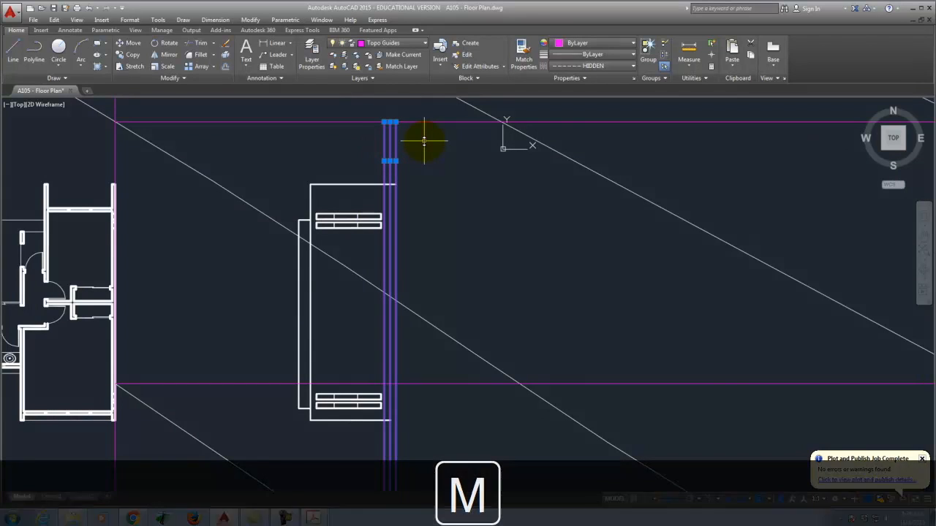
pyautogui.press('Return')
pyautogui.click(407, 165)
pyautogui.press('Return')
pyautogui.click(433, 168)
pyautogui.write('9')
pyautogui.press('Return')
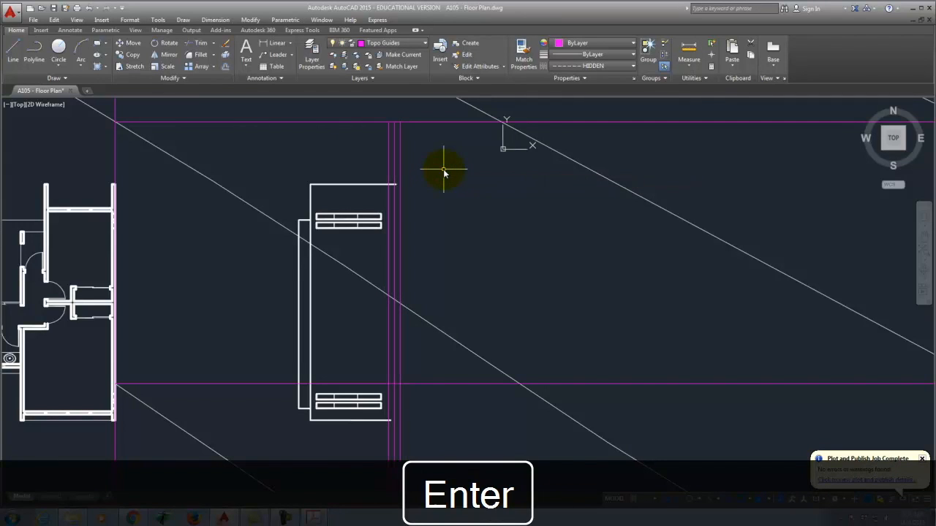
pyautogui.scroll(-2, 432, 167)
pyautogui.press('Escape')
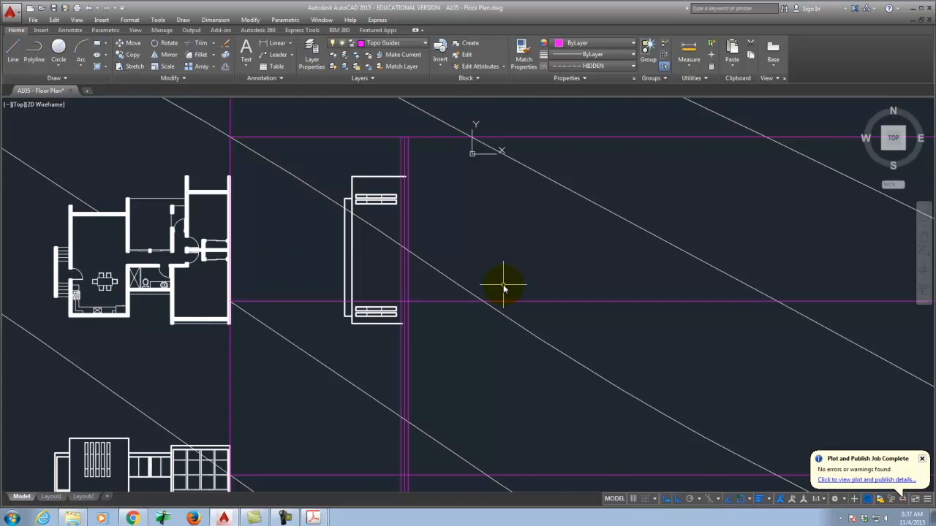
# Step: Start the spline command and bring up the Draw menu list
pyautogui.write('s')
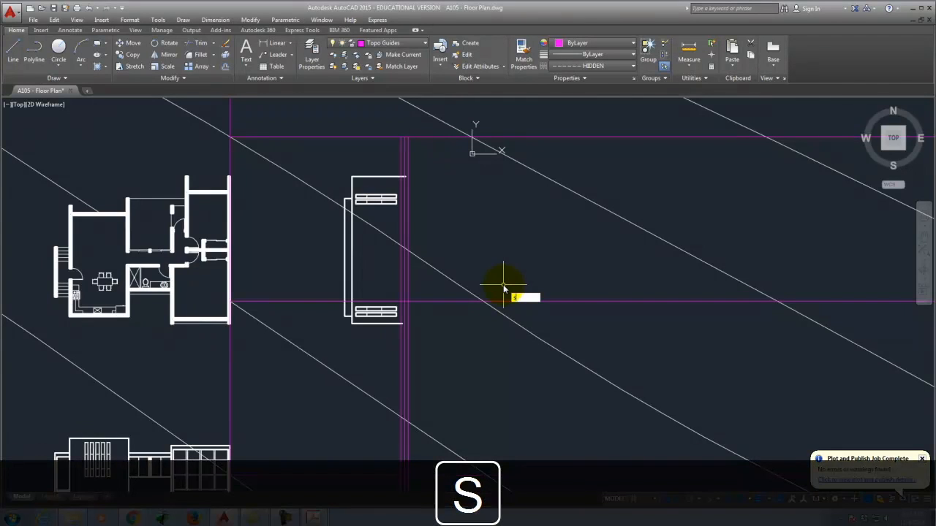
pyautogui.press('Return')
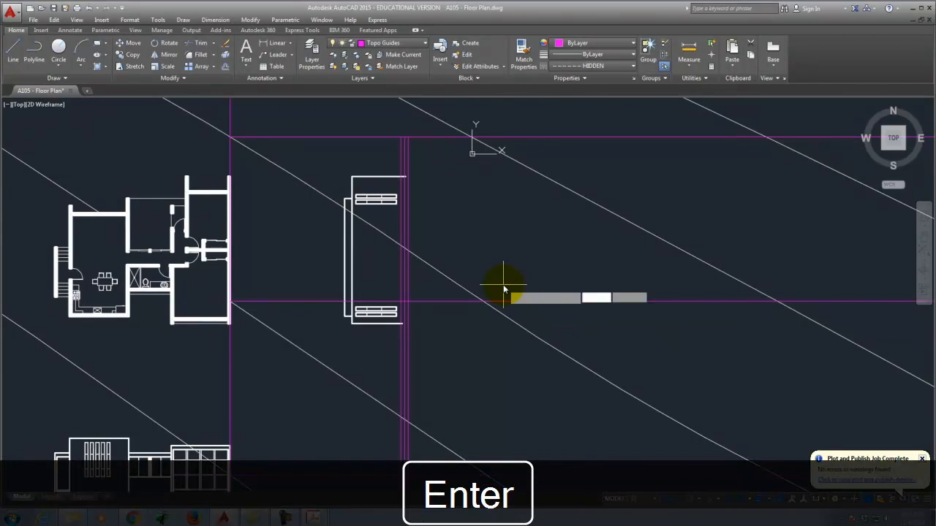
pyautogui.click(183, 20)
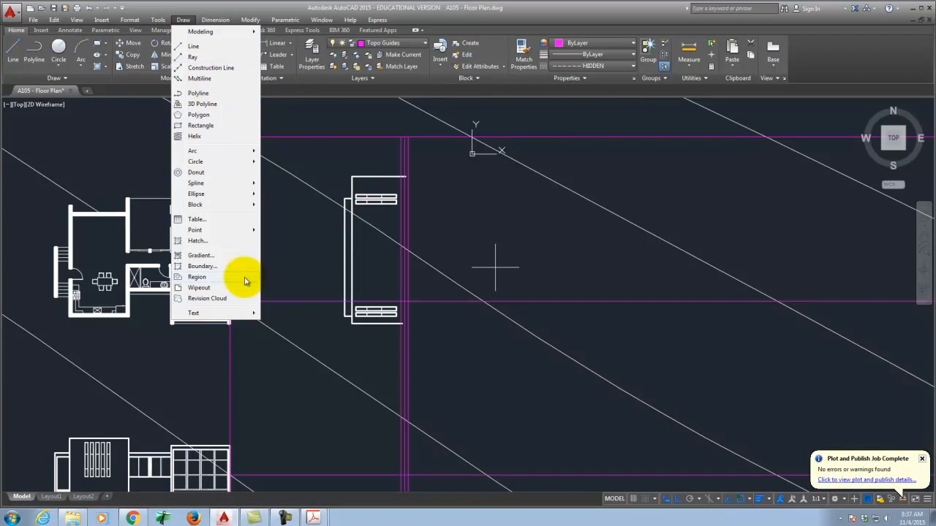
# Step: Draw a vertical line from the top guide corner, ending perpendicular to the lower guide, and select it
pyautogui.click(182, 20)
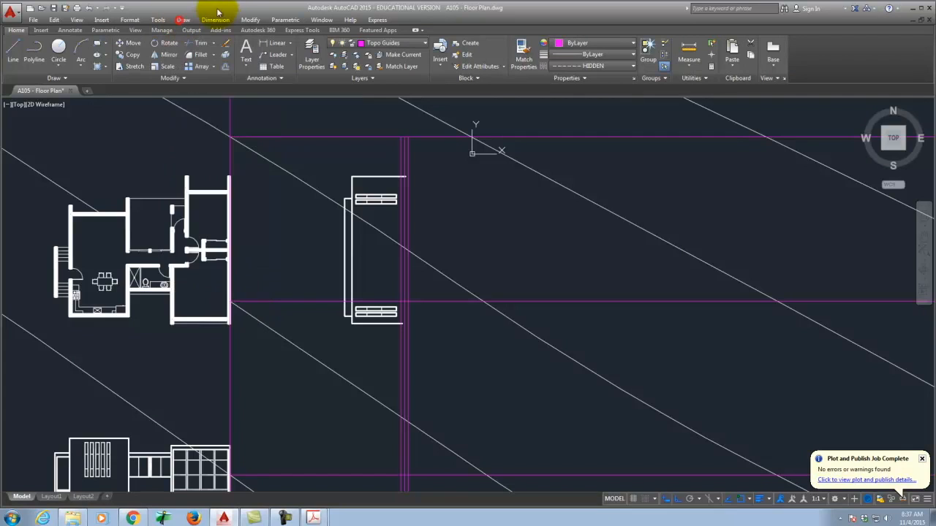
pyautogui.scroll(5, 410, 133)
pyautogui.click(419, 144)
pyautogui.scroll(-5, 424, 125)
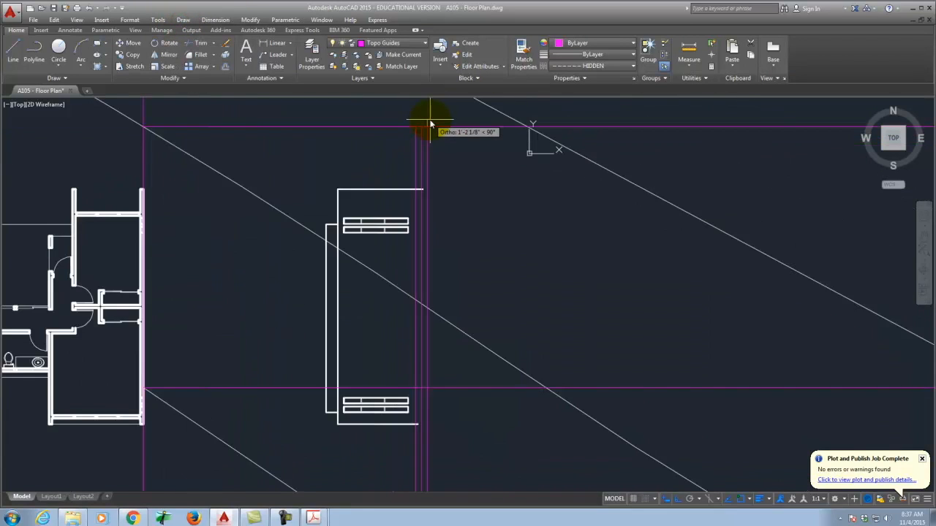
pyautogui.scroll(5, 413, 271)
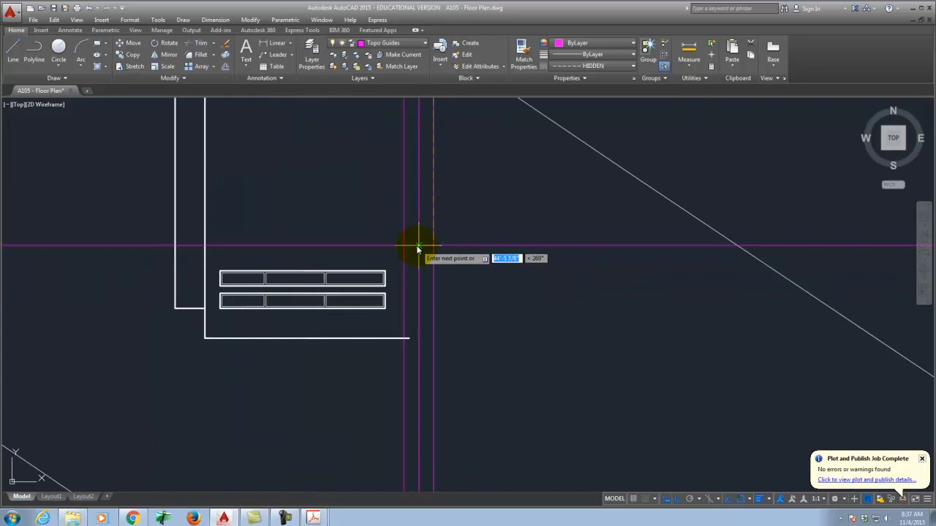
pyautogui.scroll(-4, 416, 216)
pyautogui.scroll(5, 414, 274)
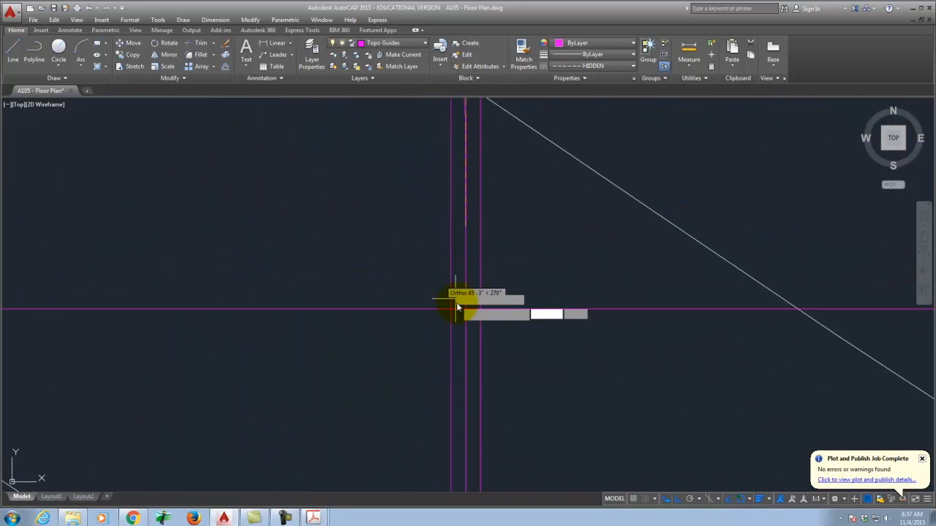
pyautogui.click(450, 313)
pyautogui.press('Return')
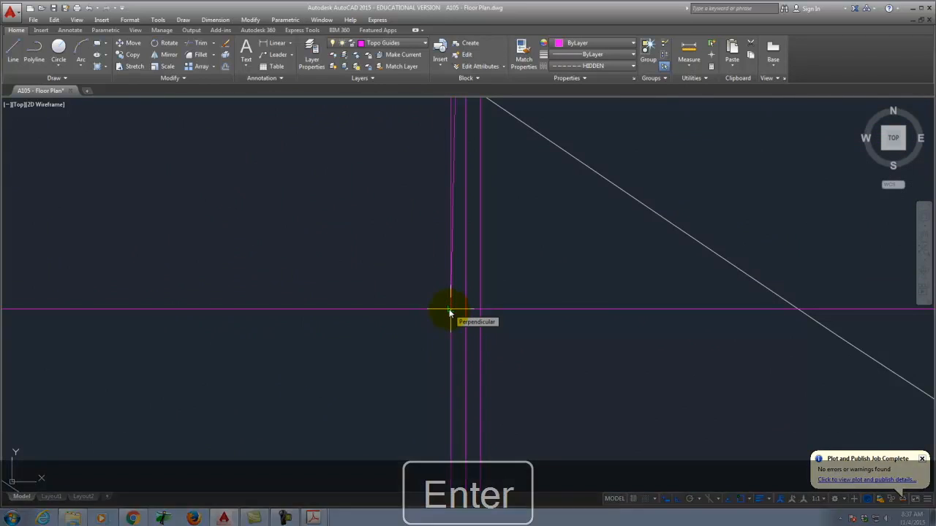
pyautogui.click(451, 154)
pyautogui.scroll(-4, 344, 426)
pyautogui.scroll(-3, 371, 367)
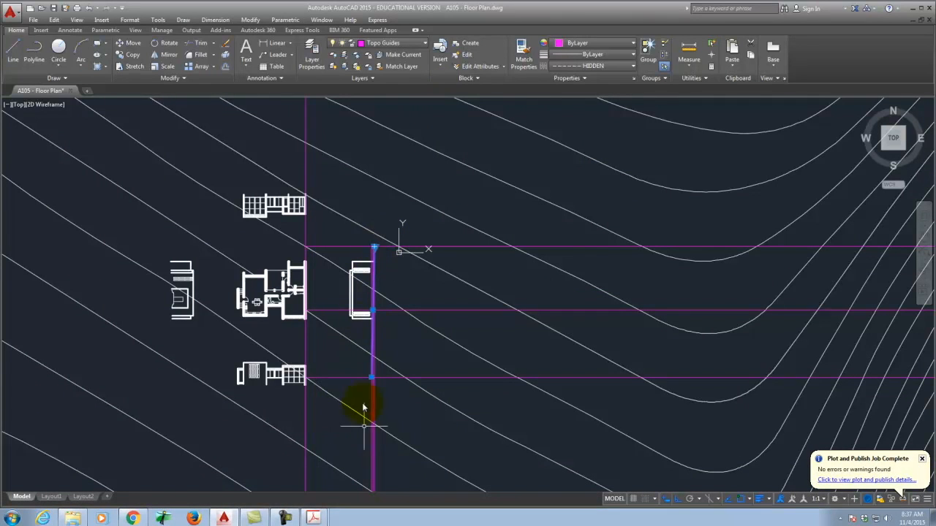
pyautogui.scroll(4, 375, 272)
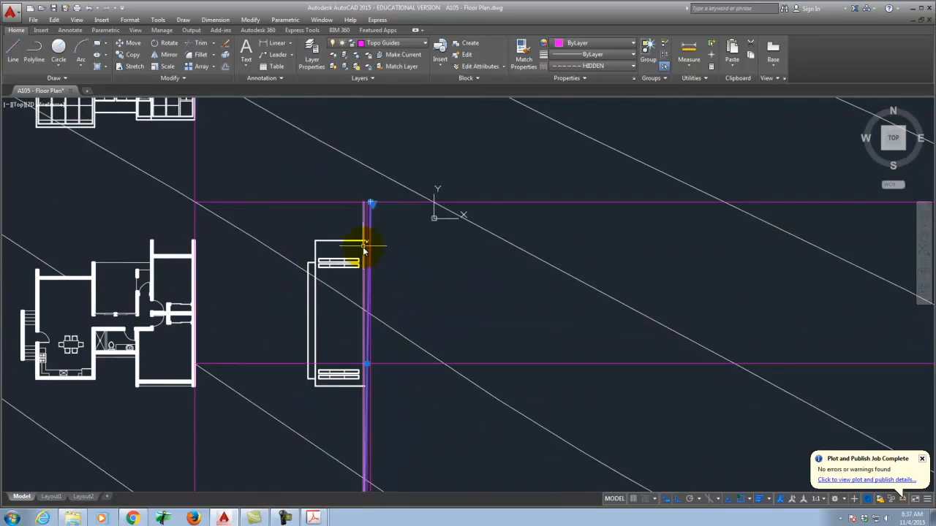
# Step: Show the selected line's properties and move it to the EastElevation layer
pyautogui.click(346, 46)
pyautogui.click(346, 46)
pyautogui.press('Escape')
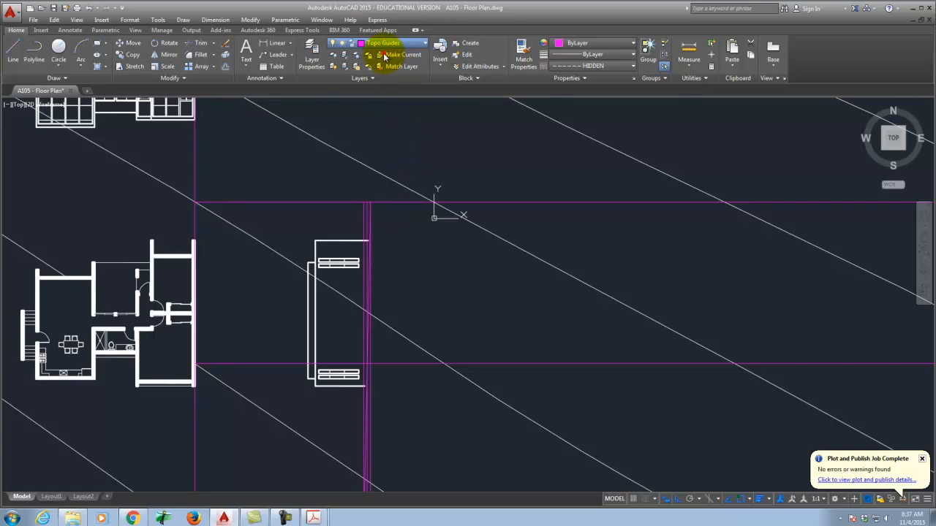
pyautogui.press('Escape')
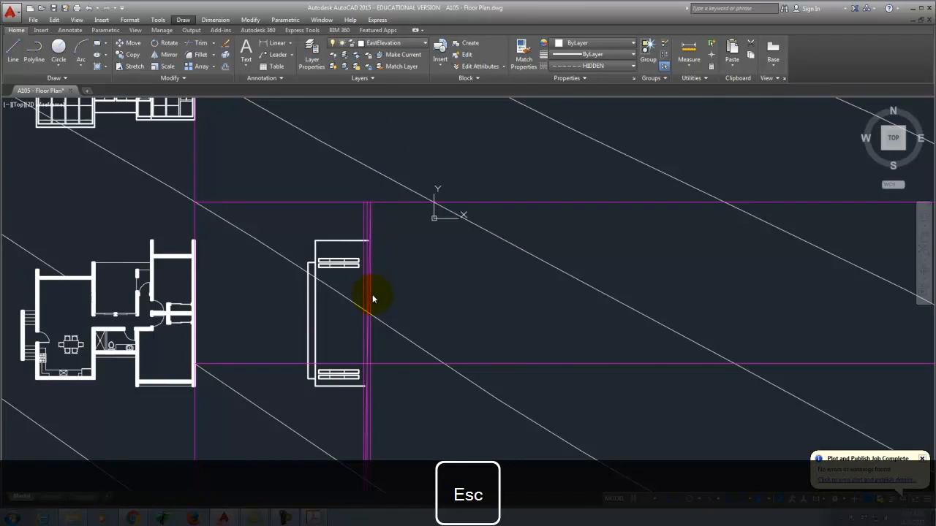
pyautogui.scroll(2, 348, 298)
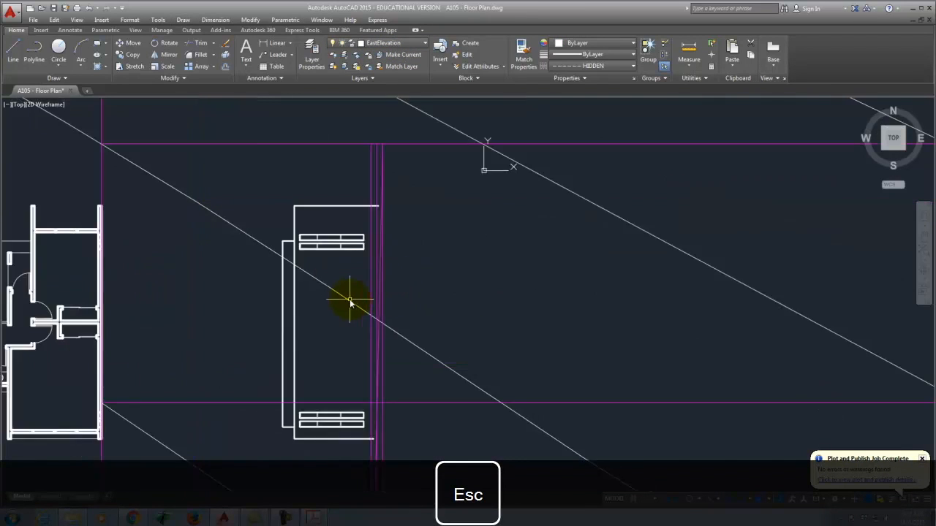
pyautogui.scroll(4, 350, 300)
pyautogui.write('pr')
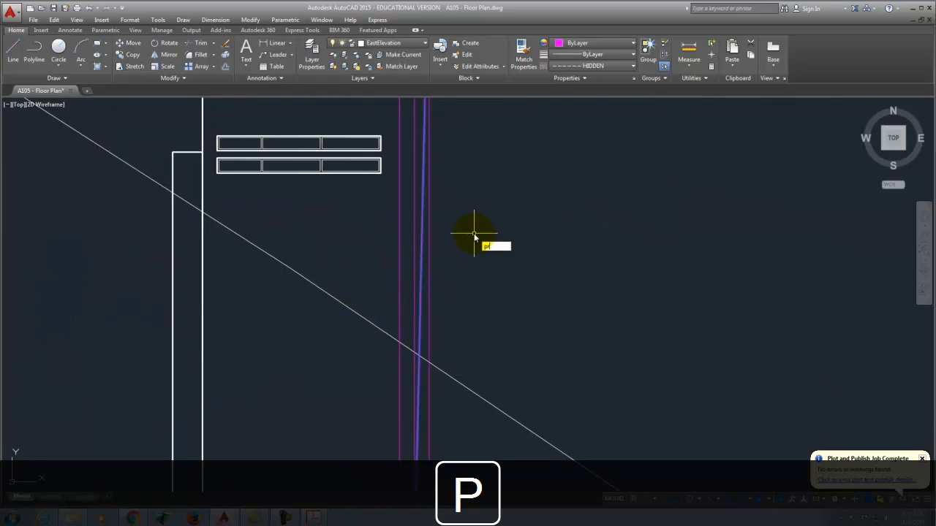
pyautogui.write('oper')
pyautogui.press('Return')
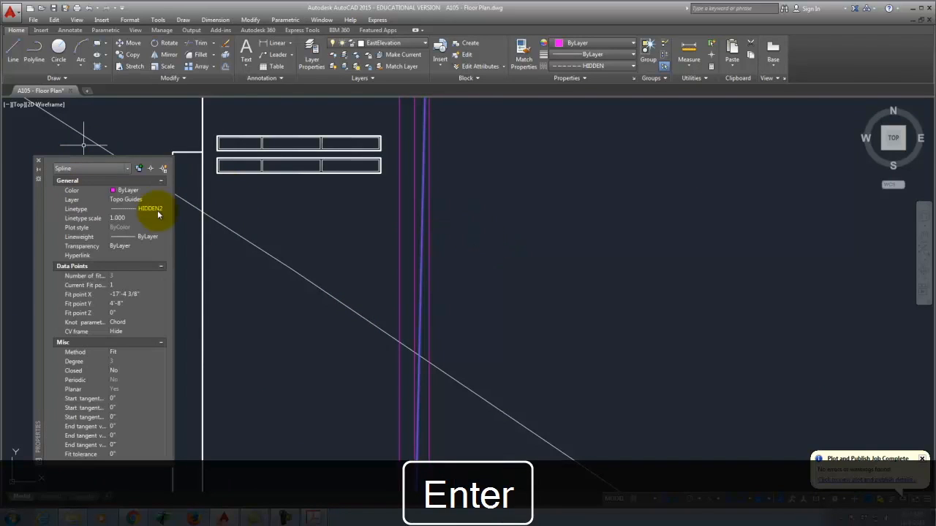
pyautogui.click(140, 200)
pyautogui.moveTo(162, 252); pyautogui.dragTo(163, 208)
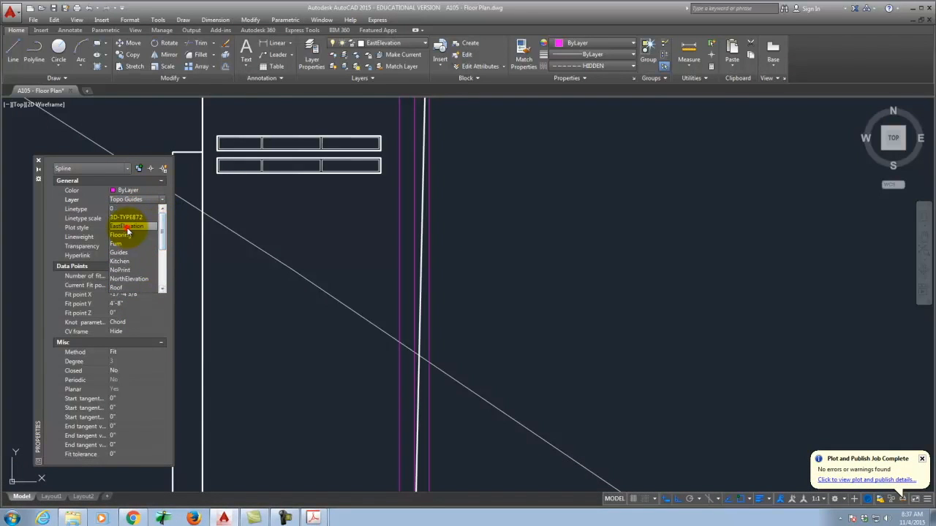
pyautogui.click(128, 228)
pyautogui.press('Escape')
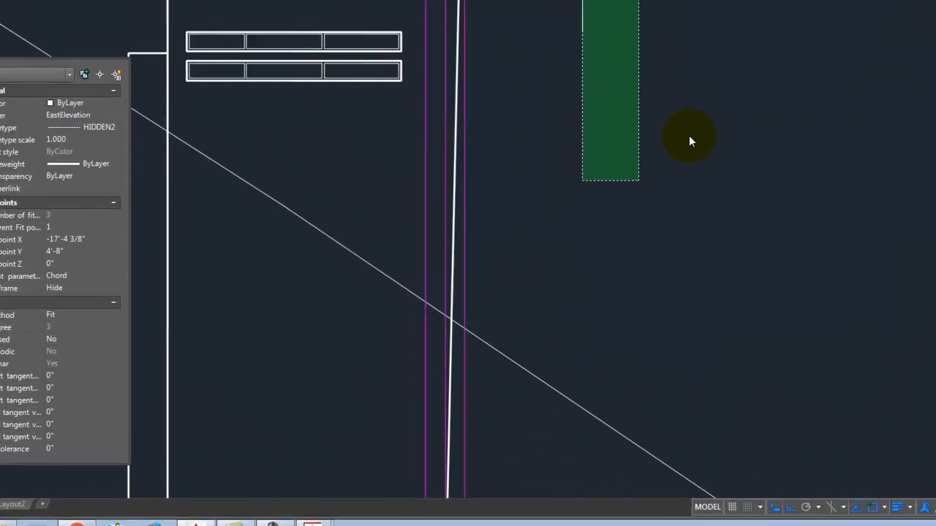
# Step: Set the line's linetype to Continuous and its lineweight to 0.60 mm
pyautogui.click(601, 215)
pyautogui.press('Escape')
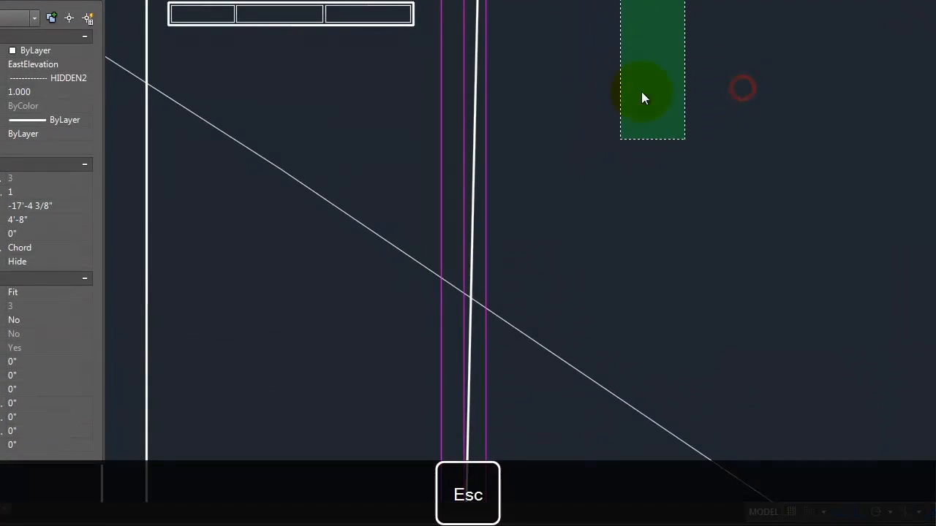
pyautogui.click(759, 90)
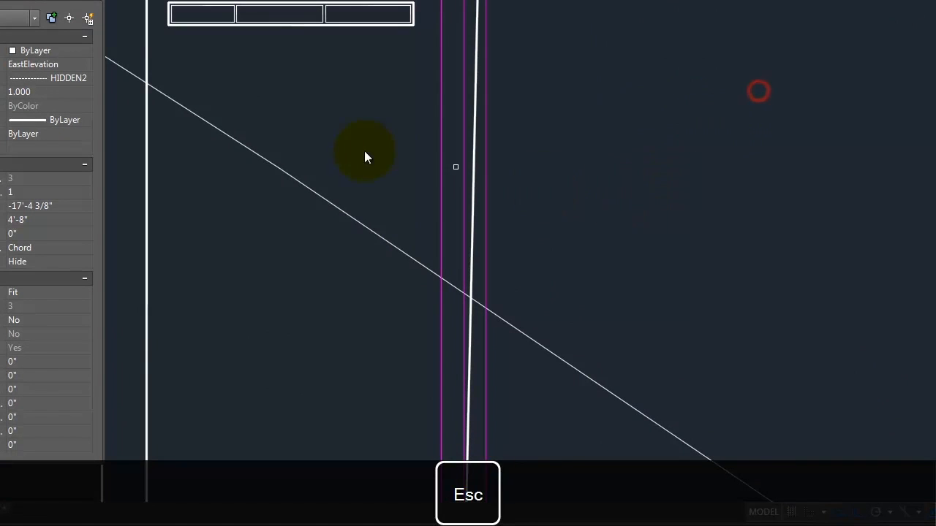
pyautogui.click(52, 77)
pyautogui.click(59, 77)
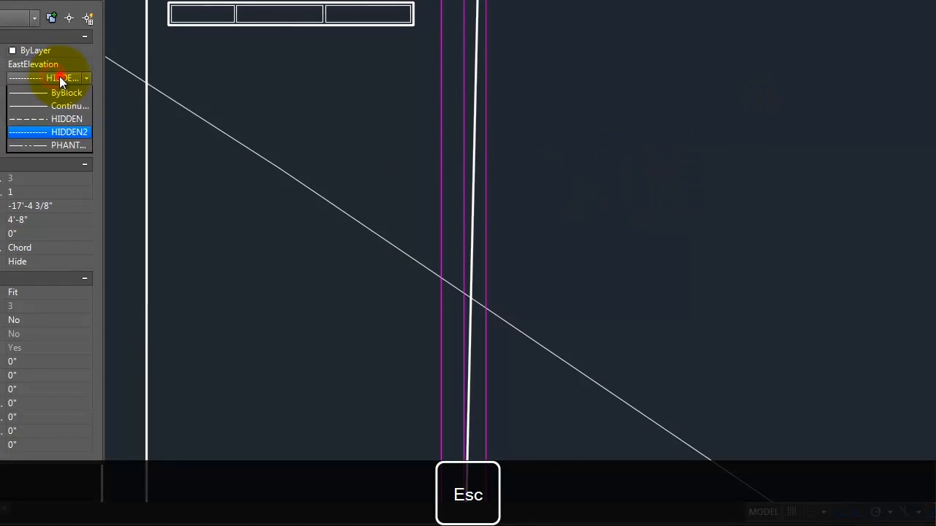
pyautogui.click(62, 118)
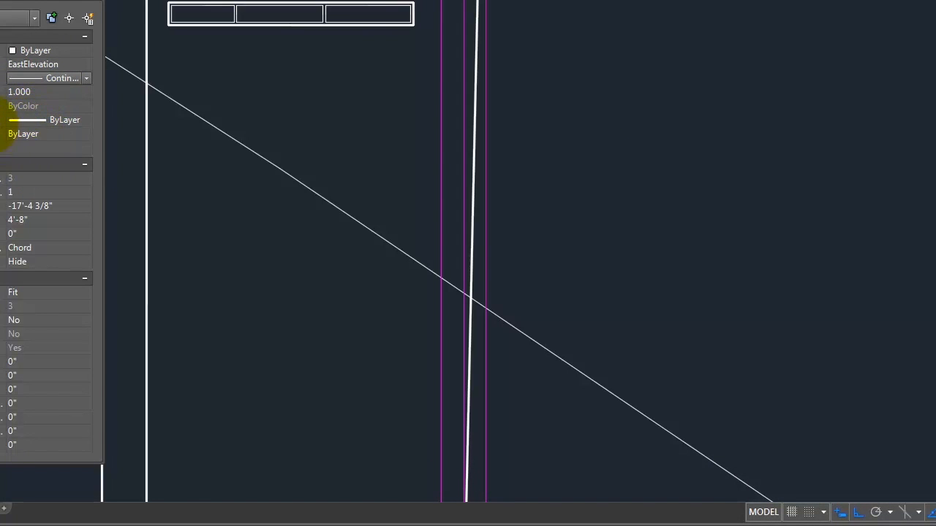
pyautogui.click(55, 123)
pyautogui.click(66, 119)
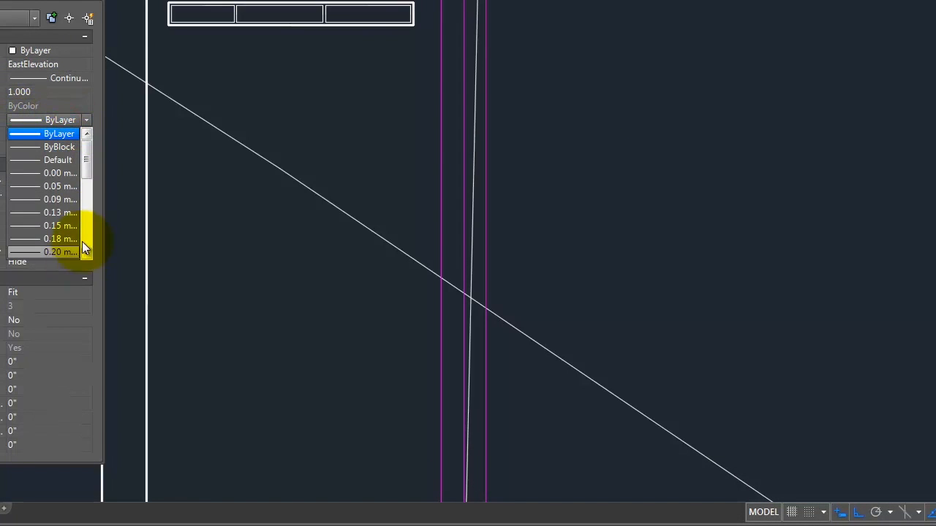
pyautogui.moveTo(86, 167); pyautogui.dragTo(88, 207)
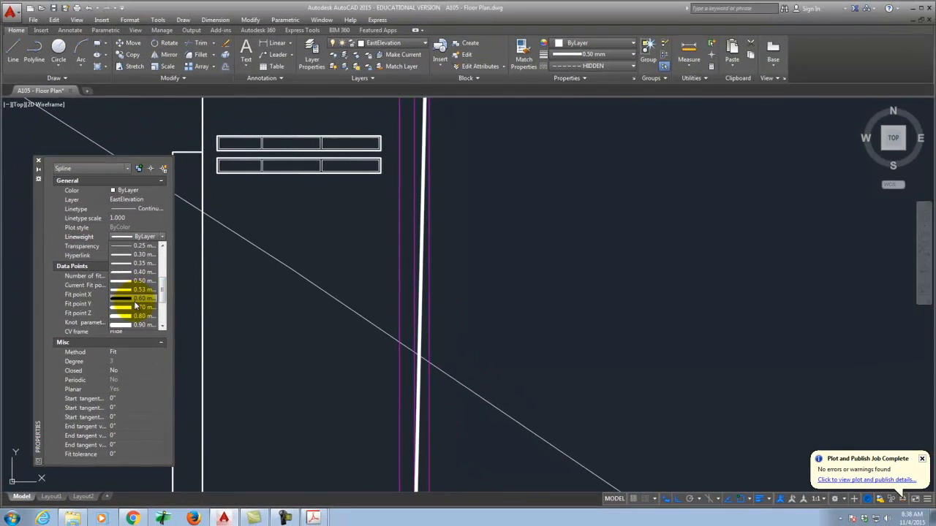
pyautogui.click(111, 280)
pyautogui.press('Escape')
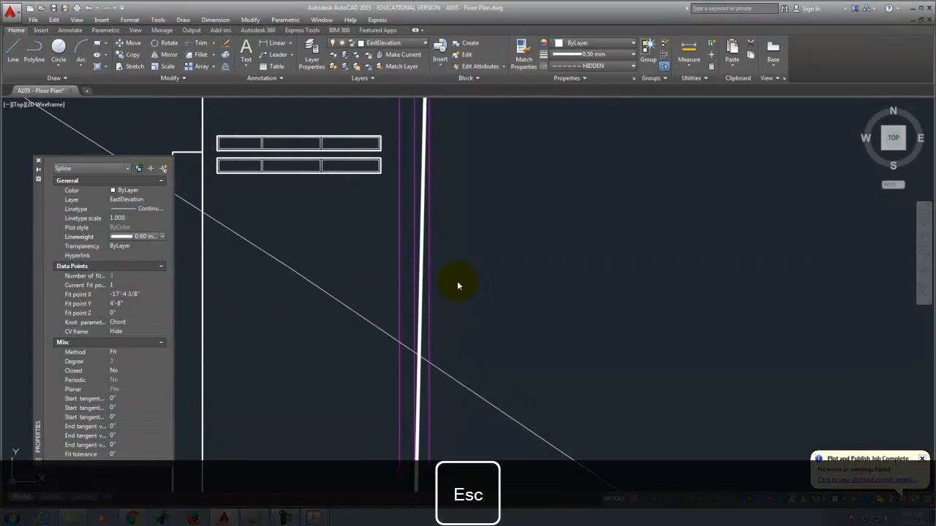
pyautogui.scroll(-4, 512, 291)
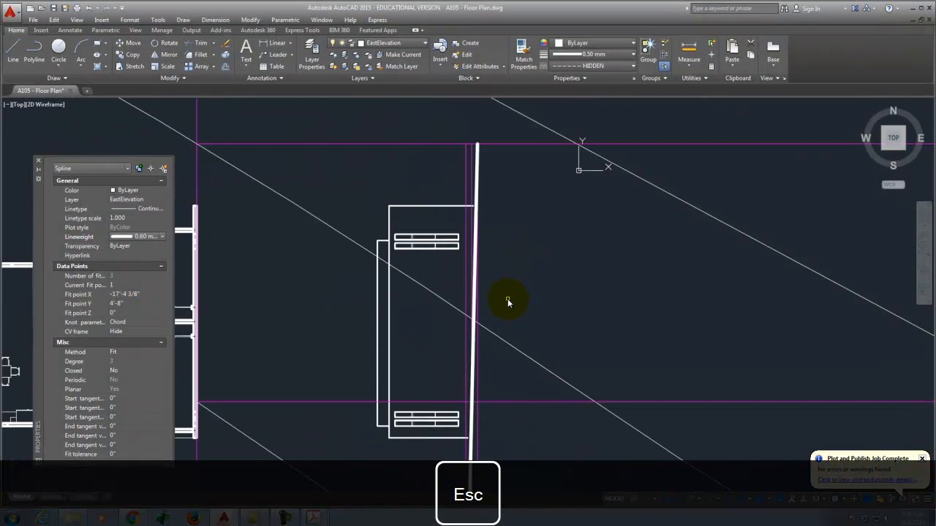
pyautogui.scroll(-4, 516, 181)
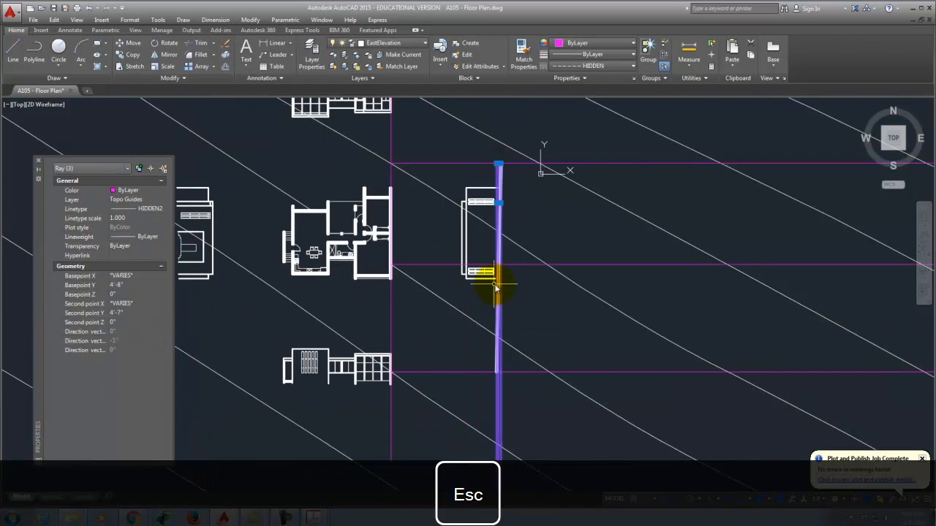
pyautogui.press('Escape')
pyautogui.scroll(4, 514, 179)
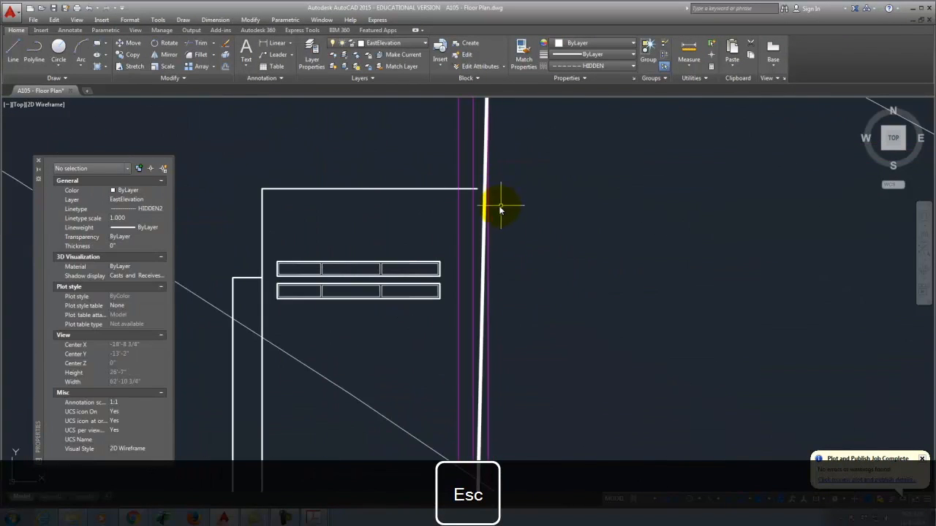
pyautogui.scroll(-2, 466, 167)
pyautogui.scroll(3, 460, 173)
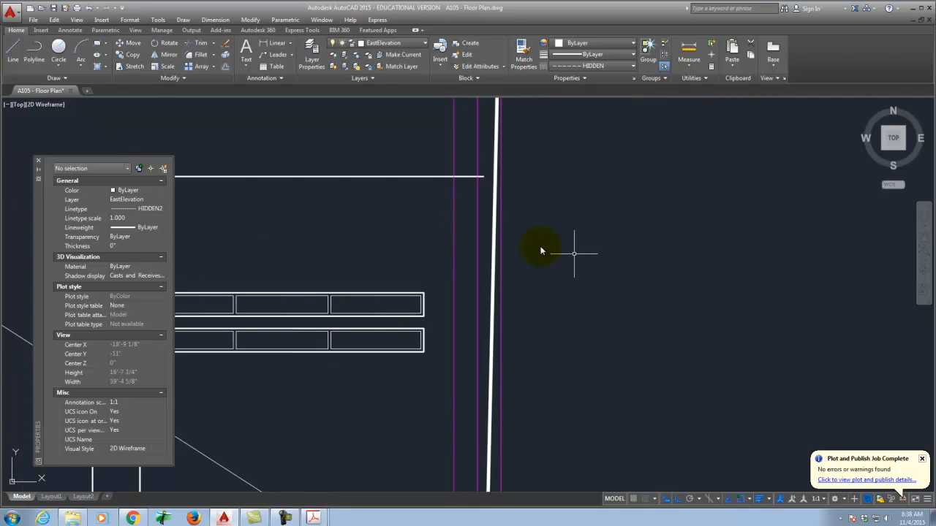
pyautogui.click(496, 218)
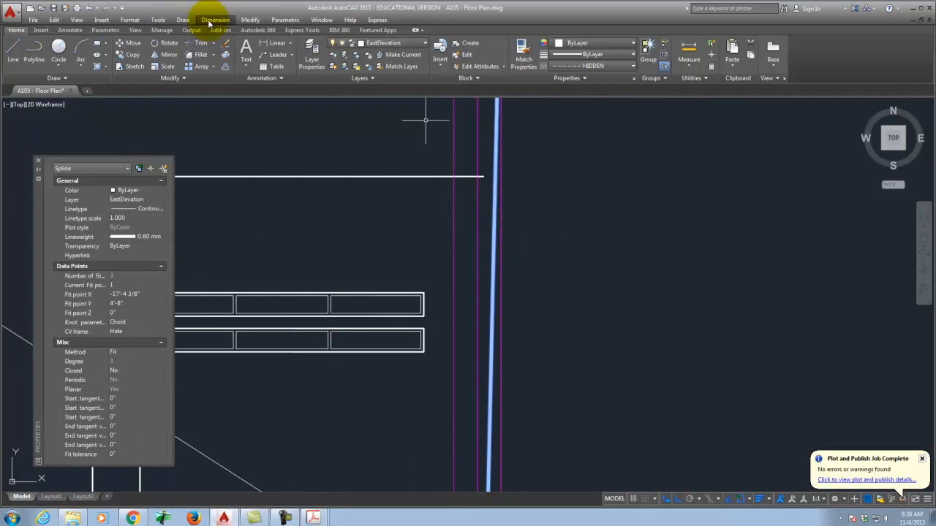
pyautogui.click(250, 20)
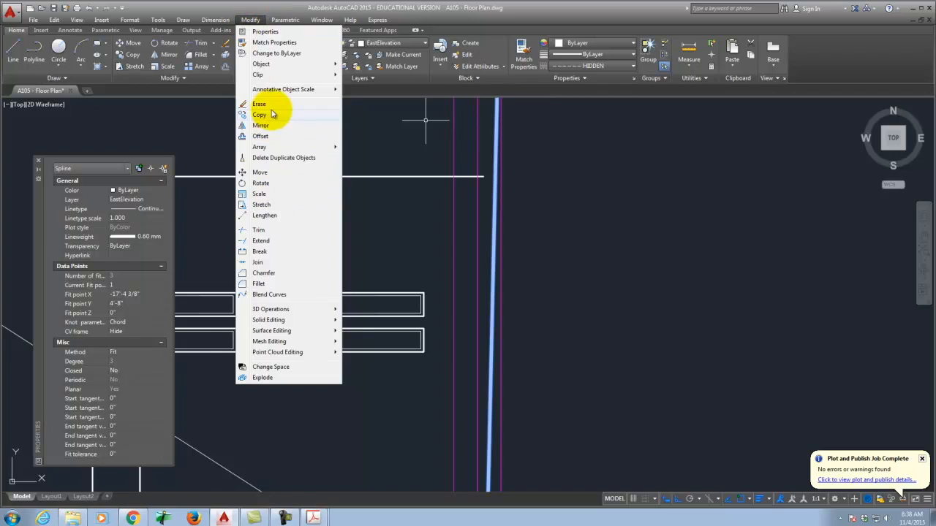
pyautogui.click(267, 238)
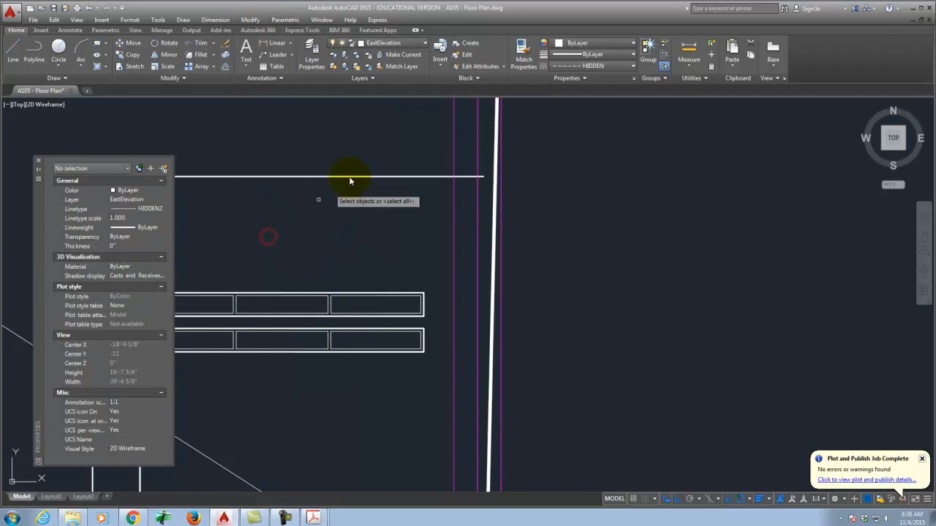
pyautogui.click(497, 199)
pyautogui.click(480, 164)
pyautogui.click(478, 162)
pyautogui.scroll(-4, 477, 139)
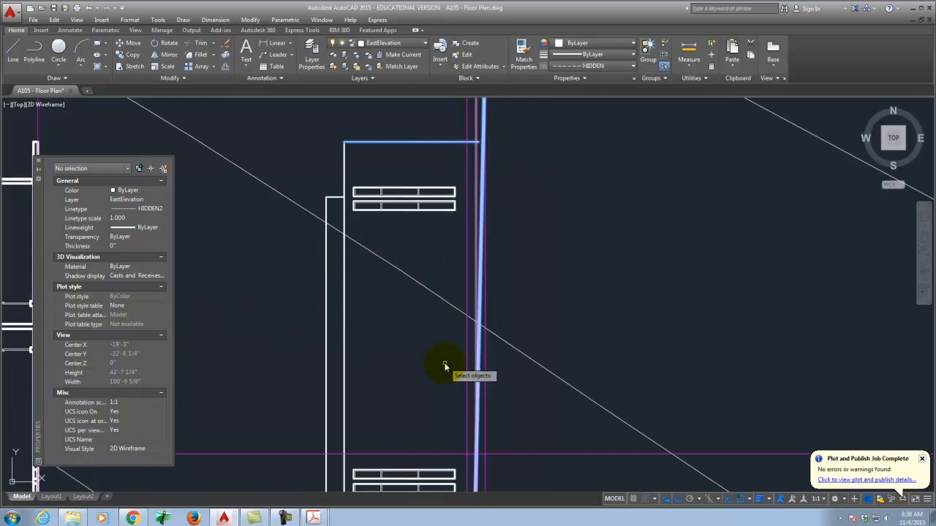
pyautogui.scroll(-4, 435, 292)
pyautogui.scroll(4, 435, 321)
pyautogui.press('Return')
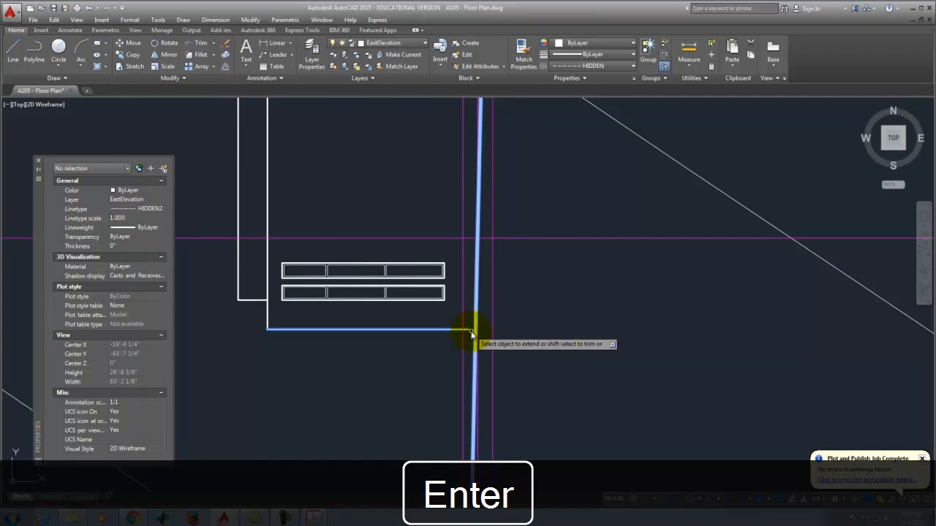
pyautogui.scroll(-10, 462, 307)
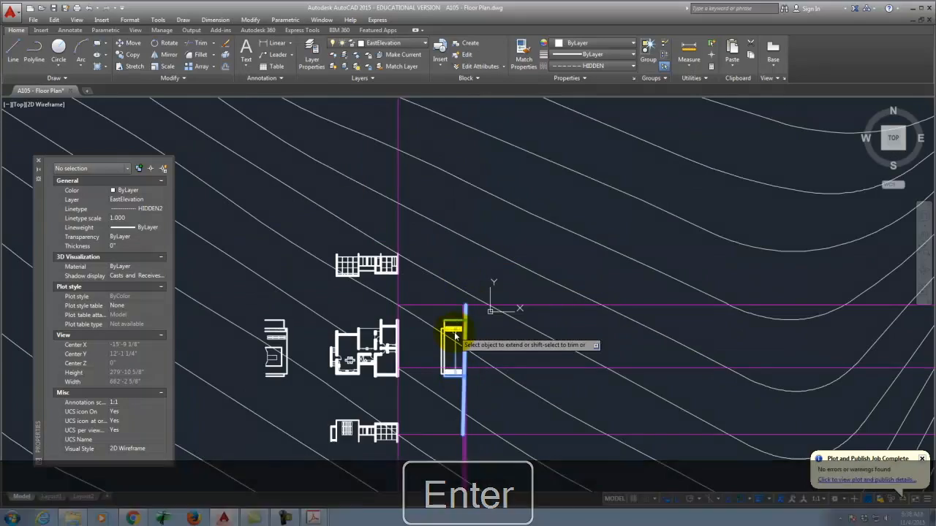
pyautogui.scroll(10, 468, 315)
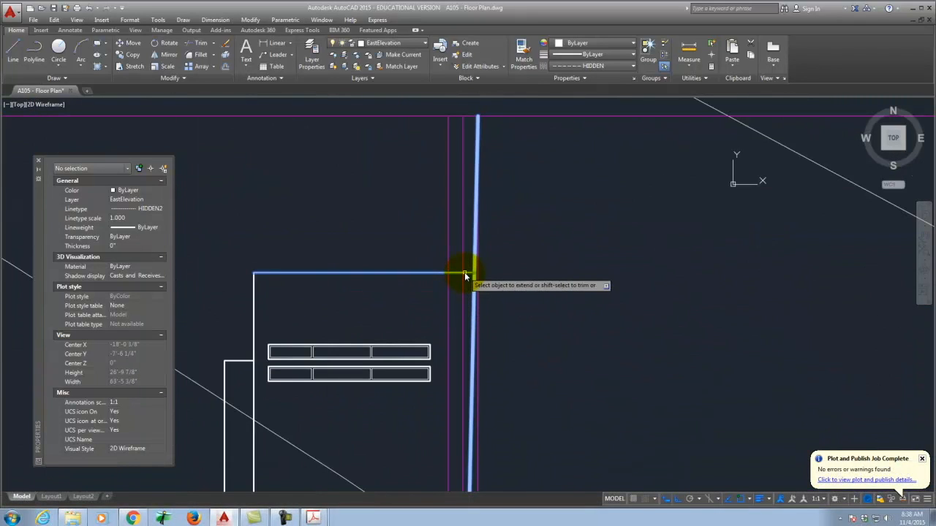
pyautogui.scroll(-5, 530, 264)
pyautogui.press('Escape')
pyautogui.scroll(-1, 518, 247)
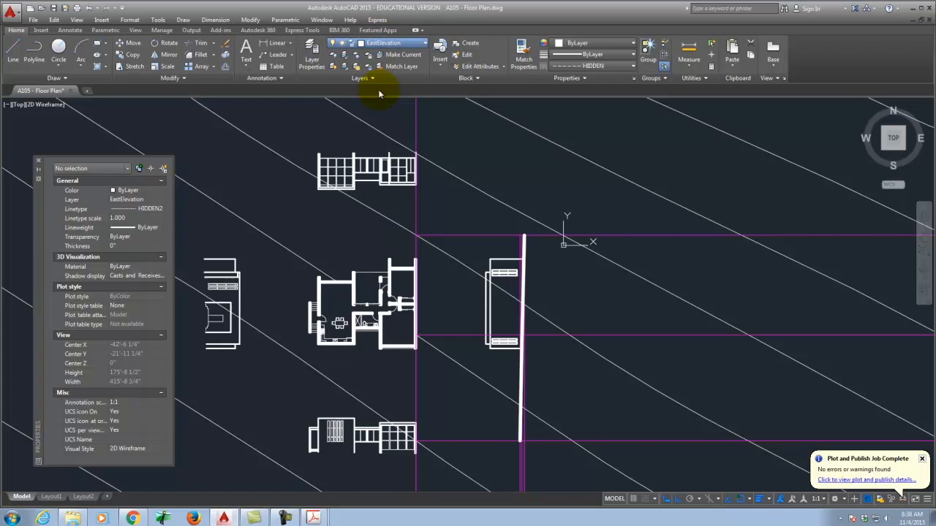
# Step: Show the red construction lines again and erase a stray diagonal construction line
pyautogui.click(341, 90)
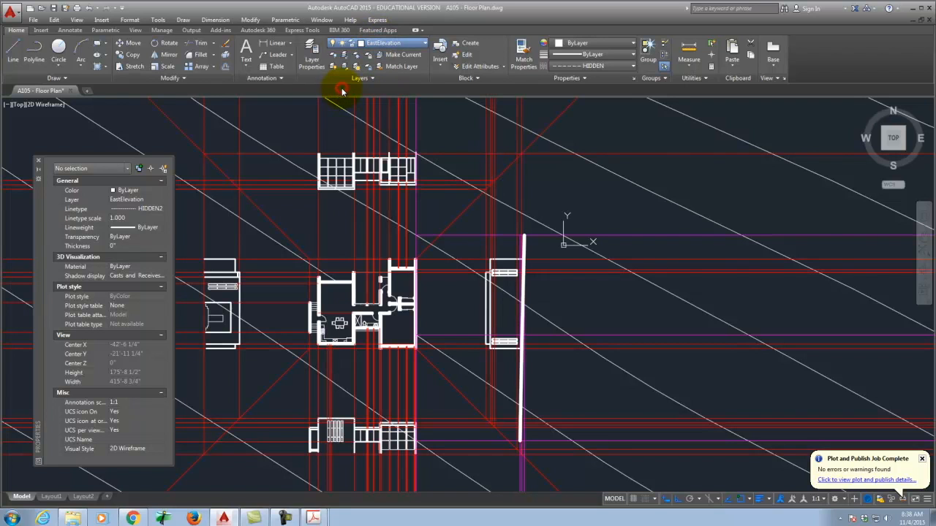
pyautogui.press('Escape')
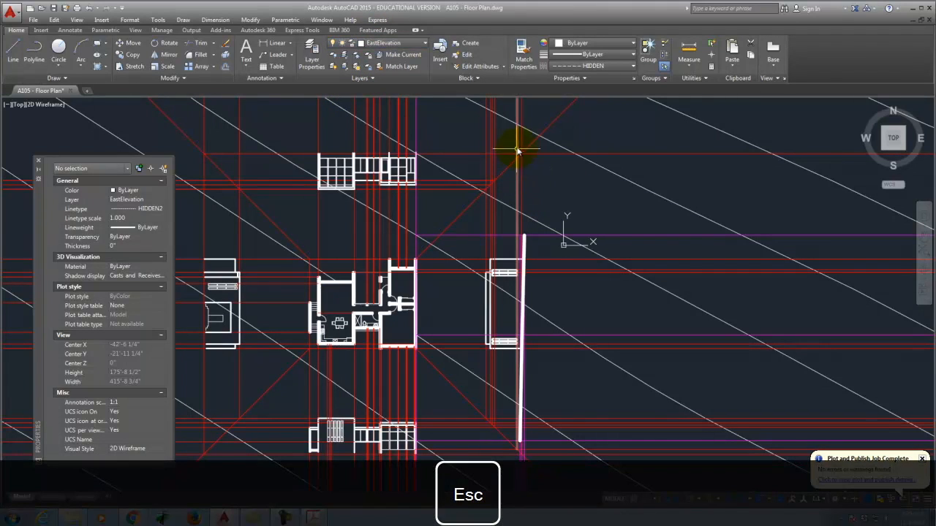
pyautogui.click(532, 148)
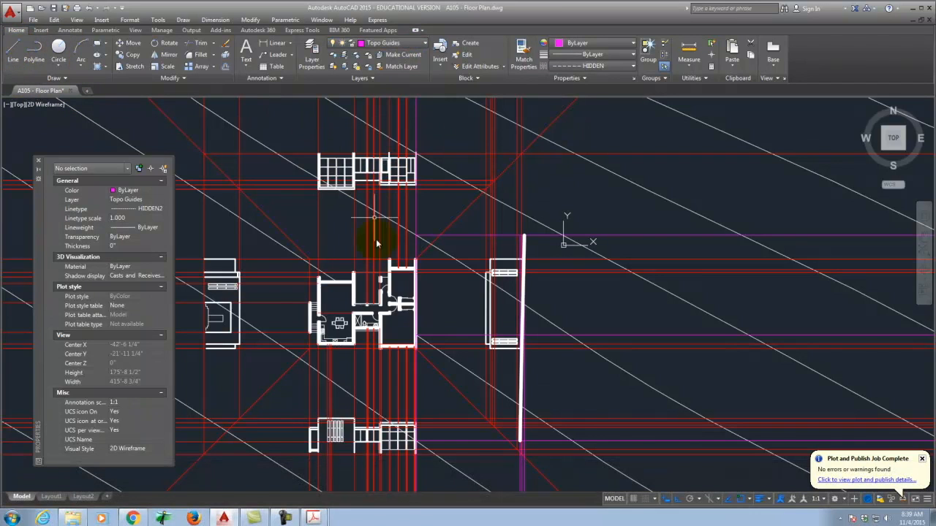
# Step: Start guide rays from the plan's wall end and wall intersection
pyautogui.write('r')
pyautogui.press('Return')
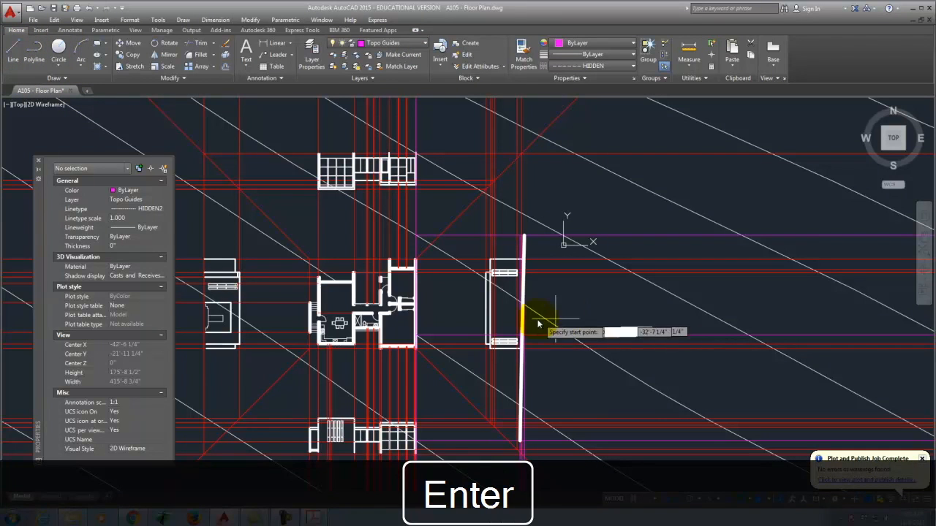
pyautogui.scroll(-2, 520, 240)
pyautogui.scroll(2, 532, 364)
pyautogui.scroll(1, 560, 398)
pyautogui.scroll(1, 481, 256)
pyautogui.scroll(1, 481, 256)
pyautogui.click(493, 204)
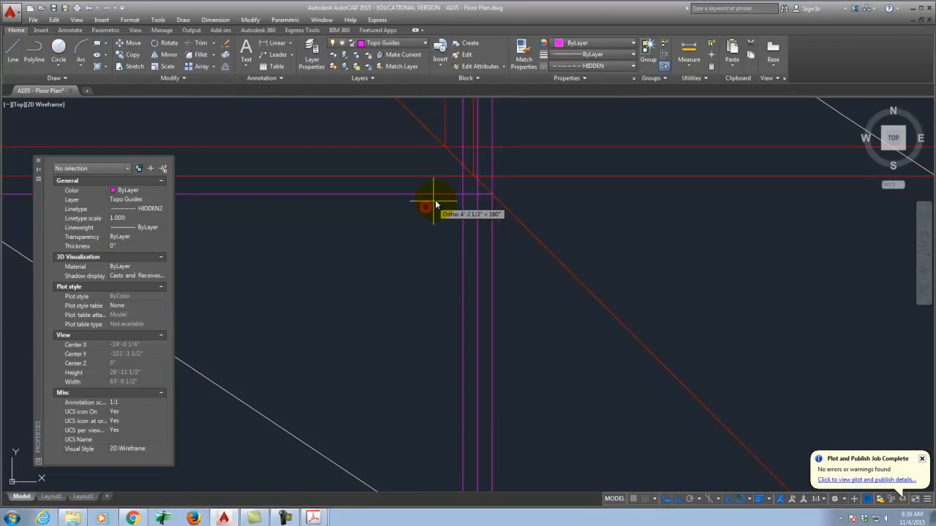
pyautogui.press('Return')
pyautogui.click(476, 184)
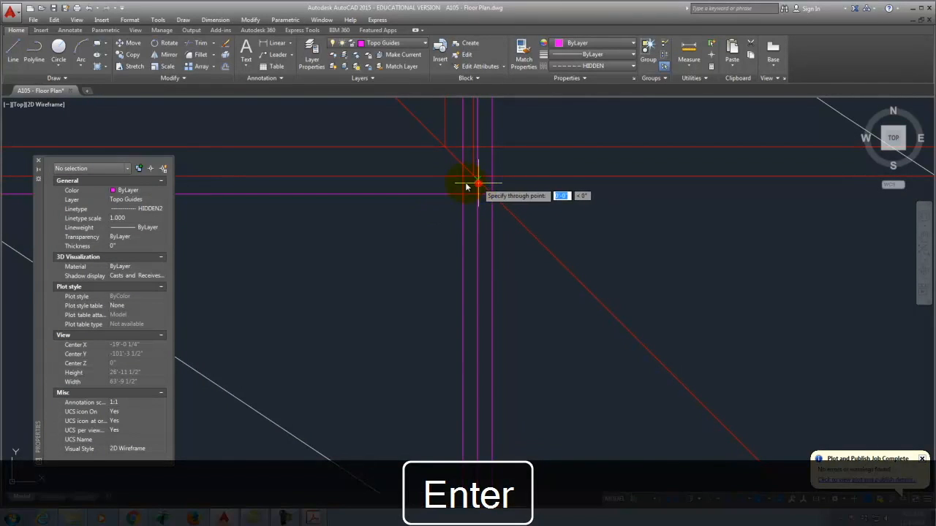
pyautogui.press('Return')
# Step: Draw a horizontal guide ray running left from the plan's wall corner
pyautogui.press('Return')
pyautogui.click(463, 166)
pyautogui.click(413, 162)
pyautogui.scroll(-4, 503, 178)
pyautogui.press('Return')
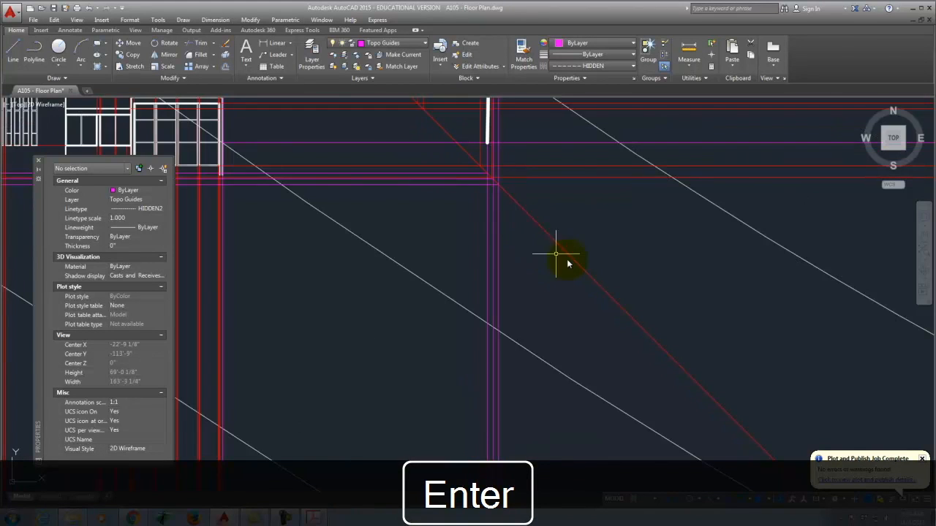
pyautogui.scroll(-6, 570, 263)
pyautogui.scroll(4, 475, 237)
pyautogui.scroll(3, 471, 220)
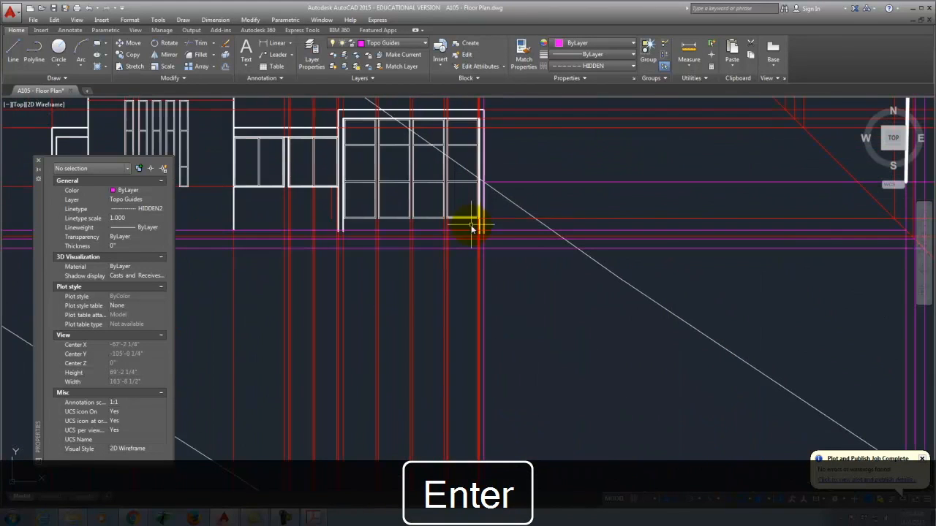
pyautogui.scroll(-5, 429, 319)
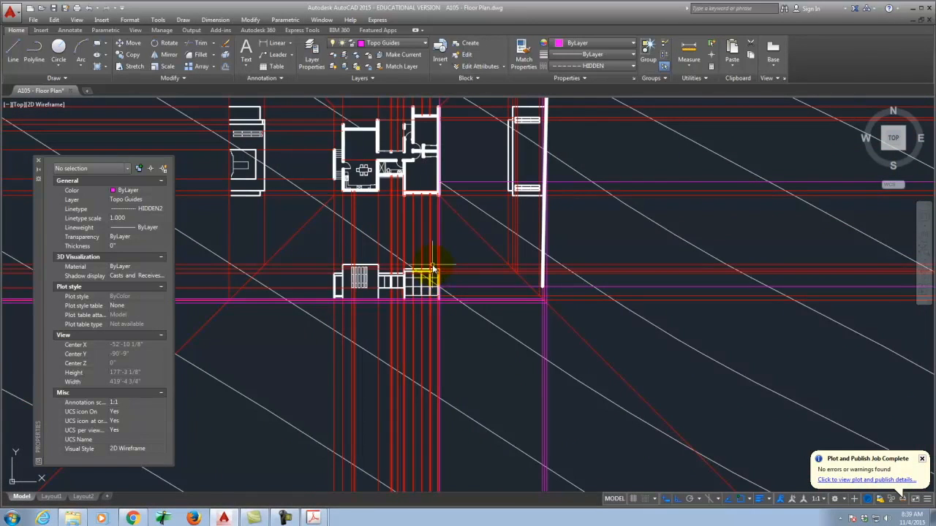
pyautogui.scroll(-2, 428, 322)
pyautogui.scroll(2, 444, 251)
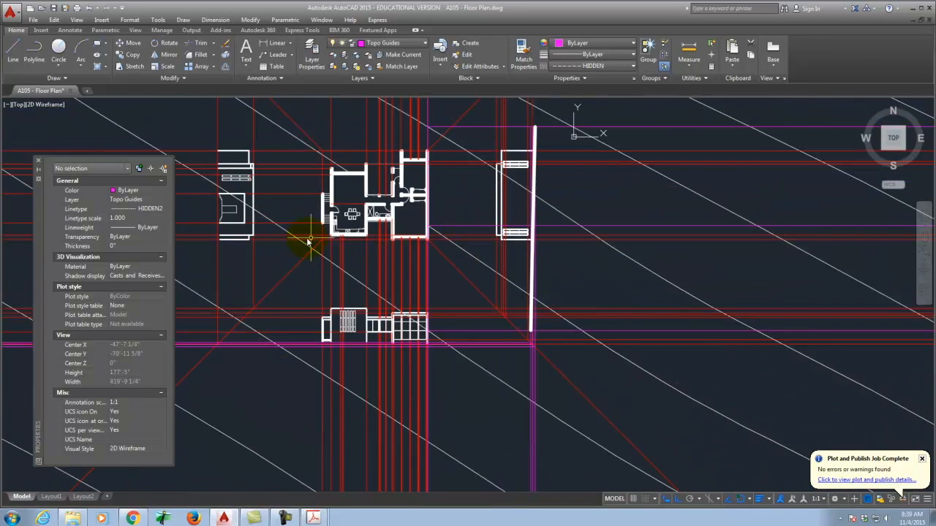
pyautogui.scroll(6, 418, 236)
# Step: Draw a horizontal guide right from another wall corner, then hide the red construction layer
pyautogui.write('pl')
pyautogui.press('Return')
pyautogui.click(418, 234)
pyautogui.click(473, 234)
pyautogui.press('Return')
pyautogui.press('Return')
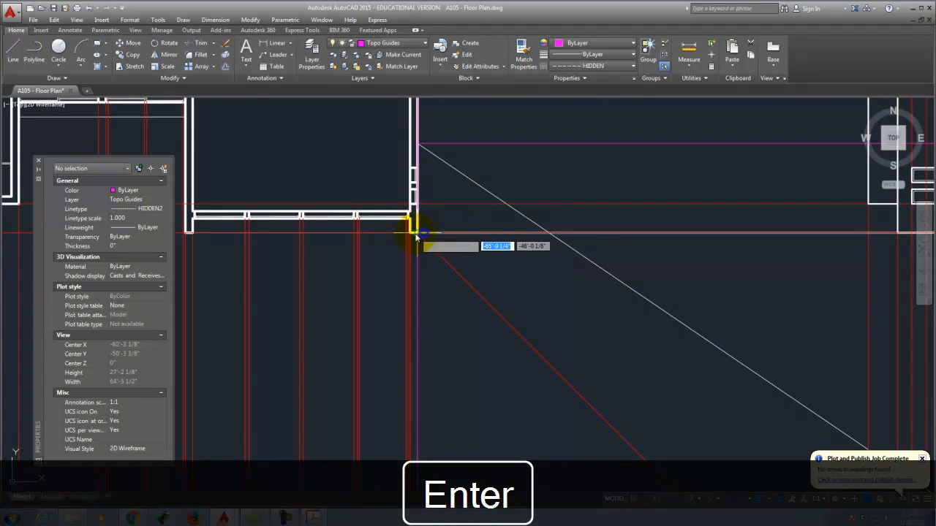
pyautogui.click(418, 234)
pyautogui.scroll(-6, 314, 247)
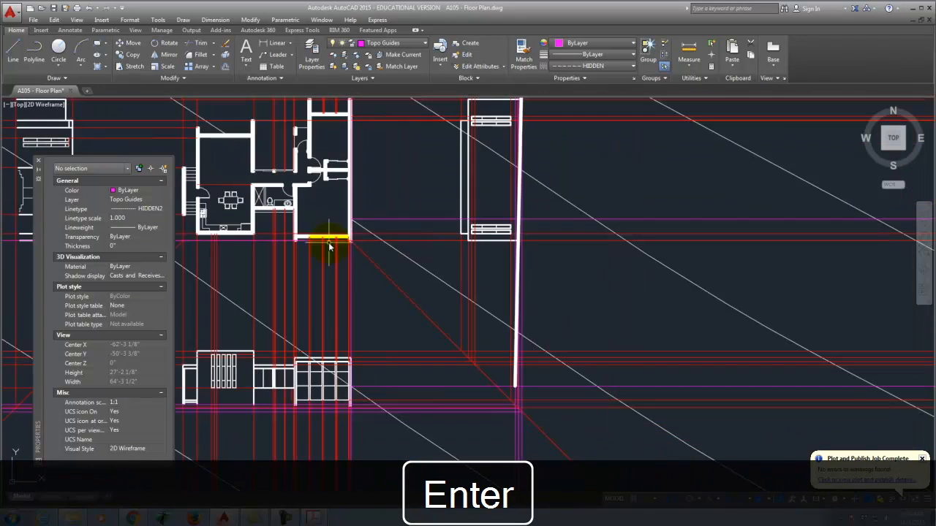
pyautogui.click(343, 90)
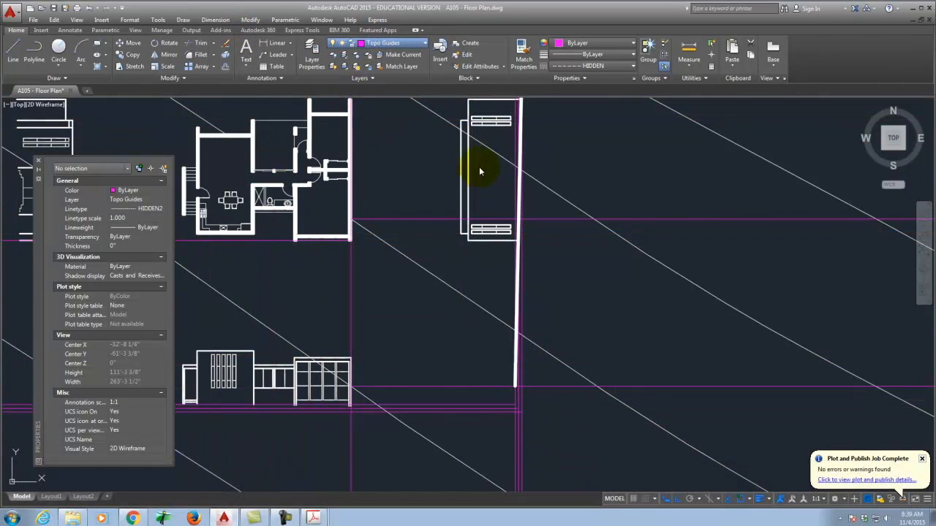
# Step: Cancel the pending command and draw a guide ray from the kitchen's lower-right corner
pyautogui.press('Escape')
pyautogui.scroll(-5, 438, 285)
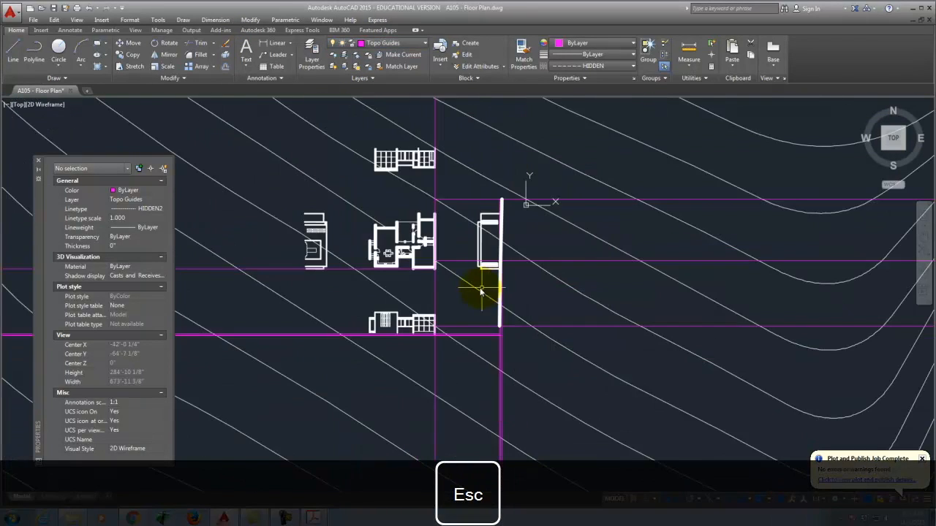
pyautogui.scroll(5, 444, 280)
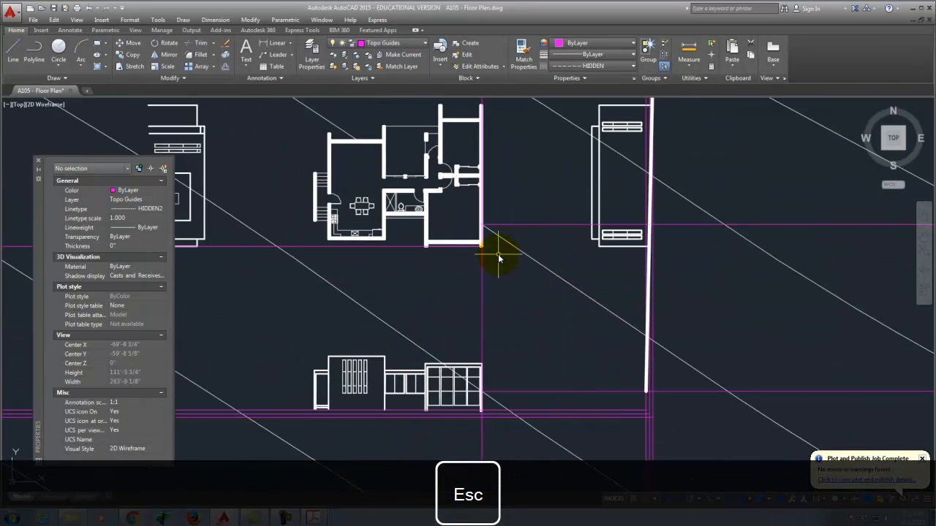
pyautogui.press('Return')
pyautogui.scroll(6, 450, 248)
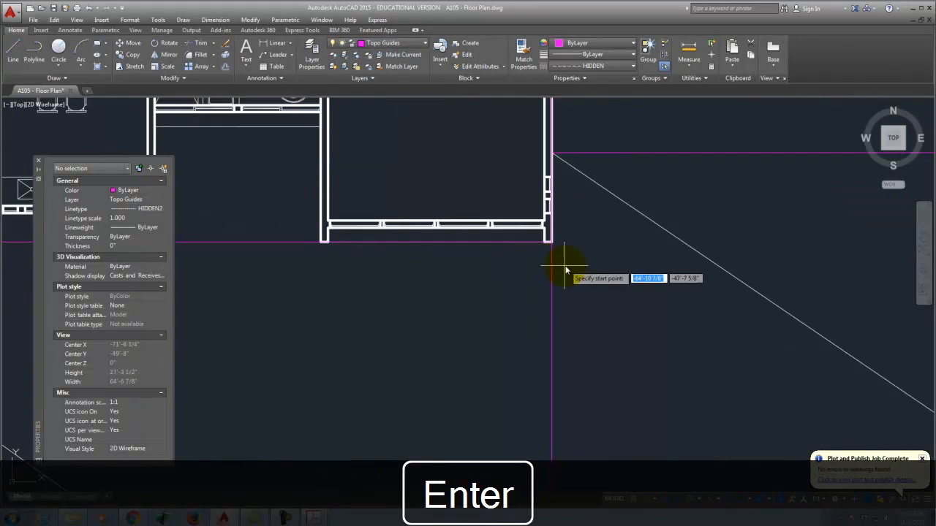
pyautogui.click(593, 251)
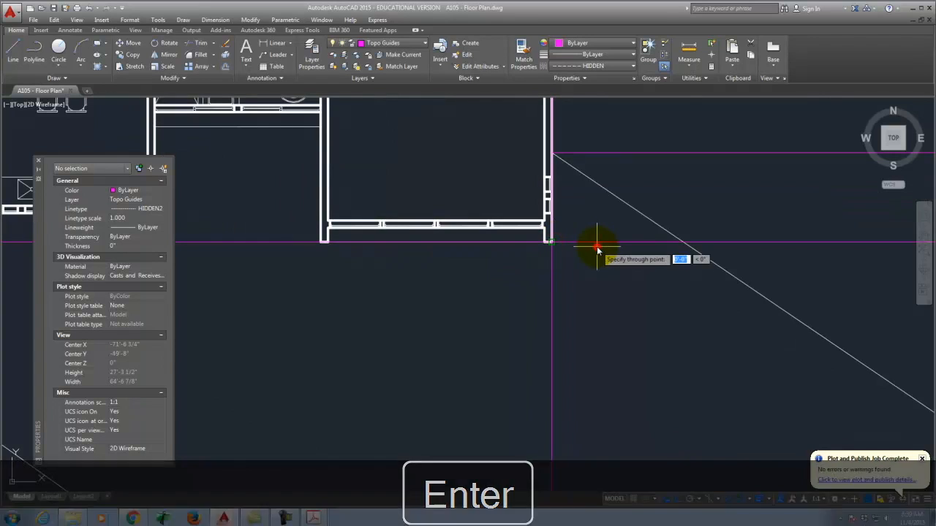
pyautogui.scroll(-5, 472, 263)
pyautogui.press('Return')
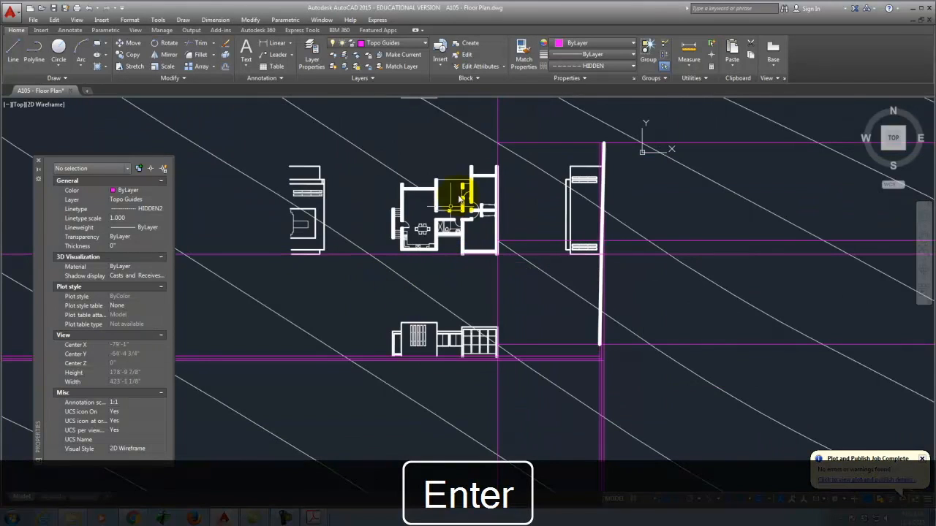
pyautogui.scroll(-4, 463, 322)
pyautogui.scroll(4, 466, 225)
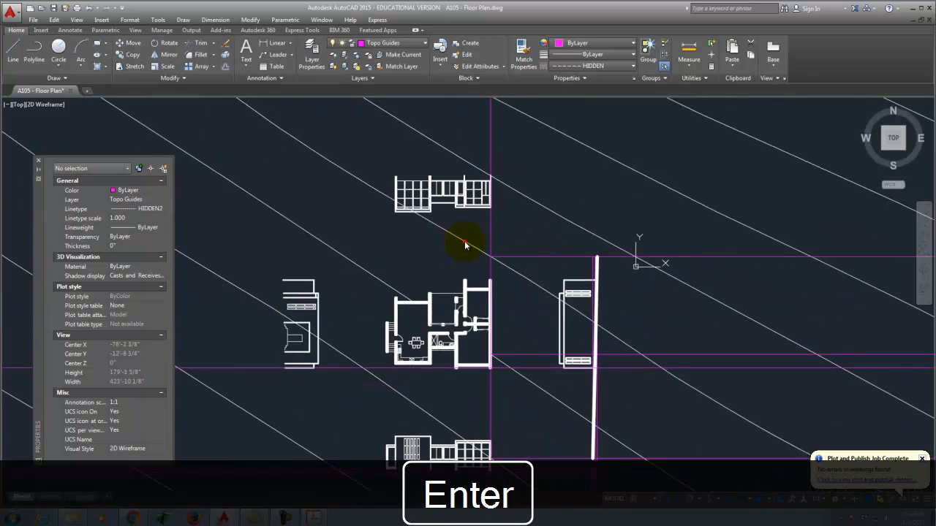
# Step: Select three contour lines to inspect them, then clear the selection
pyautogui.click(465, 245)
pyautogui.click(497, 360)
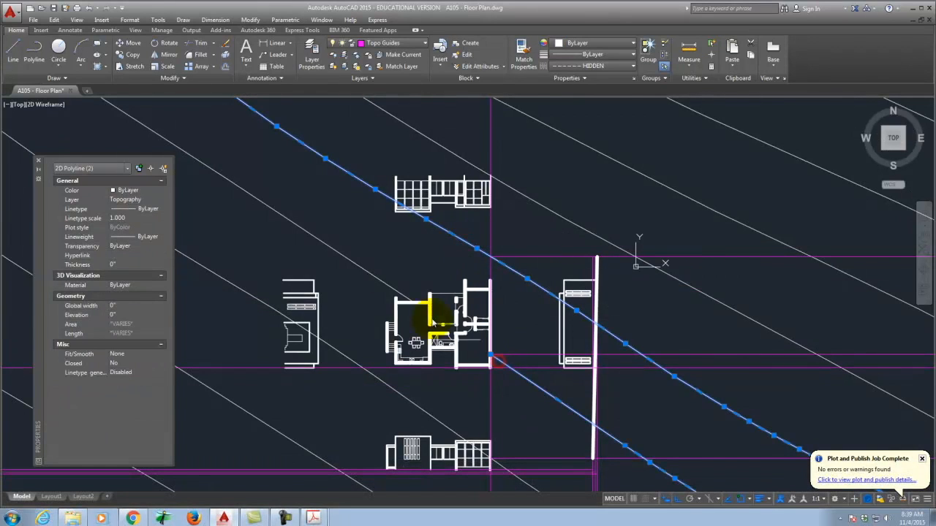
pyautogui.click(366, 372)
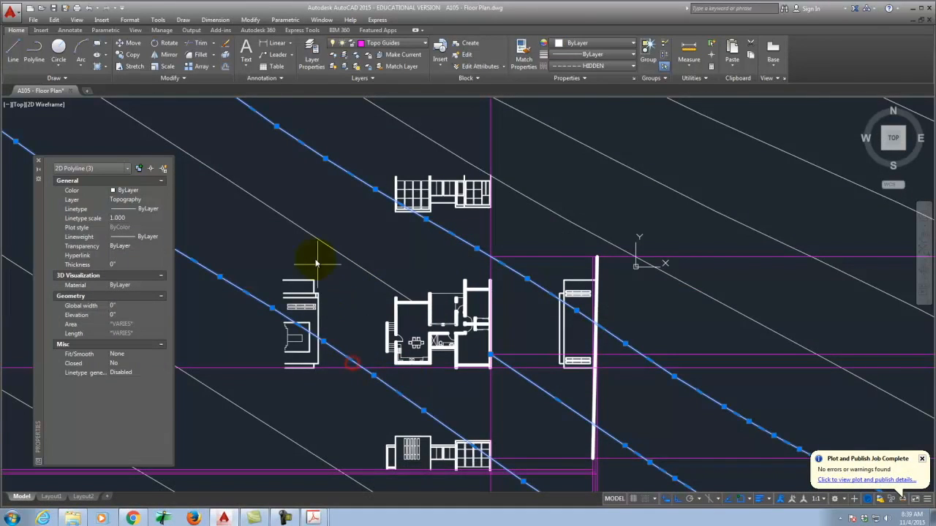
pyautogui.scroll(-3, 377, 289)
pyautogui.scroll(2, 345, 272)
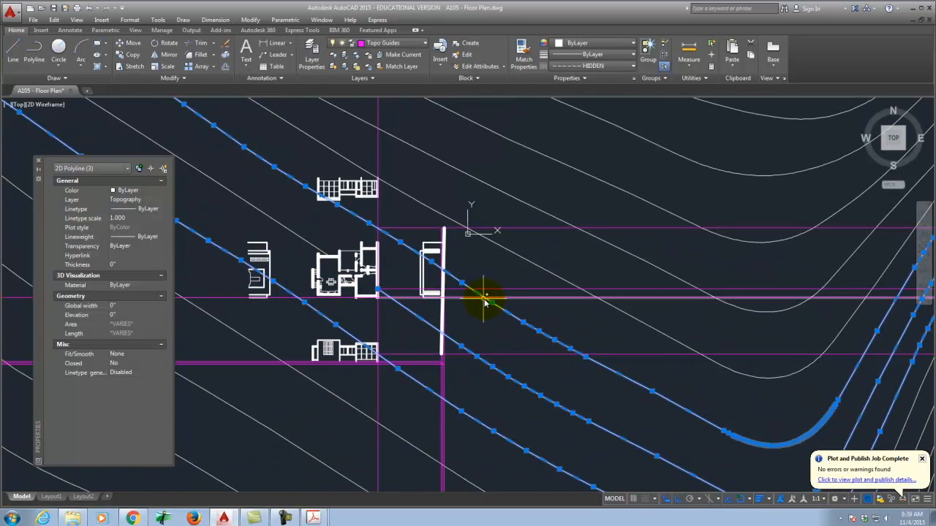
pyautogui.press('Escape')
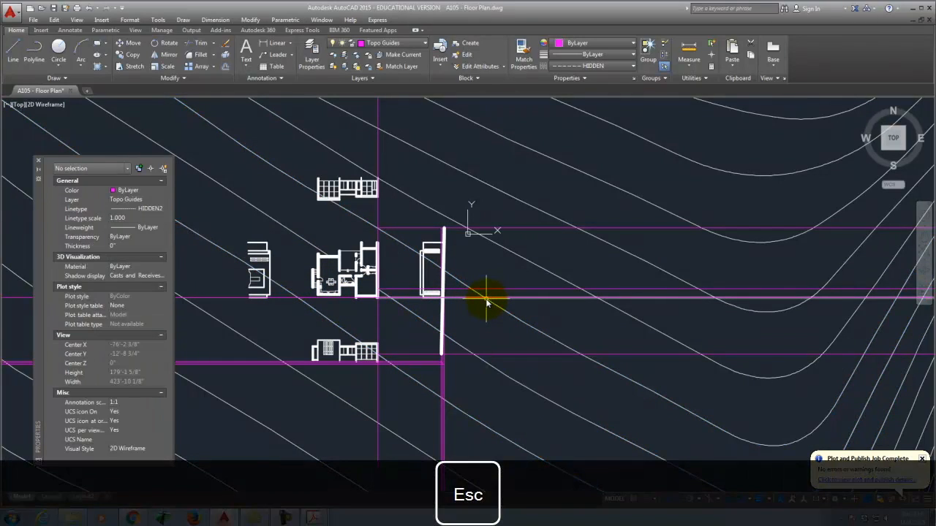
# Step: Draw vertical magenta guide rays from the guide intersections across the contours
pyautogui.press('Return')
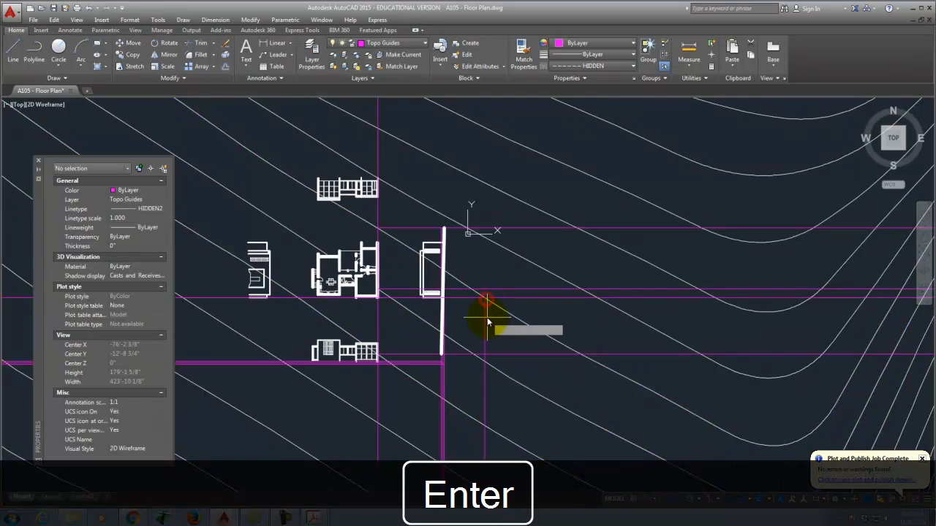
pyautogui.scroll(2, 443, 308)
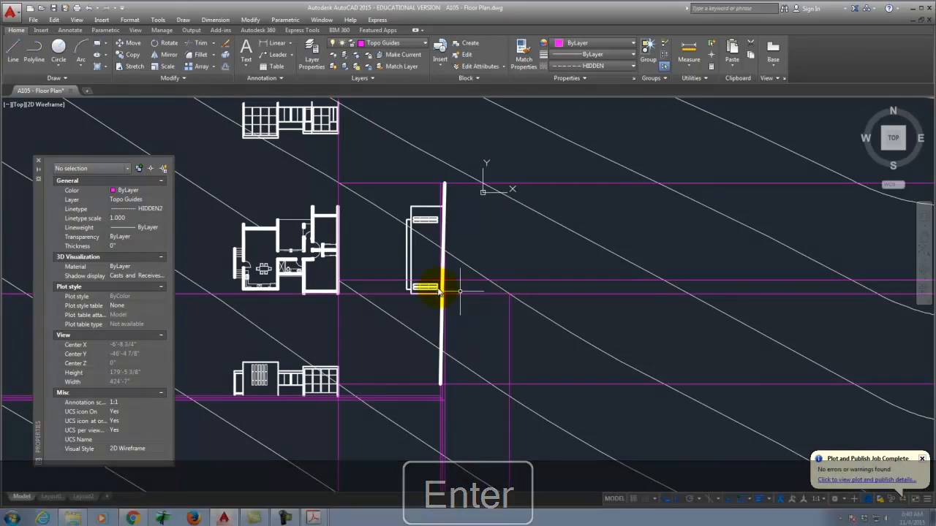
pyautogui.click(358, 294)
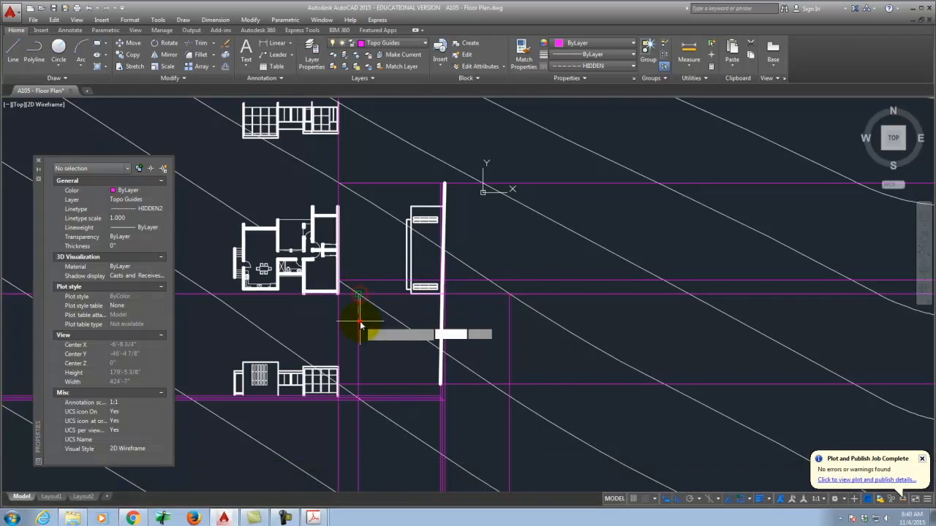
pyautogui.scroll(-4, 360, 324)
pyautogui.scroll(4, 365, 324)
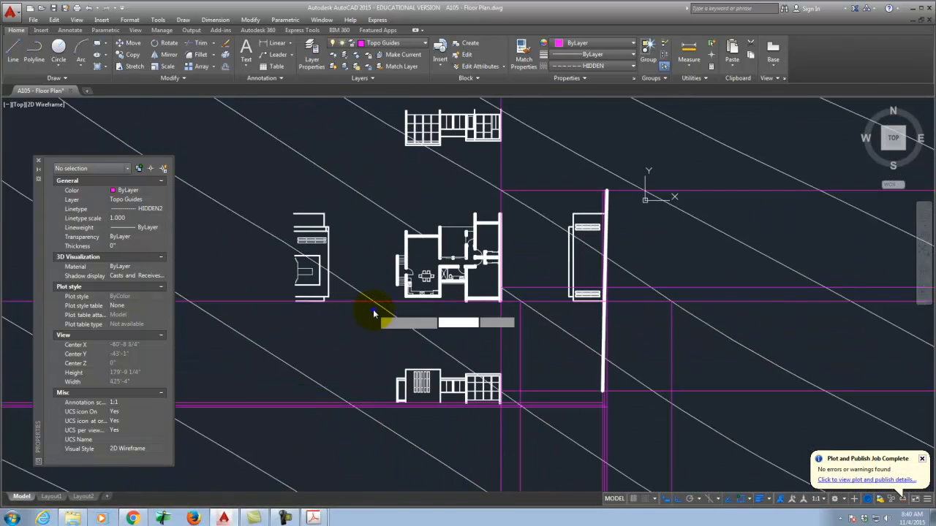
pyautogui.click(374, 302)
pyautogui.rightClick(376, 328)
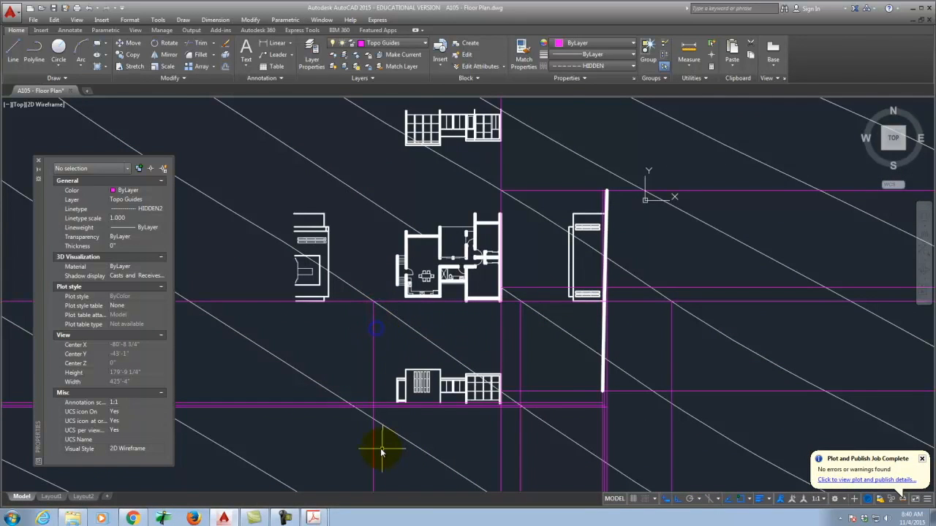
pyautogui.scroll(2, 382, 439)
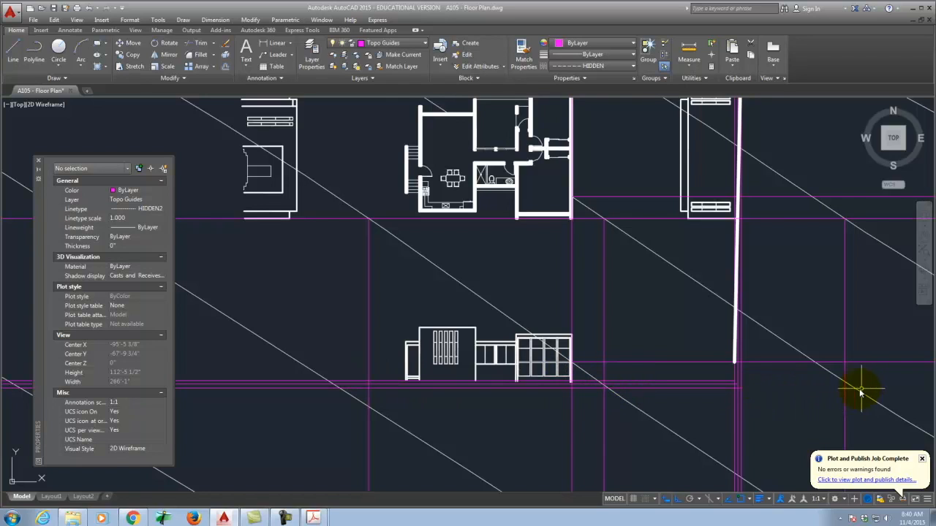
pyautogui.rightClick(757, 388)
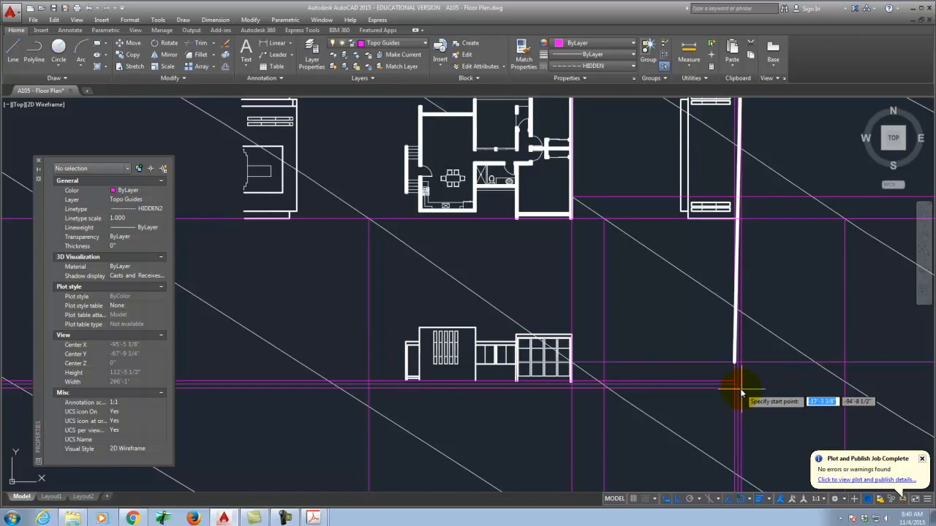
# Step: Draw a SPLINE grade line along the south elevation's base to the right guide intersection
pyautogui.click(763, 390)
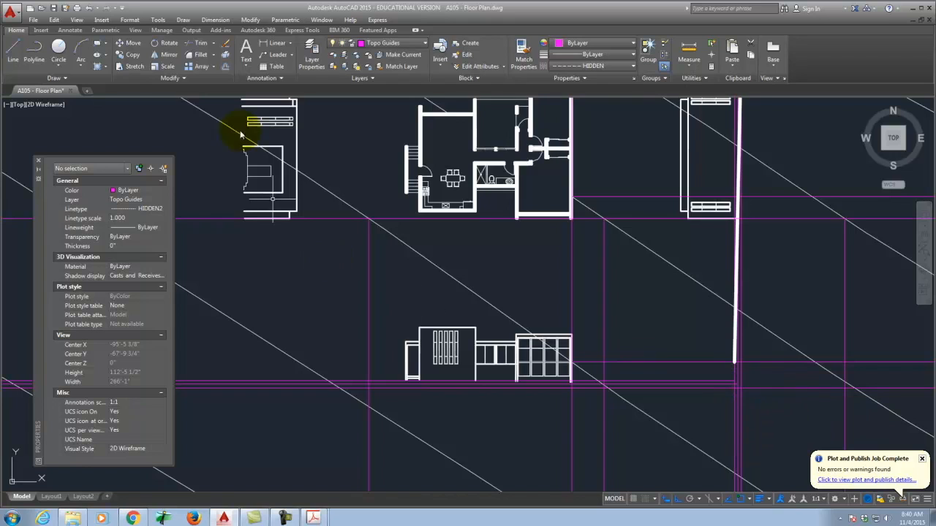
pyautogui.write('s')
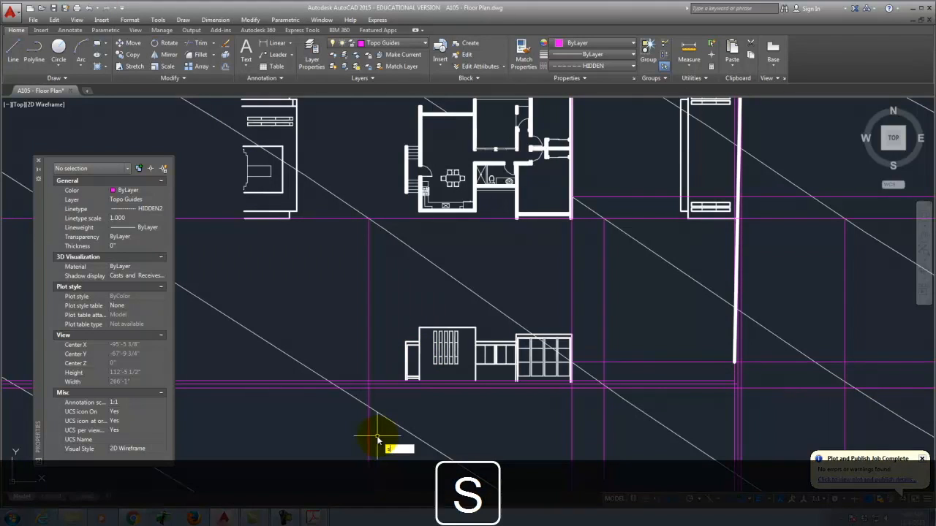
pyautogui.write('plin')
pyautogui.press('Return')
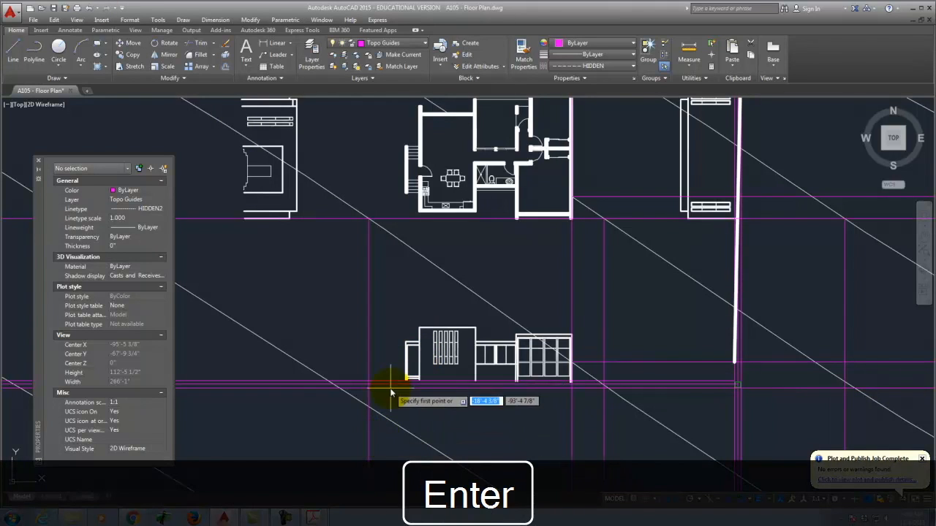
pyautogui.scroll(2, 387, 386)
pyautogui.scroll(-3, 353, 378)
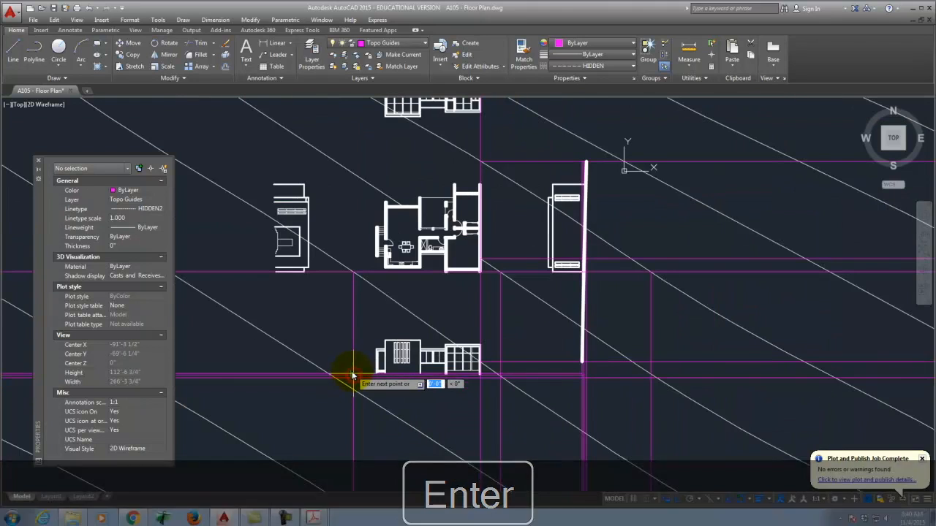
pyautogui.click(483, 408)
pyautogui.scroll(3, 484, 397)
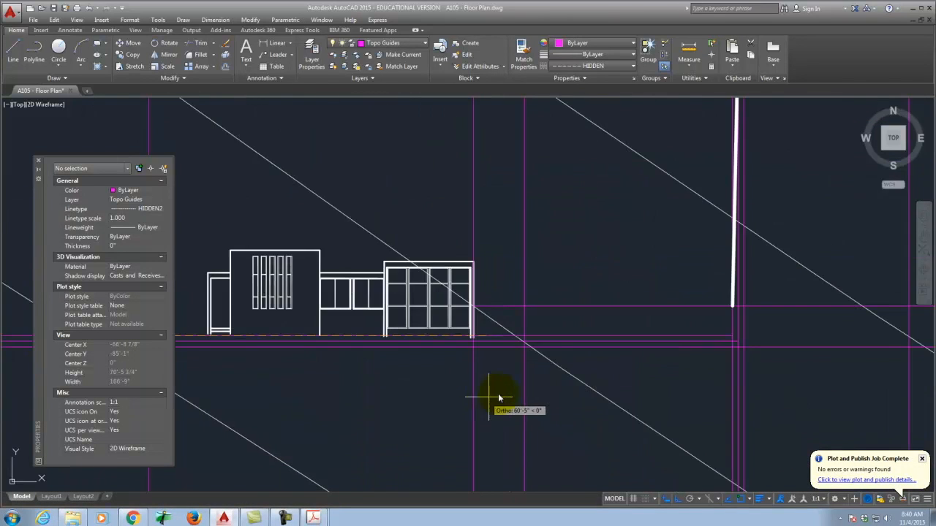
pyautogui.scroll(2, 554, 359)
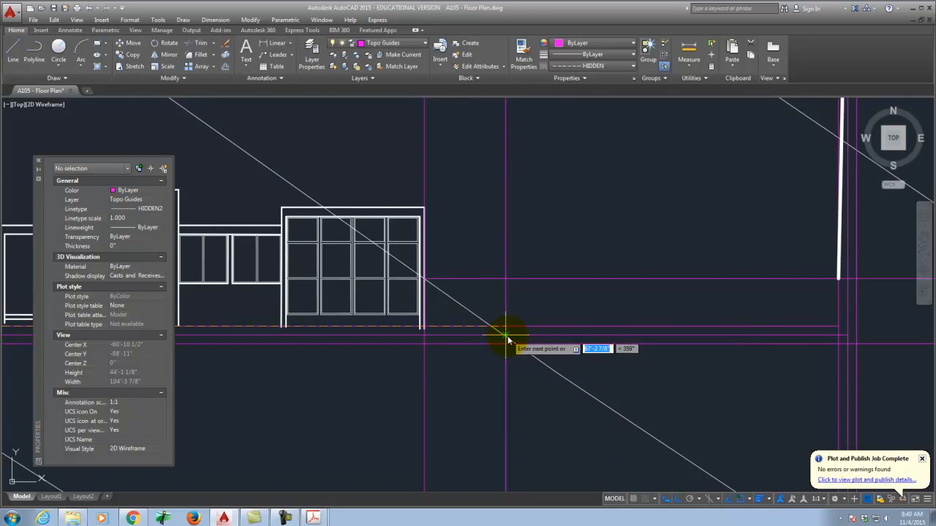
pyautogui.scroll(3, 508, 334)
pyautogui.scroll(-3, 504, 334)
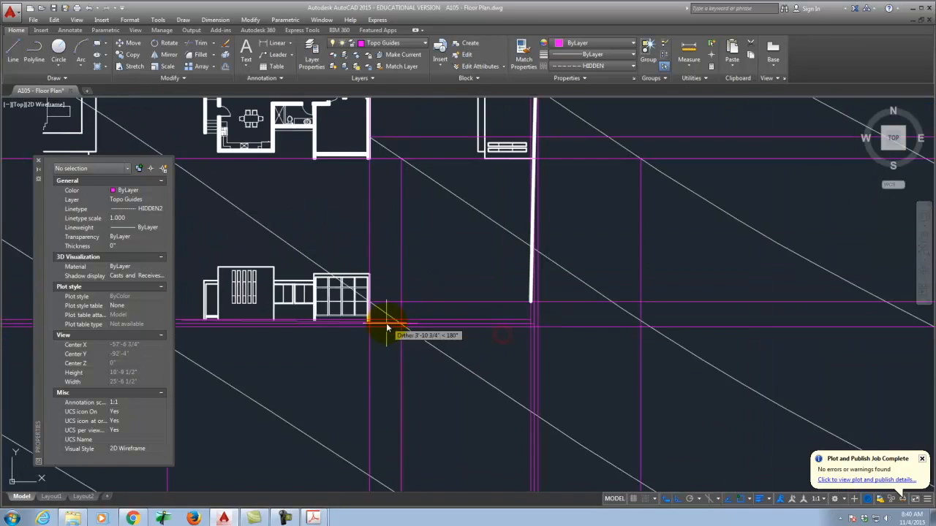
pyautogui.scroll(3, 675, 353)
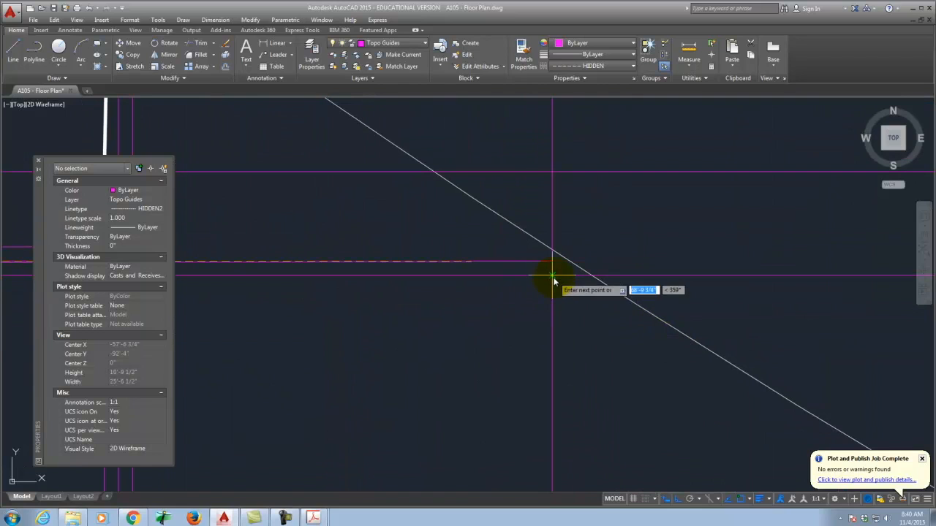
pyautogui.press('Return')
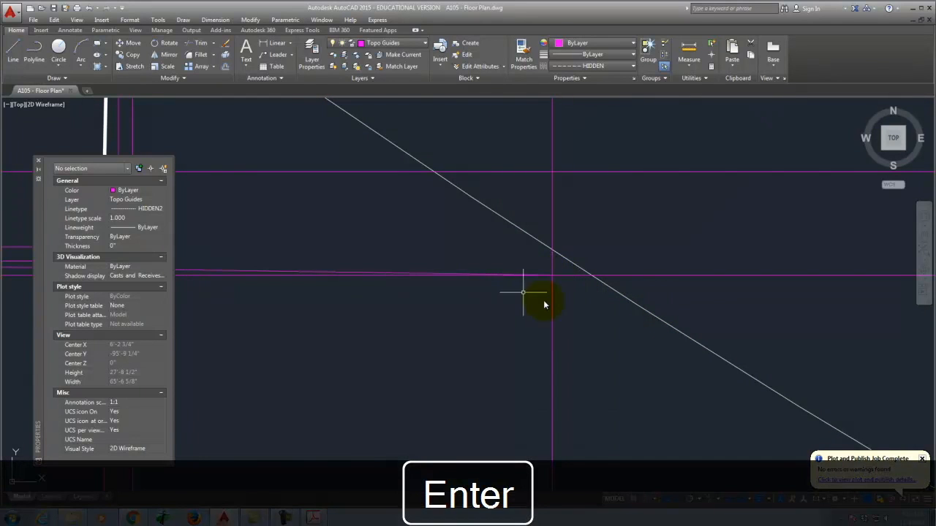
pyautogui.scroll(-4, 492, 283)
pyautogui.scroll(2, 435, 299)
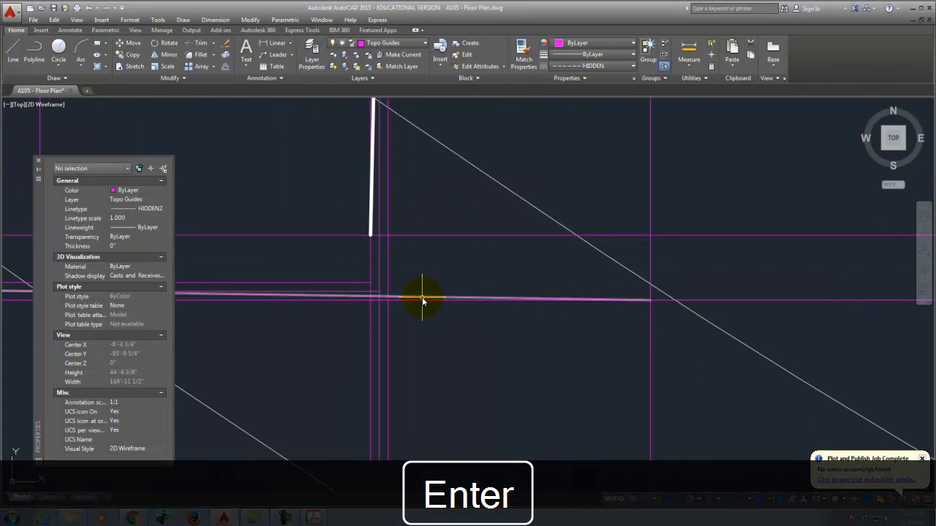
# Step: Move the new grade line onto the SouthElevation layer with a Continuous linetype
pyautogui.click(421, 299)
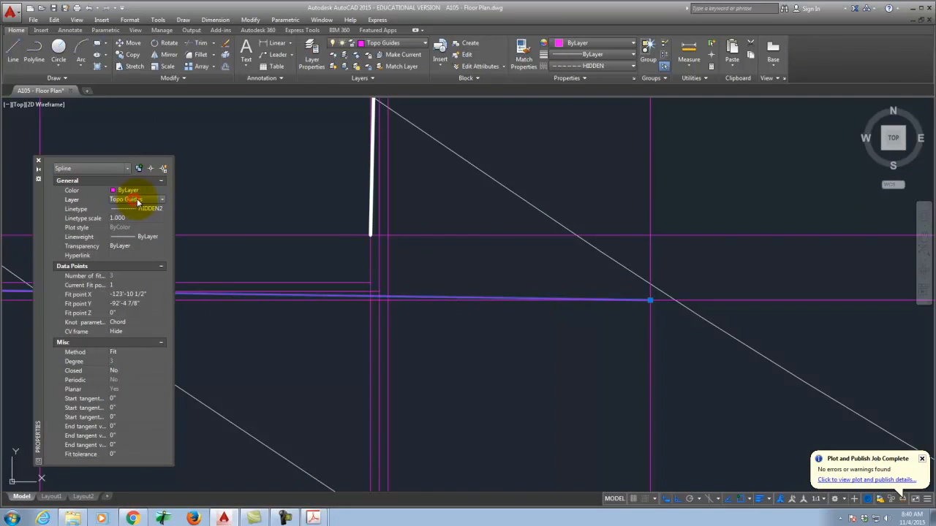
pyautogui.click(136, 199)
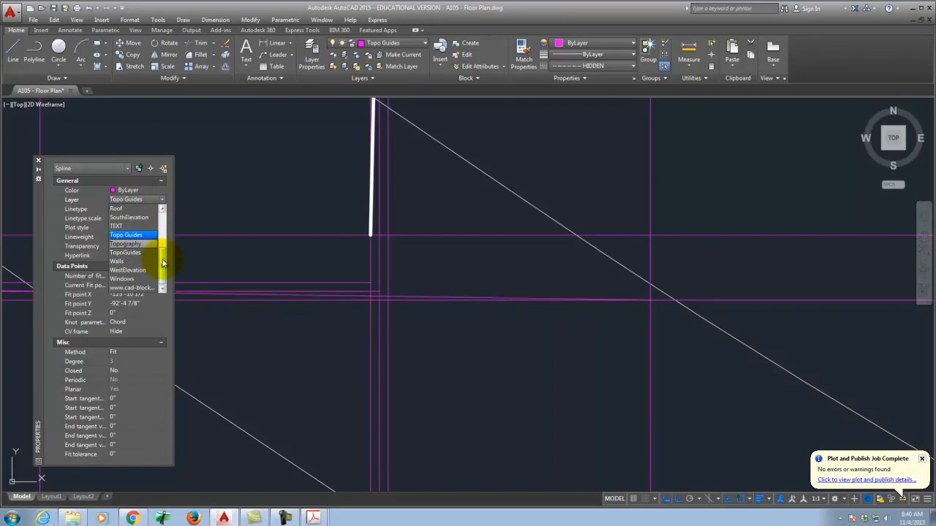
pyautogui.moveTo(163, 261); pyautogui.dragTo(163, 255)
pyautogui.click(143, 235)
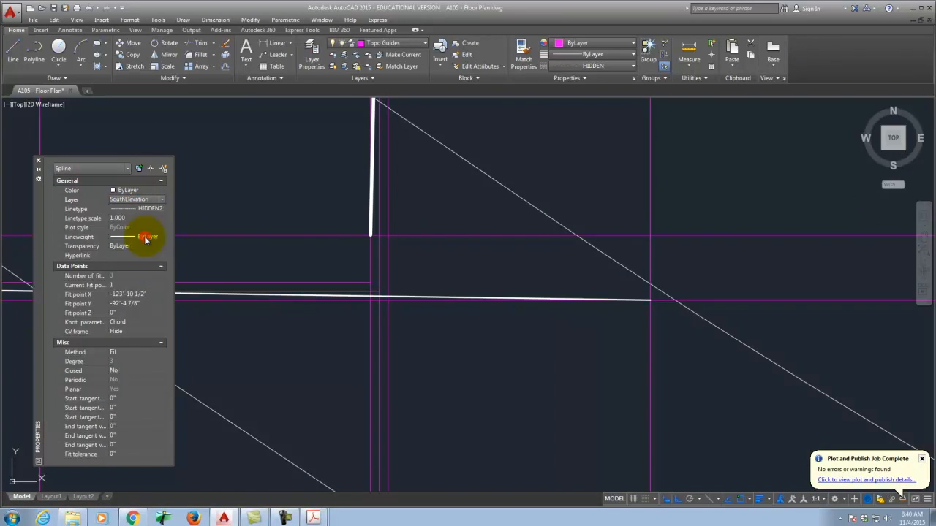
pyautogui.click(155, 210)
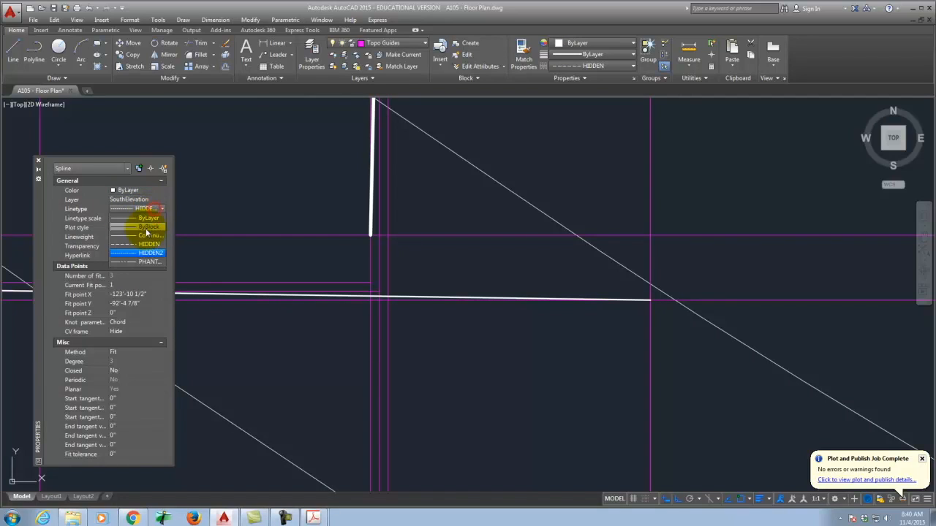
pyautogui.click(146, 241)
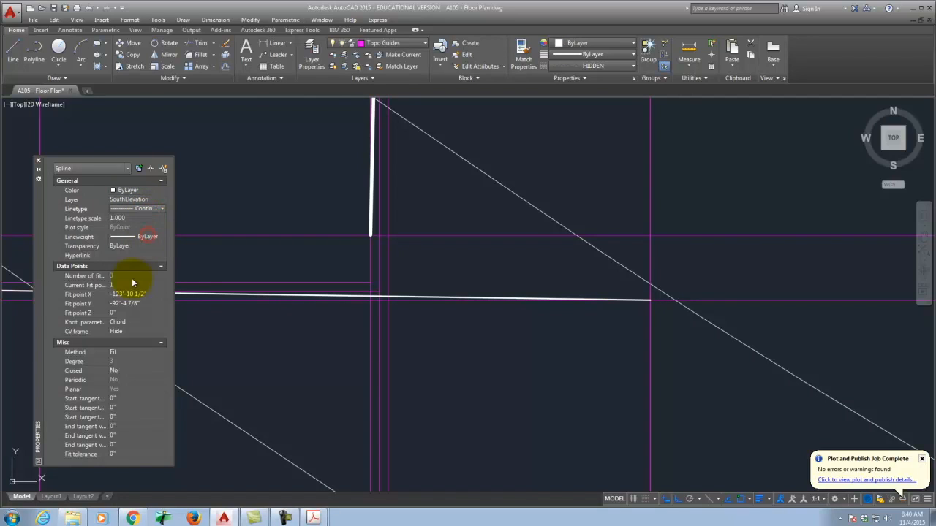
# Step: Give the grade line a 0.60 mm lineweight and deselect it
pyautogui.click(147, 238)
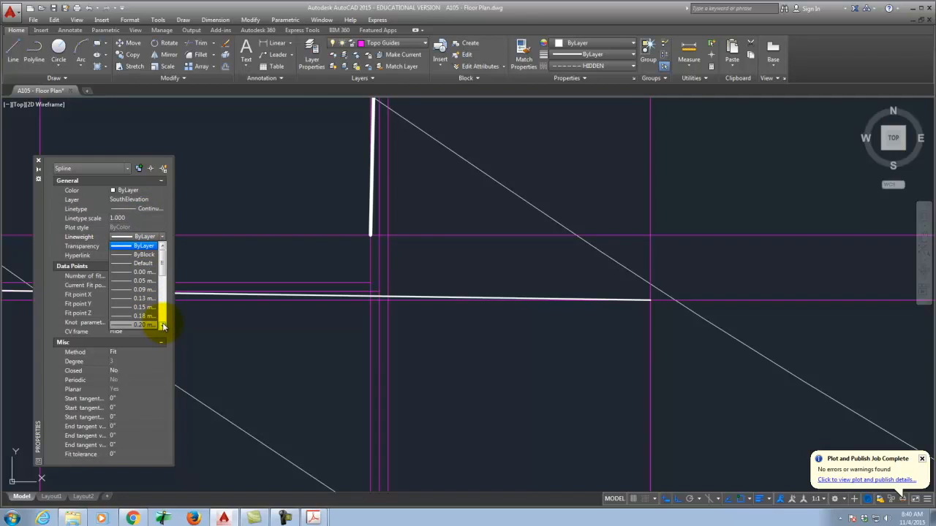
pyautogui.click(163, 328)
pyautogui.click(163, 328)
pyautogui.click(163, 328)
pyautogui.click(163, 328)
pyautogui.click(163, 328)
pyautogui.click(163, 328)
pyautogui.click(163, 328)
pyautogui.click(164, 328)
pyautogui.click(143, 322)
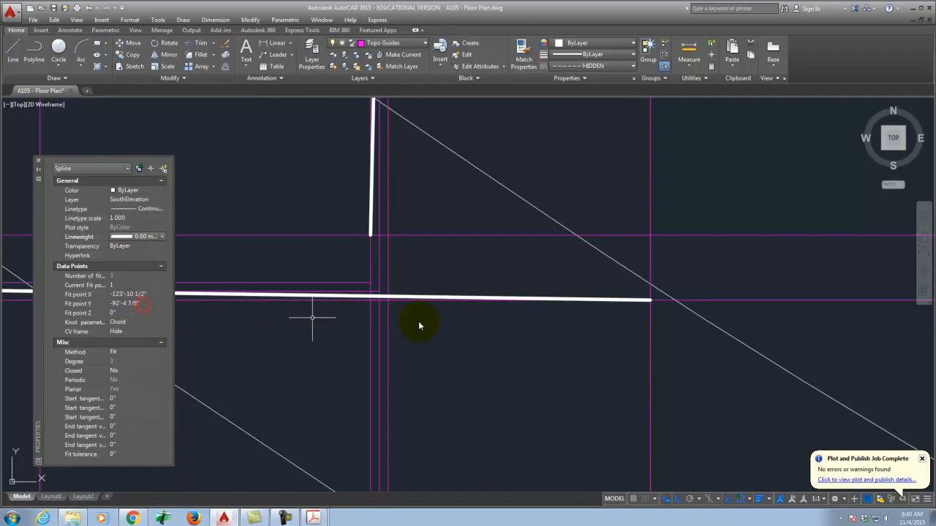
pyautogui.press('Escape')
pyautogui.scroll(-5, 516, 354)
pyautogui.press('Escape')
pyautogui.scroll(3, 356, 347)
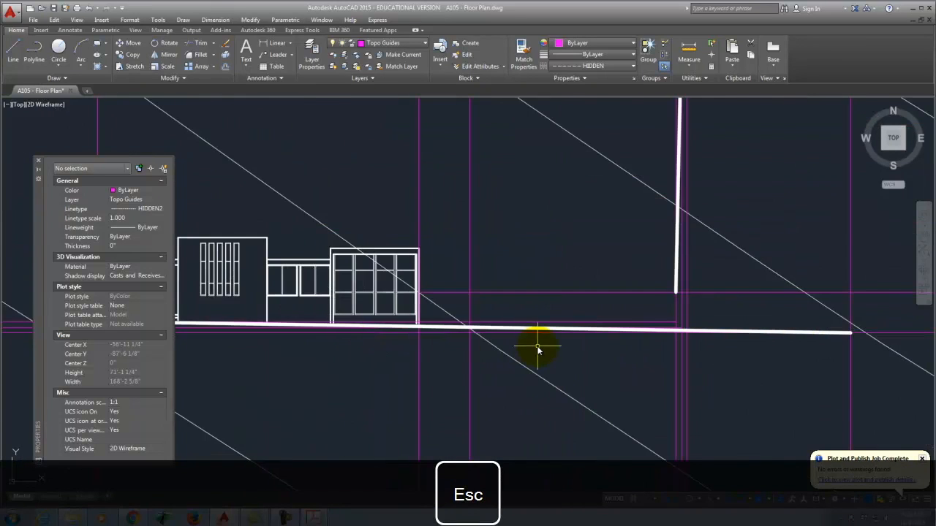
pyautogui.scroll(-2, 439, 338)
pyautogui.scroll(4, 410, 330)
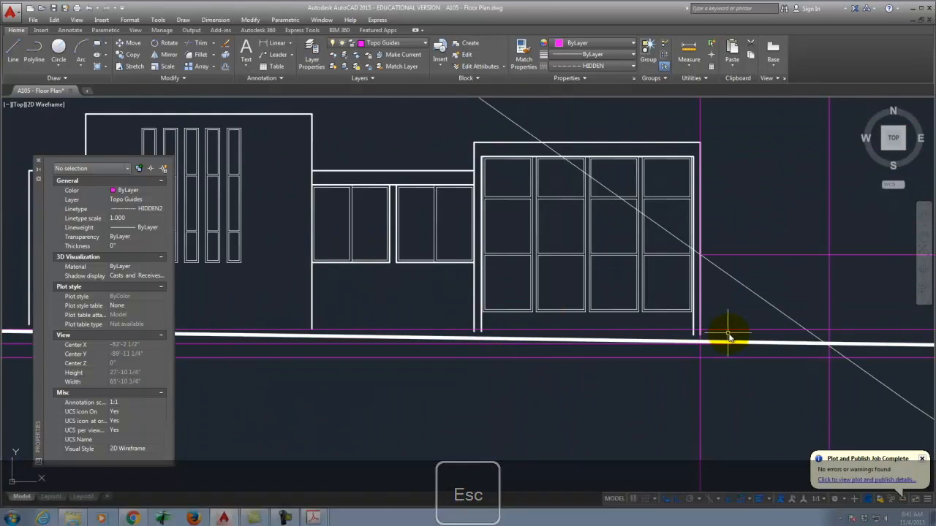
pyautogui.scroll(-5, 794, 353)
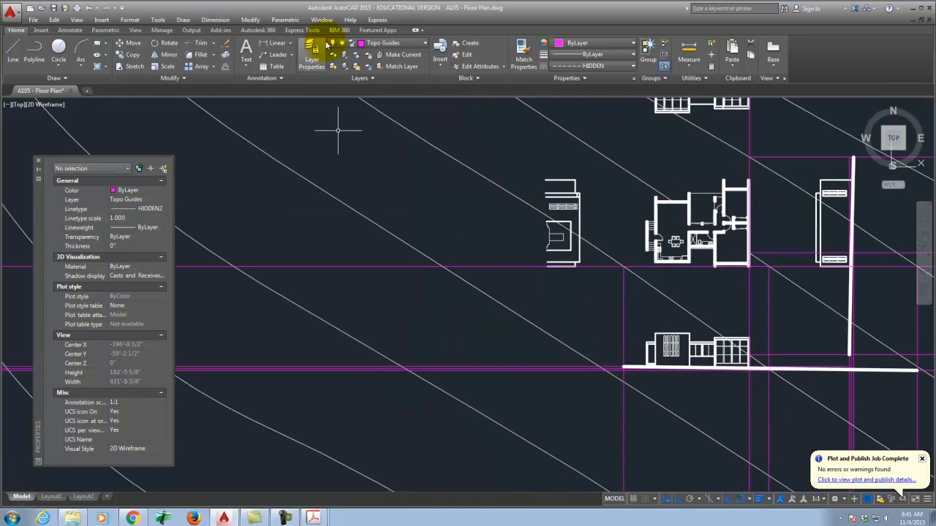
# Step: Try making another layer current, dismiss the warning, and cancel the pending command
pyautogui.click(375, 89)
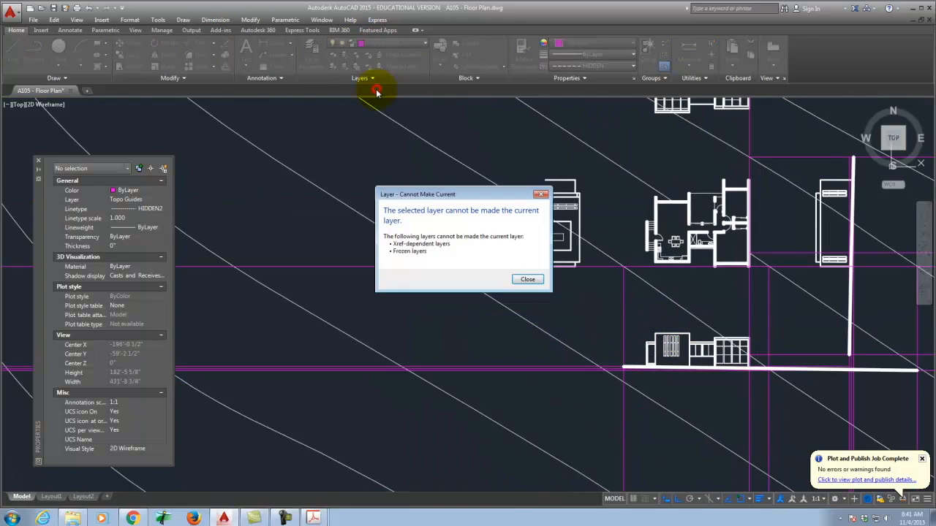
pyautogui.click(528, 279)
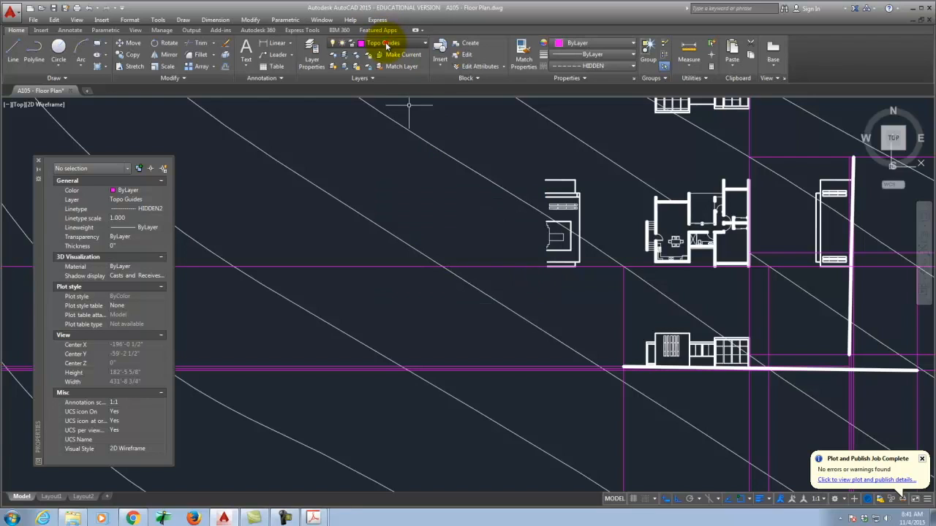
pyautogui.press('Escape')
pyautogui.scroll(2, 545, 363)
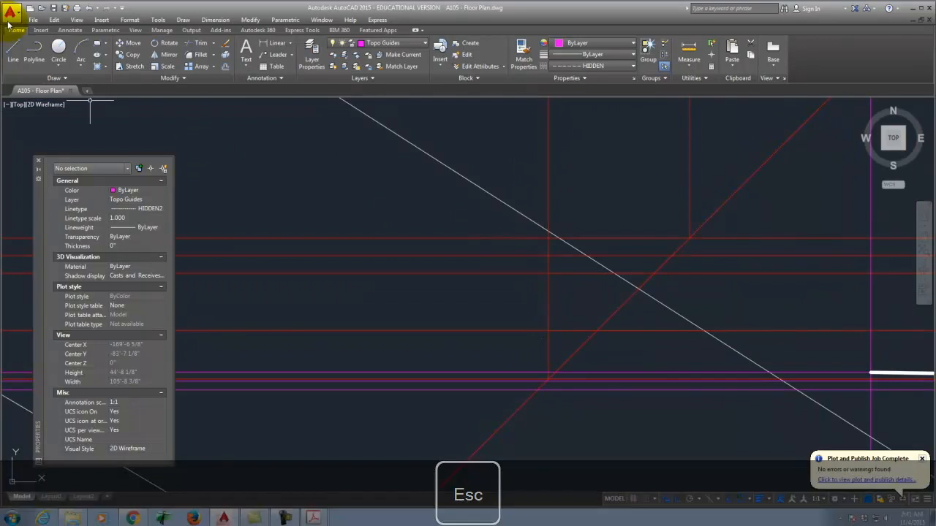
# Step: Draw a vertical guide ray with the R (RAY) command
pyautogui.press('r')
pyautogui.press('Return')
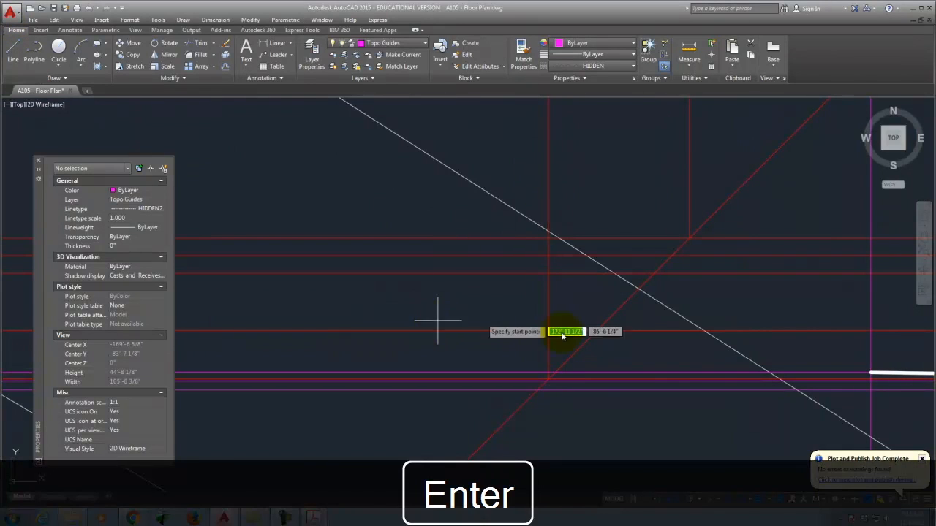
pyautogui.scroll(4, 532, 376)
pyautogui.click(516, 368)
pyautogui.rightClick(518, 329)
pyautogui.rightClick(490, 389)
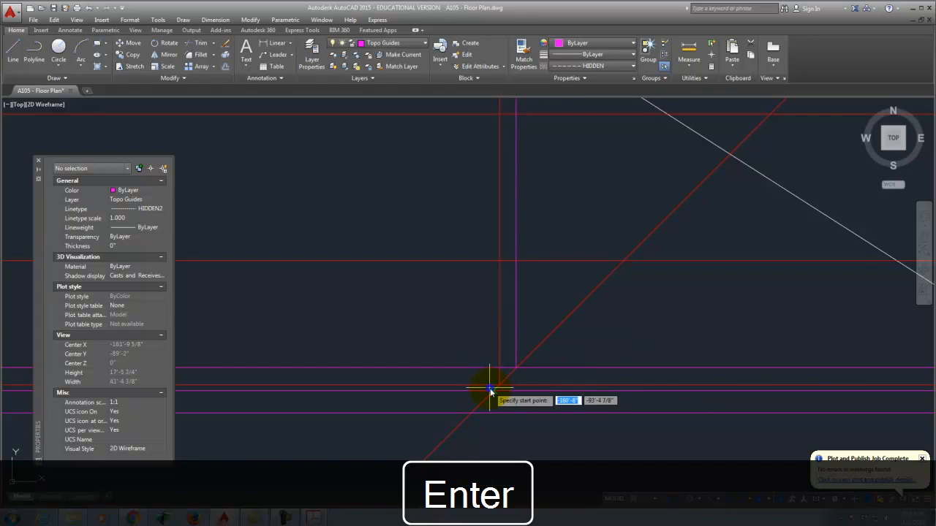
# Step: Start another ray at the guide intersection, then cancel it
pyautogui.click(471, 414)
pyautogui.scroll(-10, 355, 395)
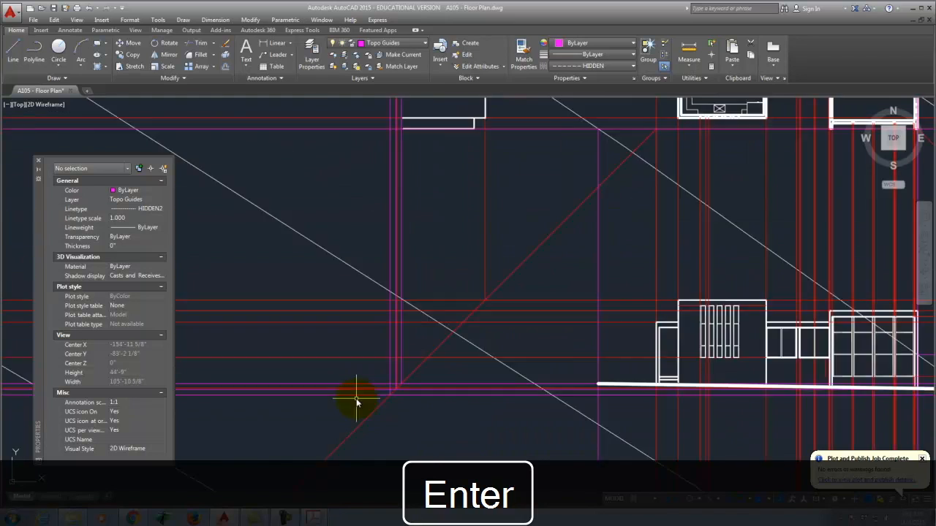
pyautogui.scroll(2, 377, 310)
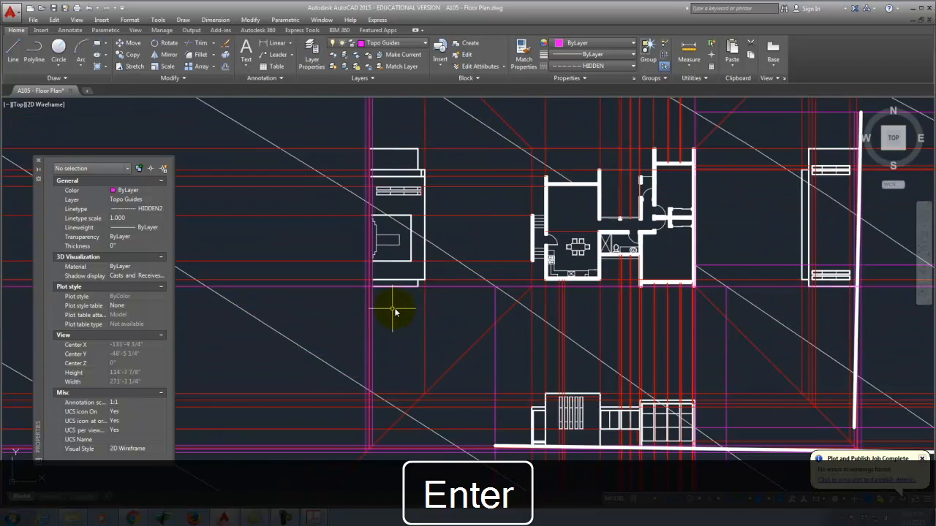
pyautogui.scroll(-1, 393, 310)
pyautogui.scroll(2, 473, 257)
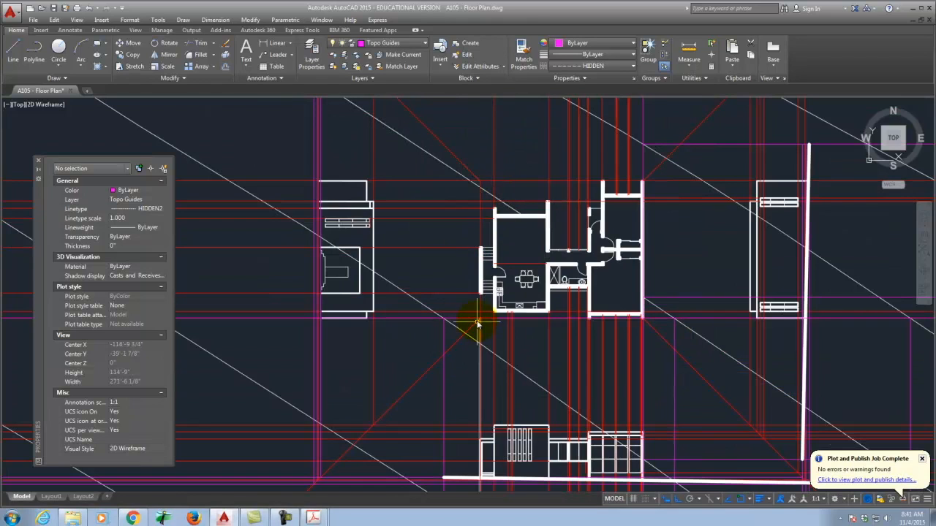
pyautogui.press('Escape')
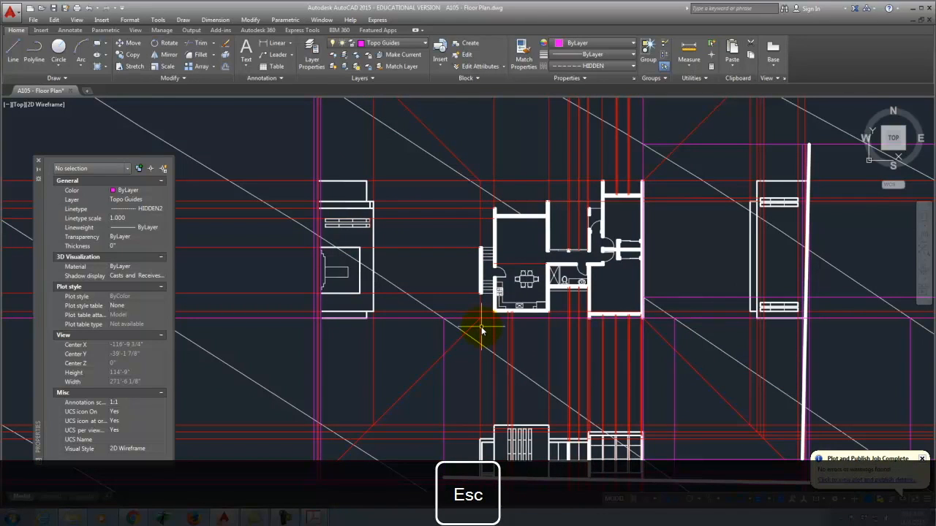
# Step: Begin an XLINE construction line, then cancel it
pyautogui.write('xline')
pyautogui.press('BackSpace')
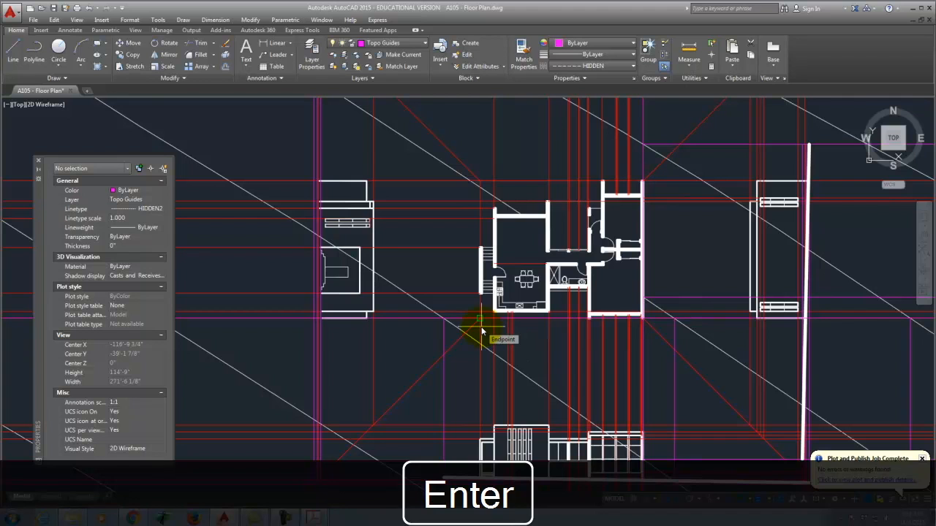
pyautogui.scroll(5, 527, 306)
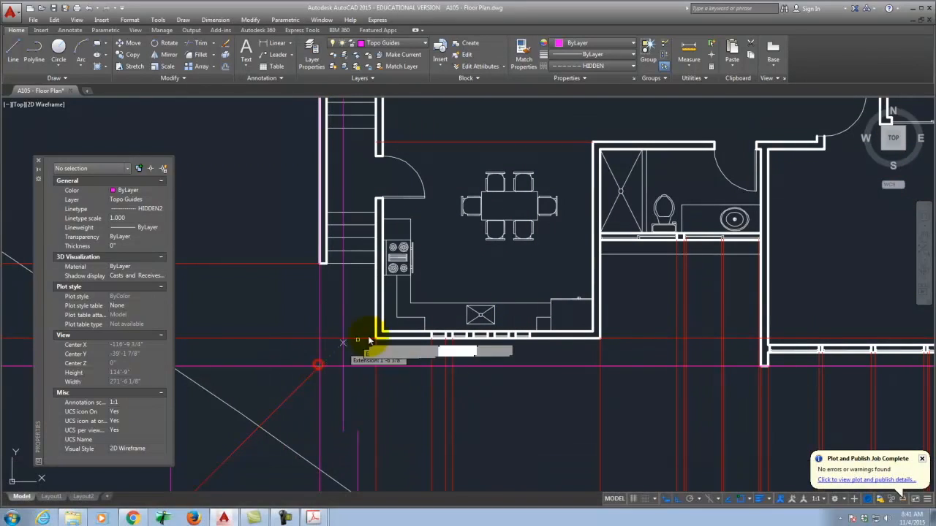
pyautogui.press('Escape')
pyautogui.scroll(-10, 365, 344)
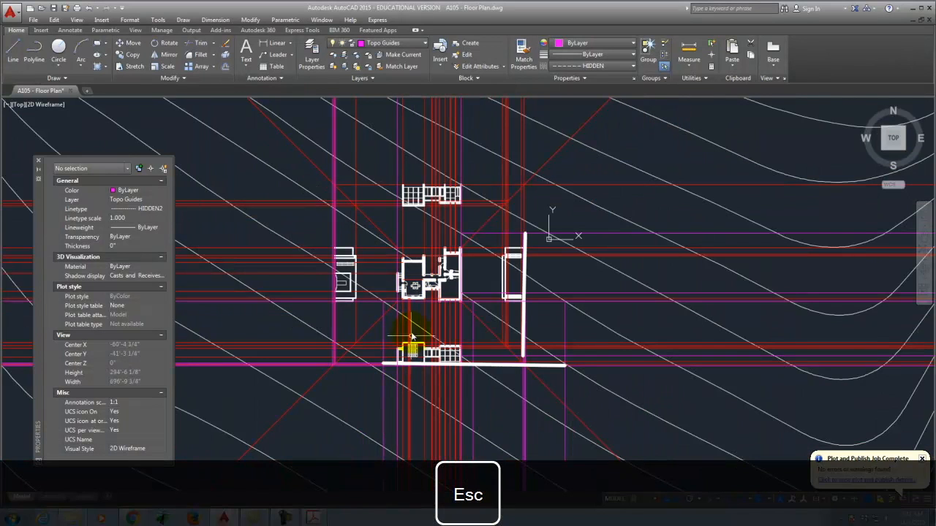
# Step: Inspect the topography polyline, then start a ray at the elevation and cancel it
pyautogui.click(397, 194)
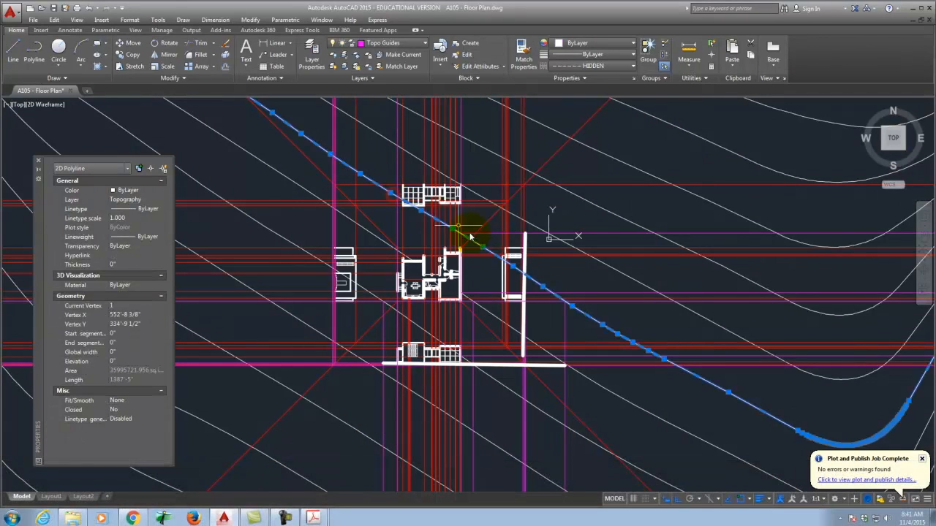
pyautogui.scroll(5, 397, 197)
pyautogui.press('Escape')
pyautogui.write('ray')
pyautogui.press('Return')
pyautogui.click(384, 195)
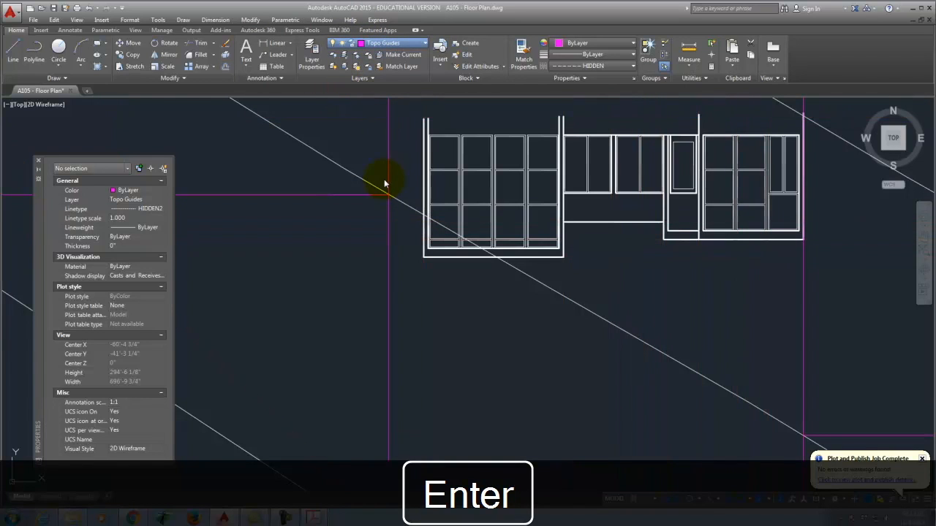
pyautogui.press('Escape')
# Step: Draw a guide ray from the floor plan's top wall intersection
pyautogui.scroll(-5, 440, 192)
pyautogui.scroll(2, 428, 286)
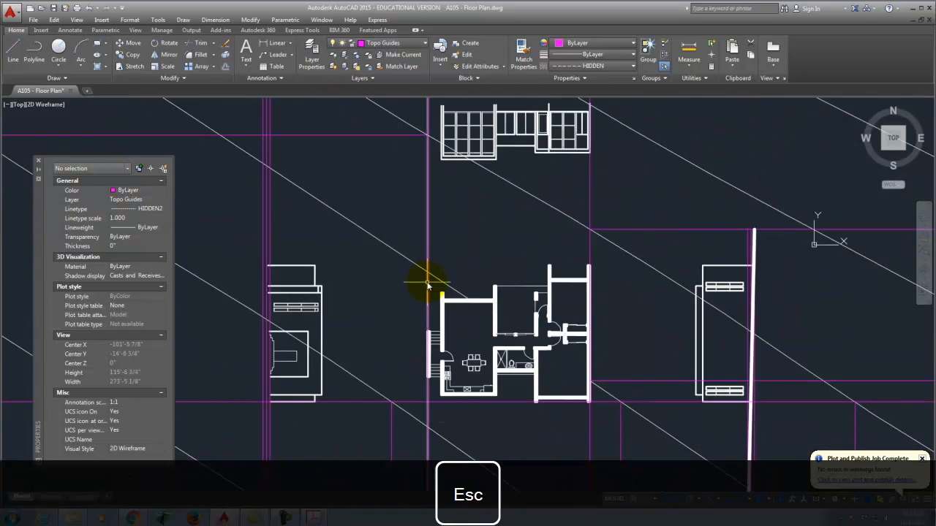
pyautogui.press('Return')
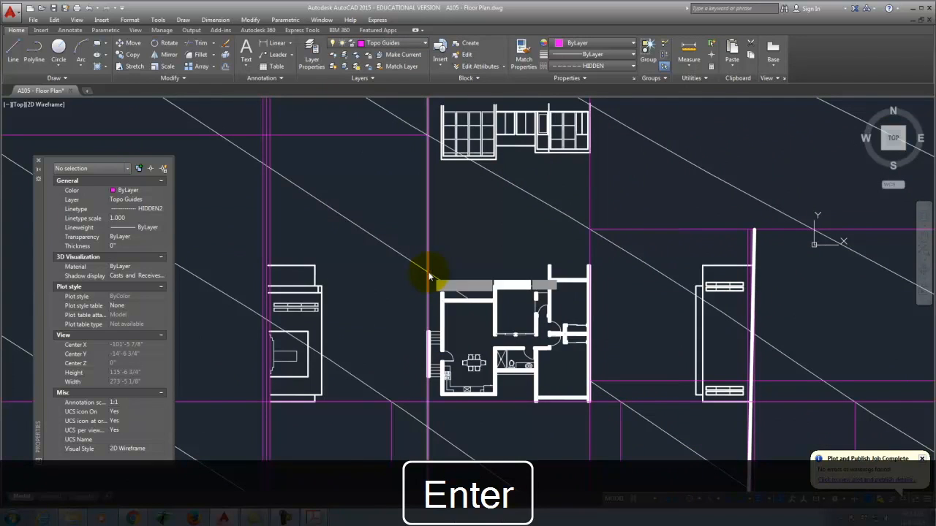
pyautogui.click(429, 273)
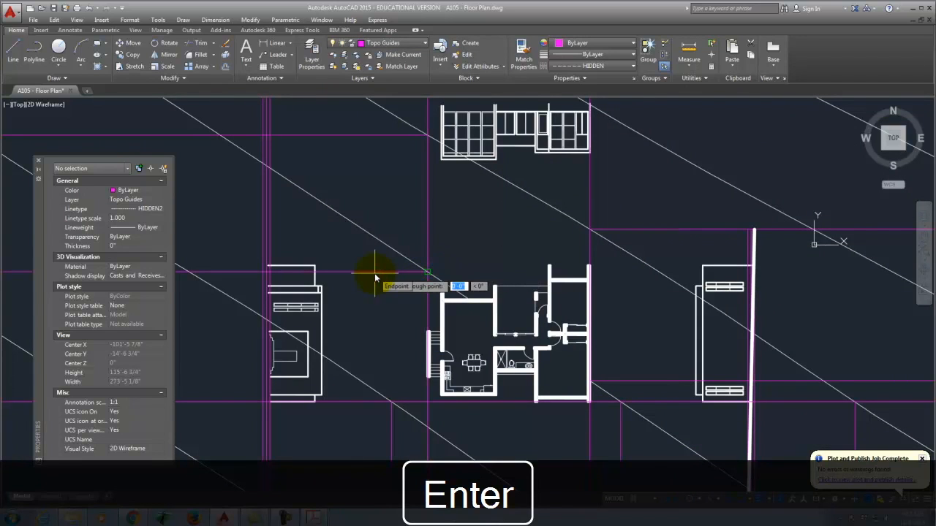
pyautogui.press('Return')
pyautogui.scroll(-4, 389, 252)
pyautogui.scroll(2, 398, 320)
# Step: Draw a horizontal ray running left from the plan toward the west elevation
pyautogui.press('Return')
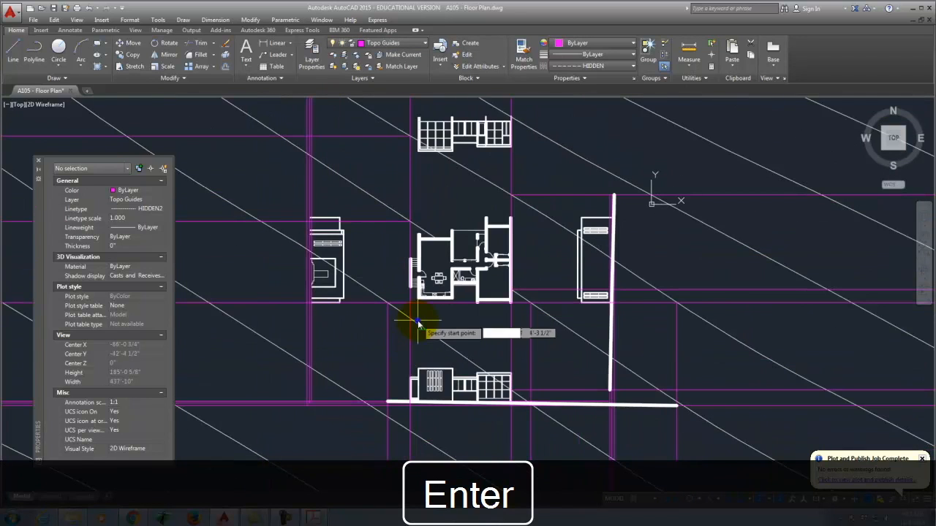
pyautogui.click(415, 321)
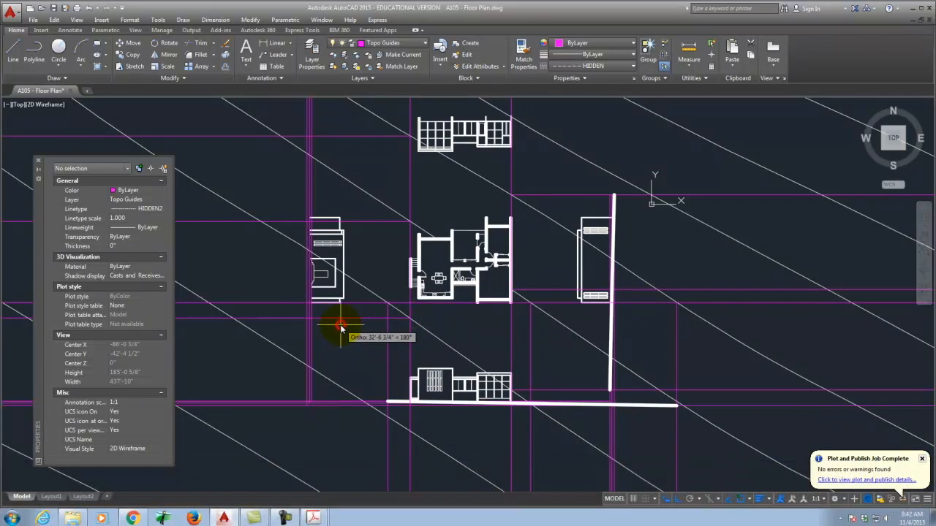
pyautogui.click(335, 325)
pyautogui.press('Return')
pyautogui.scroll(4, 311, 322)
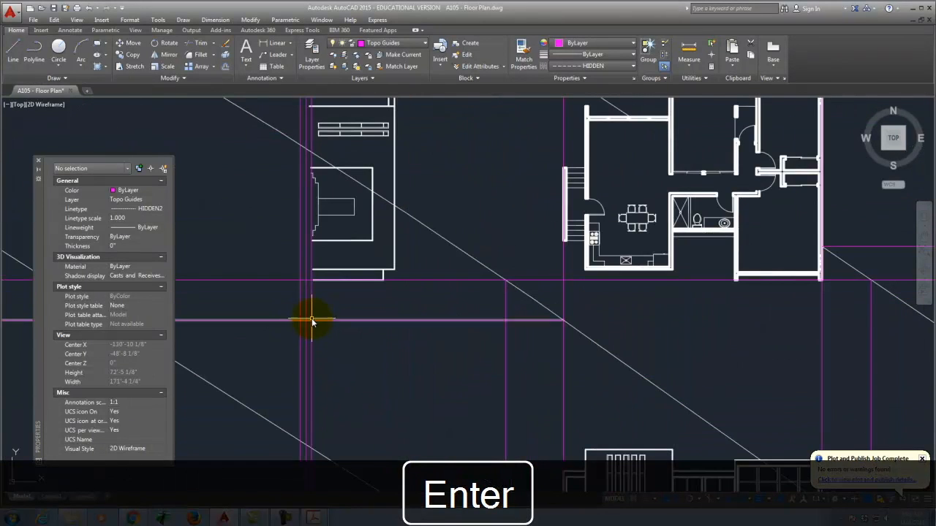
# Step: Draw a three-point spline beside the west elevation through the guide intersections, then select it
pyautogui.write('splin')
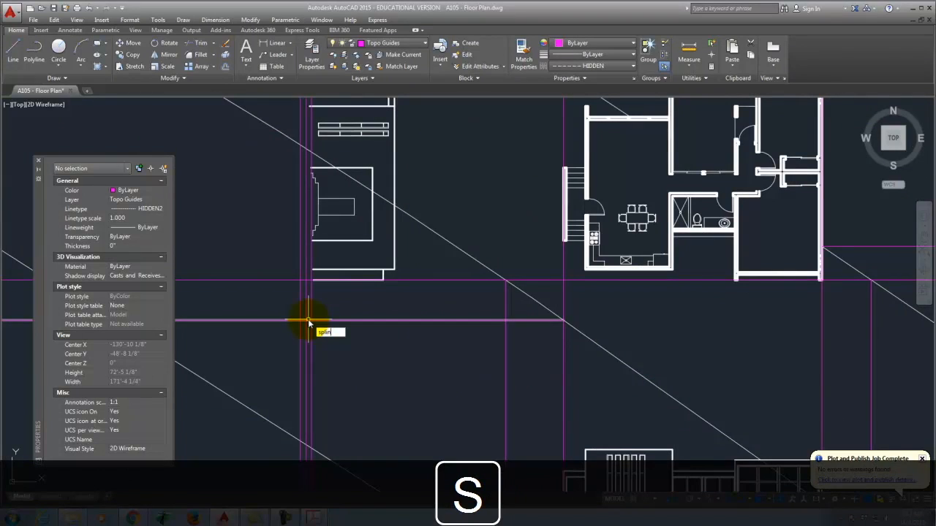
pyautogui.press('Return')
pyautogui.scroll(3, 315, 324)
pyautogui.click(279, 318)
pyautogui.scroll(-5, 285, 341)
pyautogui.scroll(-2, 295, 384)
pyautogui.scroll(6, 309, 255)
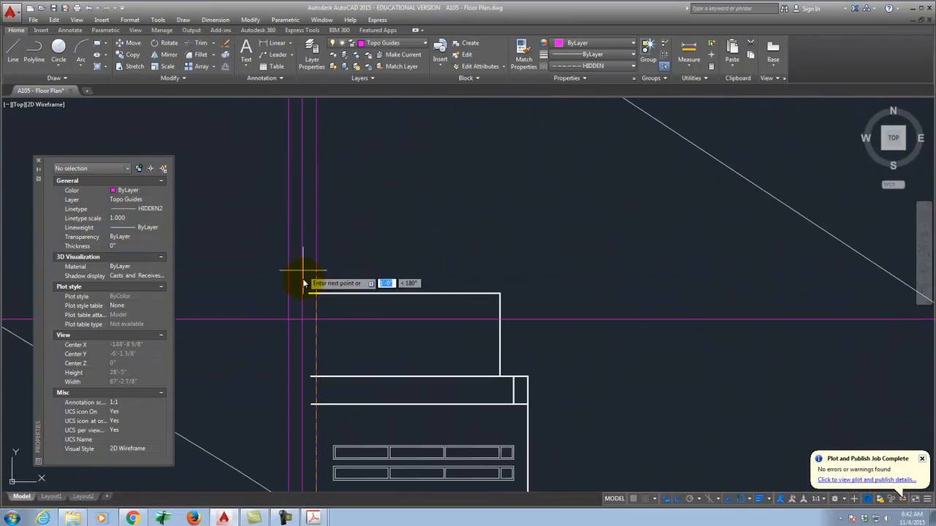
pyautogui.scroll(-4, 315, 398)
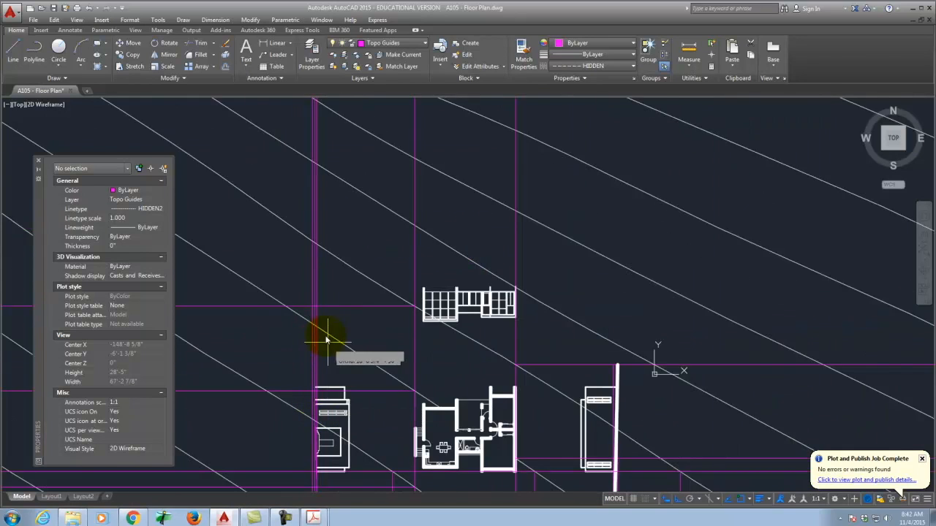
pyautogui.scroll(4, 320, 322)
pyautogui.press('Return')
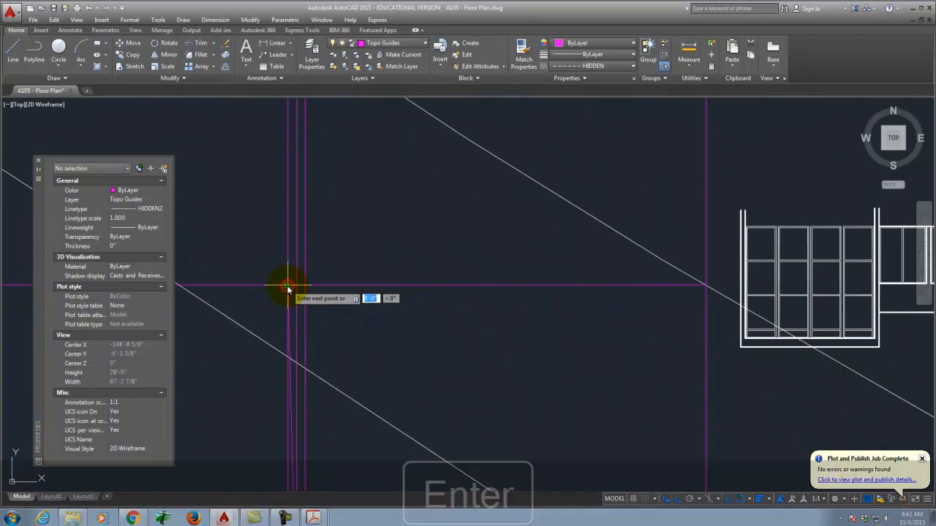
pyautogui.scroll(-2, 308, 248)
pyautogui.scroll(5, 307, 388)
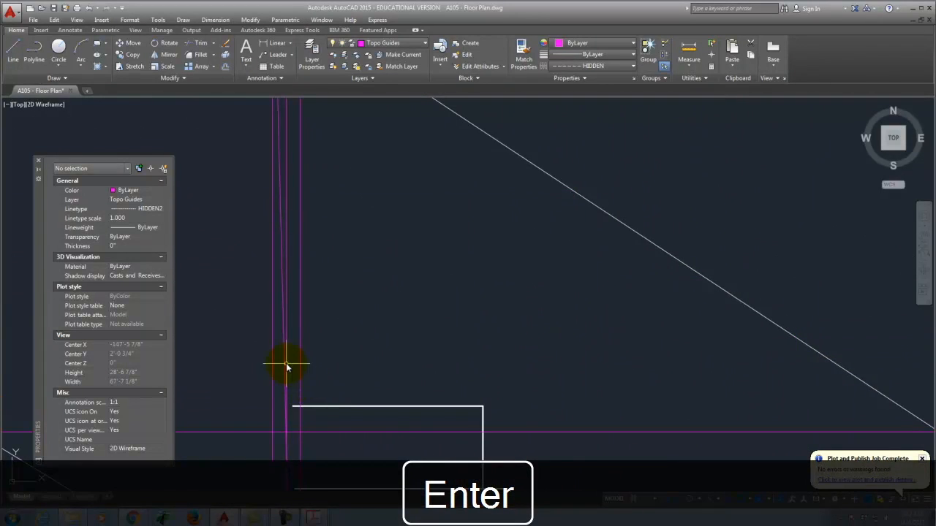
pyautogui.click(284, 318)
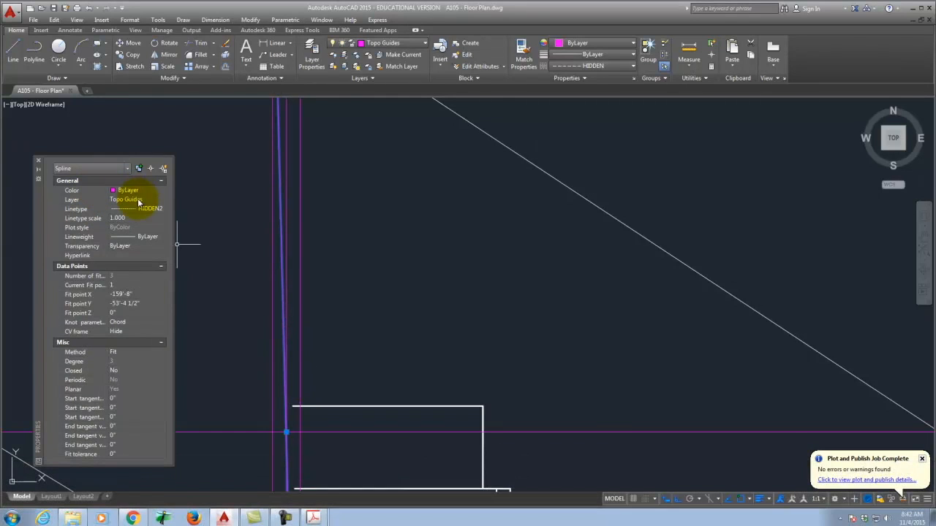
# Step: Set the spline to WestElevation layer, Continuous linetype and 0.60 mm lineweight, then deselect it
pyautogui.click(140, 201)
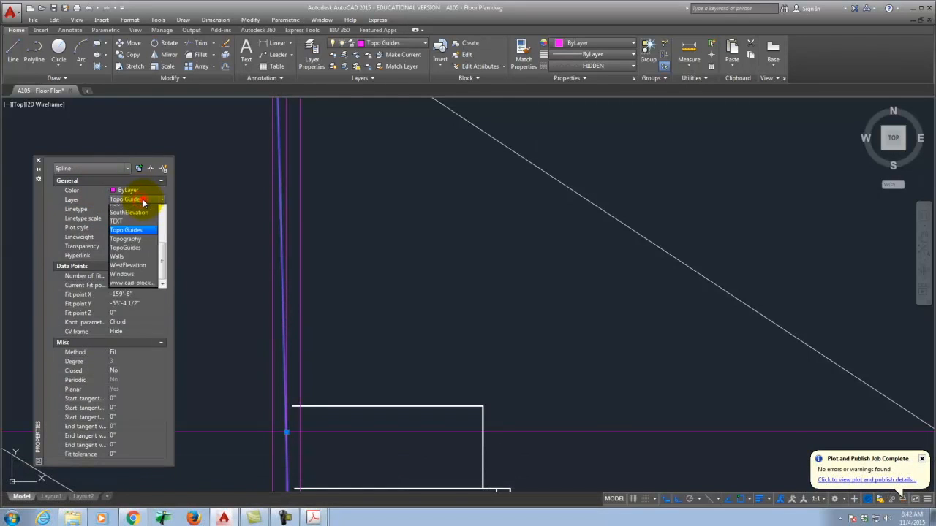
pyautogui.click(136, 272)
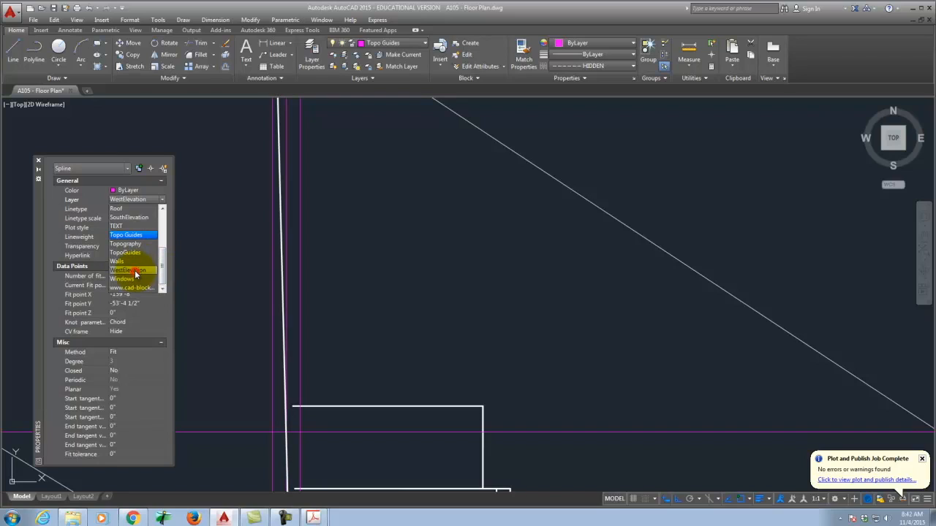
pyautogui.click(147, 212)
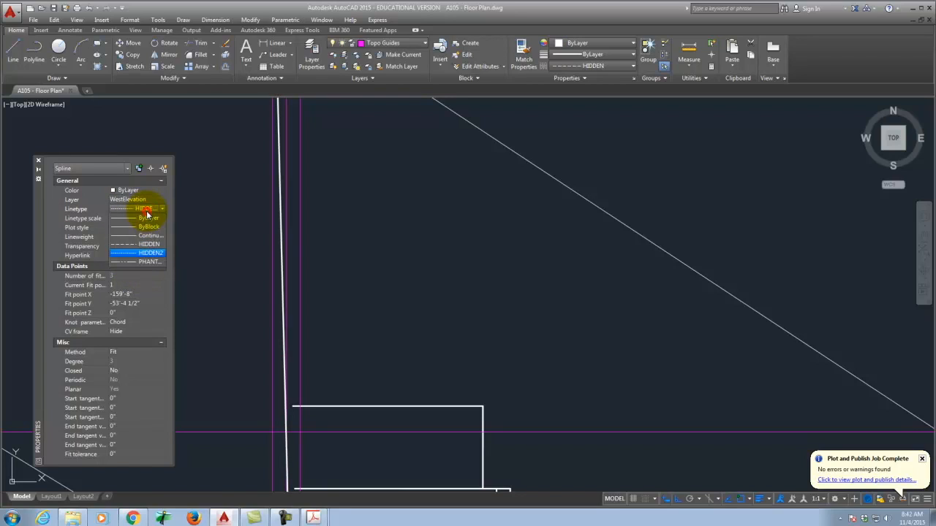
pyautogui.click(134, 247)
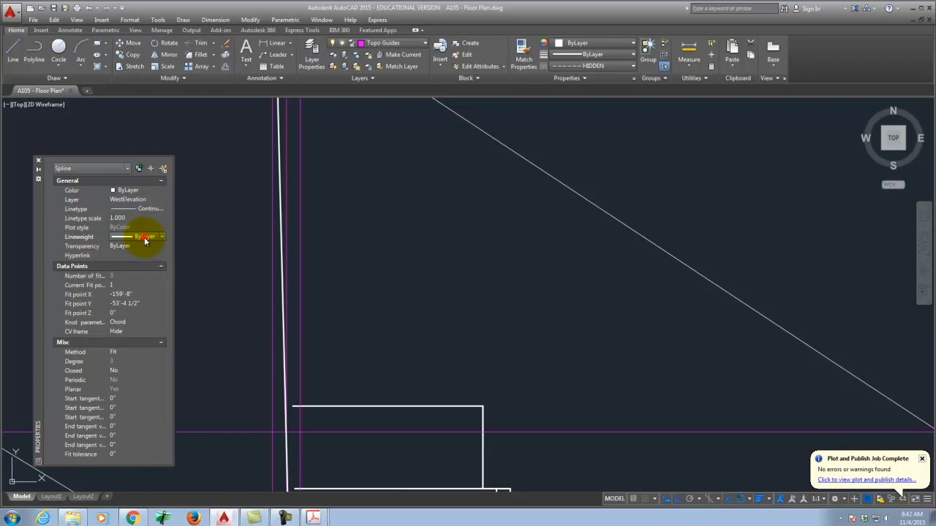
pyautogui.moveTo(163, 258); pyautogui.dragTo(167, 277)
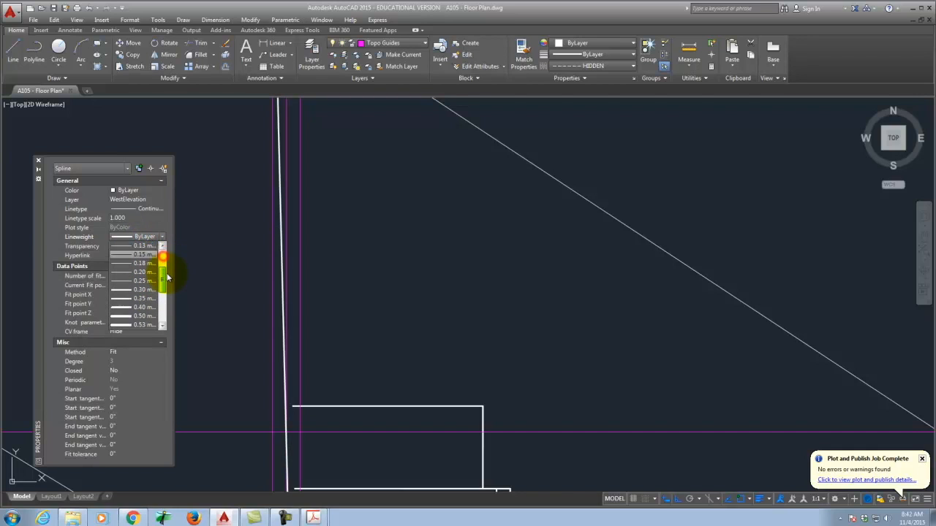
pyautogui.click(149, 326)
pyautogui.press('Escape')
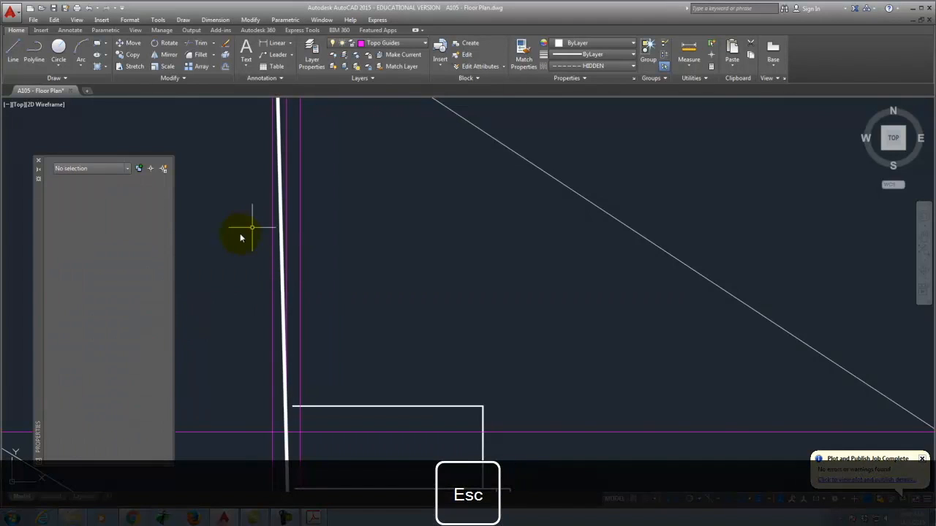
# Step: Turn the red guide lines back on and draw a horizontal ray from the guide intersection
pyautogui.scroll(-7, 225, 252)
pyautogui.scroll(4, 368, 162)
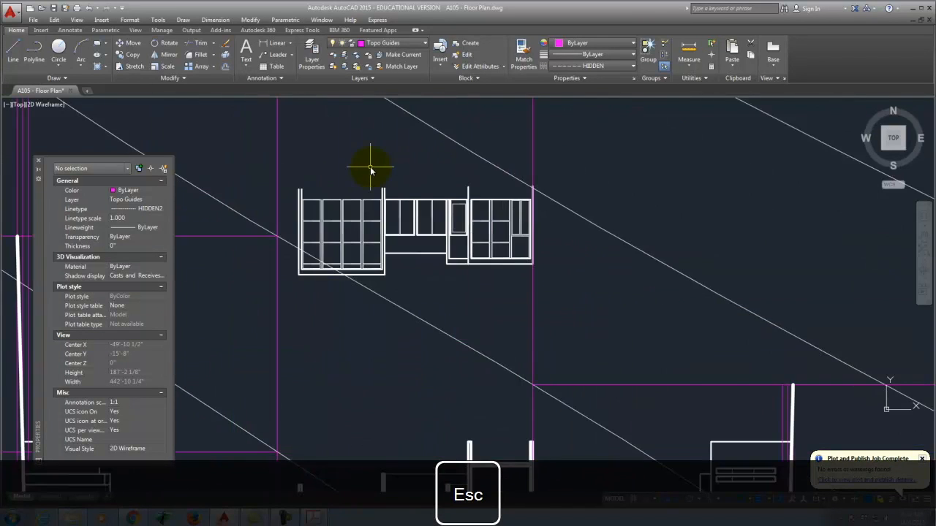
pyautogui.scroll(-4, 476, 238)
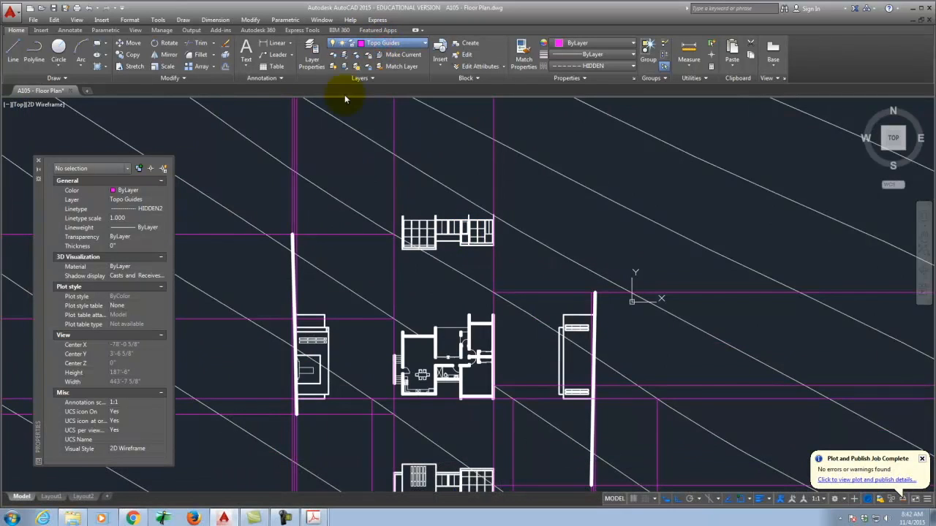
pyautogui.click(342, 90)
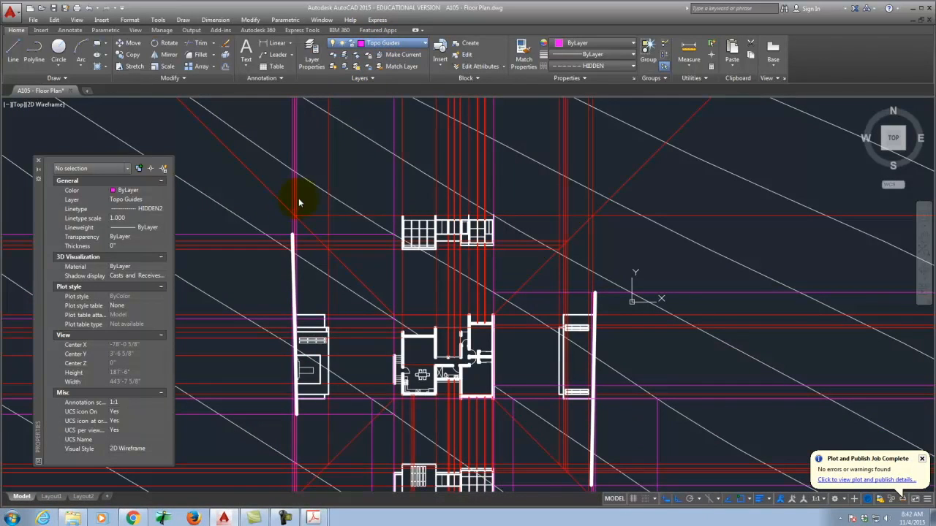
pyautogui.scroll(6, 307, 198)
pyautogui.write('r')
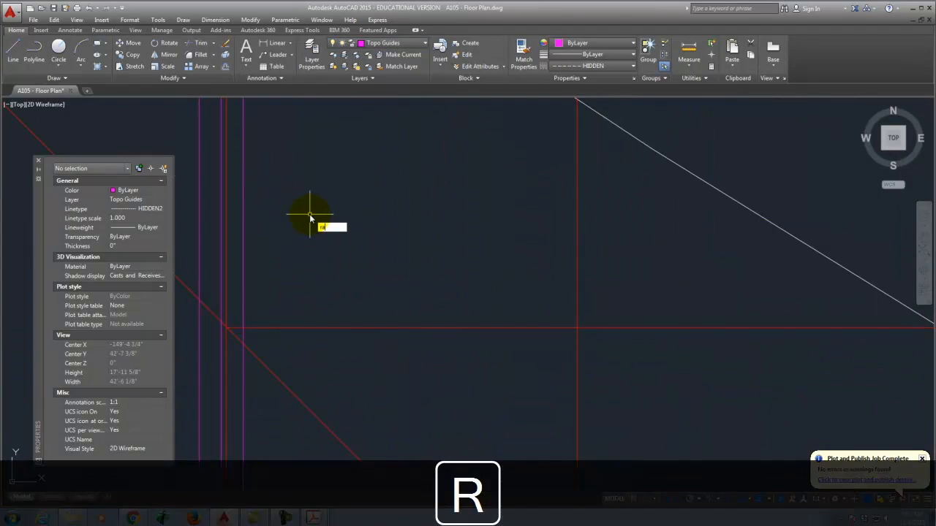
pyautogui.press('Return')
pyautogui.click(203, 298)
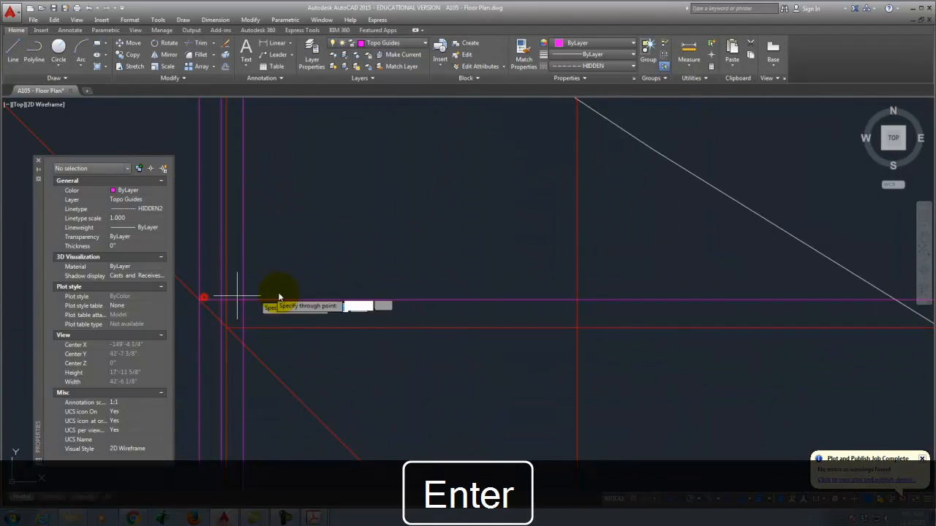
pyautogui.click(299, 288)
pyautogui.rightClick(277, 307)
# Step: Start another construction ray, then cancel it unfinished
pyautogui.scroll(-2, 325, 310)
pyautogui.scroll(4, 285, 314)
pyautogui.press('Return')
pyautogui.click(254, 308)
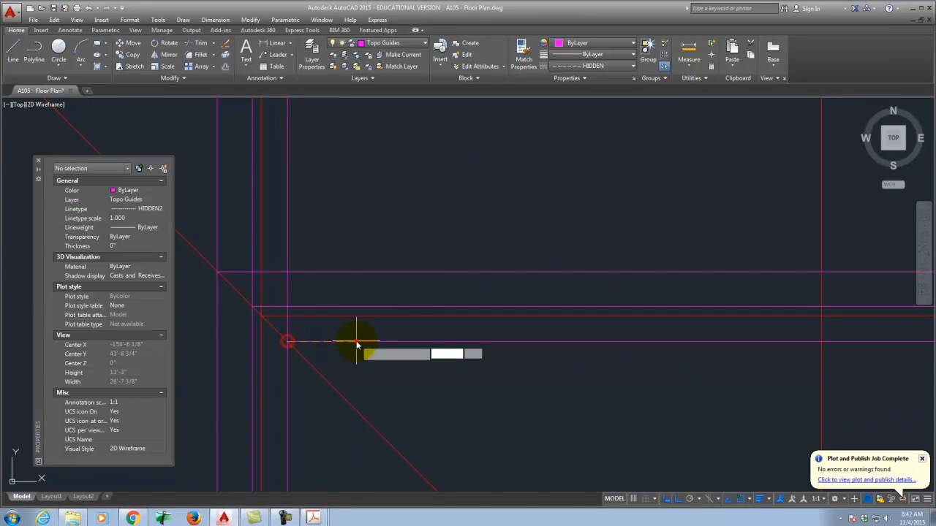
pyautogui.scroll(-5, 246, 296)
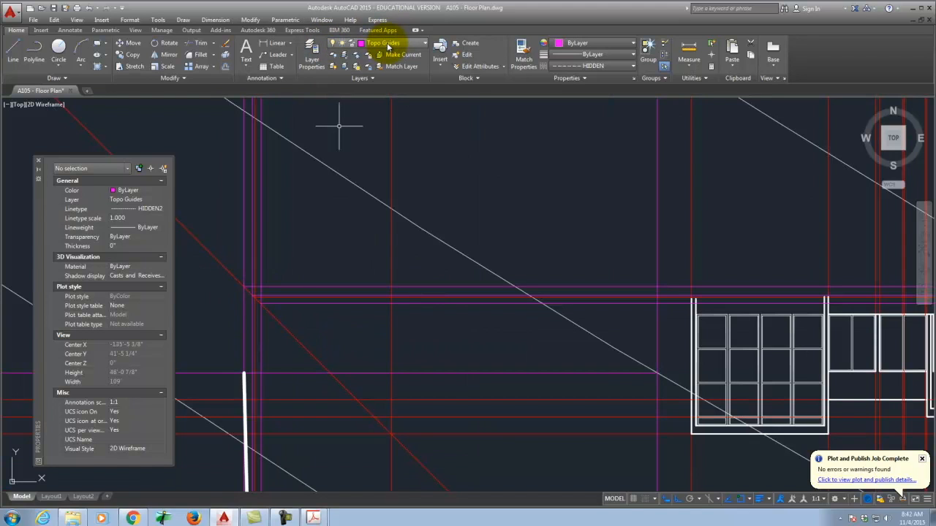
pyautogui.press('Escape')
pyautogui.scroll(-4, 401, 188)
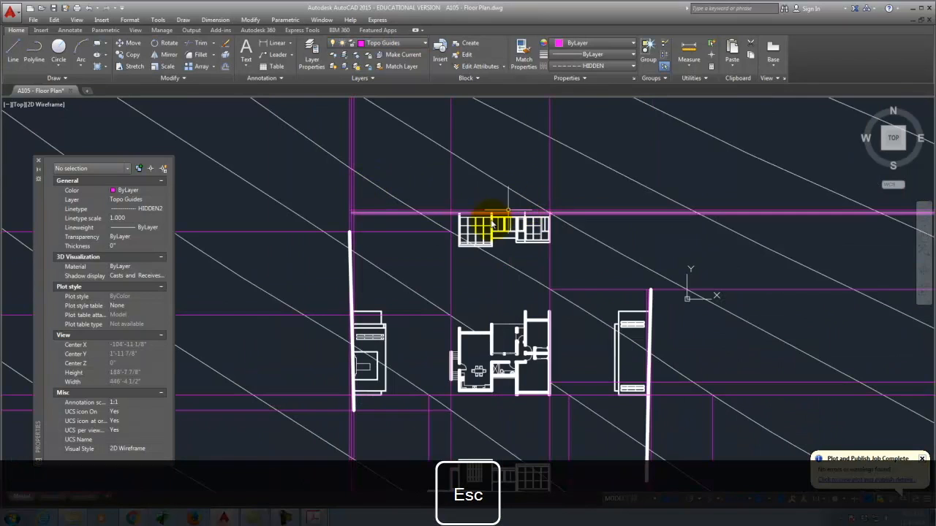
pyautogui.scroll(3, 547, 319)
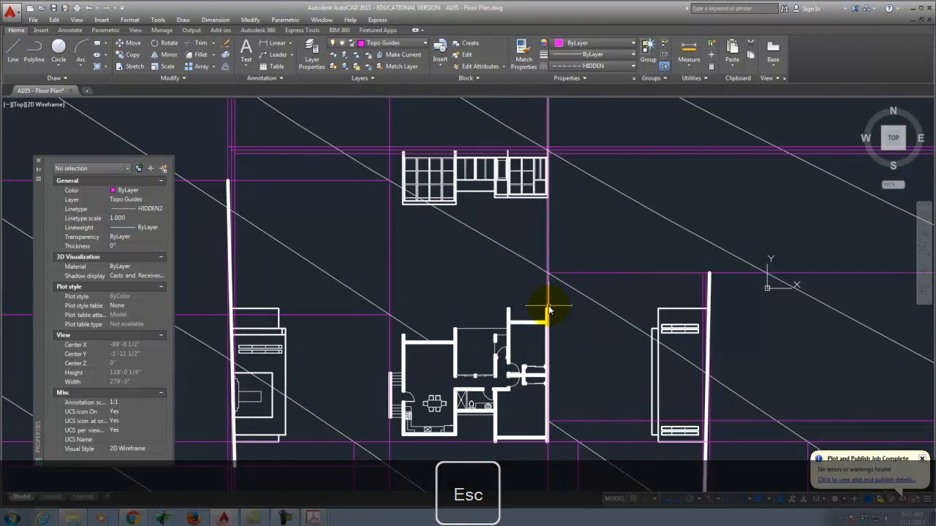
# Step: Place a horizontal XLINE construction line through the floor plan's wall corner
pyautogui.scroll(4, 549, 310)
pyautogui.write('x')
pyautogui.press('Return')
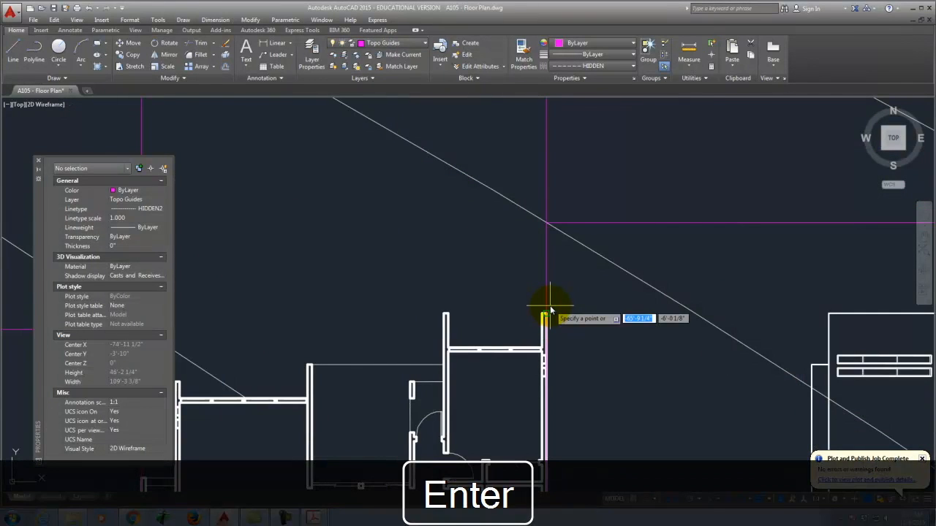
pyautogui.click(550, 310)
pyautogui.click(495, 304)
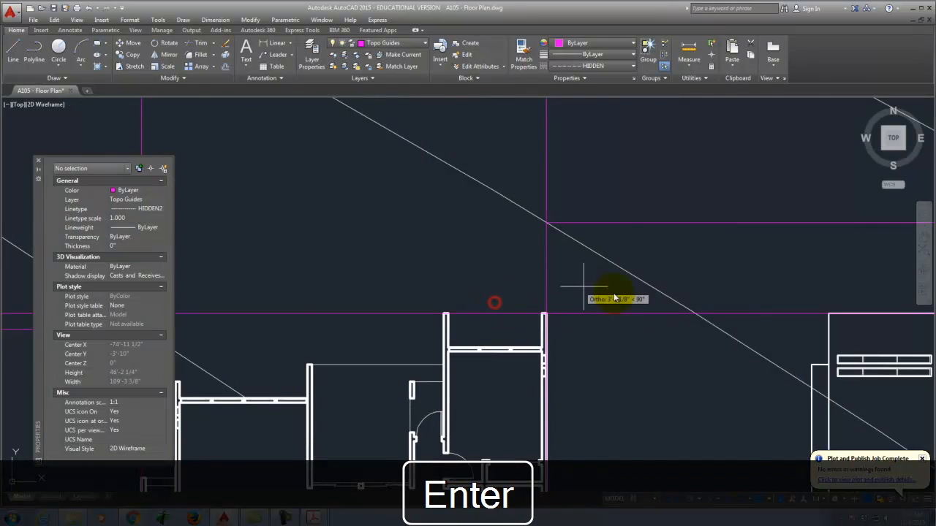
pyautogui.scroll(-3, 627, 313)
pyautogui.press('Escape')
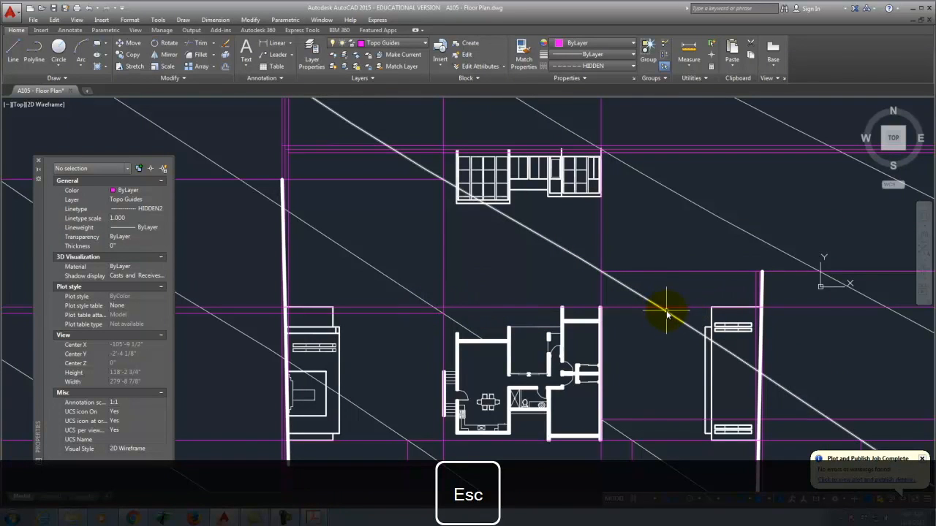
# Step: Start rays and a projection line from the plan's wall endpoints toward the elevations
pyautogui.press('Return')
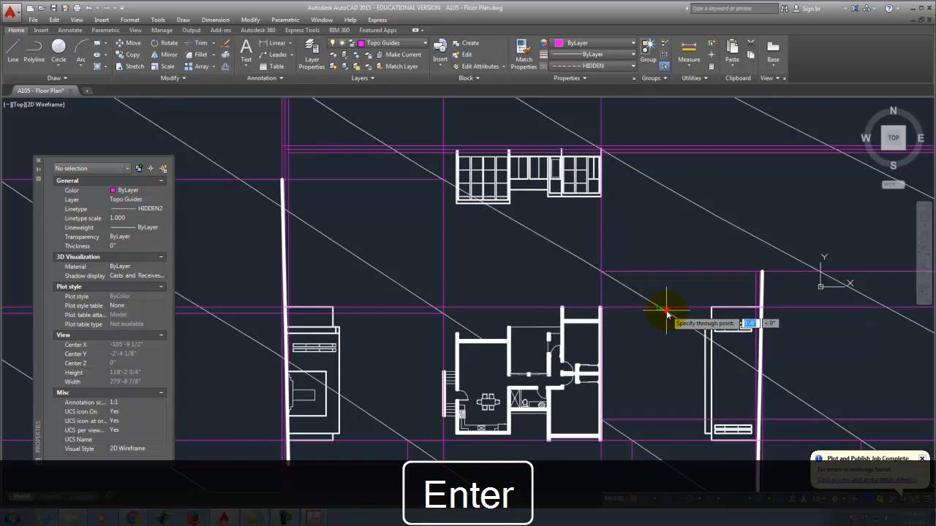
pyautogui.click(662, 309)
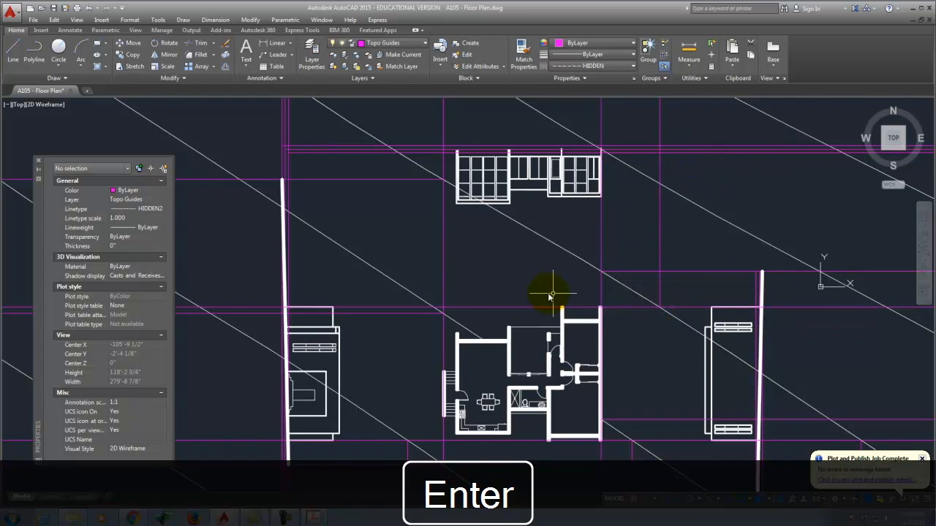
pyautogui.press('Return')
pyautogui.click(434, 309)
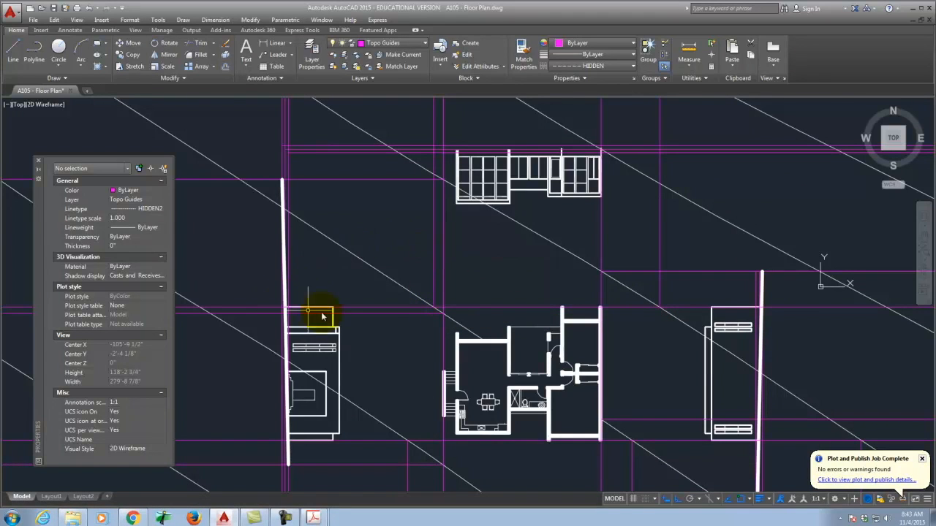
pyautogui.scroll(-2, 360, 287)
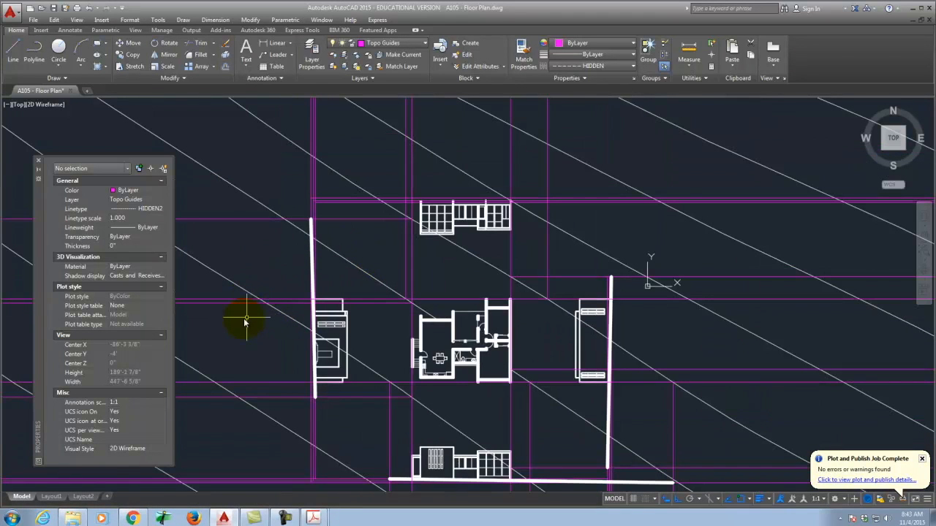
pyautogui.scroll(2, 246, 324)
pyautogui.click(273, 285)
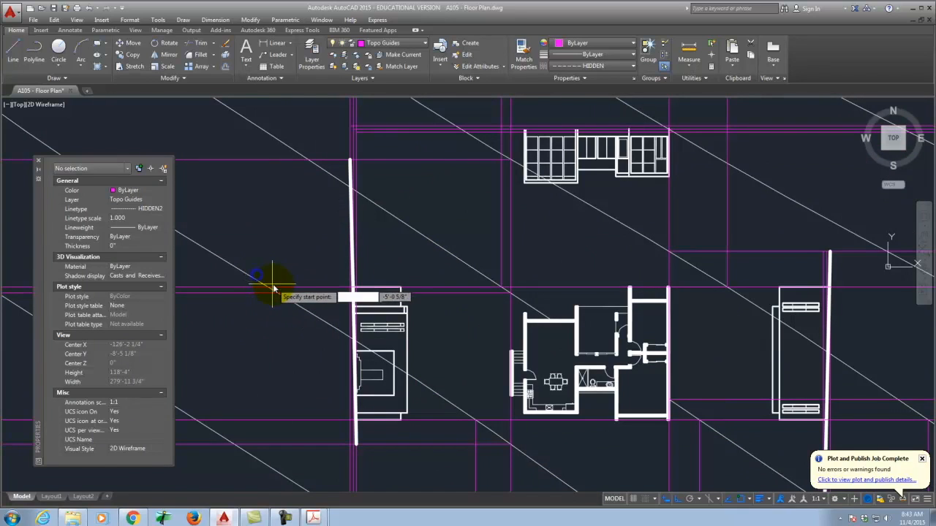
pyautogui.scroll(-5, 398, 263)
pyautogui.scroll(5, 360, 217)
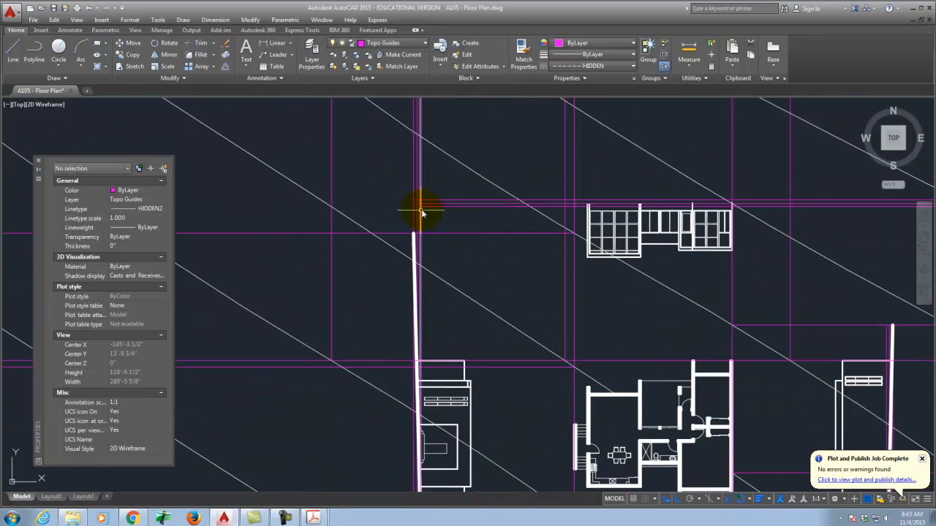
pyautogui.scroll(4, 417, 210)
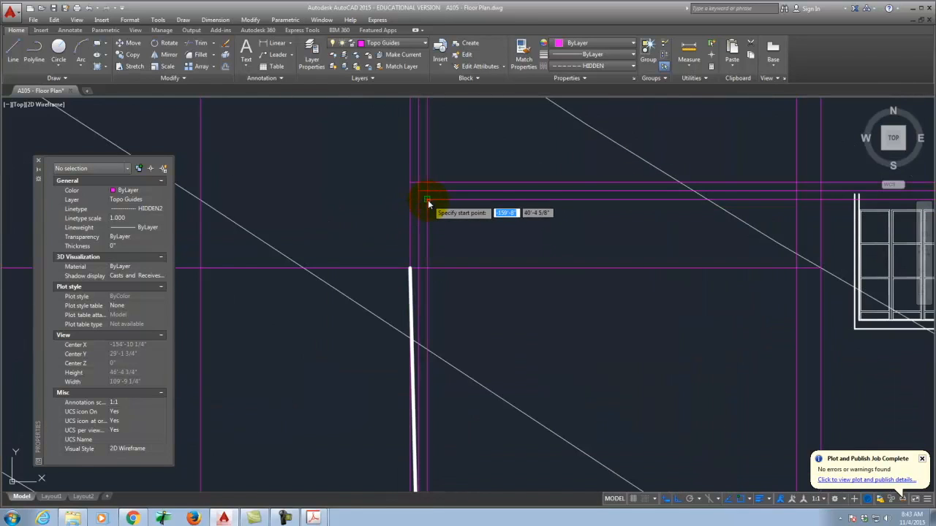
pyautogui.click(427, 200)
pyautogui.scroll(-6, 356, 242)
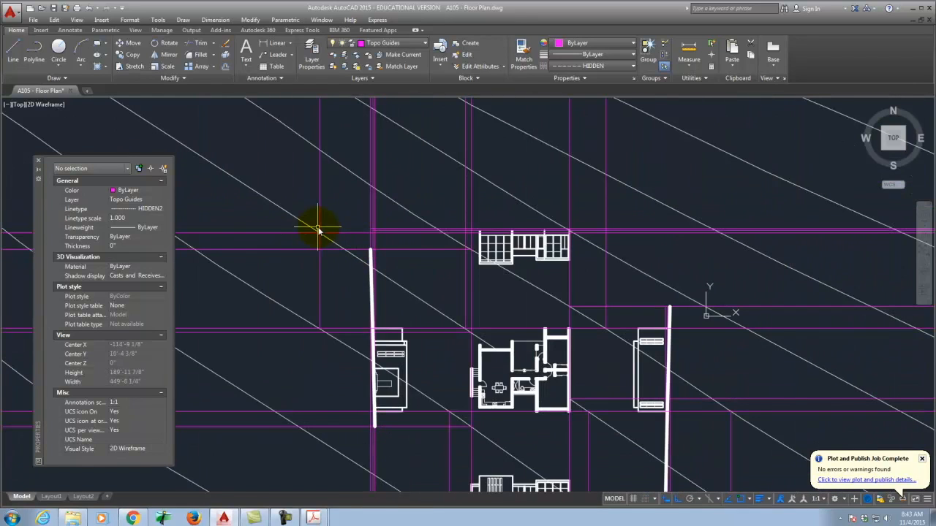
# Step: Draw a spline from the guide above the top elevation to the diagonal topo line, then select it
pyautogui.write('s')
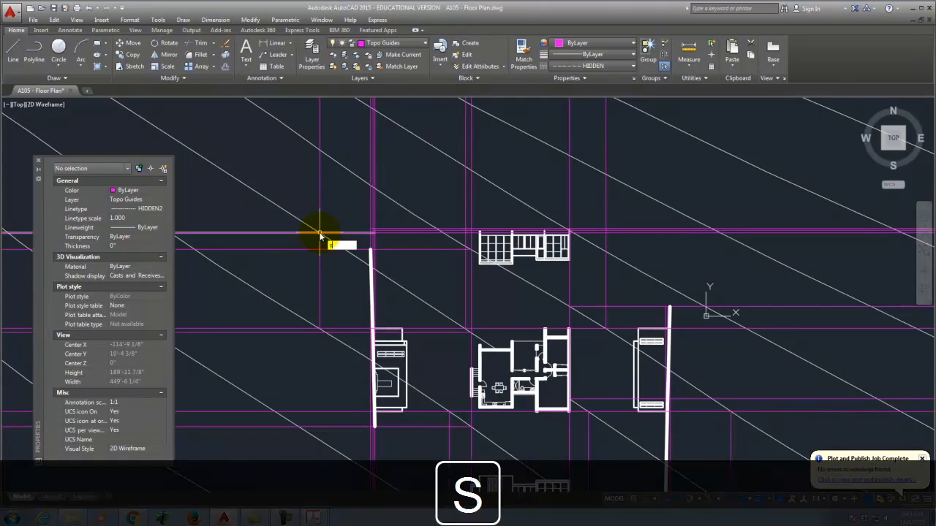
pyautogui.press('BackSpace')
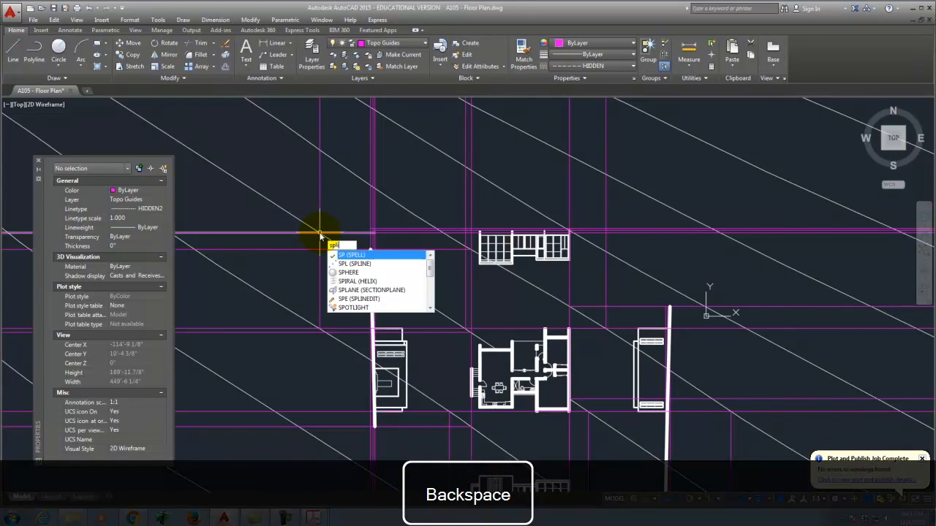
pyautogui.press('Return')
pyautogui.click(319, 236)
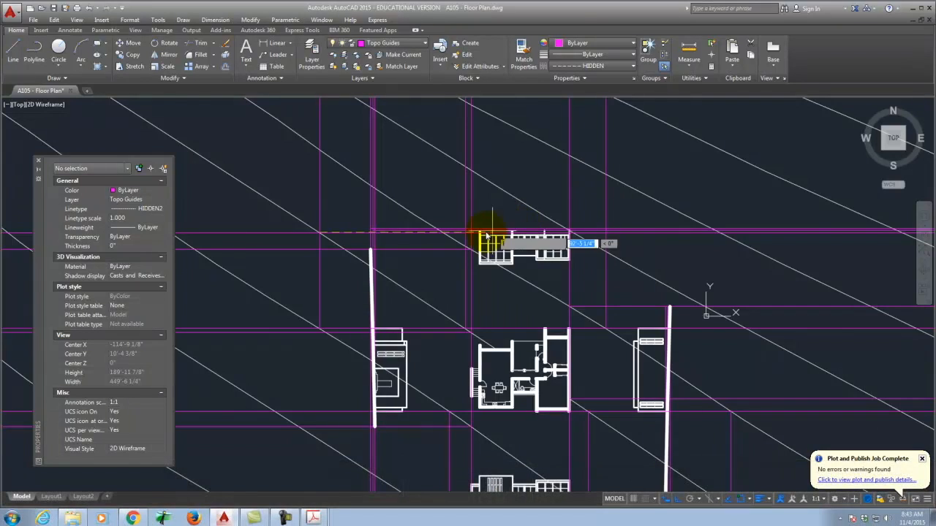
pyautogui.scroll(6, 484, 234)
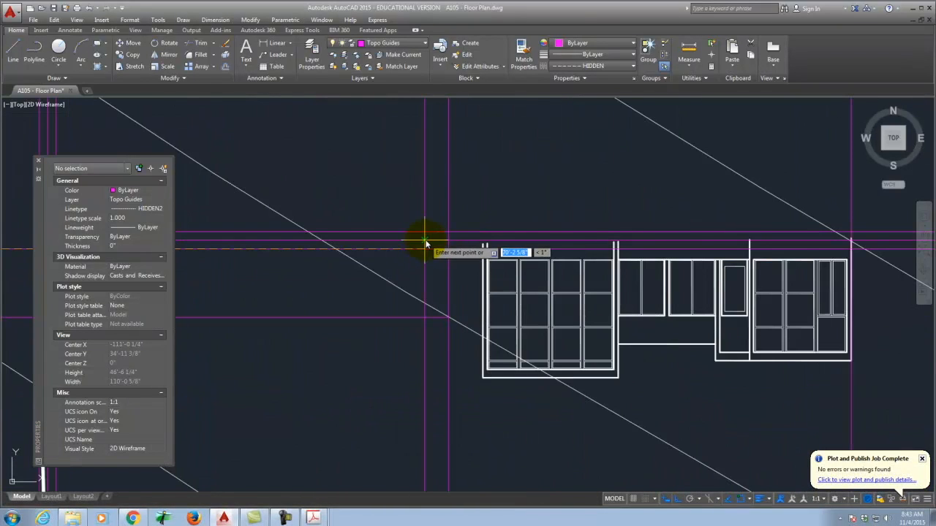
pyautogui.scroll(-6, 309, 265)
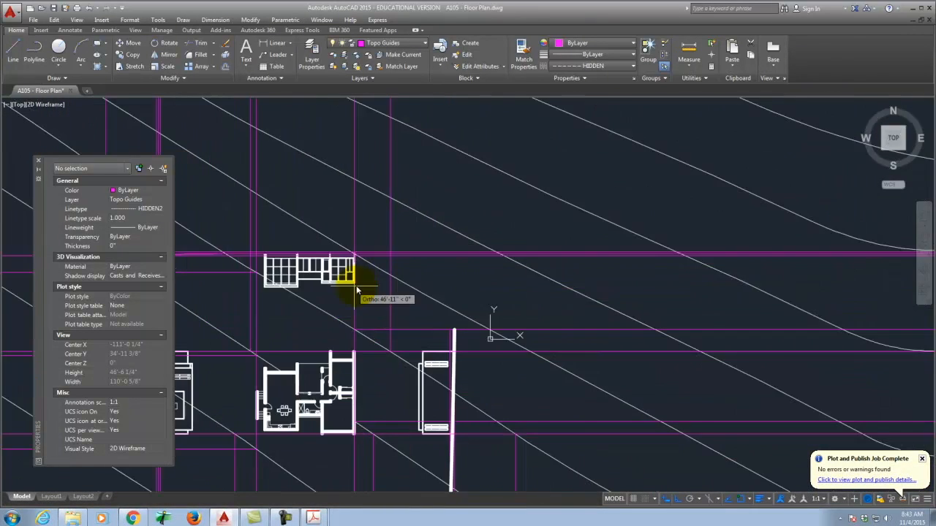
pyautogui.scroll(3, 387, 261)
pyautogui.scroll(-3, 409, 240)
pyautogui.scroll(5, 413, 235)
pyautogui.rightClick(390, 252)
pyautogui.scroll(-4, 511, 266)
pyautogui.scroll(4, 301, 276)
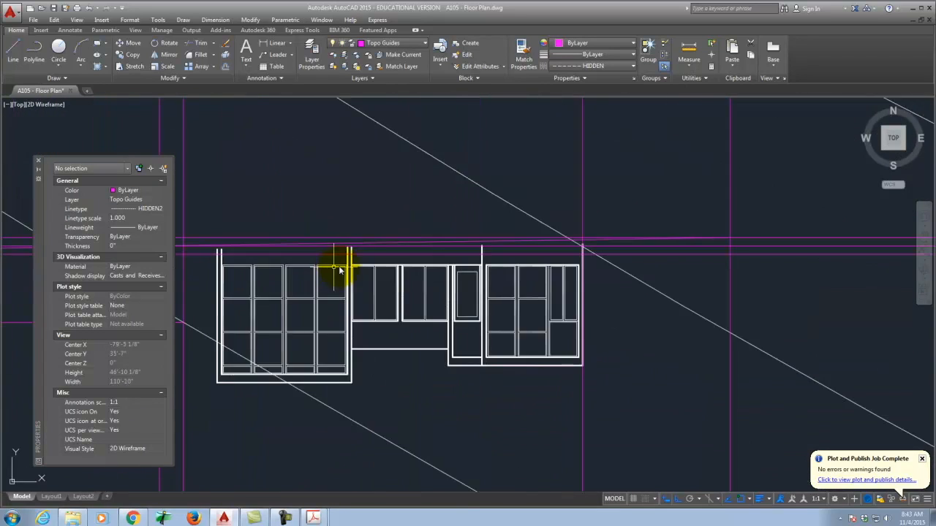
pyautogui.click(375, 245)
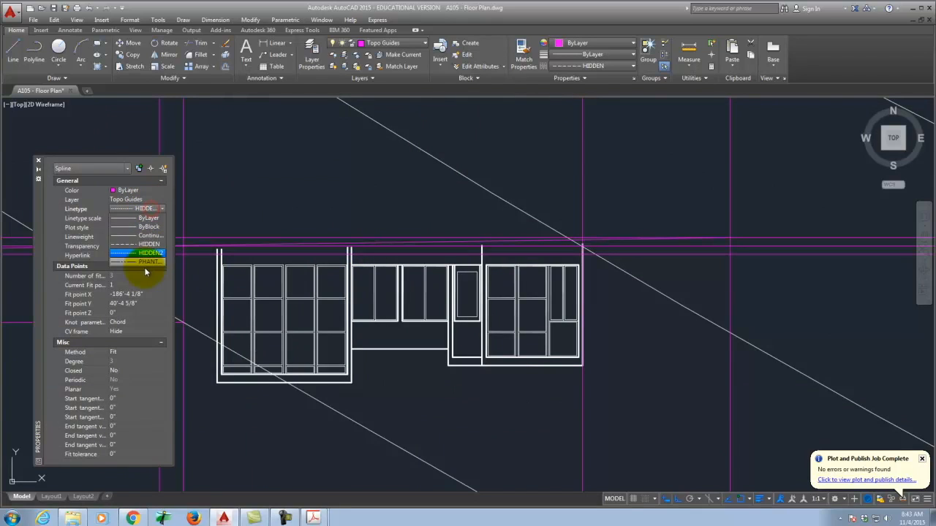
# Step: Give the spline Continuous linetype, the NorthElevation layer and 0.60 mm lineweight
pyautogui.click(149, 236)
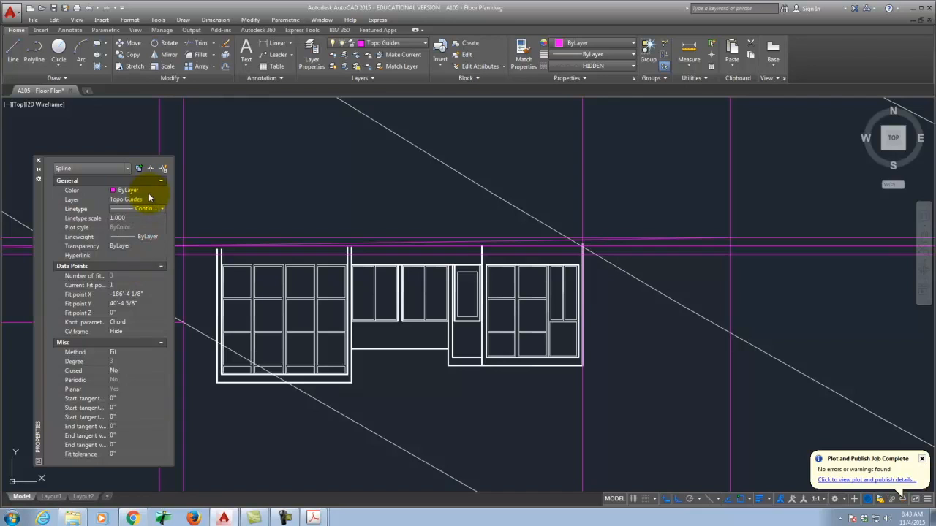
pyautogui.click(147, 199)
pyautogui.click(148, 201)
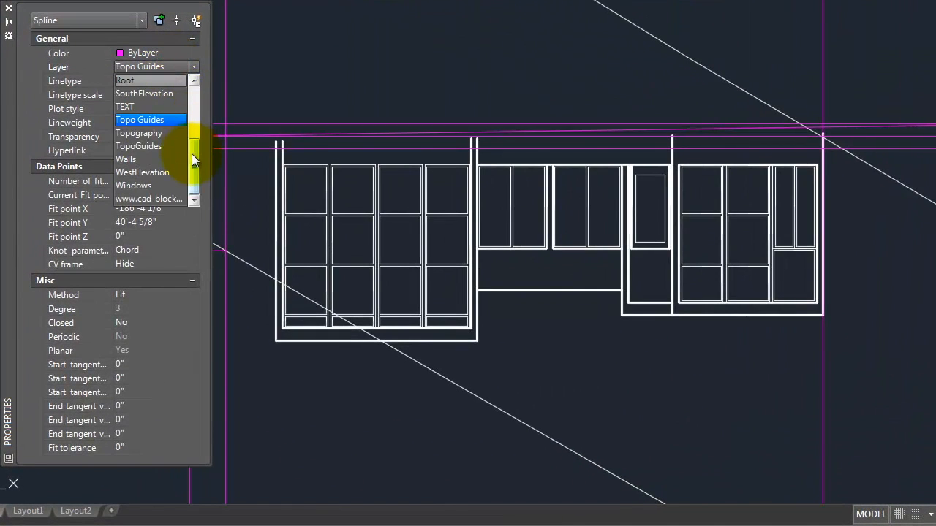
pyautogui.moveTo(194, 171); pyautogui.dragTo(194, 125)
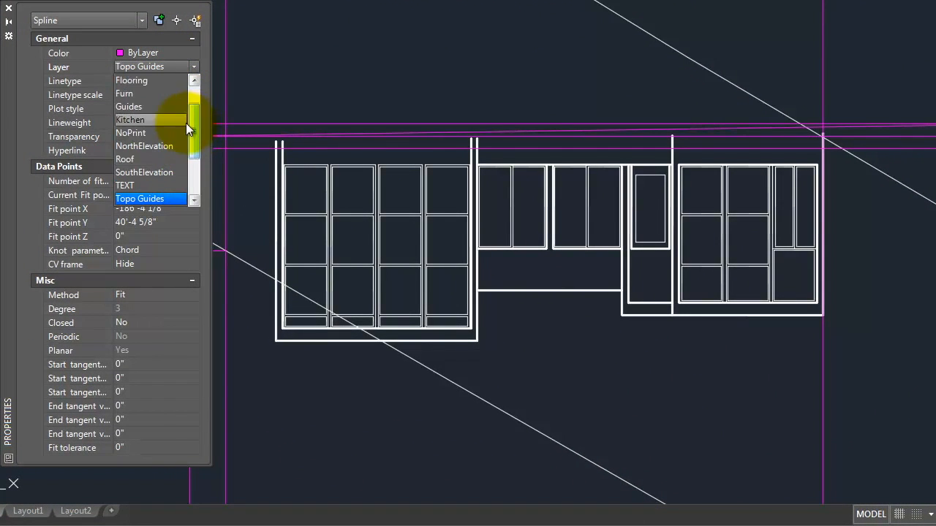
pyautogui.click(165, 146)
pyautogui.click(151, 125)
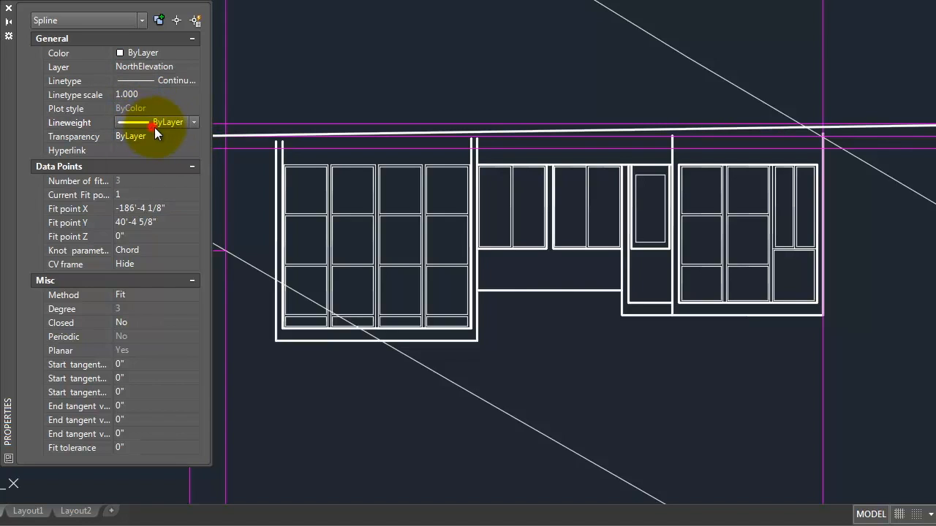
pyautogui.click(194, 123)
pyautogui.moveTo(195, 168); pyautogui.dragTo(197, 214)
pyautogui.click(178, 213)
pyautogui.press('Escape')
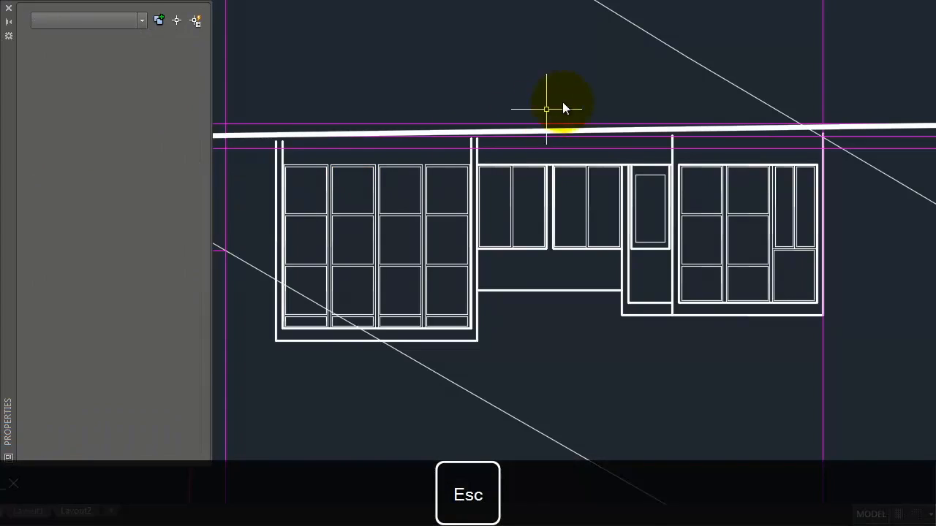
# Step: Switch to Layout1 and zoom in on the north elevation's new heavy grade line
pyautogui.scroll(-3, 577, 76)
pyautogui.scroll(-2, 592, 79)
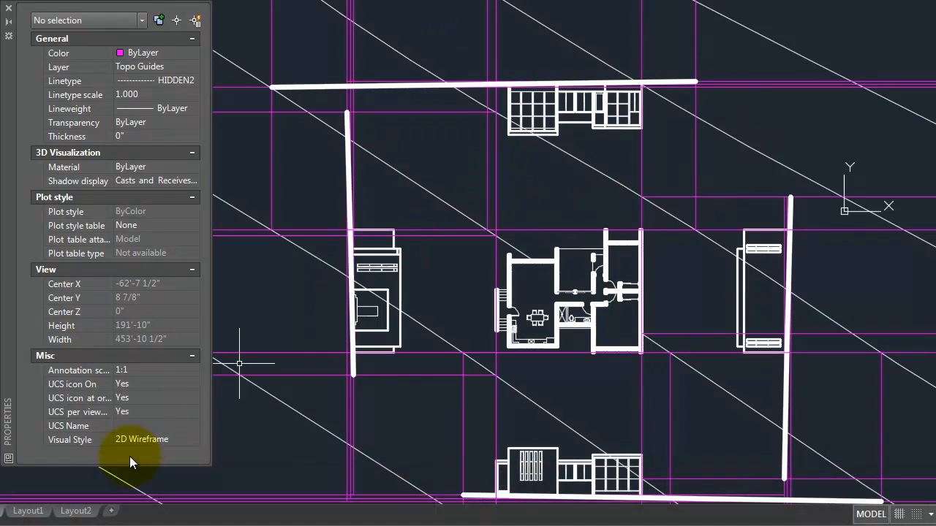
pyautogui.click(28, 512)
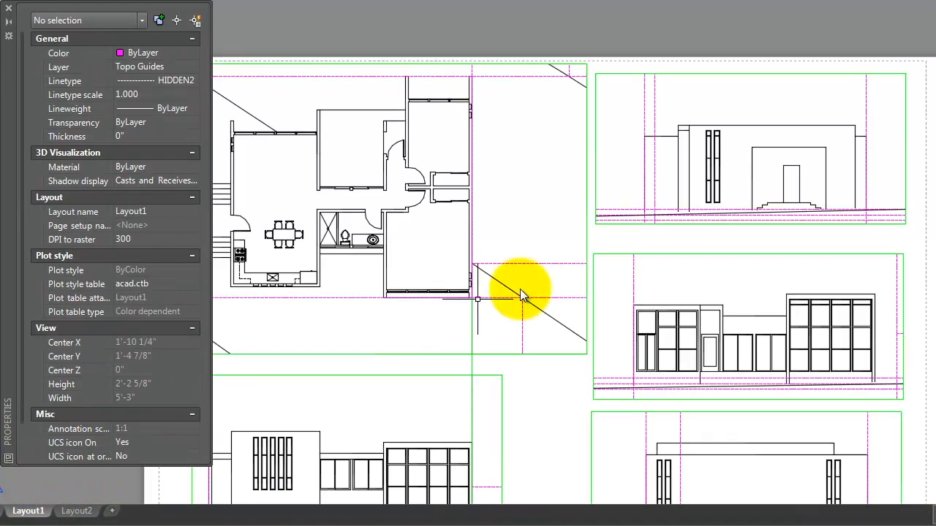
pyautogui.scroll(4, 732, 231)
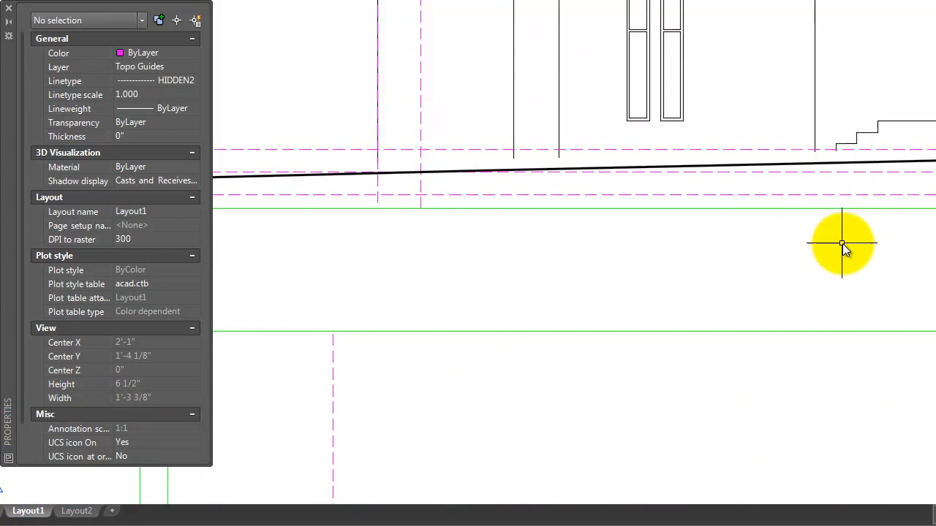
pyautogui.click(749, 150)
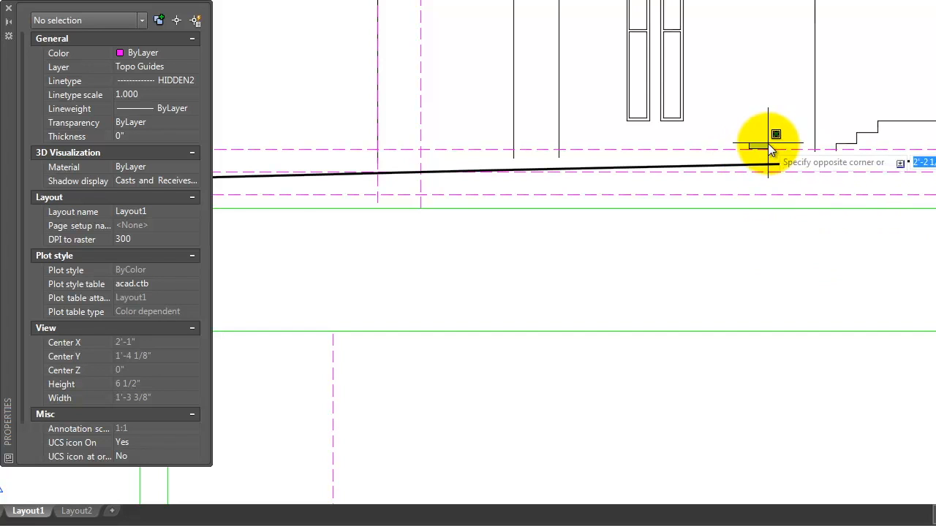
pyautogui.press('Escape')
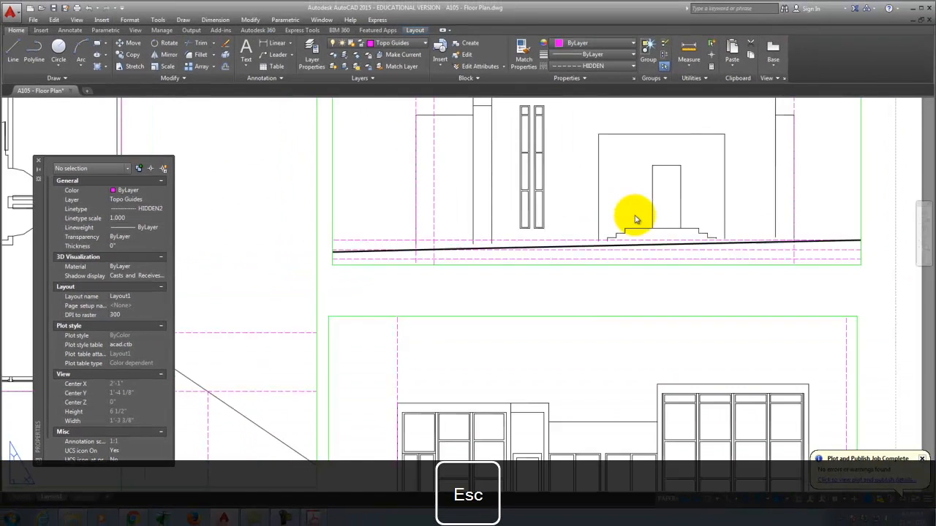
pyautogui.scroll(-2, 636, 220)
pyautogui.scroll(2, 627, 212)
pyautogui.scroll(3, 309, 349)
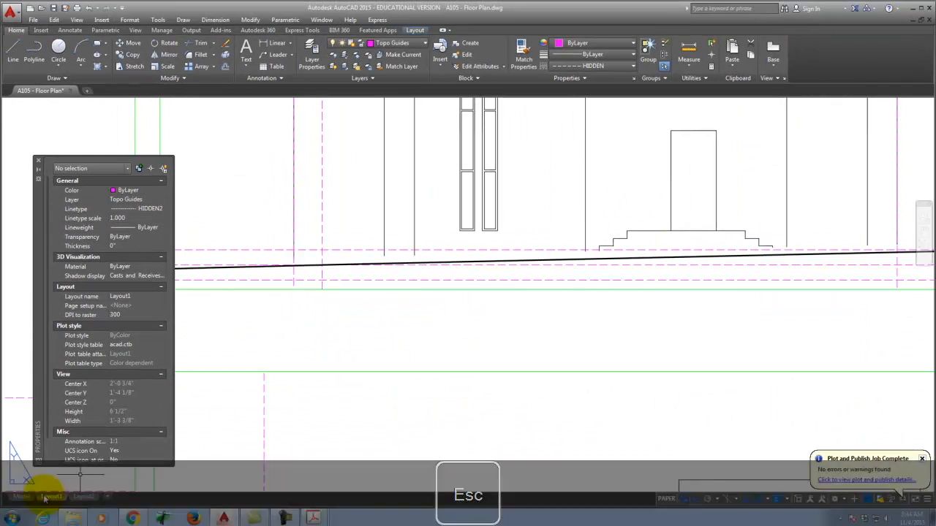
# Step: Set the stepped block's lines, minus the diagonal, to HIDDEN2 in model space, then return to Layout1
pyautogui.click(22, 497)
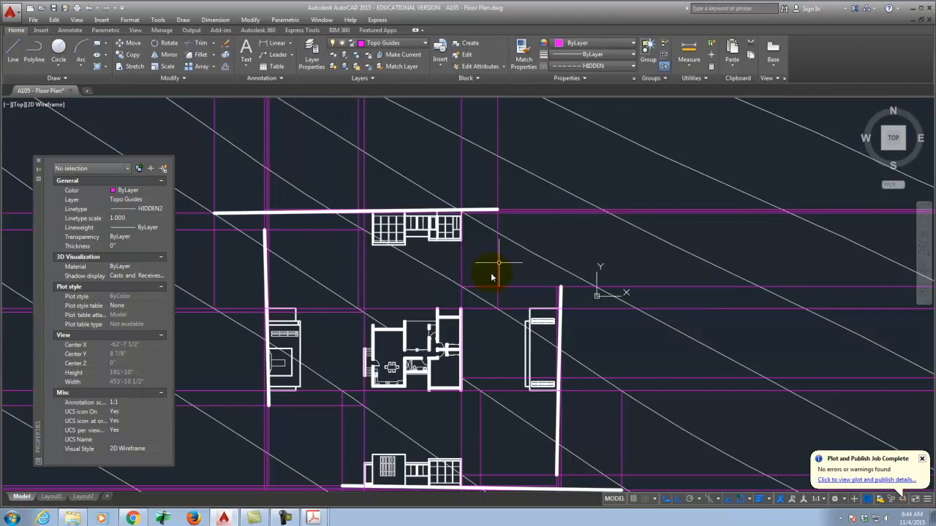
pyautogui.scroll(5, 337, 336)
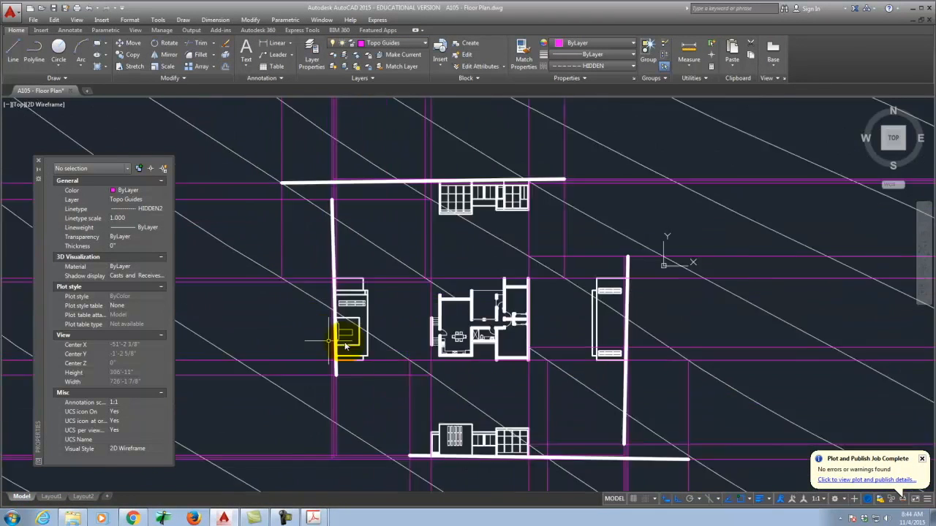
pyautogui.click(425, 365)
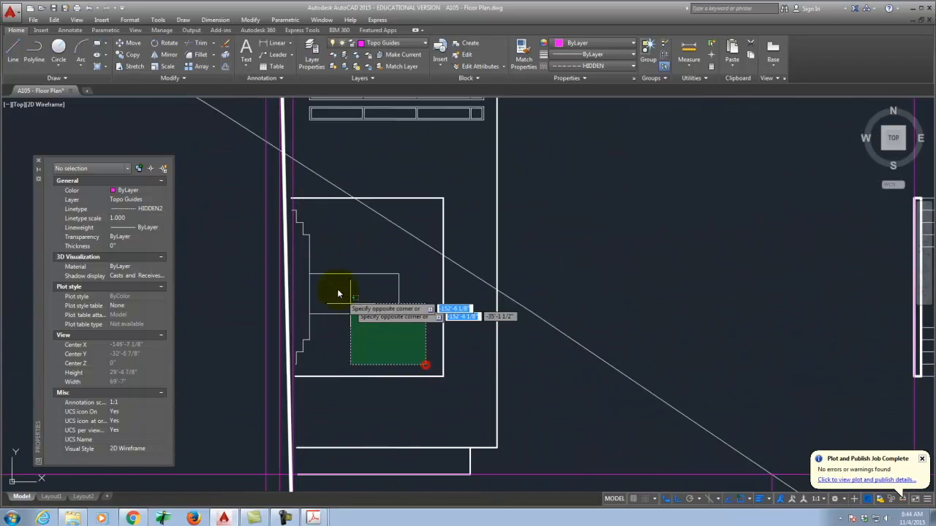
pyautogui.click(299, 212)
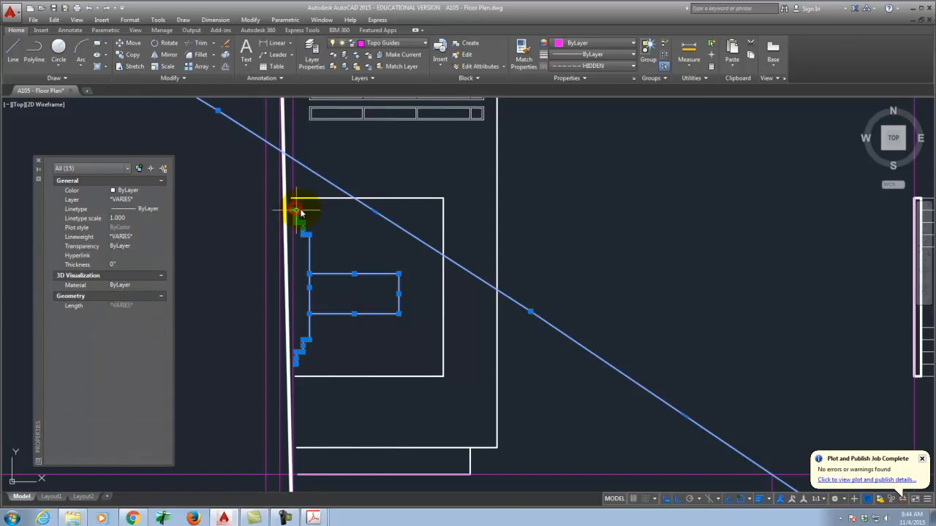
pyautogui.keyDown('shift'); pyautogui.click(388, 219); pyautogui.keyUp('shift')
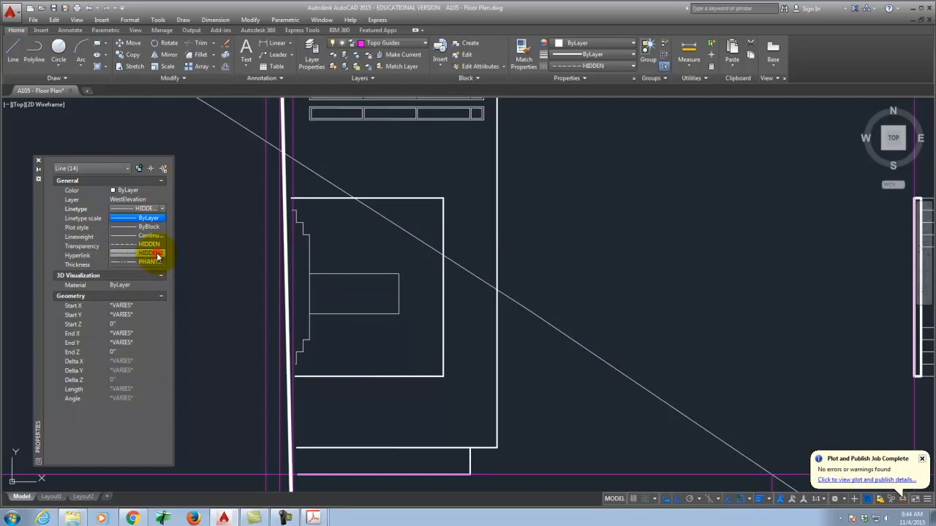
pyautogui.click(158, 256)
pyautogui.press('Escape')
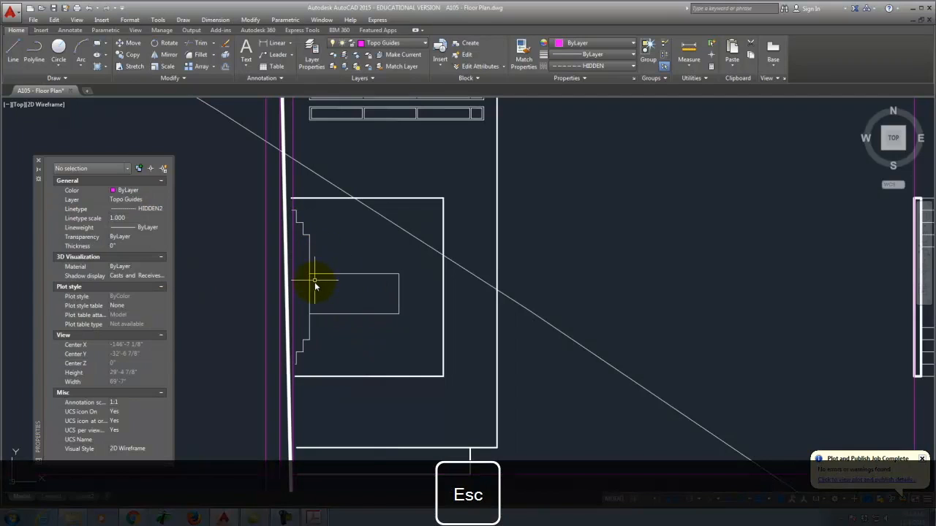
pyautogui.click(51, 496)
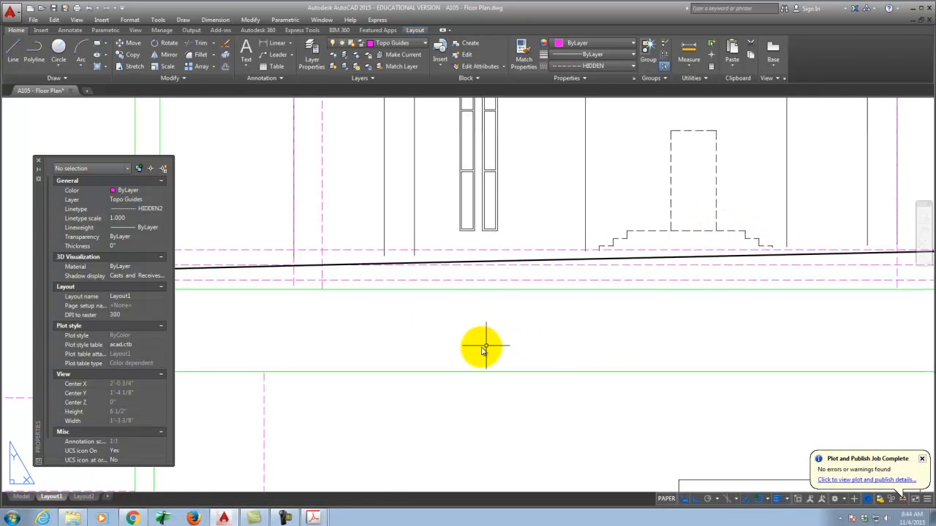
# Step: Activate the upper-right elevation viewport on Layout1 and open Layer Properties
pyautogui.scroll(-5, 466, 349)
pyautogui.scroll(3, 465, 350)
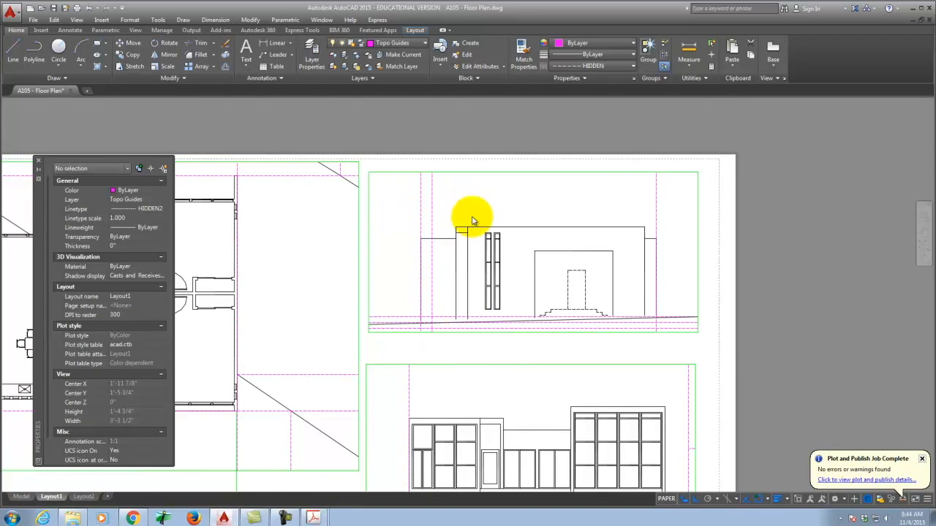
pyautogui.scroll(-2, 472, 219)
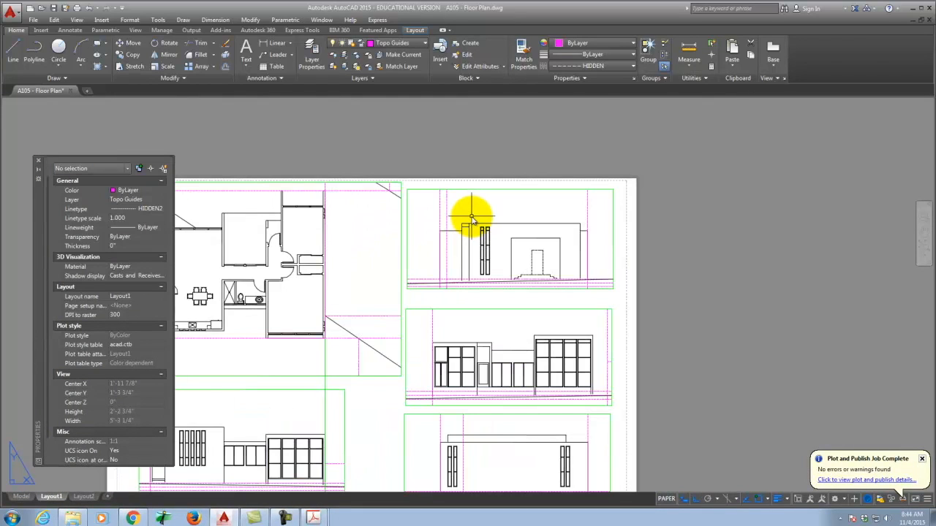
pyautogui.doubleClick(430, 203)
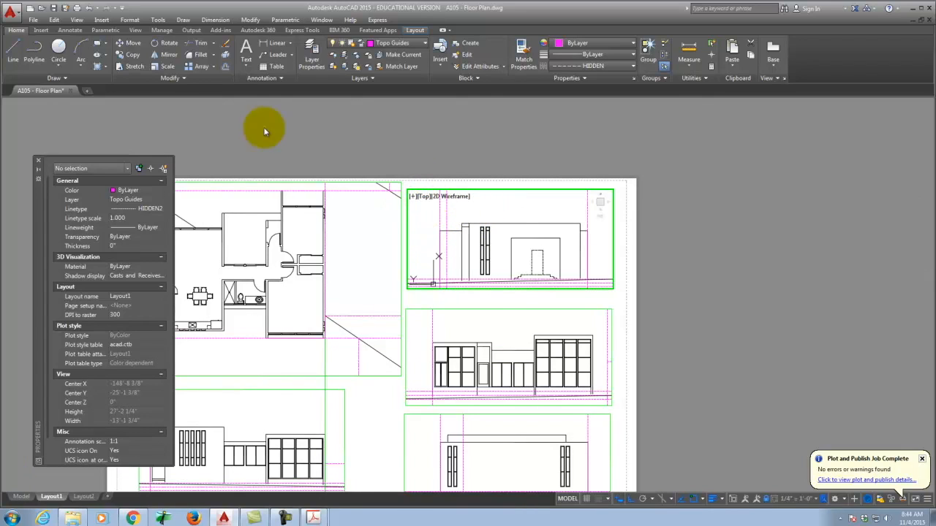
pyautogui.click(312, 50)
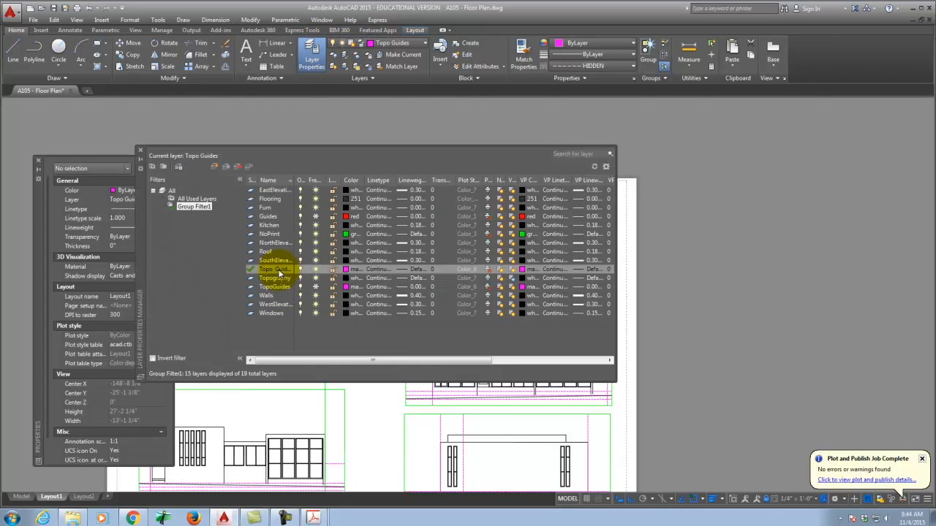
# Step: VP-freeze Topo Guides in the upper-right viewport, then activate the floor plan viewport and reopen Layer Properties
pyautogui.click(513, 272)
pyautogui.click(141, 153)
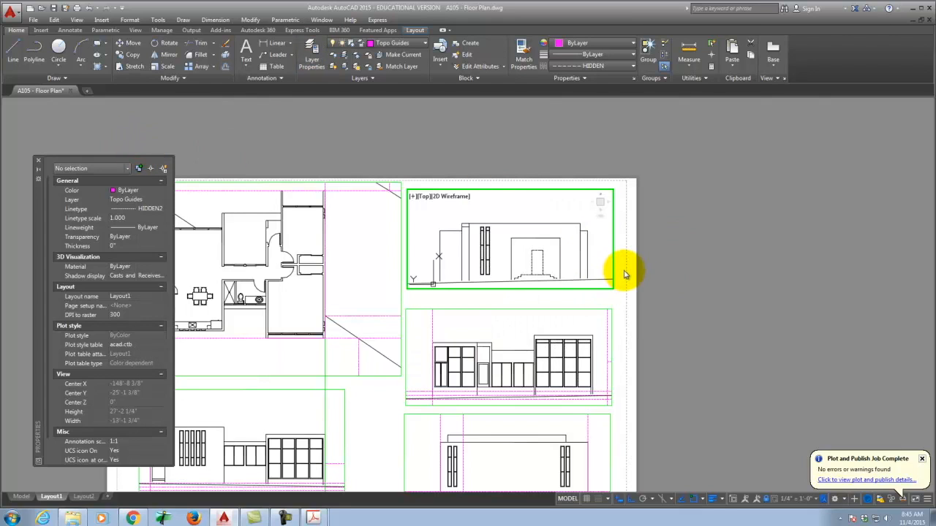
pyautogui.press('Escape')
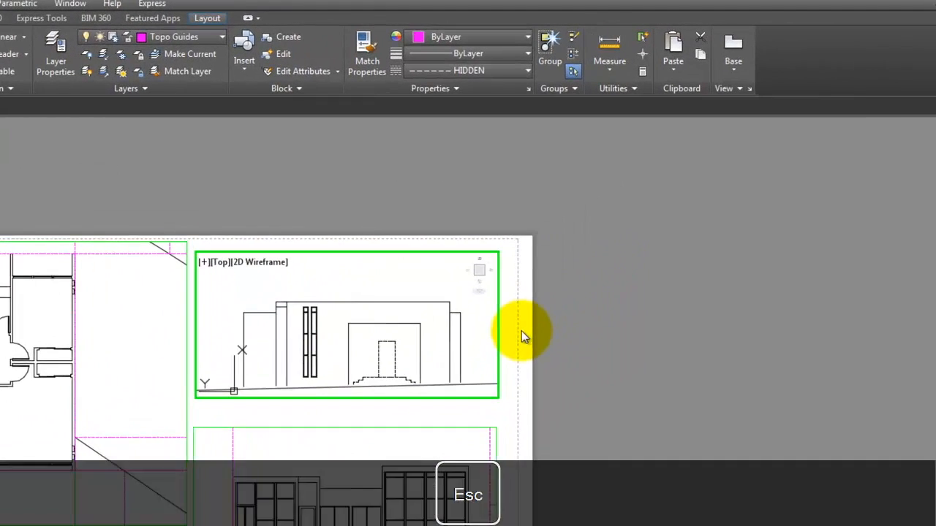
pyautogui.click(86, 474)
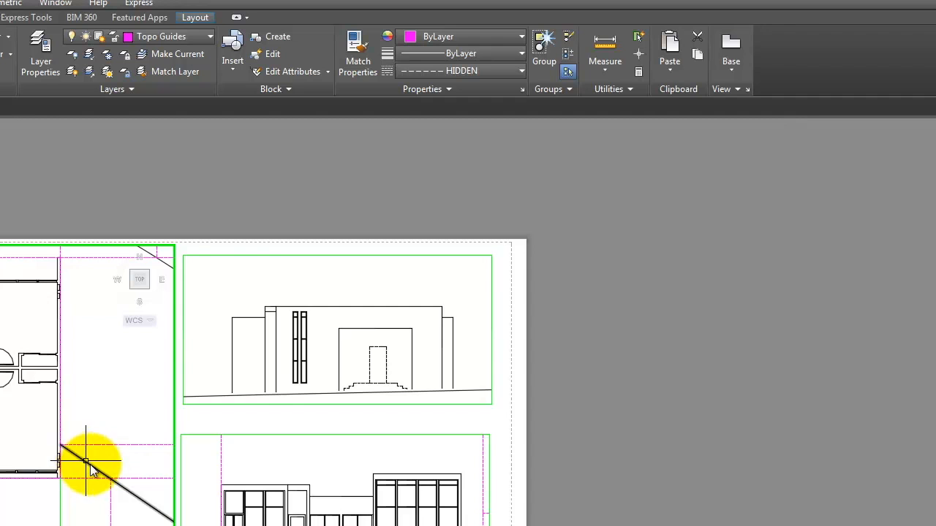
pyautogui.press('Escape')
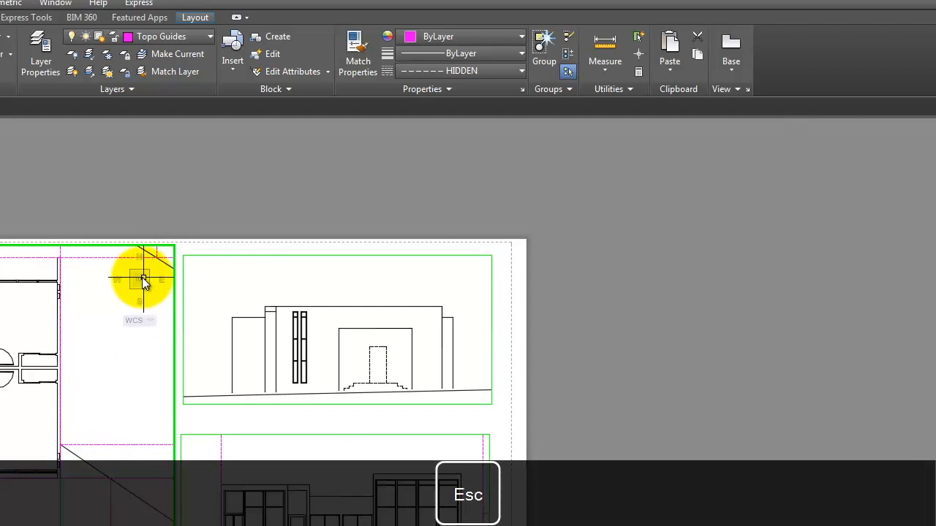
pyautogui.click(41, 51)
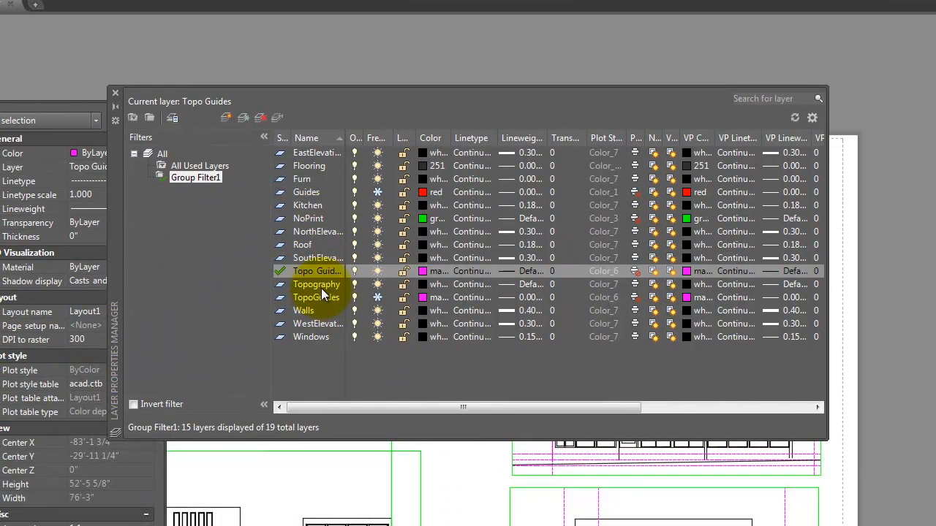
# Step: Give the Topography layer the HIDDEN linetype and grey colour 251
pyautogui.click(321, 287)
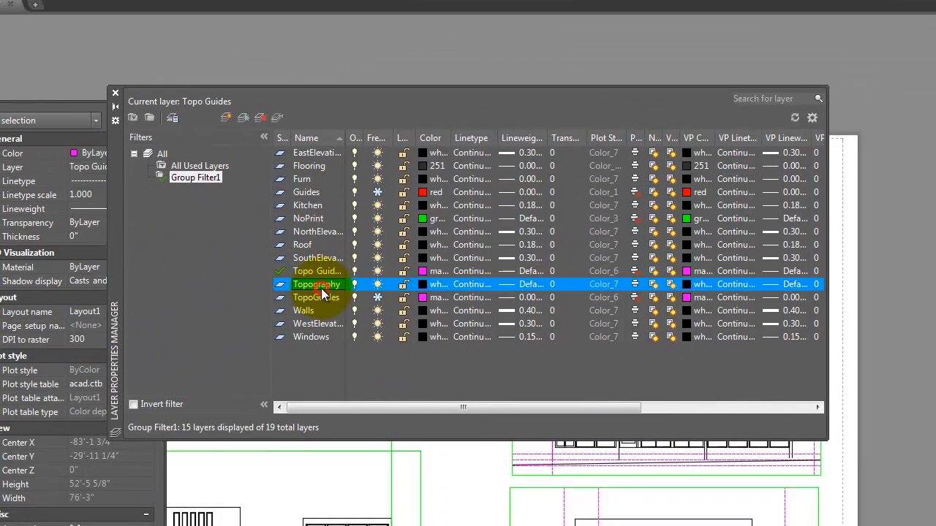
pyautogui.click(472, 284)
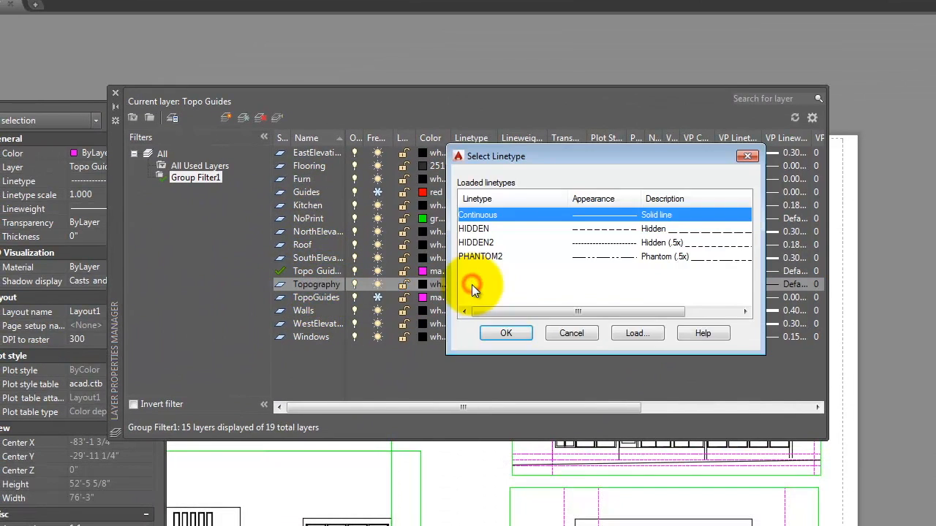
pyautogui.click(505, 229)
pyautogui.click(498, 331)
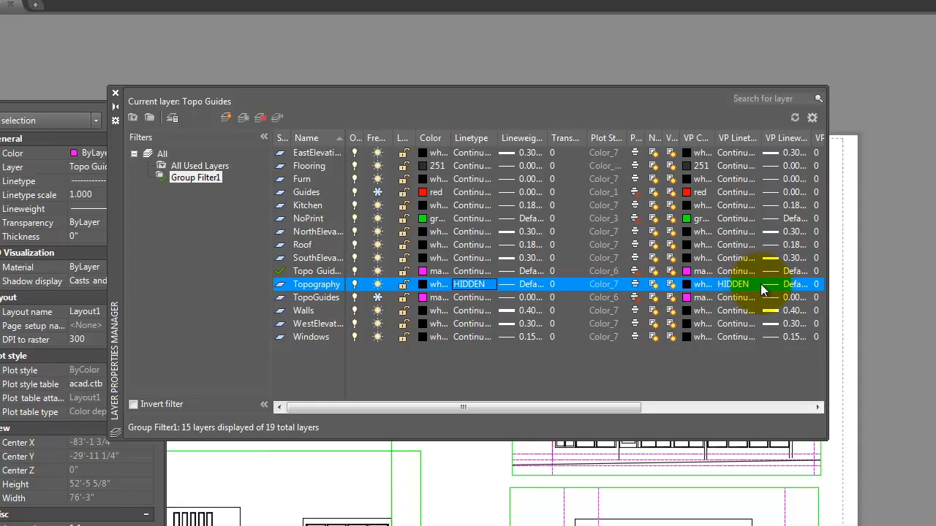
pyautogui.click(427, 286)
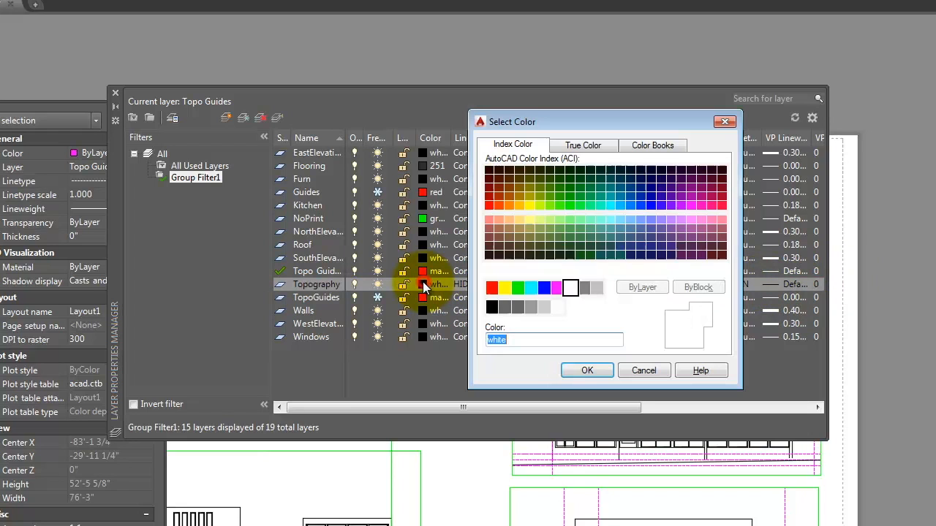
pyautogui.click(492, 307)
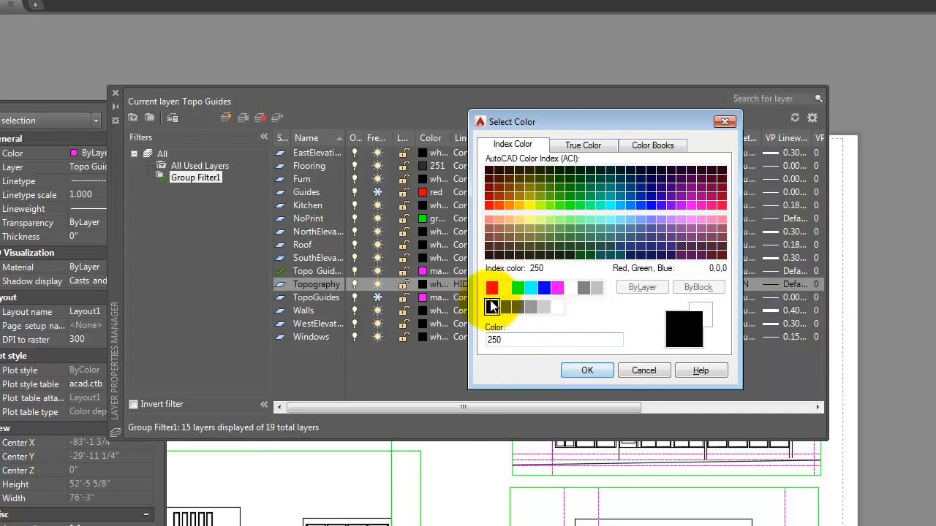
pyautogui.click(503, 308)
pyautogui.click(589, 370)
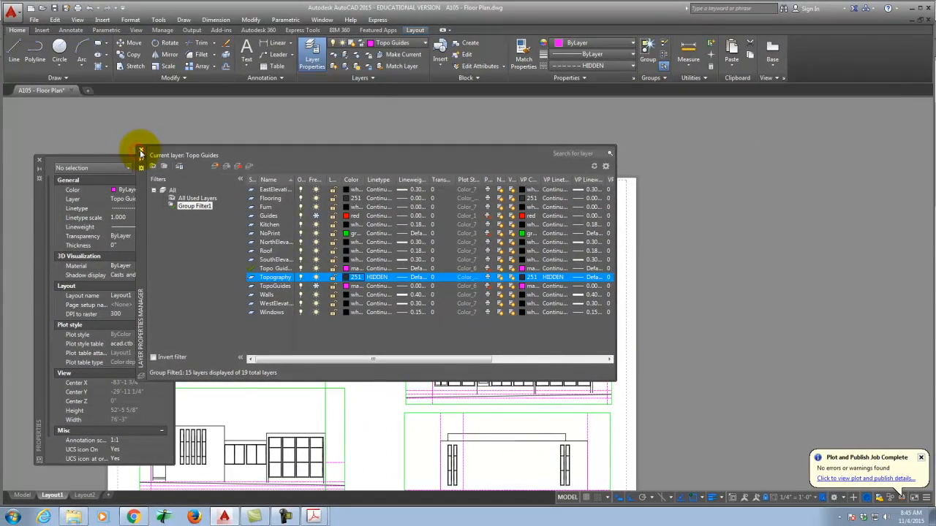
pyautogui.click(141, 153)
pyautogui.press('Escape')
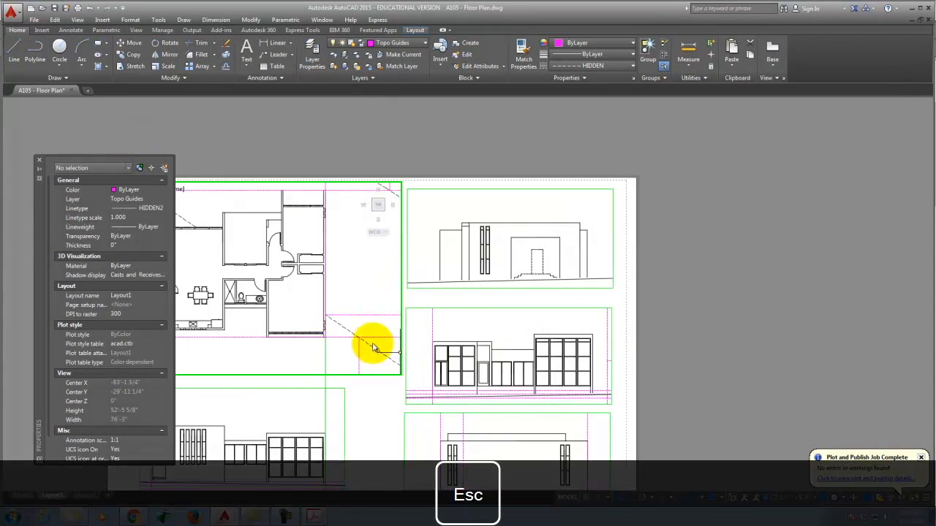
# Step: Plot Layout1 with DWG To PDF.pc3, saving it as A105 - Floor Plan-Layout1-3
pyautogui.scroll(-2, 464, 271)
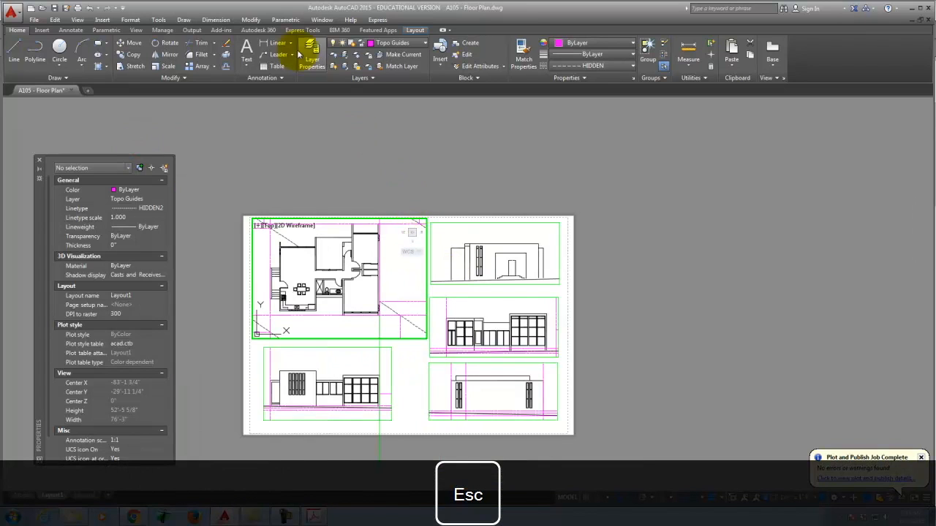
pyautogui.click(76, 8)
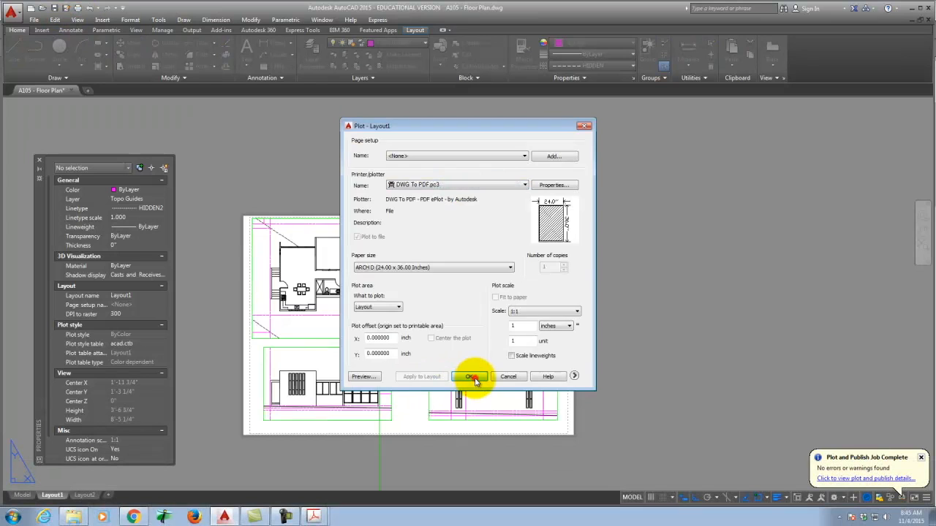
pyautogui.click(471, 378)
pyautogui.click(439, 187)
pyautogui.click(487, 350)
pyautogui.click(483, 348)
pyautogui.press('BackSpace')
pyautogui.write('3')
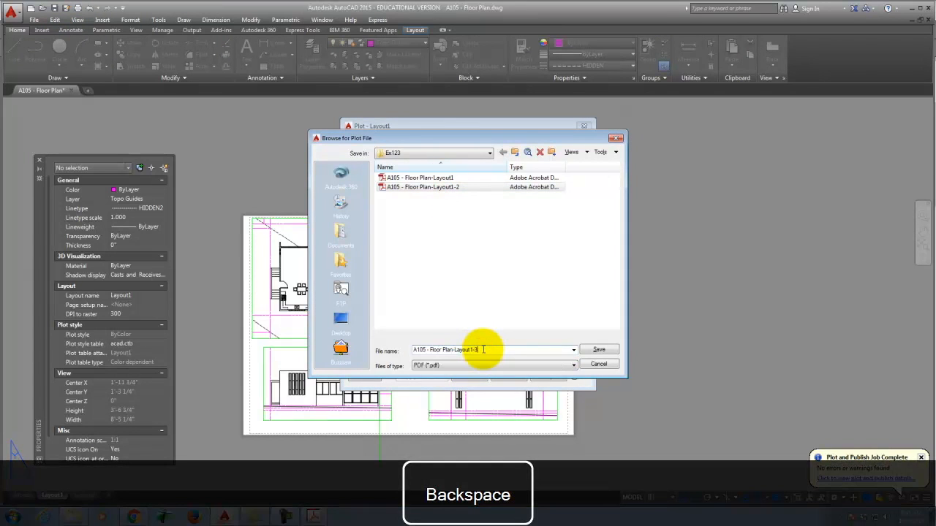
pyautogui.click(603, 350)
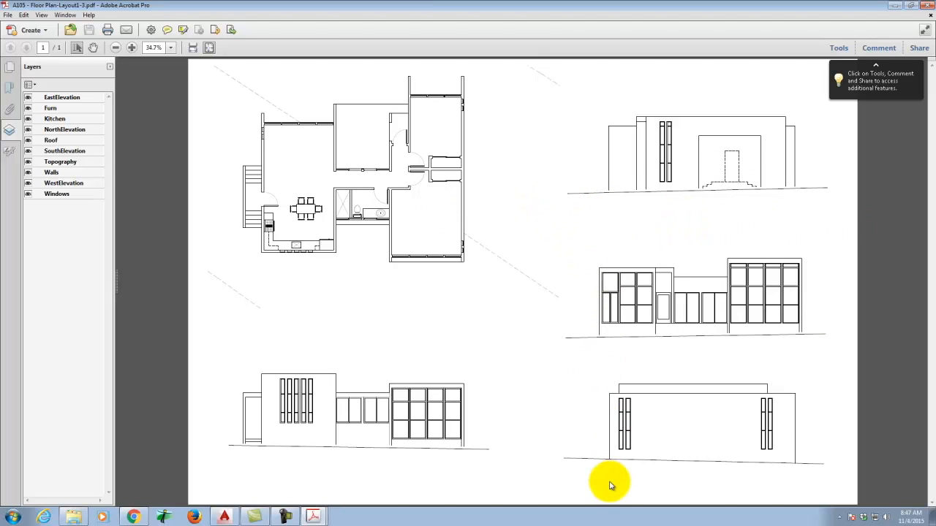
# Step: Review the A105 - Floor Plan-Layout1-3 PDF page and its layers in Acrobat Pro
pyautogui.click(287, 513)
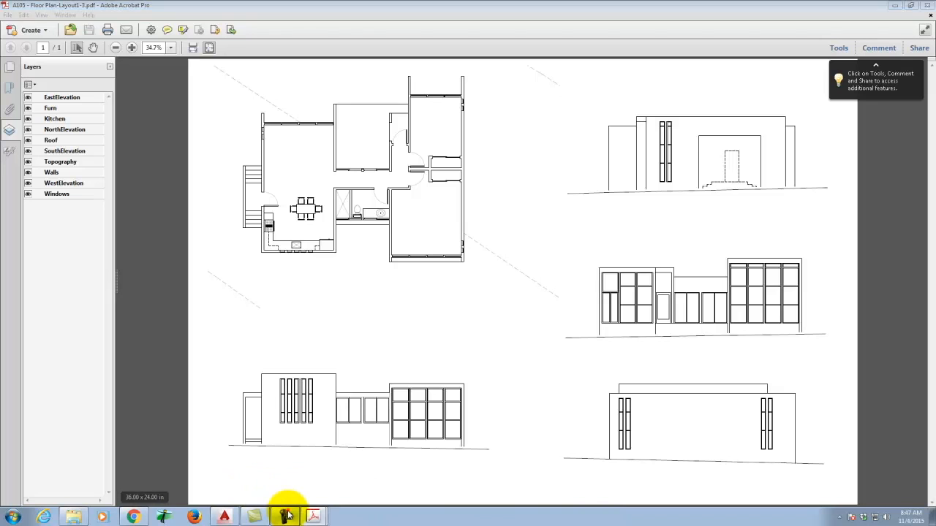